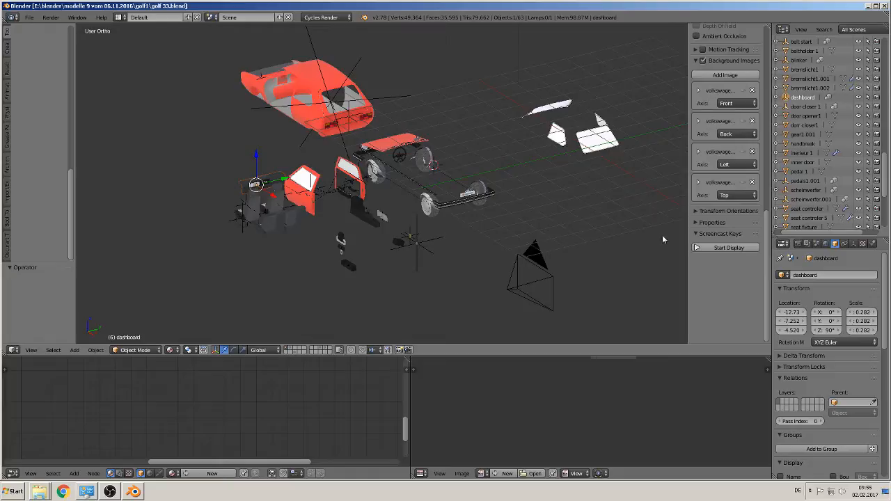
- Select the red car body shell and check its mesh around the door opening in Edit Mode
middle_drag(426, 184, 387, 218)
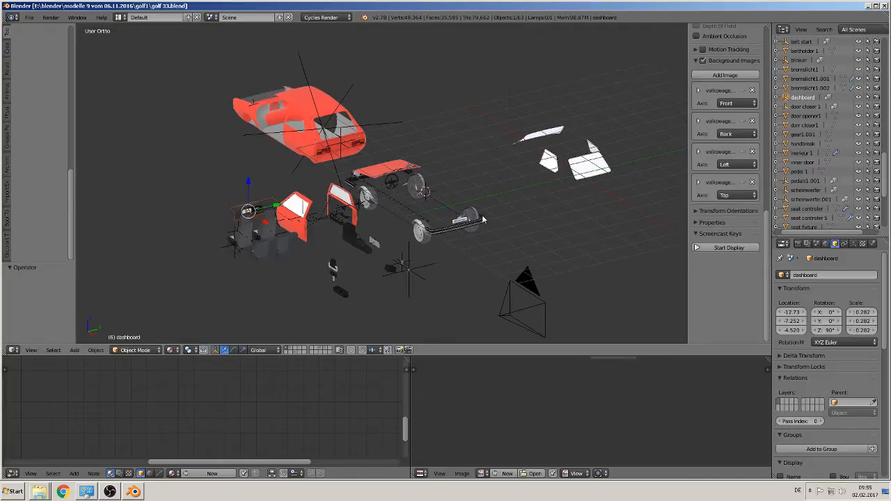
key(n)
scroll(491, 223, up, 2)
middle_drag(492, 223, 530, 220)
shift+middle_drag(275, 189, 659, 300)
scroll(652, 299, up, 2)
scroll(652, 302, up, 6)
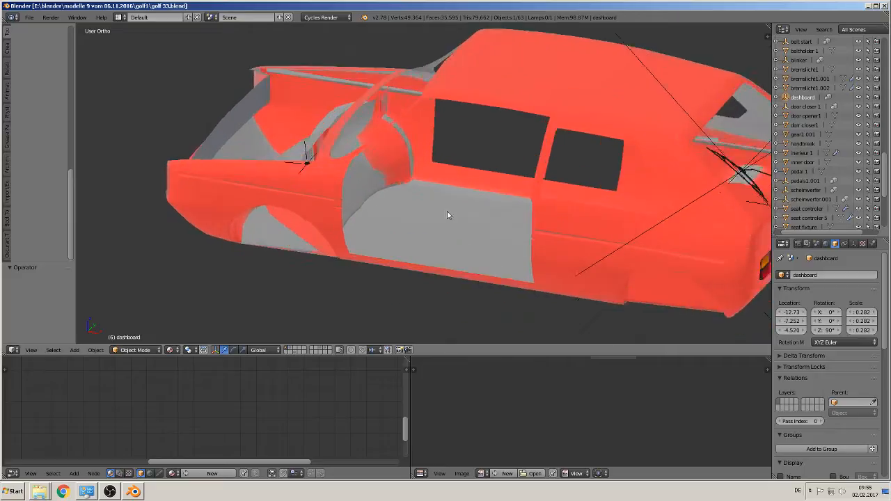
right_click(452, 238)
middle_drag(461, 249, 481, 243)
scroll(481, 243, down, 3)
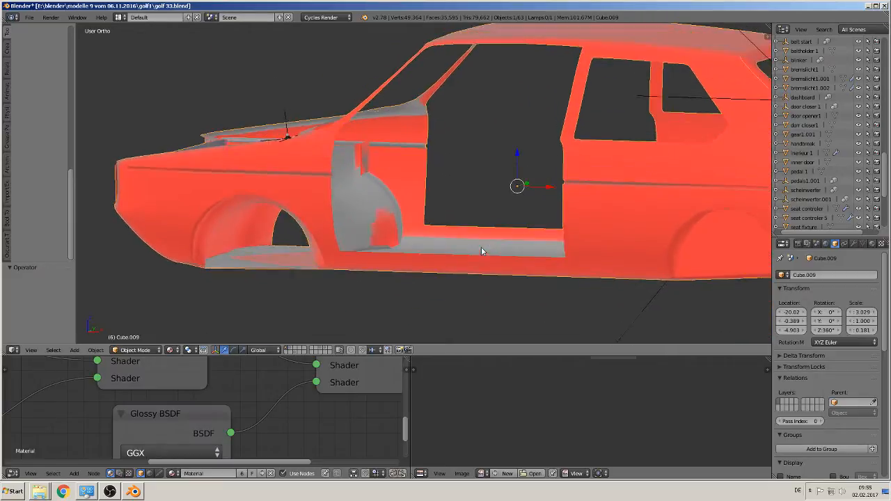
scroll(487, 255, up, 3)
key(Tab)
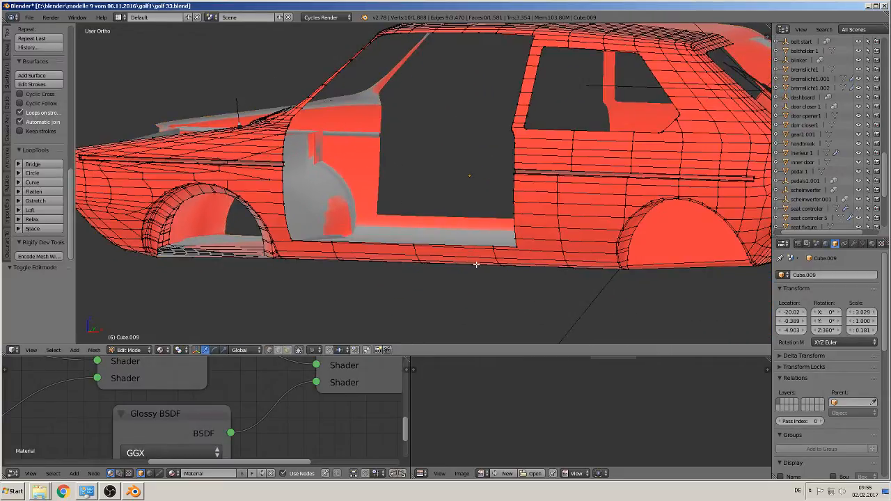
key(Tab)
- Start the screencast key display and check the body's wireframe along the door sill
key(n)
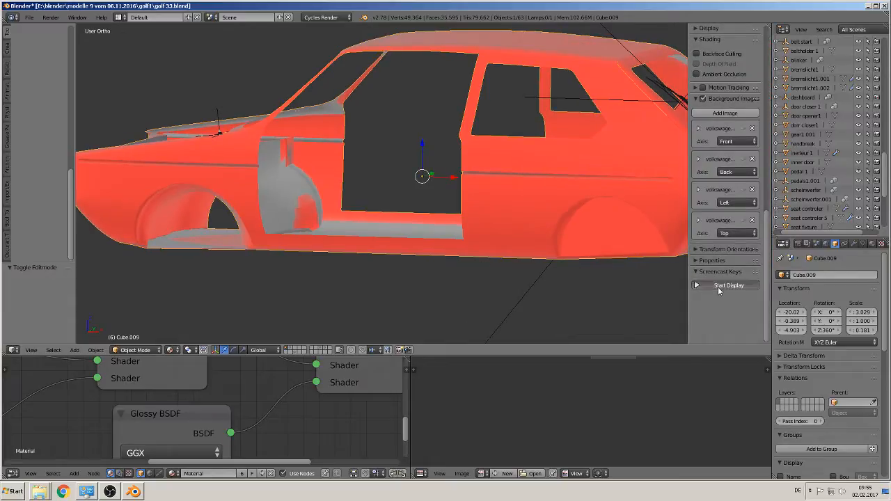
key(Tab)
middle_drag(381, 260, 367, 268)
scroll(363, 270, up, 3)
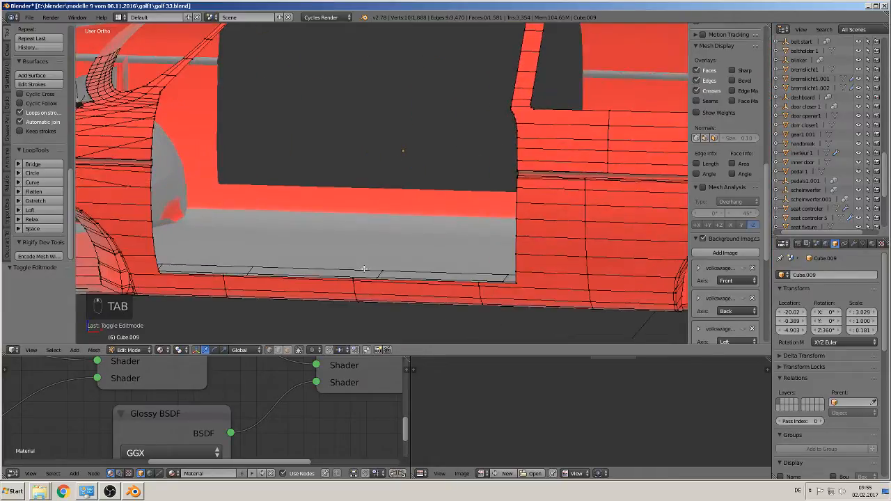
scroll(362, 270, down, 4)
key(Tab)
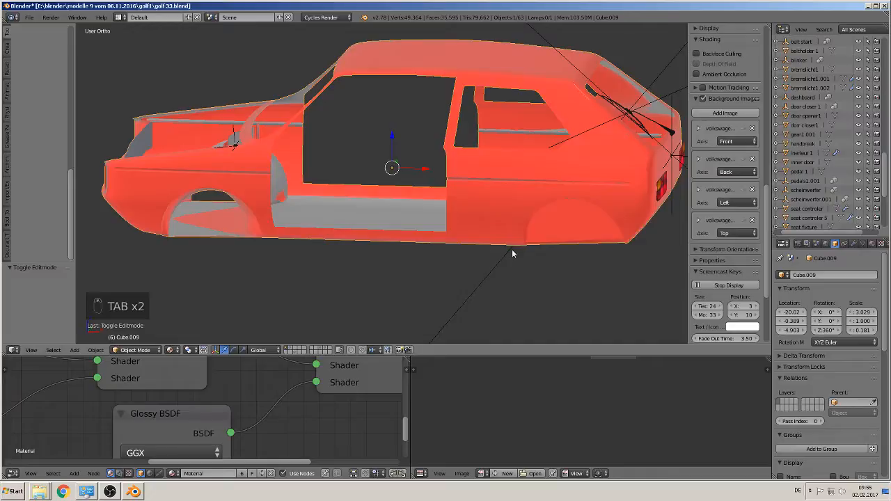
key(n)
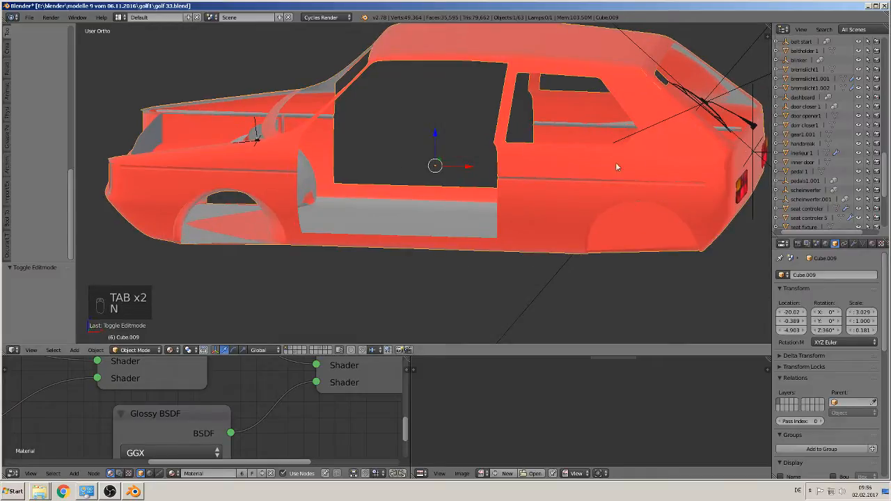
- Add a Solidify modifier to the car body
click(854, 244)
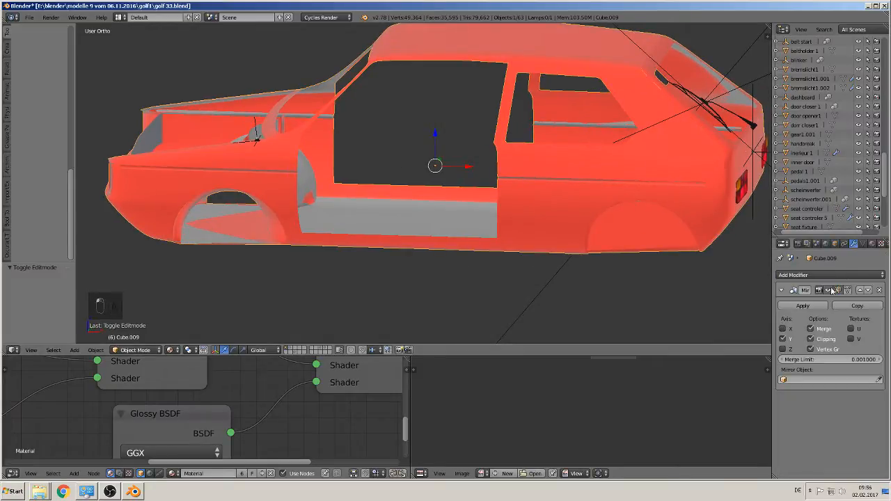
click(809, 275)
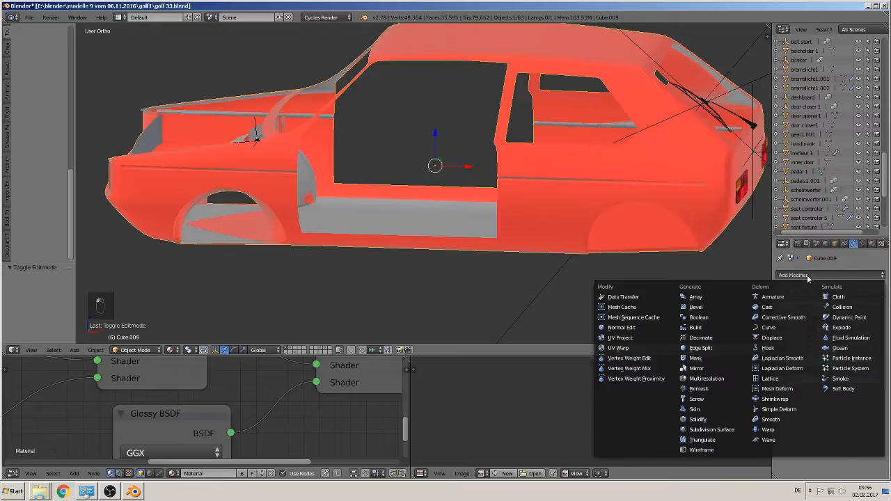
click(809, 275)
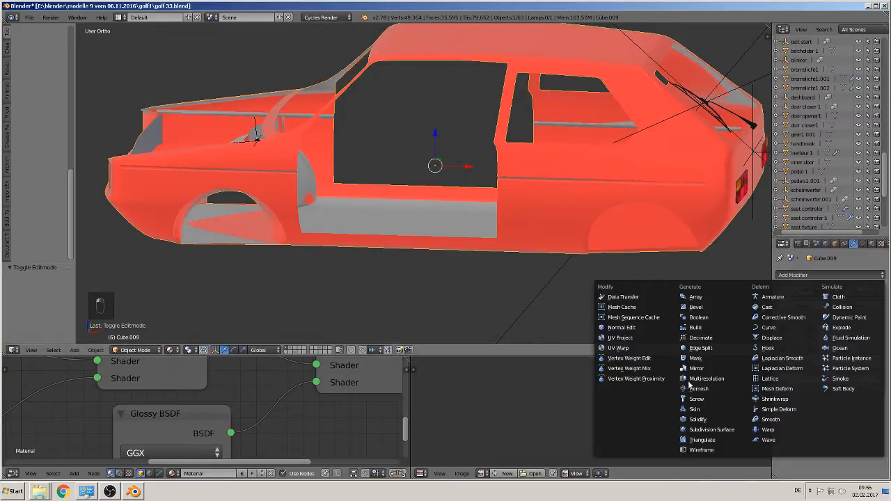
click(697, 419)
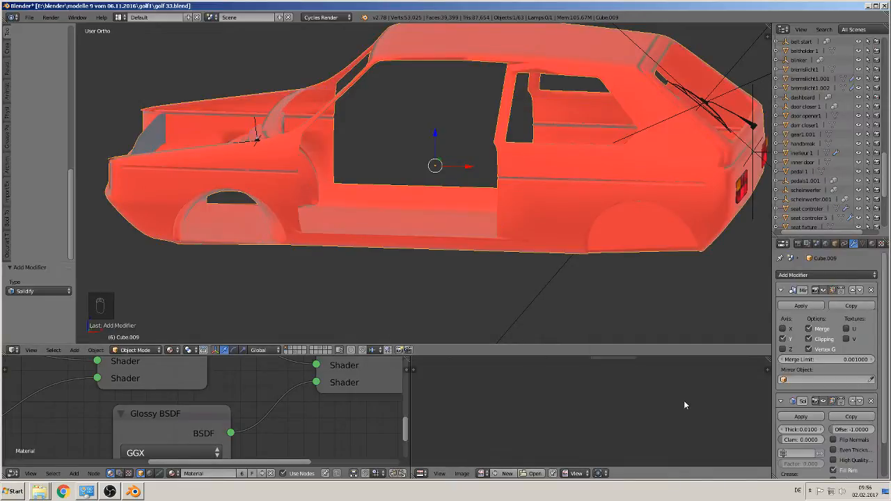
middle_drag(415, 238, 481, 247)
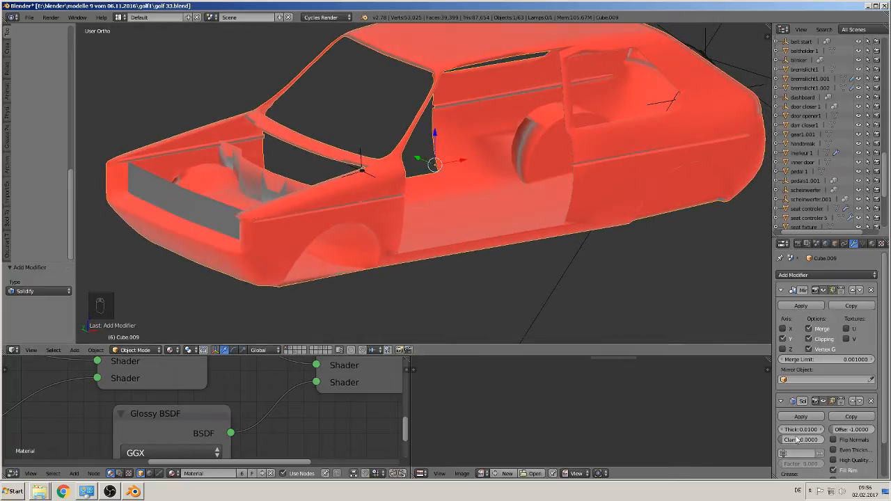
- Set the Solidify modifier's thickness to 0.0010
drag(783, 432, 779, 433)
click(782, 430)
click(782, 430)
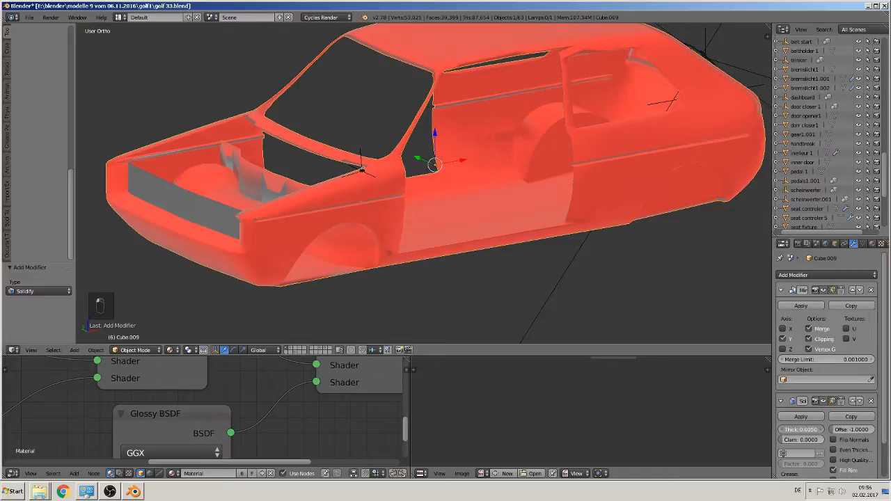
click(782, 430)
click(782, 430)
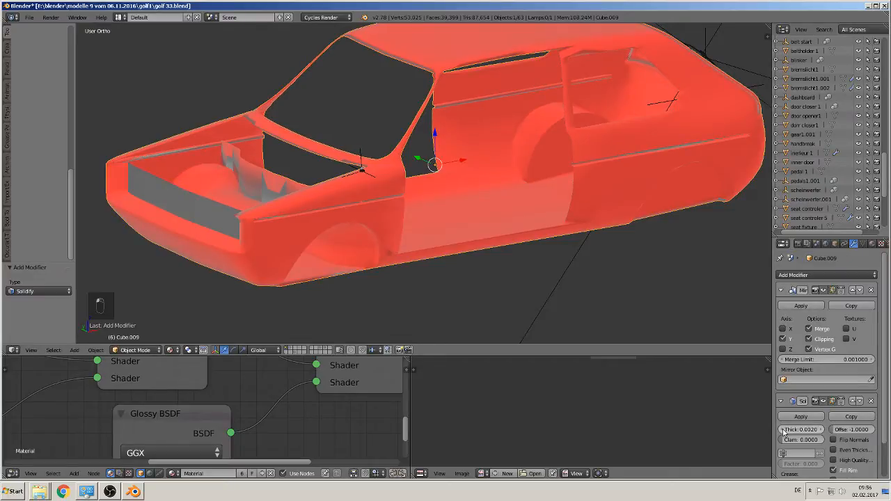
click(783, 430)
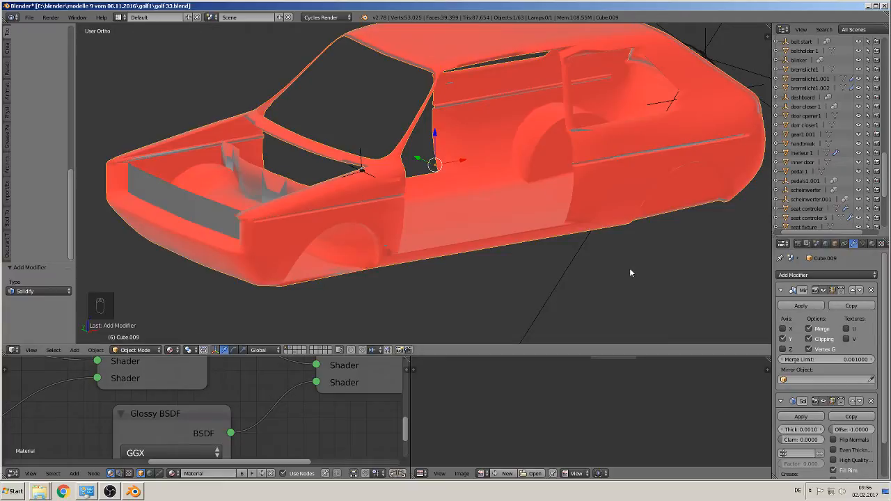
- In Edit Mode, select the roof-edge vertex above the door pillar and add an Edge Split modifier to the body
middle_drag(631, 272, 575, 341)
scroll(548, 273, up, 9)
middle_drag(705, 294, 567, 199)
key(Tab)
right_click(513, 175)
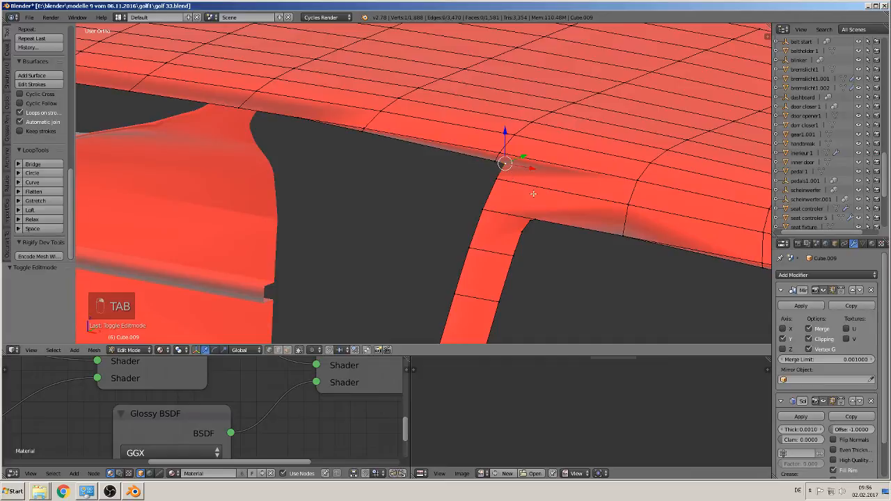
middle_drag(513, 175, 738, 264)
click(806, 277)
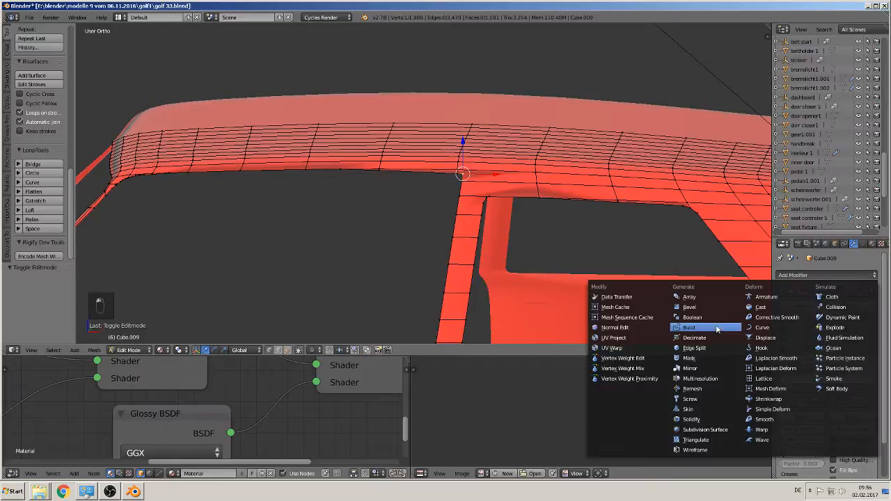
click(706, 344)
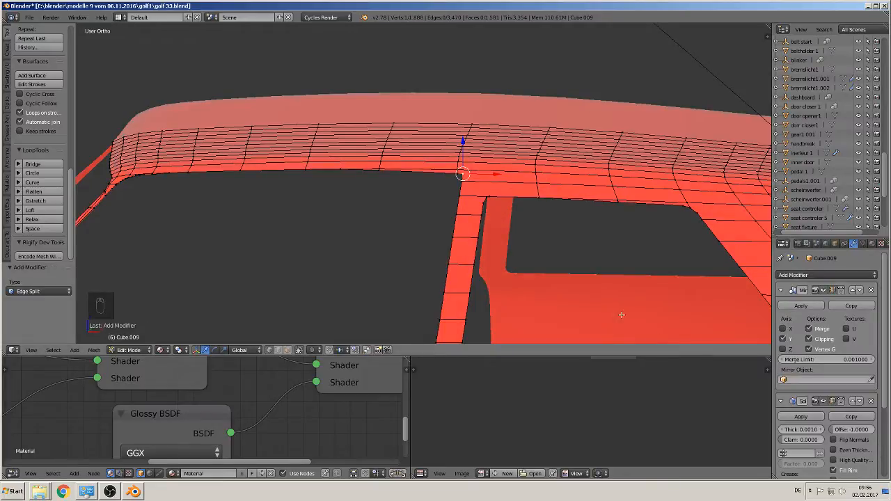
- Increase the Solidify thickness to 0.0080 while checking the inner wheel arch
scroll(824, 341, down, 4)
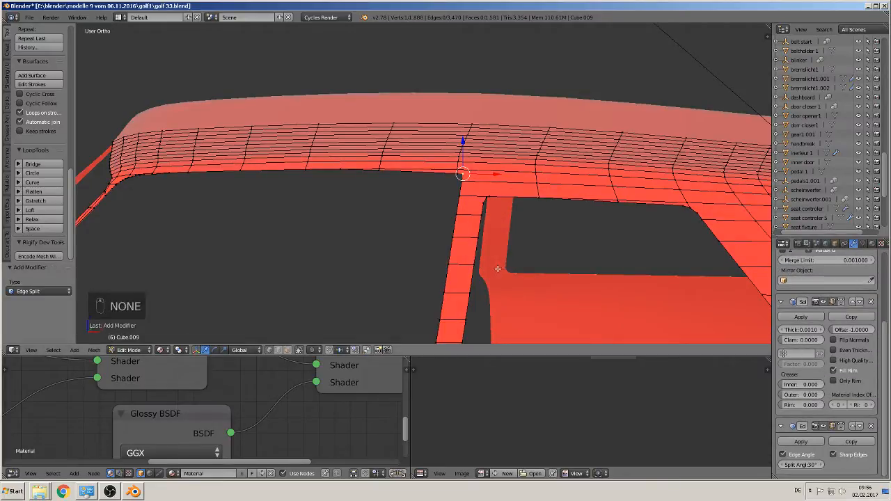
middle_drag(498, 269, 562, 169)
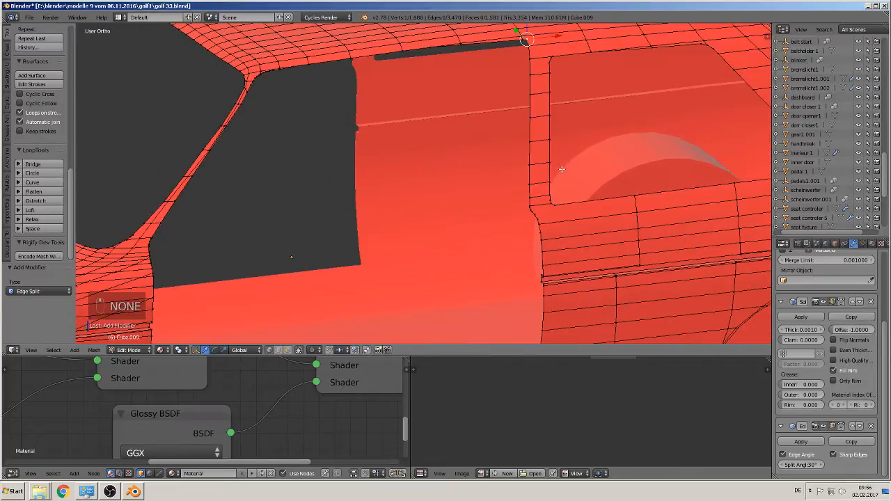
scroll(561, 169, up, 8)
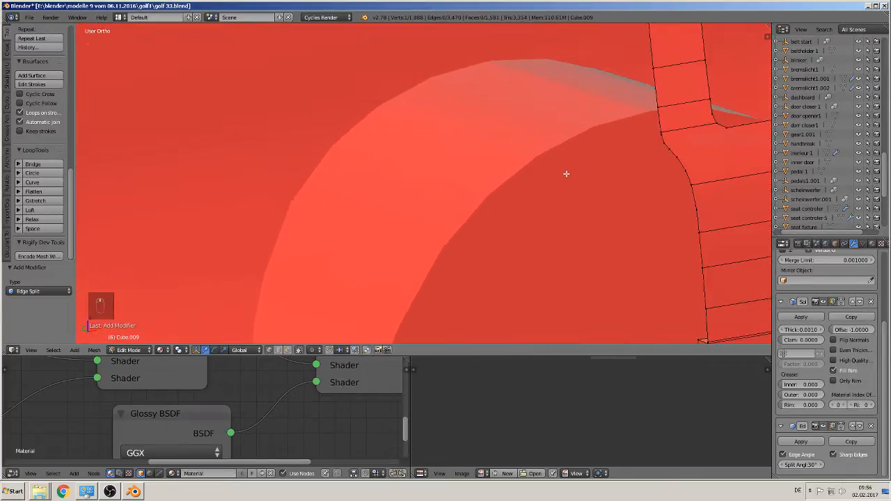
scroll(566, 174, up, 2)
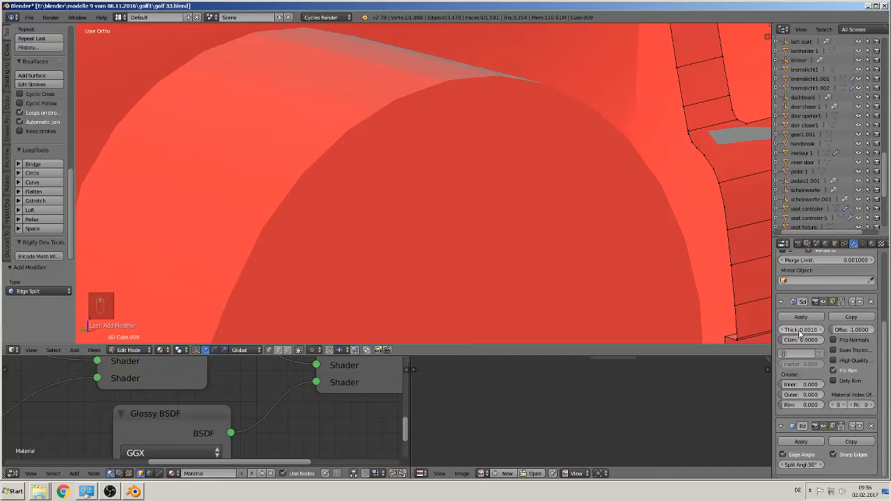
drag(799, 332, 832, 333)
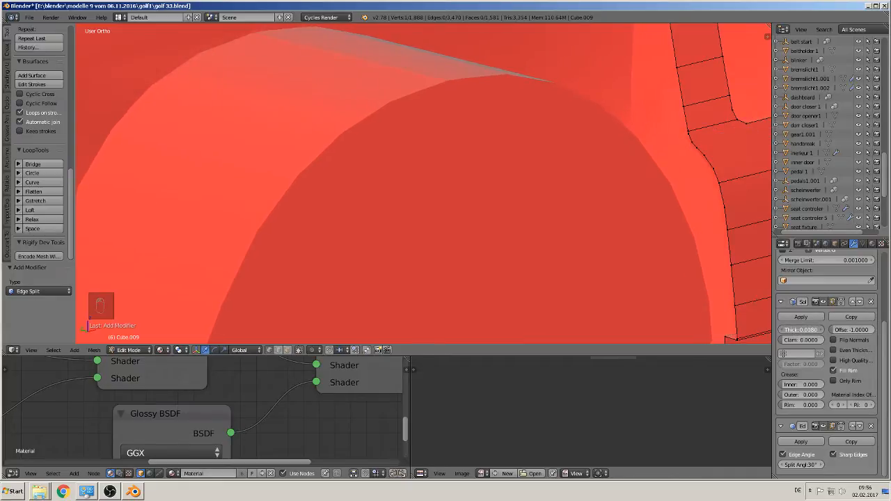
scroll(507, 267, down, 10)
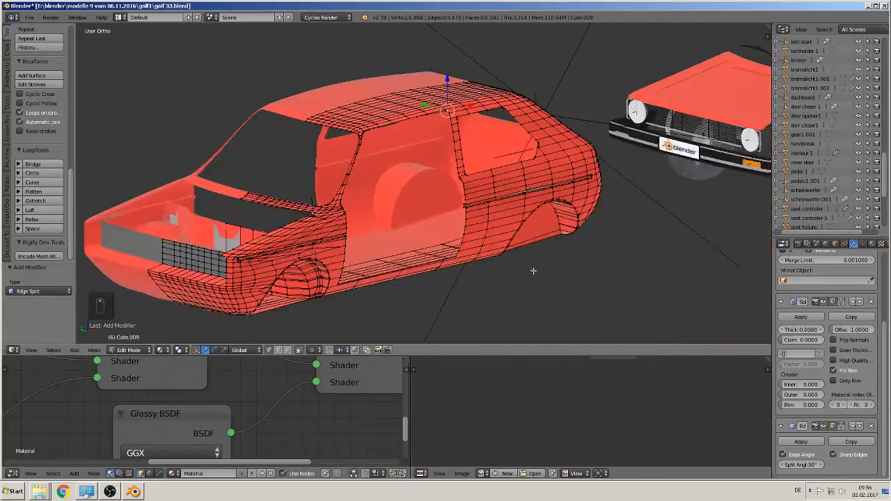
- Leave Edit Mode and inspect the car body's surface at the wheel arch, side and rear
key(Tab)
scroll(506, 265, up, 4)
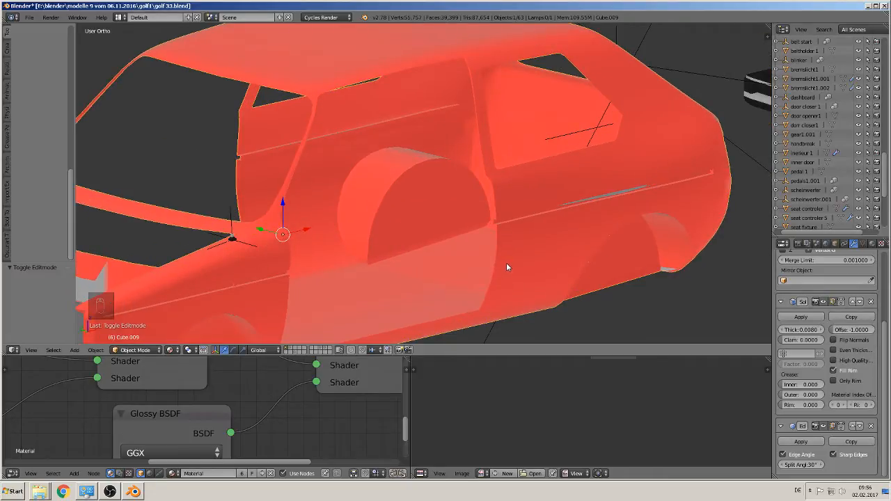
scroll(514, 187, up, 2)
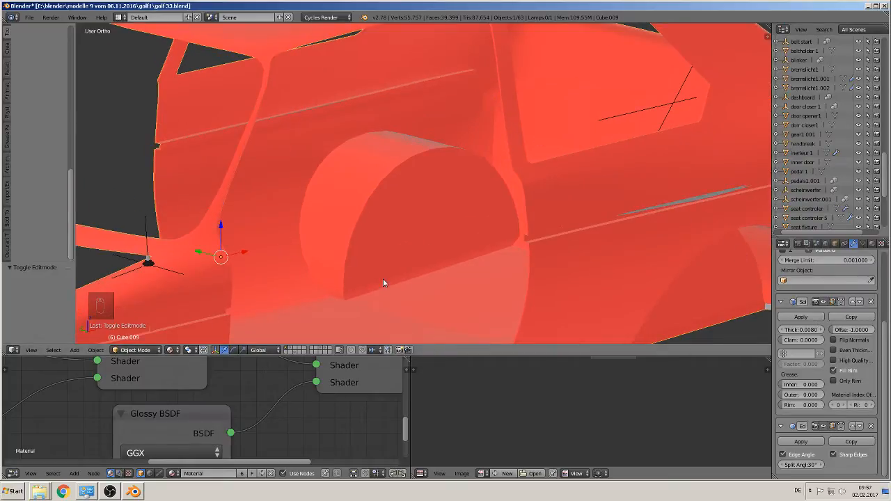
scroll(419, 251, down, 4)
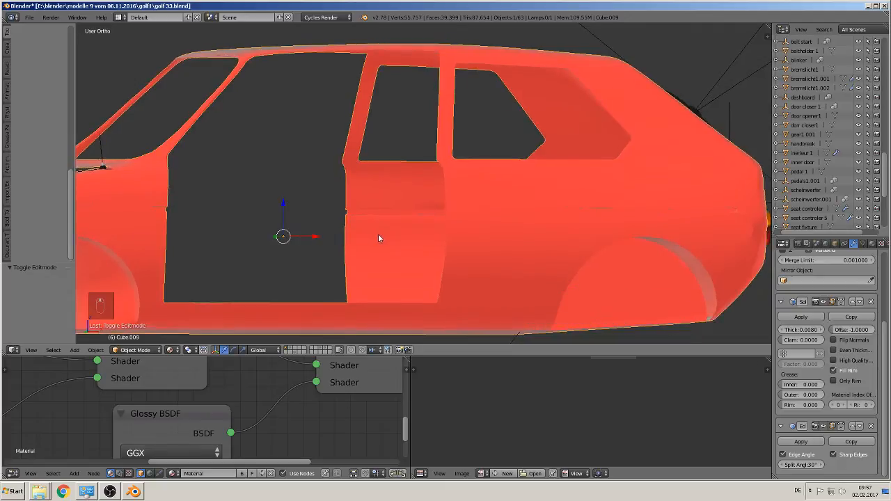
middle_drag(696, 326, 616, 325)
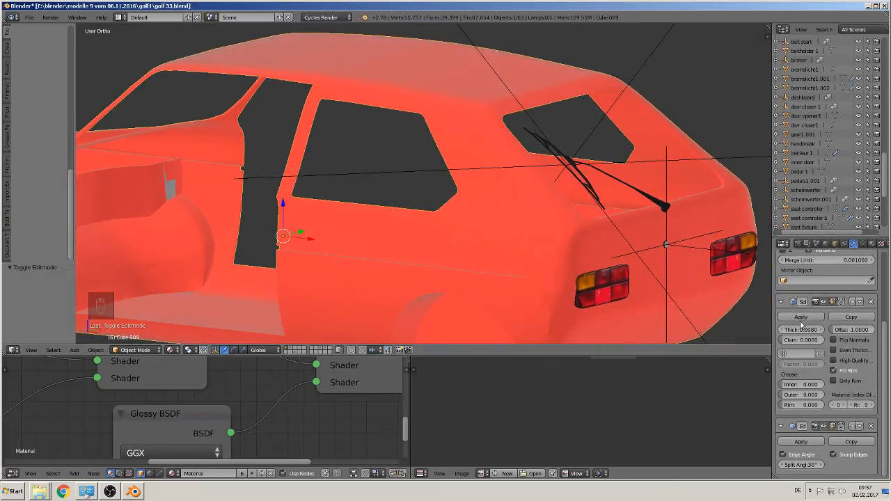
- Set the Solidify thickness to 0.0010 and move the Solidify and Edge Split modifiers above Mirror in the stack
drag(786, 330, 786, 332)
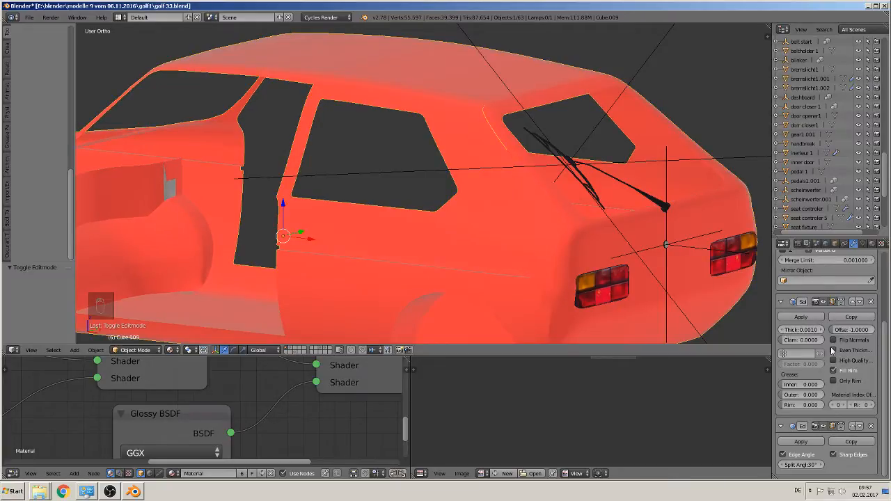
click(854, 303)
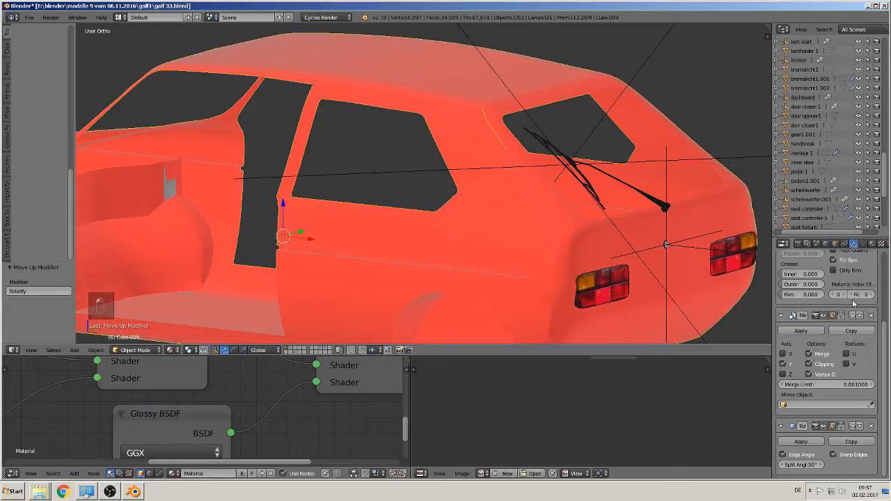
click(853, 427)
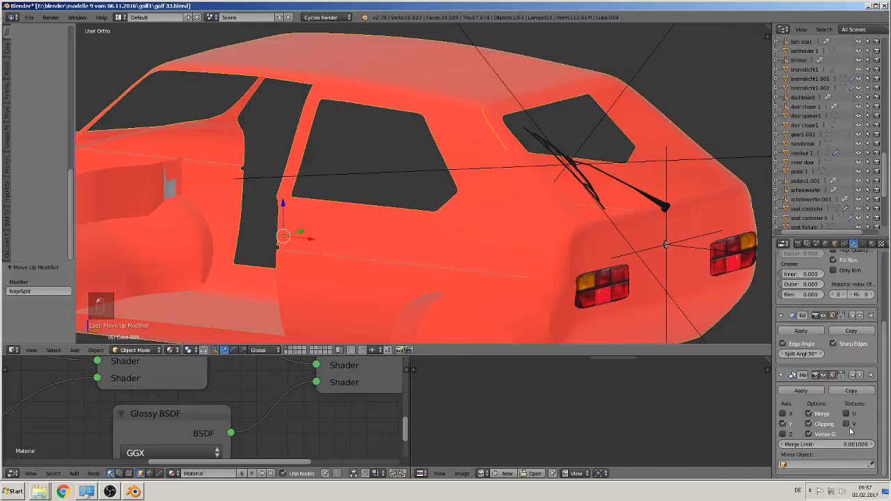
- Try the Solidify modifier's Even Thickness option and switch it off again
scroll(850, 431, up, 5)
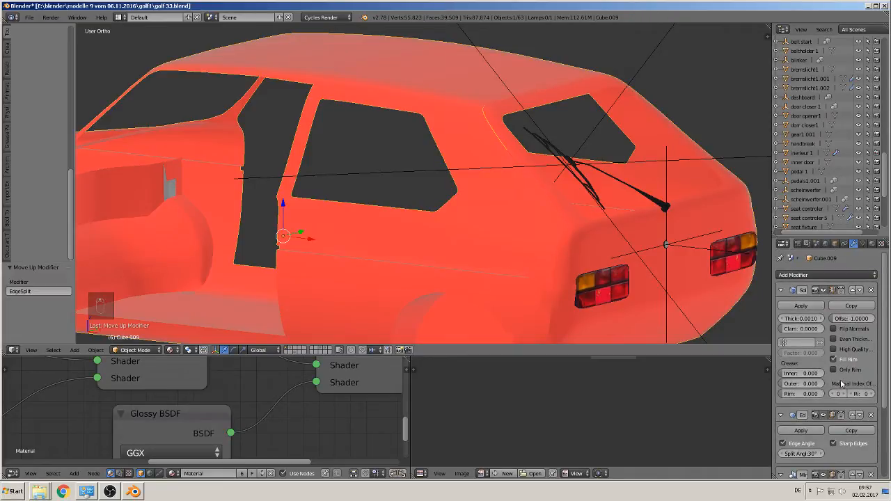
click(834, 339)
click(835, 340)
- Examine the car body's surface closely around the rear side window and door pillar
scroll(621, 251, down, 3)
middle_drag(484, 250, 534, 244)
scroll(561, 259, up, 3)
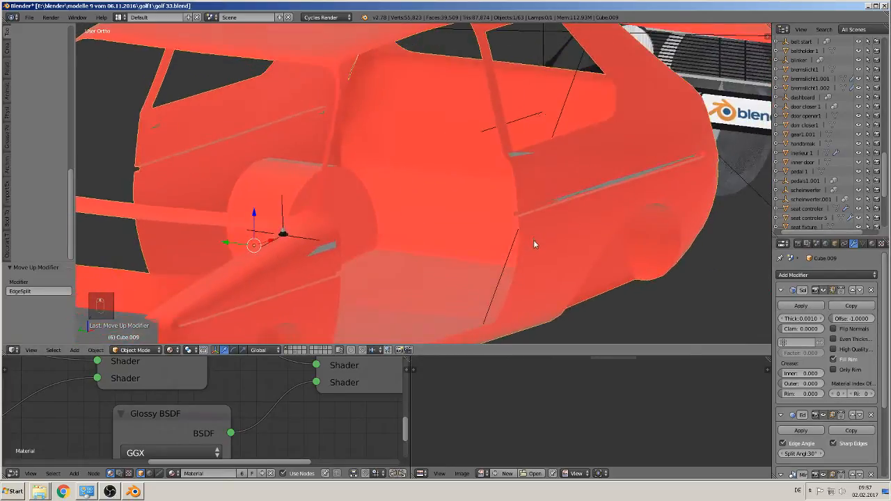
scroll(536, 234, up, 5)
shift+middle_drag(576, 210, 433, 276)
scroll(452, 277, up, 2)
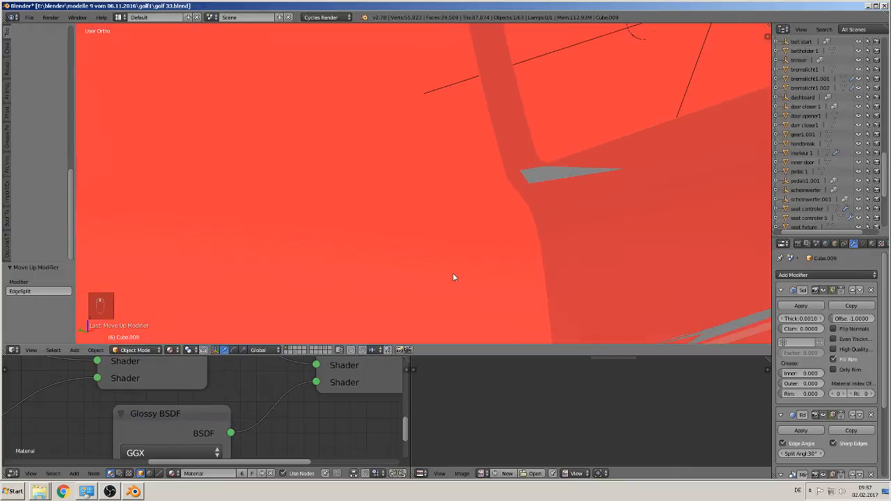
- Set the Solidify thickness to 0.0050 and check the car body's surface from the side
click(822, 319)
click(822, 319)
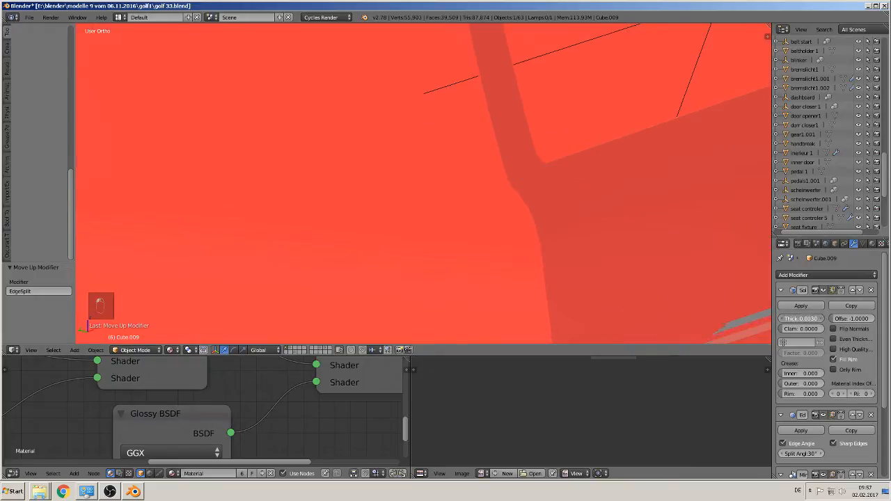
click(822, 319)
click(822, 319)
scroll(590, 259, down, 4)
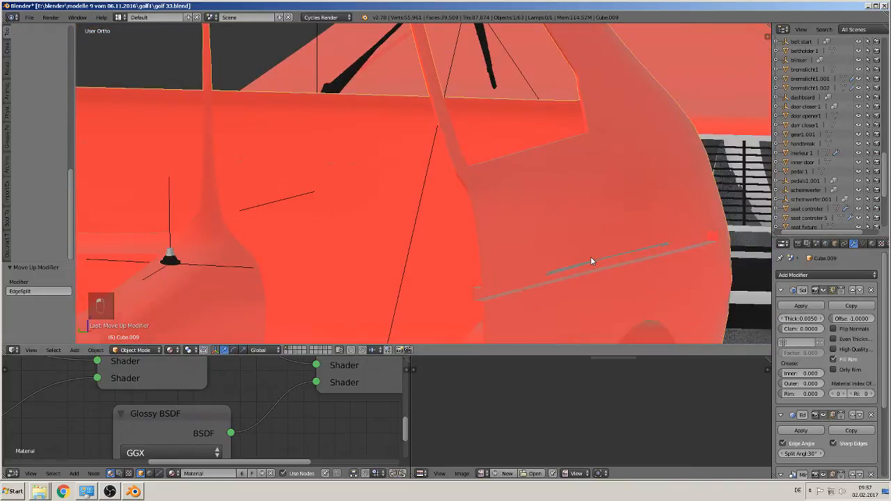
scroll(590, 258, down, 3)
middle_drag(589, 258, 513, 287)
scroll(454, 264, down, 5)
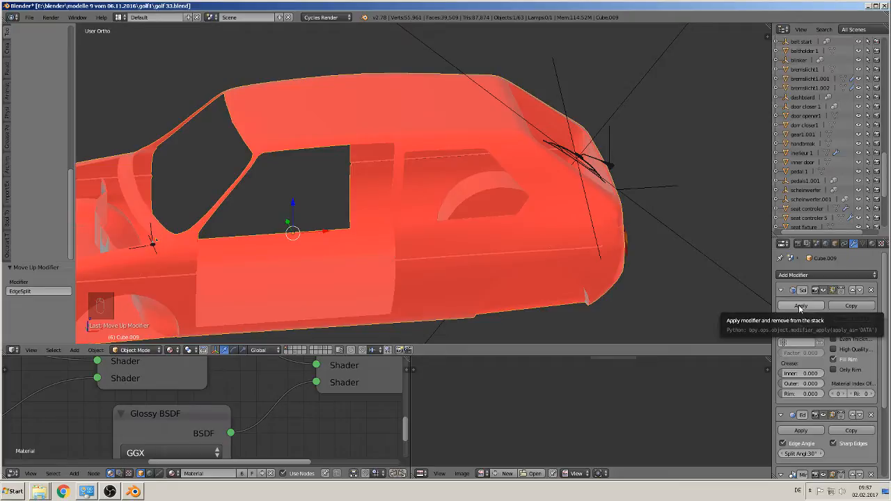
- Duplicate the car body, move the copy about 8.07 units along negative X and send it to the second layer
scroll(512, 278, down, 5)
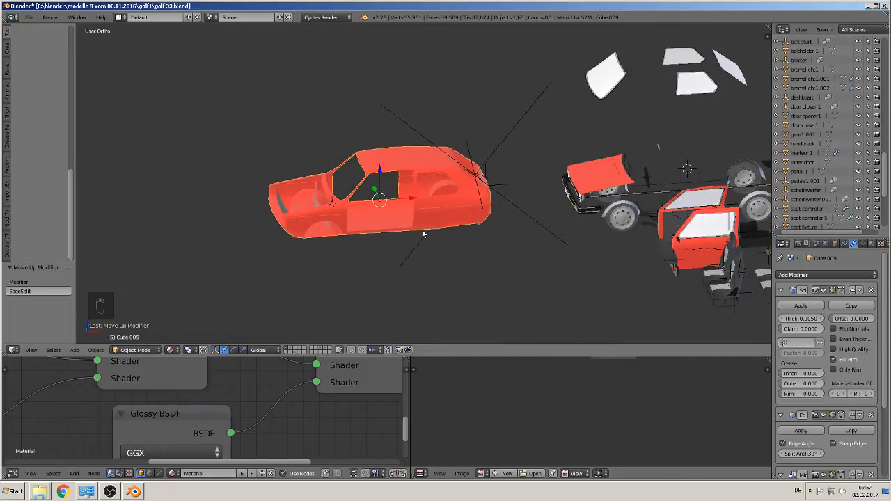
key(shift+d)
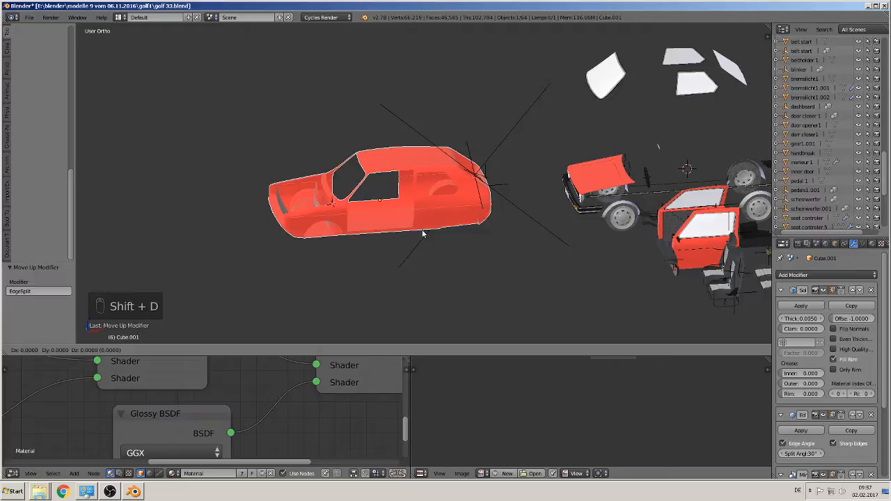
right_click(423, 234)
drag(412, 199, 136, 200)
right_click(172, 206)
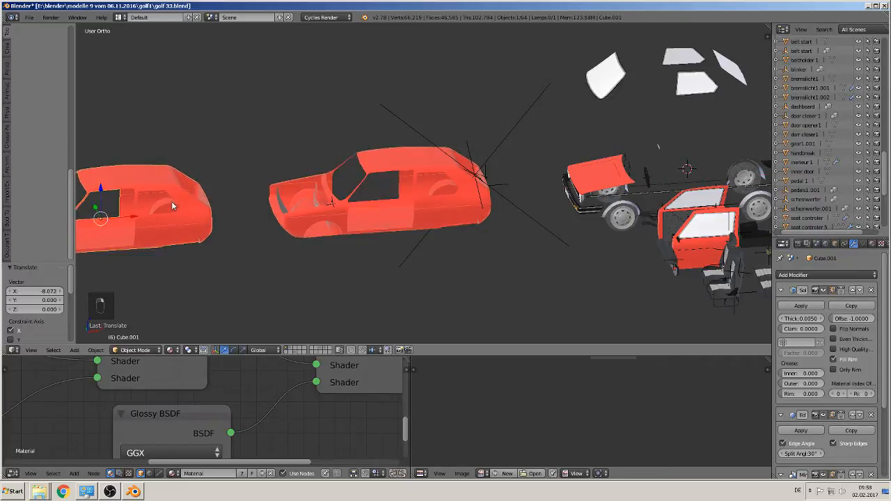
key(m)
click(261, 221)
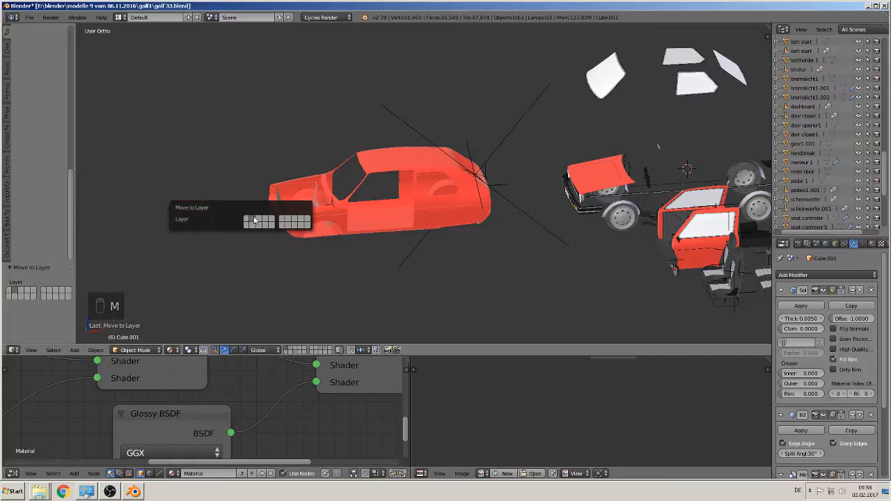
- Apply the Solidify modifier on the original car body and enter Edit Mode
right_click(419, 166)
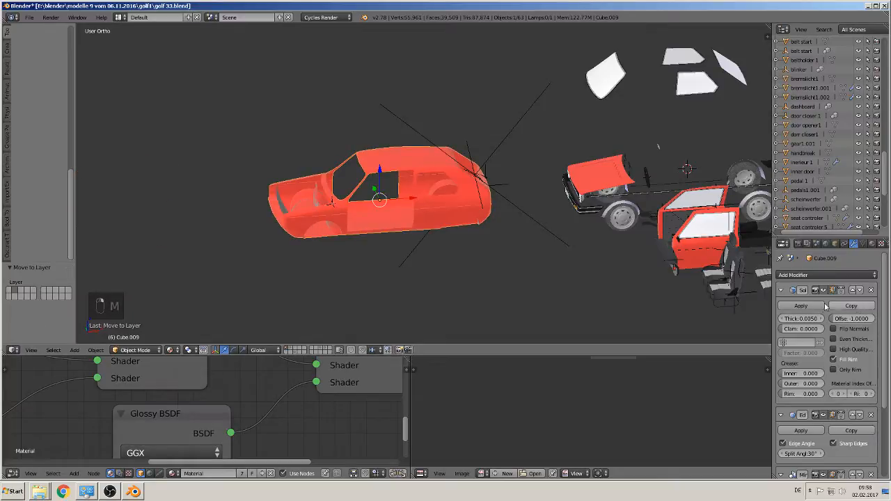
click(800, 306)
scroll(452, 243, up, 8)
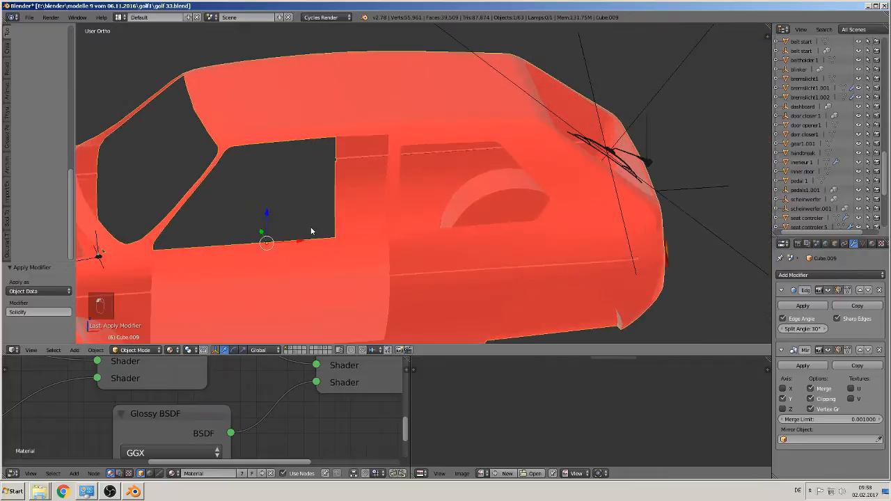
scroll(445, 146, up, 3)
key(Tab)
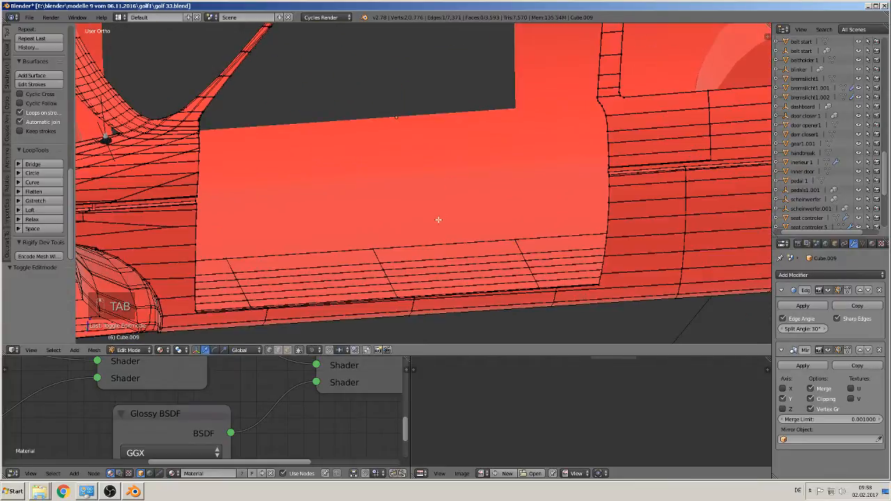
- In face selection mode, select the row of inner side panel faces directly beneath the rear side window, through to the rear
right_click(377, 247)
middle_drag(378, 247, 562, 262)
shift+middle_drag(474, 234, 695, 352)
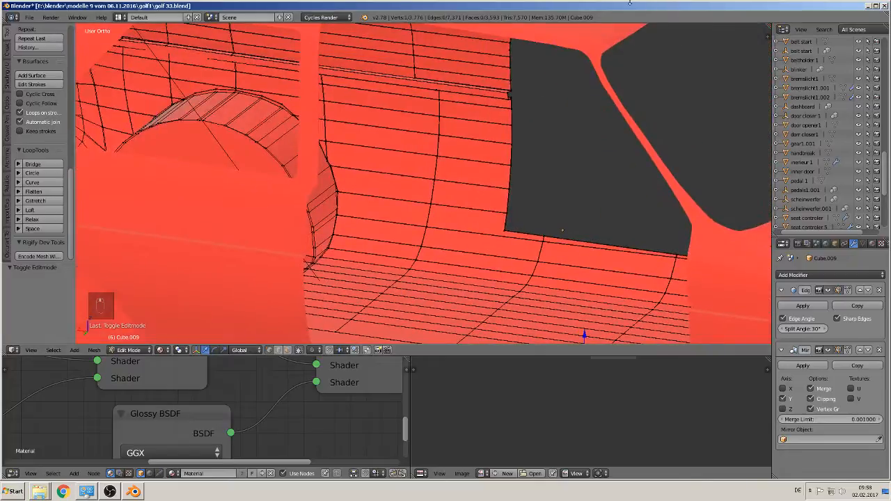
scroll(550, 68, up, 1)
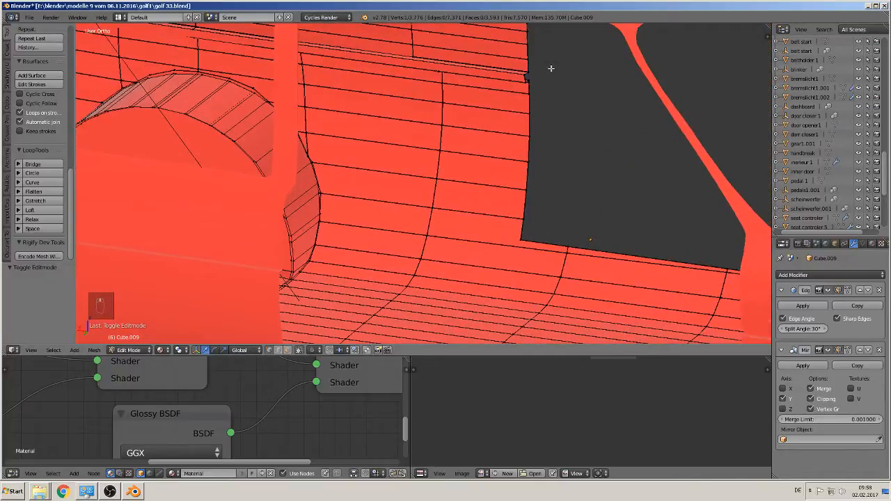
click(286, 350)
middle_drag(503, 170, 485, 132)
right_click(499, 110)
shift+right_click(403, 95)
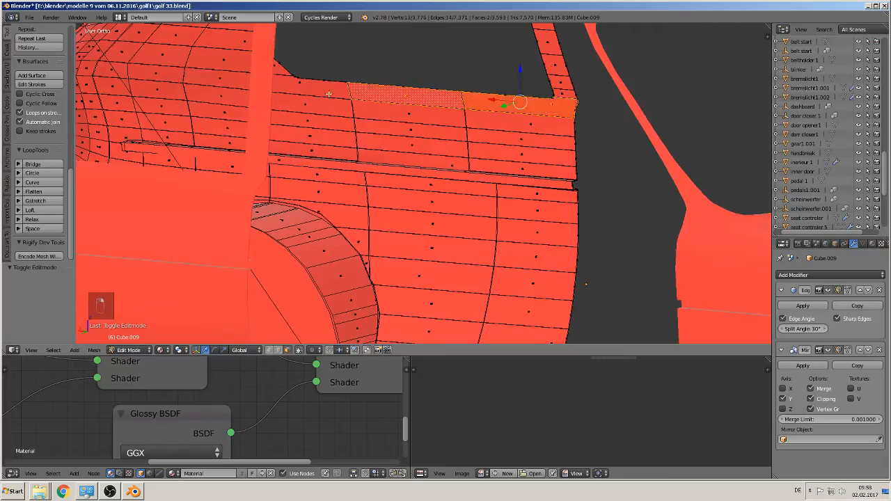
shift+right_click(310, 92)
shift+right_click(201, 80)
shift+right_click(135, 72)
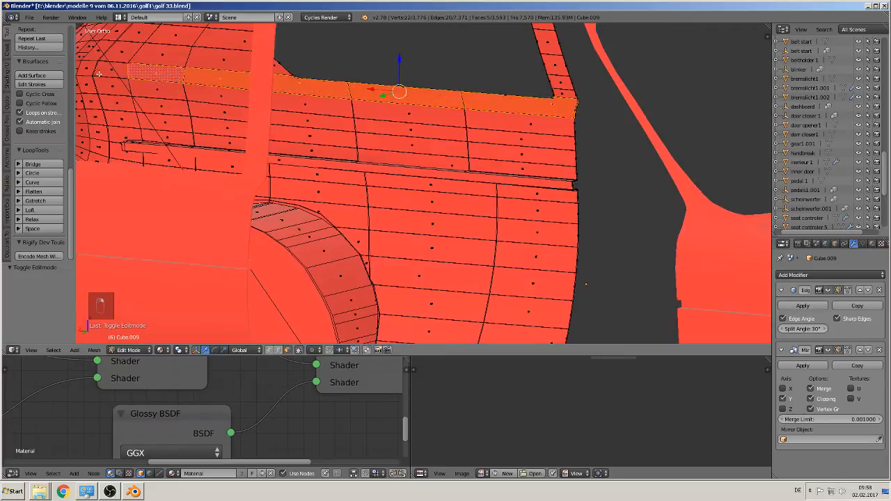
shift+right_click(103, 73)
- Extend the face selection with the second row beneath the window and the third row's face at the door opening
middle_drag(229, 184, 230, 182)
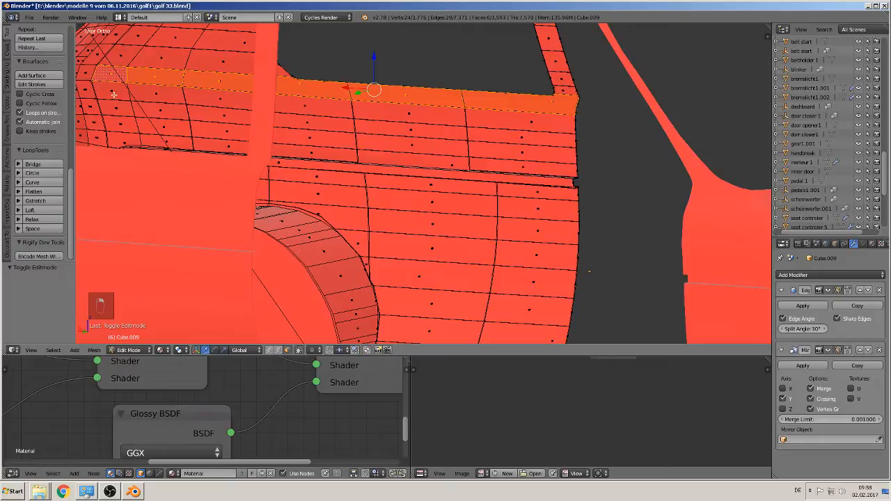
shift+right_click(120, 92)
shift+right_click(156, 96)
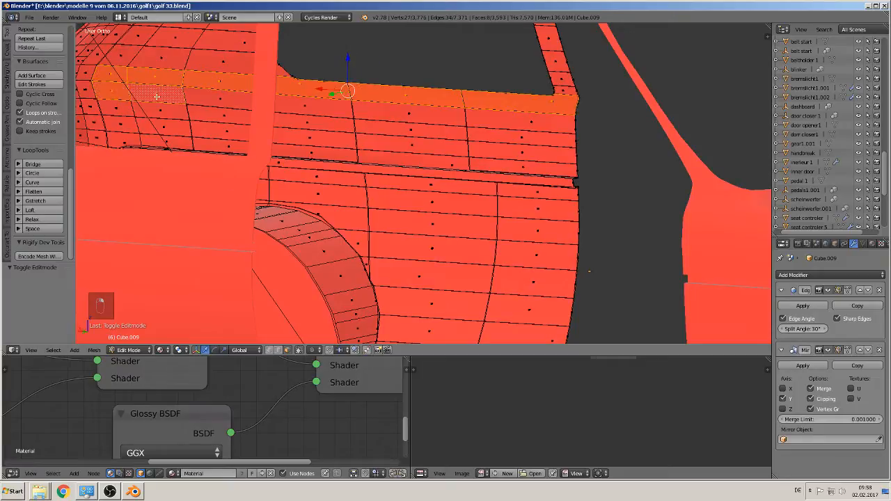
ctrl+right_click(533, 124)
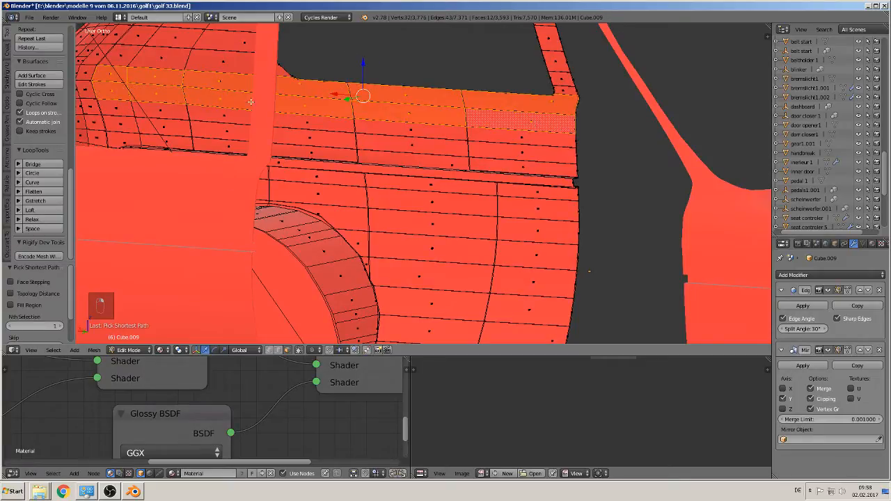
right_click(122, 109)
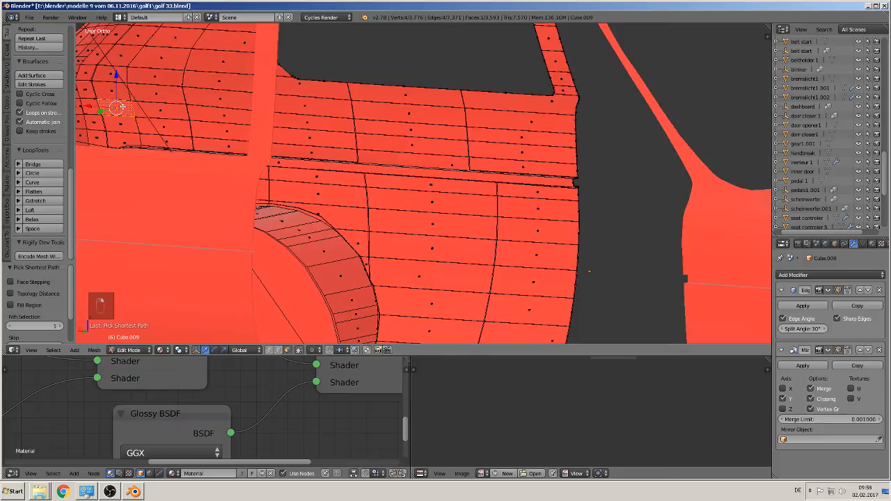
key(ctrl+super)
key(ctrl+z)
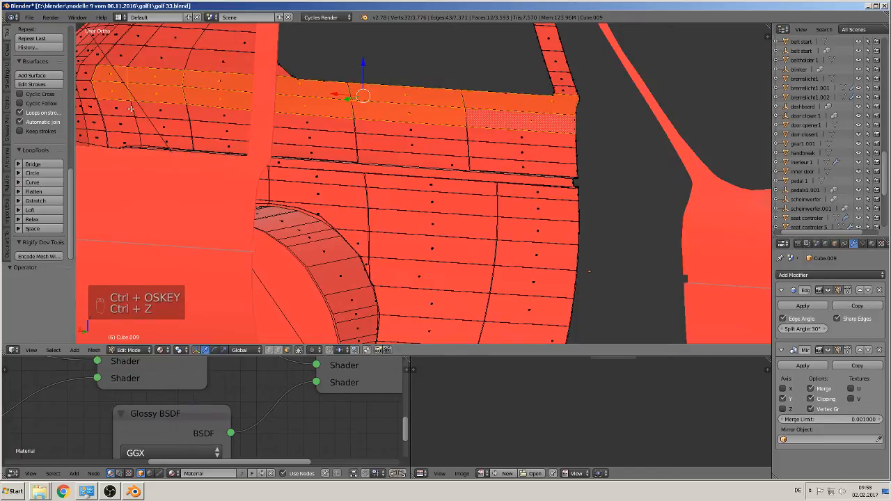
- Extend the selection over the remaining inner side panel face rows down to the horizontal trim groove
shift+right_click(122, 109)
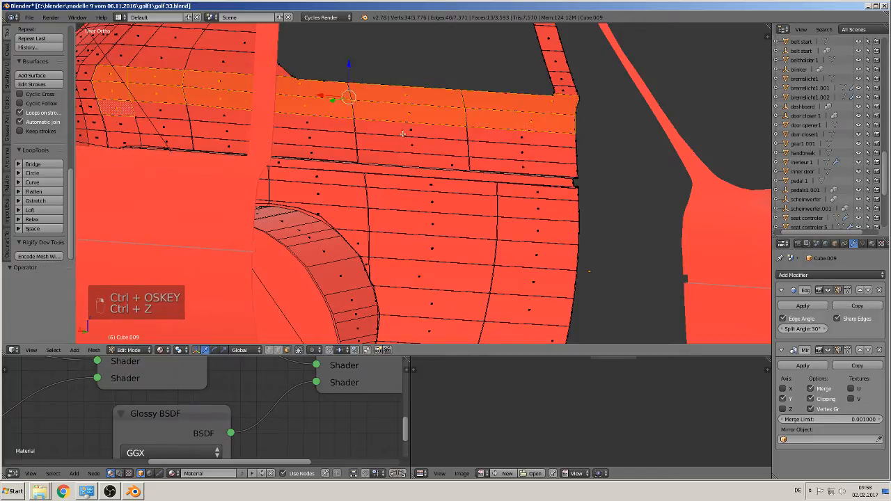
ctrl+shift+right_click(127, 126)
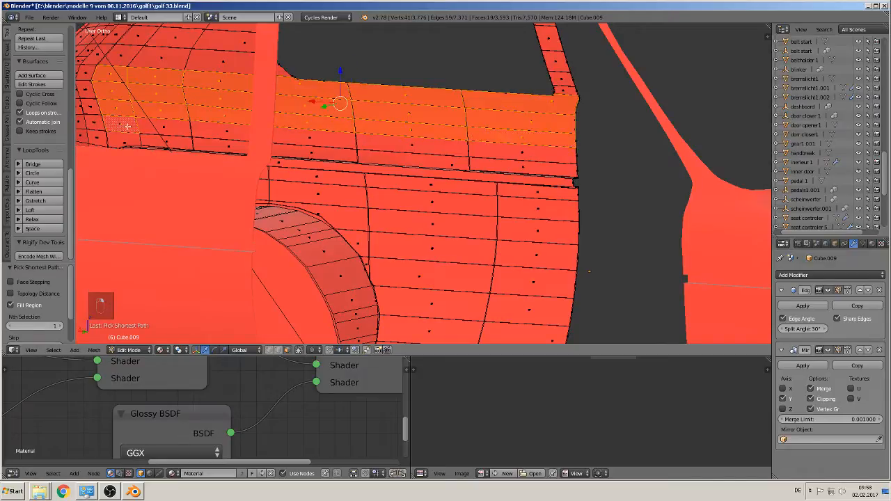
ctrl+shift+right_click(503, 151)
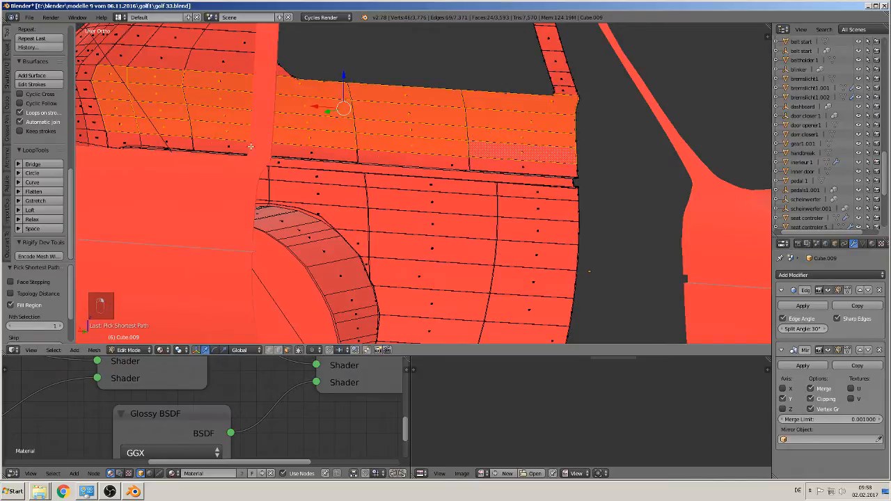
shift+right_click(122, 141)
ctrl+shift+right_click(540, 168)
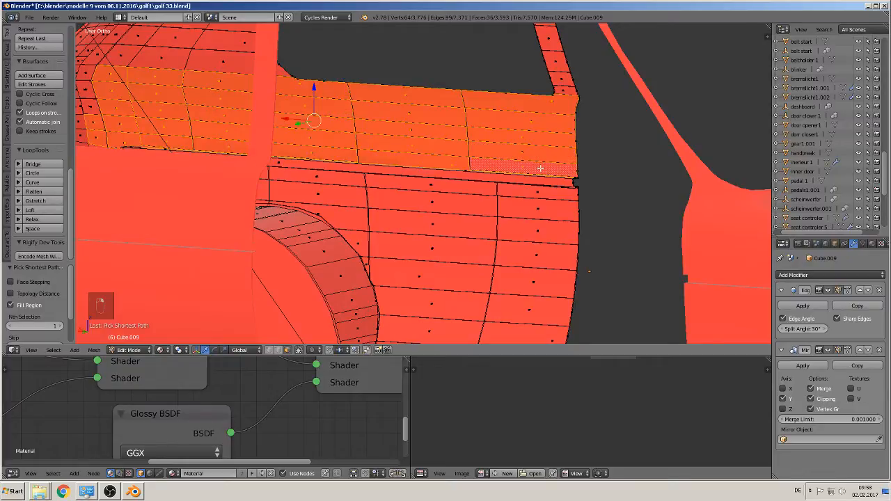
- Add the inner side panel face rows just below the trim groove, from the rear to the door opening
middle_drag(352, 206, 340, 214)
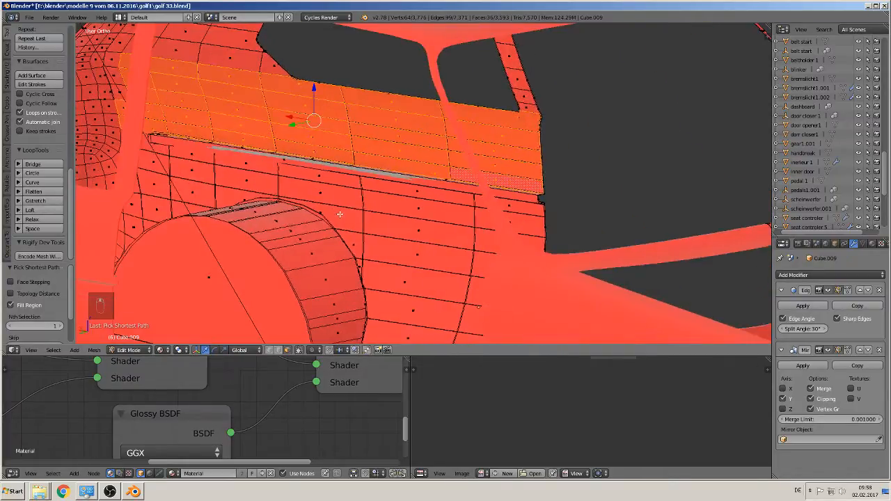
shift+right_click(158, 150)
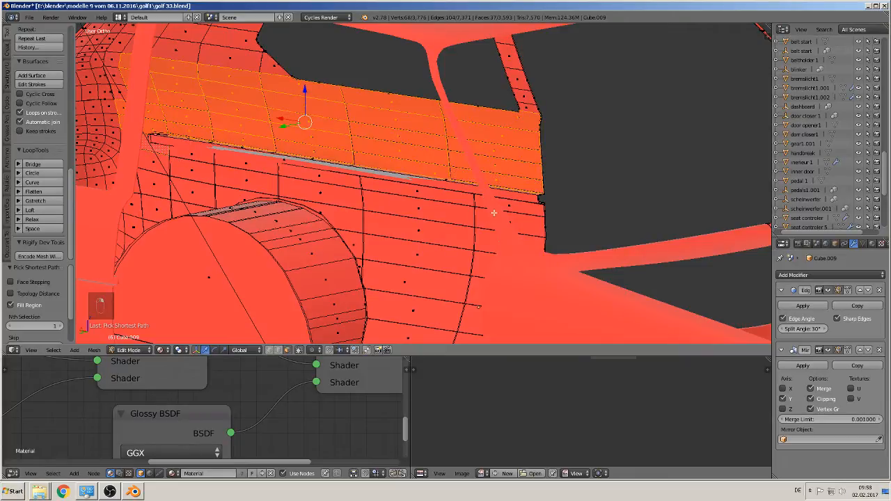
ctrl+shift+right_click(540, 210)
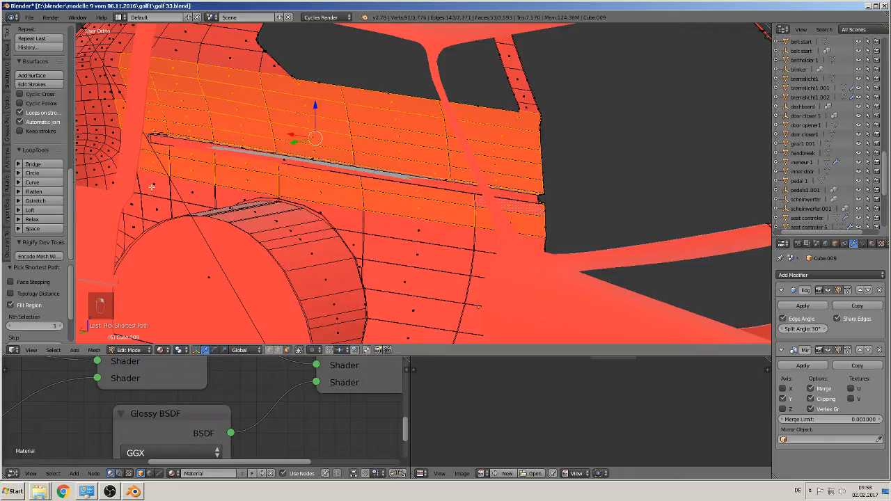
shift+right_click(151, 186)
ctrl+shift+right_click(485, 242)
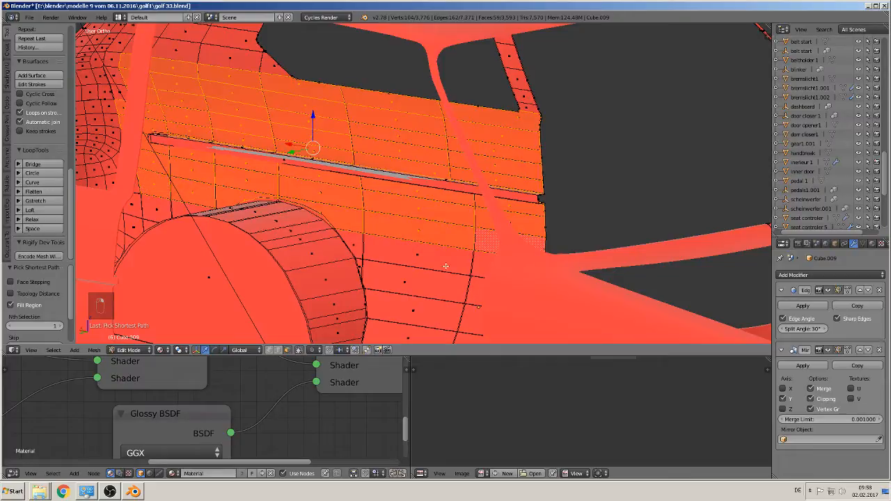
- Add the inner panel faces bordering the top of the wheel arch and the next rows between arch and door opening
shift+right_click(155, 208)
shift+right_click(224, 218)
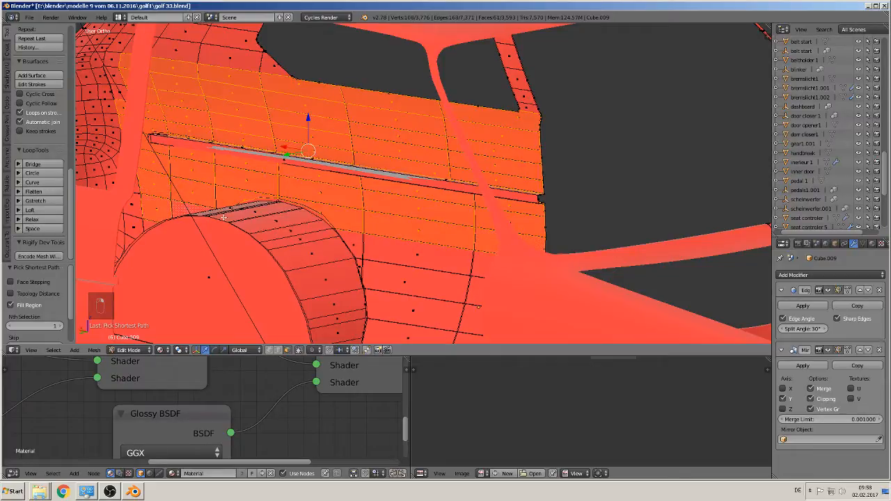
shift+right_click(351, 249)
shift+right_click(394, 259)
shift+right_click(484, 270)
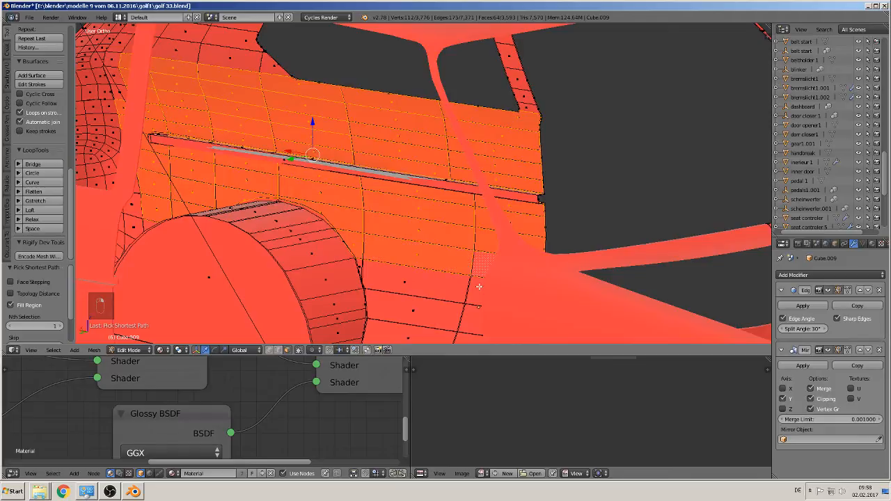
shift+middle_drag(450, 300, 459, 215)
shift+right_click(370, 182)
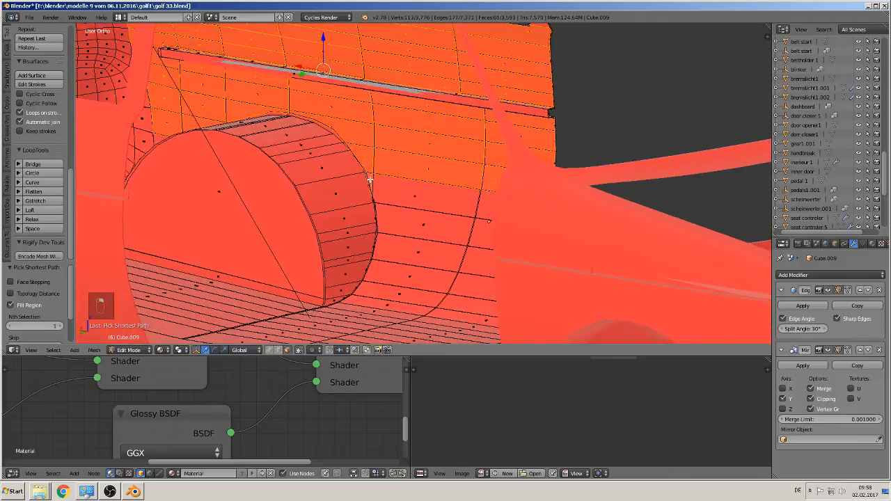
shift+right_click(413, 201)
- Add the remaining inner panel faces between the wheel arch and door opening, down to the opening's lower corner
scroll(455, 236, up, 4)
shift+right_click(566, 199)
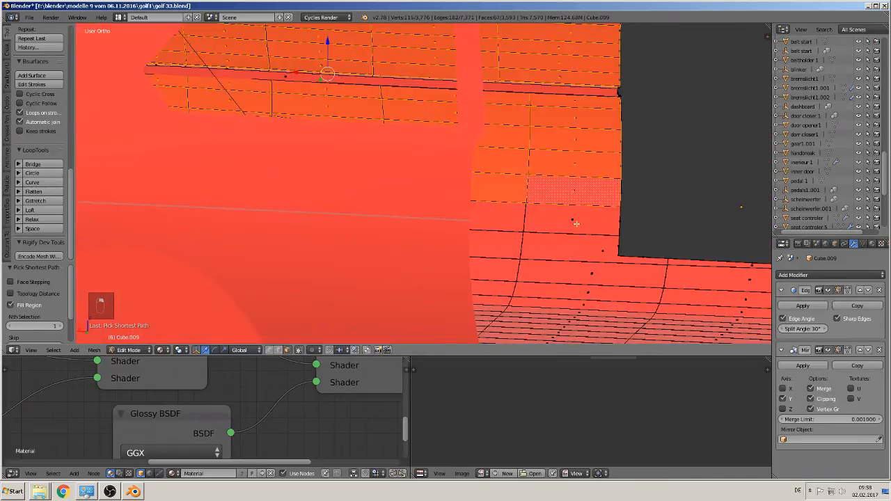
shift+right_click(575, 221)
shift+right_click(560, 248)
middle_drag(533, 282, 517, 269)
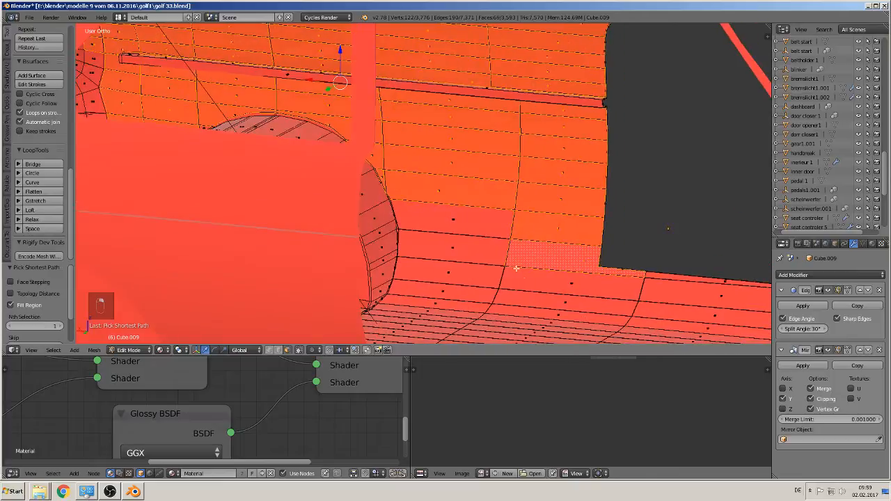
shift+right_click(454, 247)
shift+right_click(459, 227)
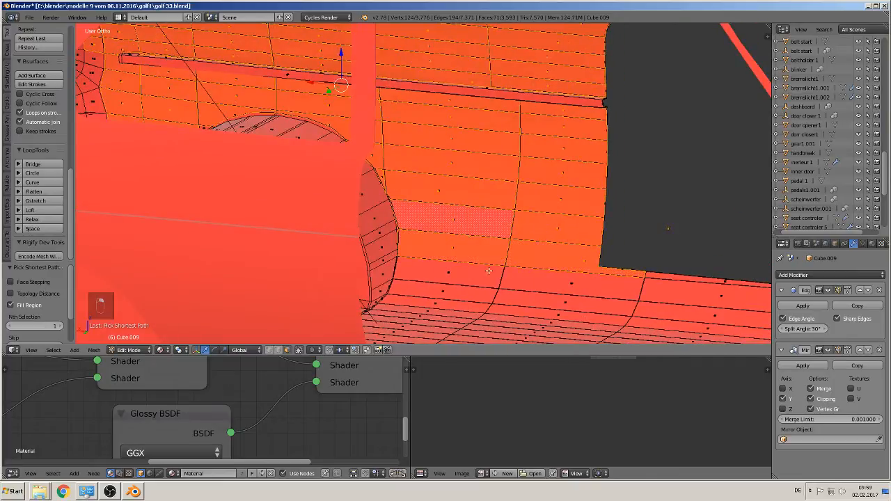
- Add the inner sill faces directly below the door opening to the selection, from its rear corner to its front corner
right_click(566, 286)
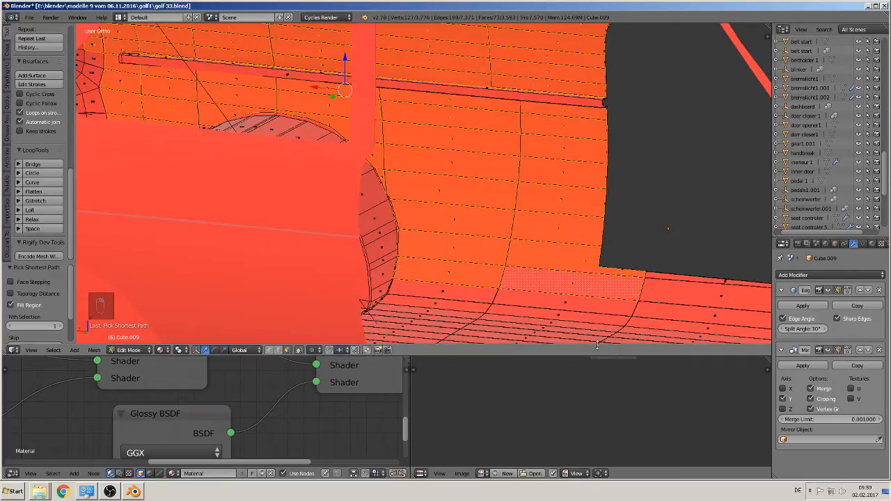
shift+middle_drag(602, 332, 522, 282)
right_click(547, 253)
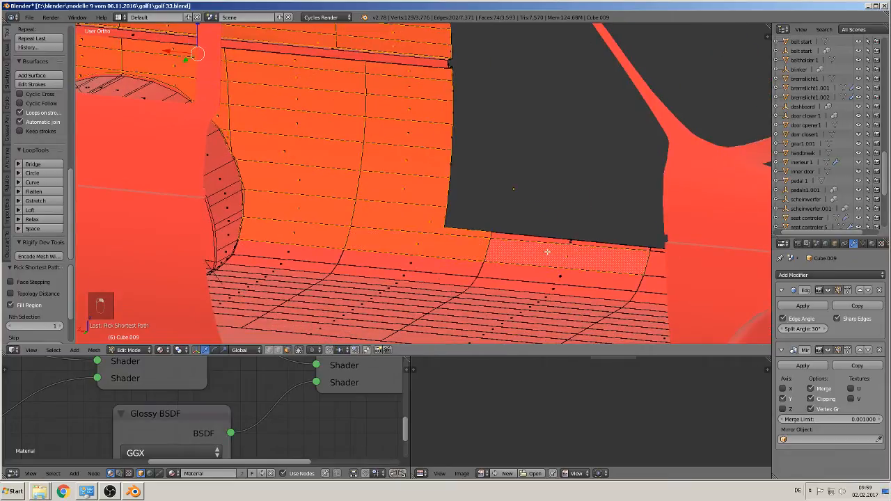
ctrl+right_click(542, 239)
middle_drag(591, 283, 394, 271)
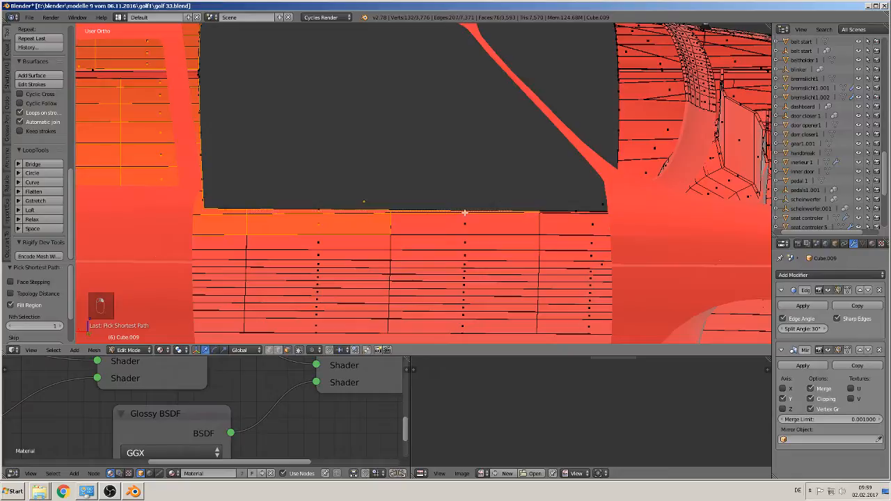
ctrl+right_click(462, 221)
ctrl+right_click(567, 229)
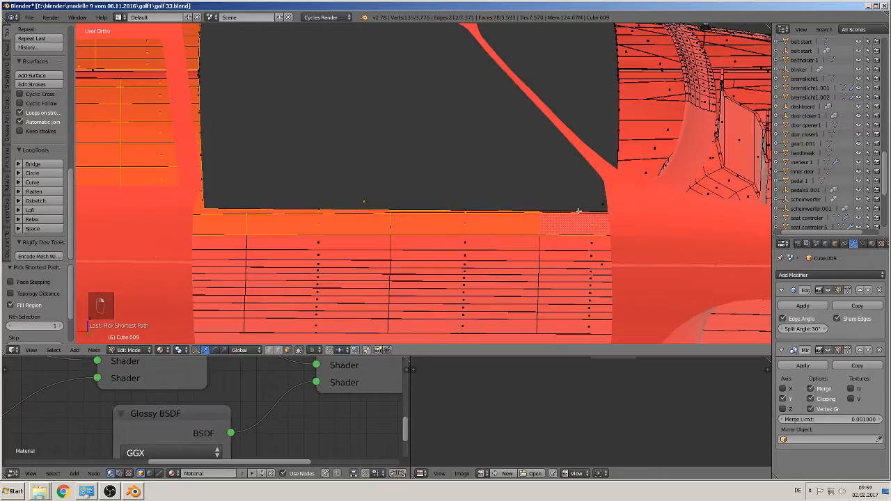
ctrl+right_click(576, 212)
- Add the inner panel faces between the door opening and the front wheel arch, up to but excluding the trim groove
middle_drag(510, 234, 349, 306)
scroll(390, 278, up, 1)
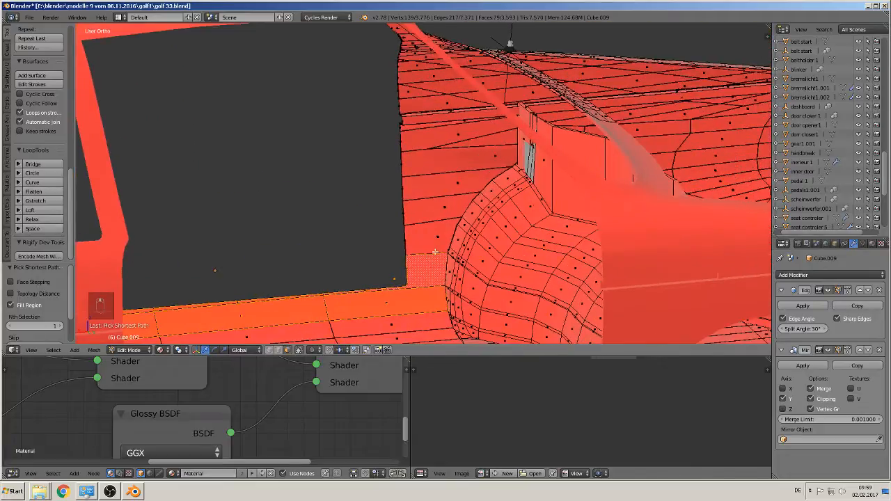
ctrl+right_click(438, 239)
ctrl+right_click(442, 212)
ctrl+right_click(446, 188)
ctrl+right_click(443, 160)
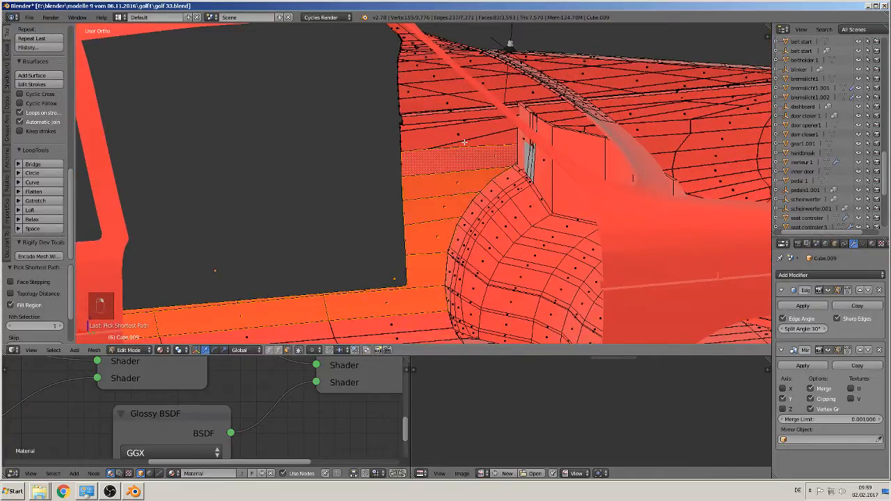
ctrl+right_click(465, 142)
ctrl+right_click(439, 134)
ctrl+right_click(422, 125)
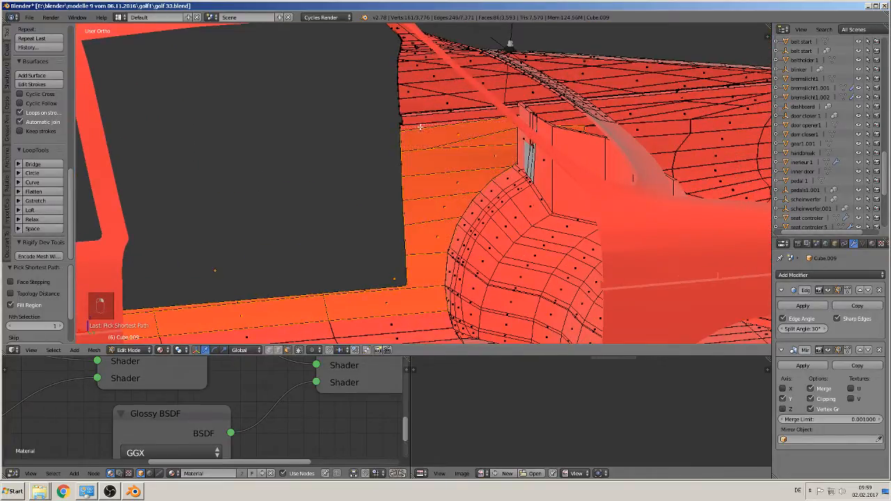
ctrl+right_click(422, 121)
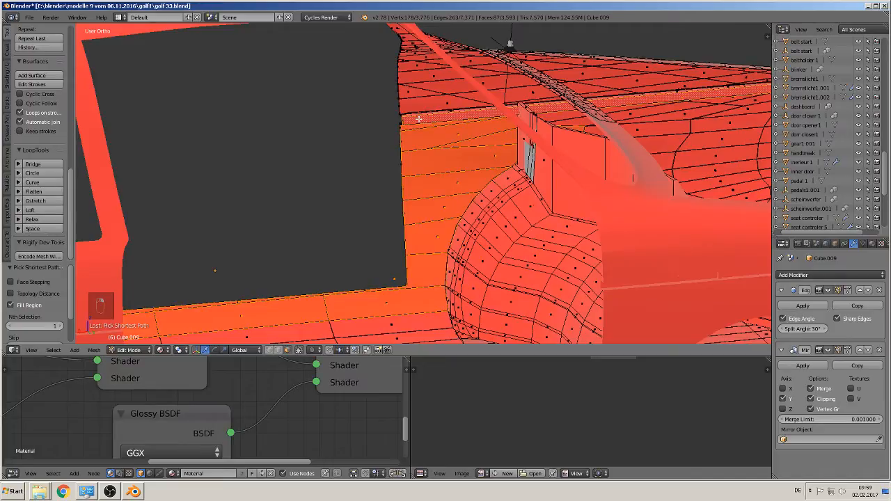
shift+right_click(418, 119)
- Add the inner panel faces above the trim groove along the front edge of the door opening
shift+right_click(420, 107)
shift+right_click(414, 97)
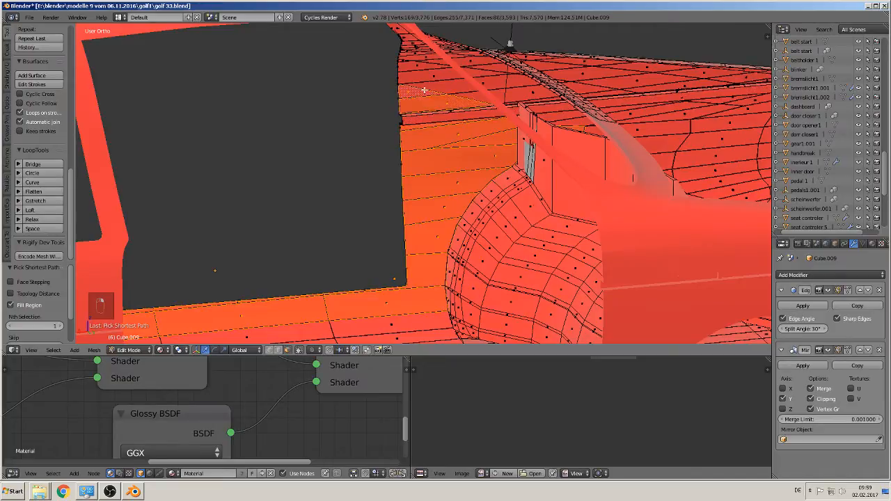
shift+right_click(424, 91)
shift+right_click(422, 81)
shift+right_click(413, 69)
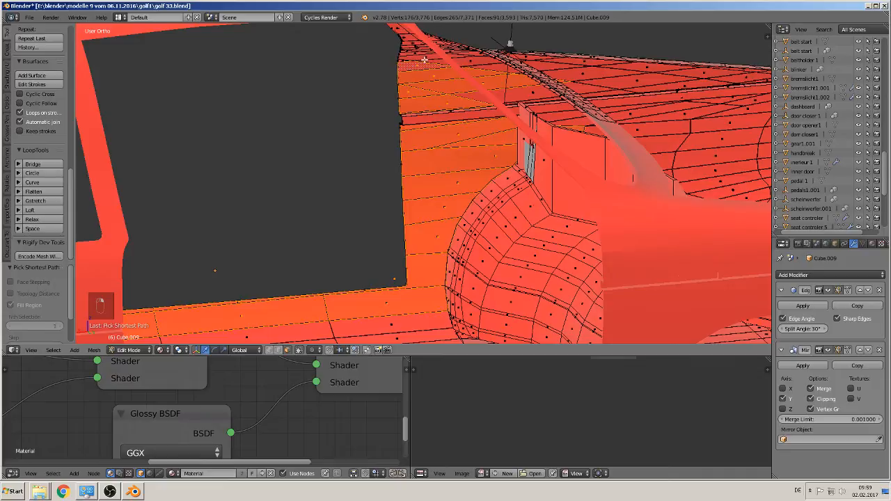
- Add the remaining inner panel faces just below the base of the windscreen pillar
scroll(424, 60, up, 4)
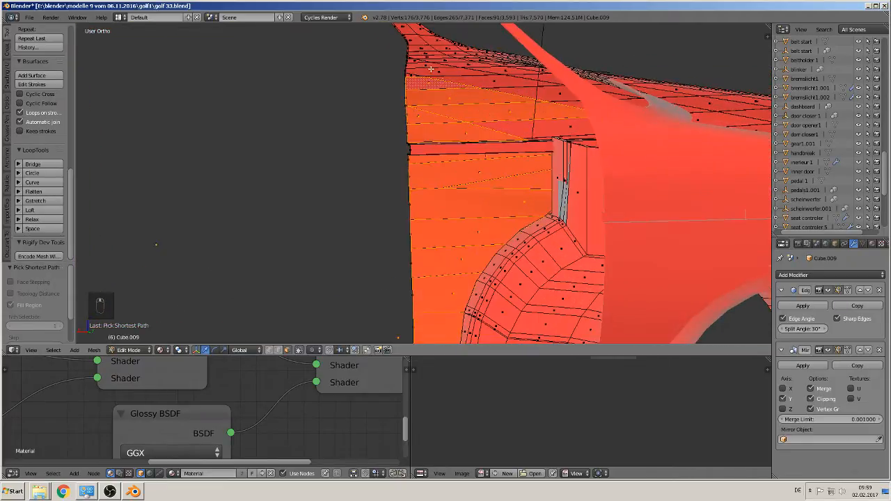
middle_drag(470, 89, 462, 146)
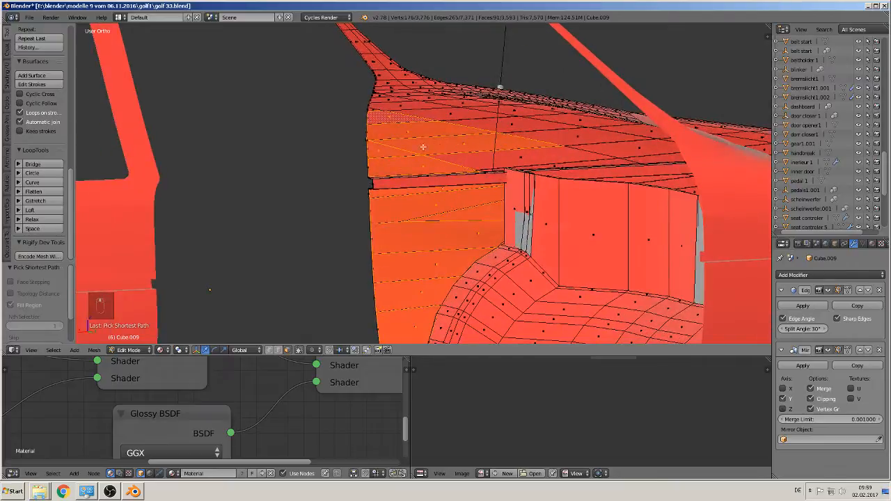
scroll(359, 132, up, 1)
scroll(417, 155, up, 3)
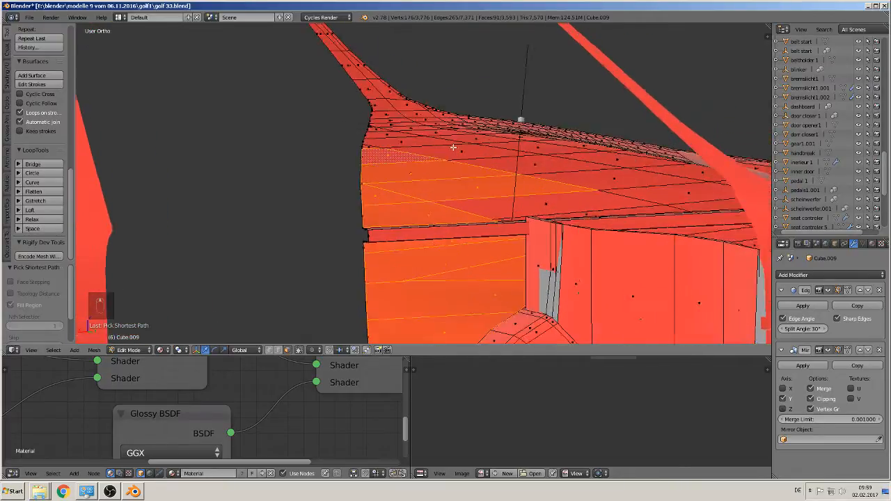
shift+middle_drag(425, 163, 408, 200)
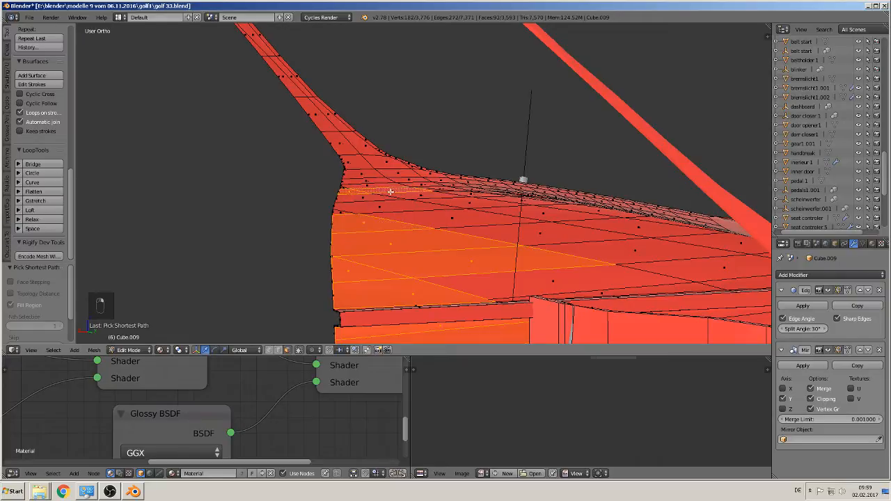
ctrl+right_click(354, 200)
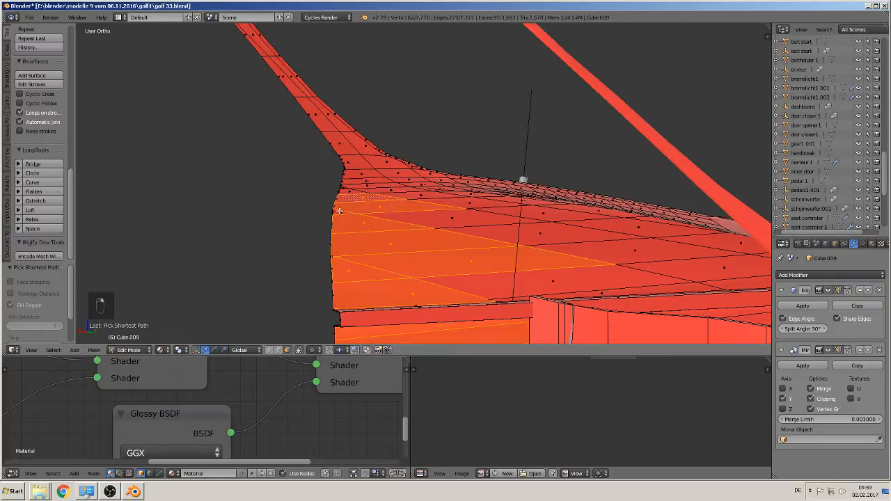
ctrl+right_click(446, 217)
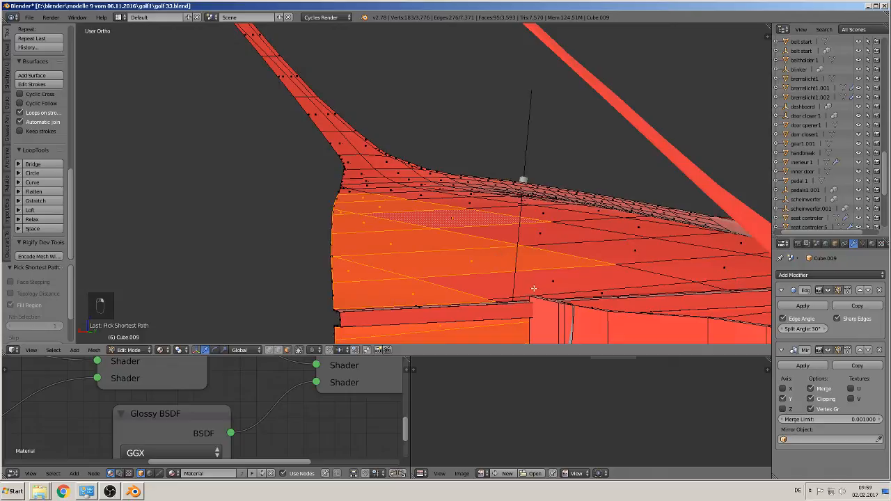
- Move the selected inner side panel faces 0.186 along the Y axis, toward the car's interior
scroll(534, 288, down, 3)
middle_drag(453, 292, 531, 26)
scroll(452, 36, down, 4)
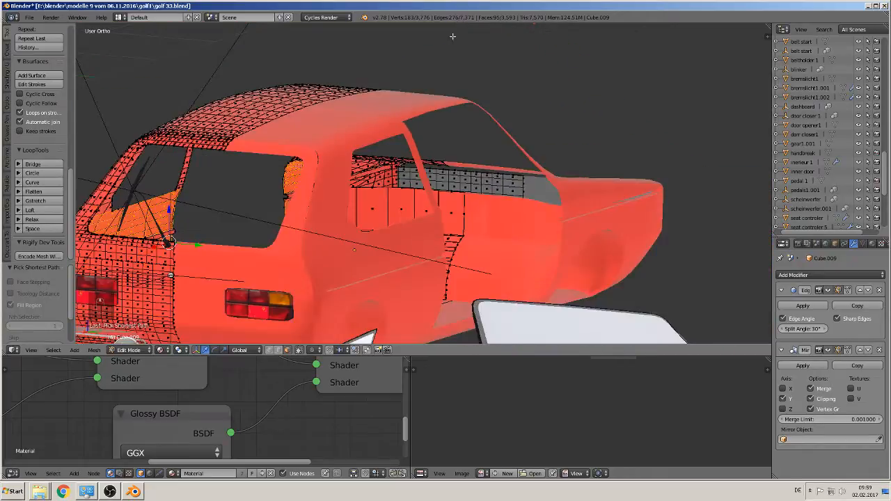
scroll(452, 36, down, 3)
middle_drag(452, 36, 304, 198)
key(g)
key(y)
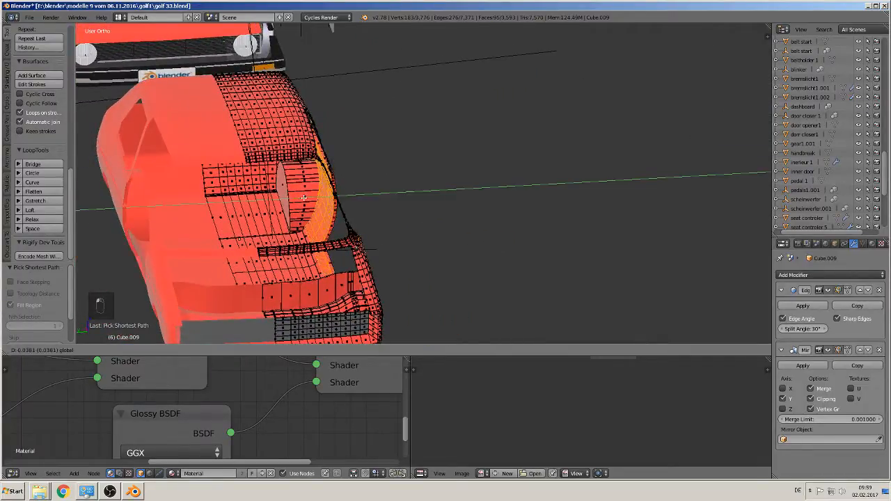
click(197, 208)
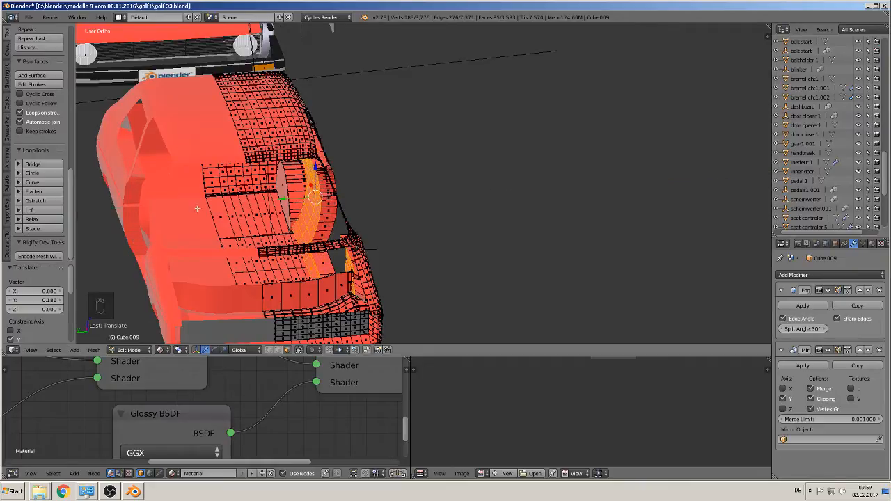
- Flatten the selected side panel faces by scaling them to 0 along the Y axis
middle_drag(258, 195, 258, 174)
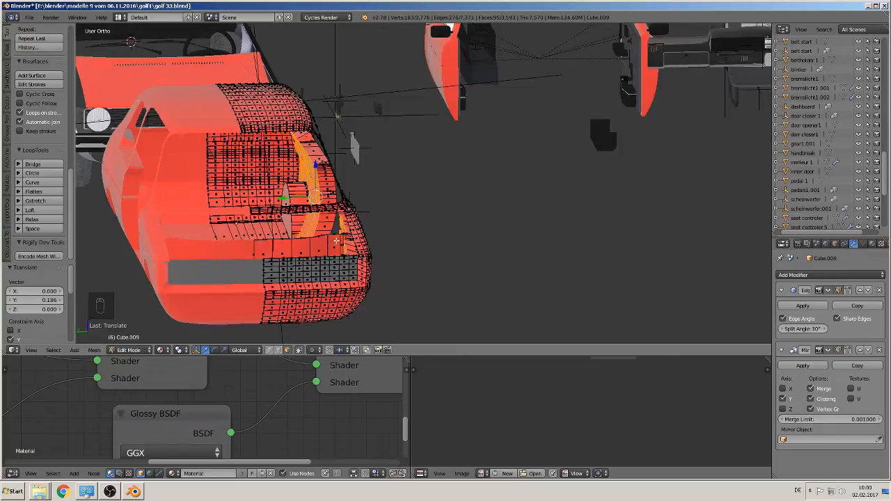
key(s)
key(y)
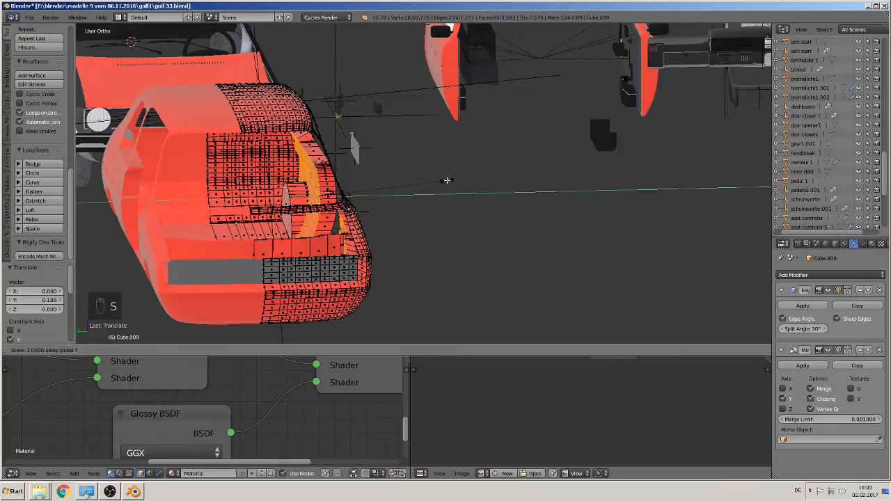
key(0)
key(Return)
- Move the flattened side panel outward by -0.106 along Y, and shift it back inward by 0.039
scroll(446, 181, up, 6)
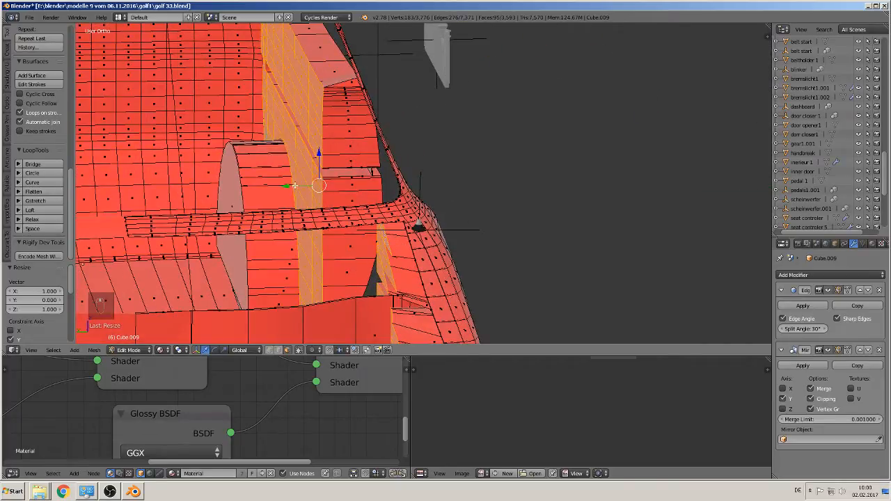
drag(295, 186, 322, 183)
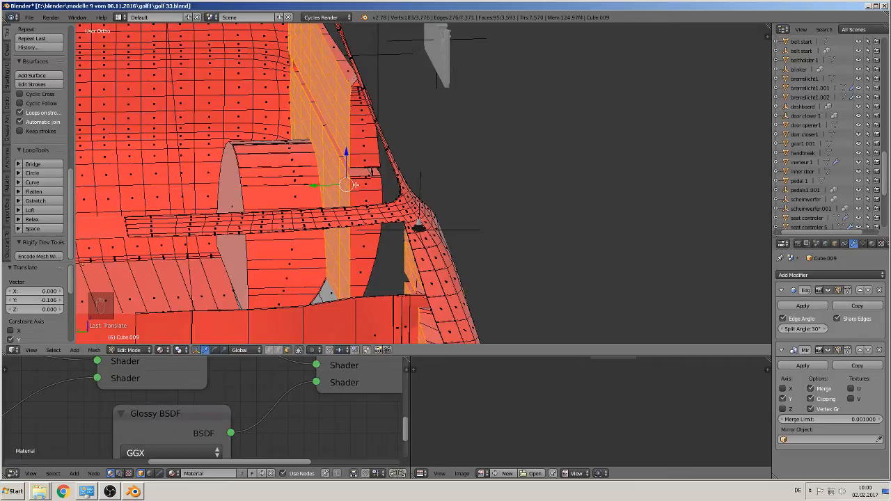
middle_drag(355, 185, 557, 189)
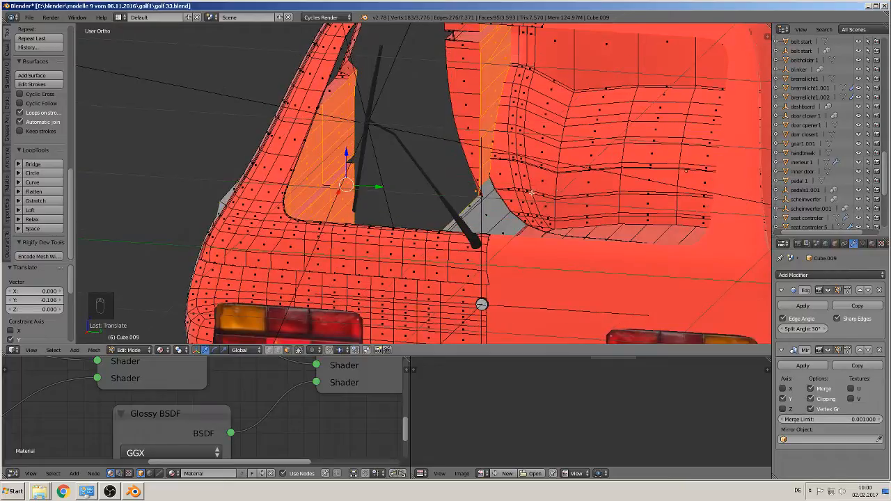
key(g)
key(y)
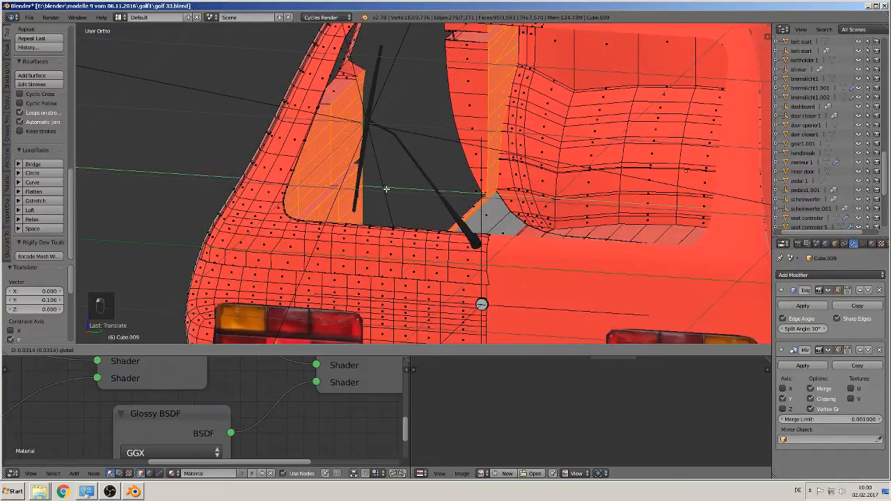
click(387, 189)
- Shift the flattened side panel about 0.067 further inward along the Y axis
middle_drag(388, 189, 330, 193)
key(g)
key(y)
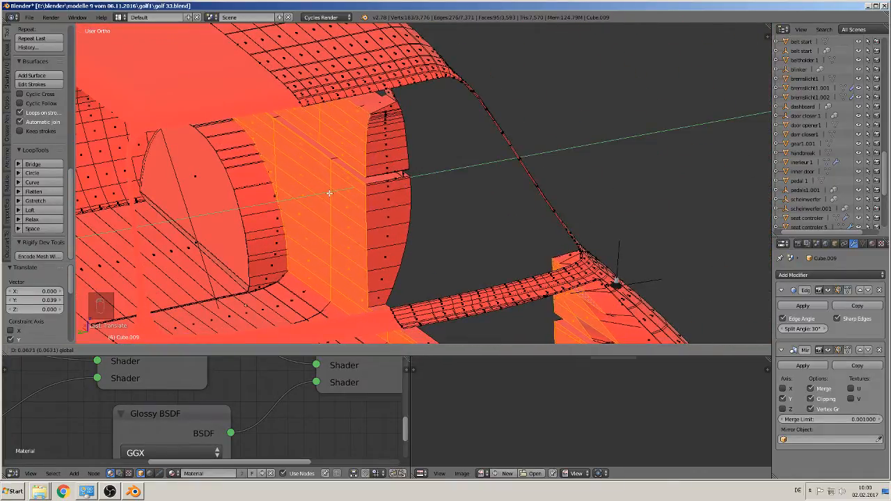
click(331, 192)
- Leave Edit Mode and save the Golf file
middle_drag(331, 192, 400, 165)
key(Tab)
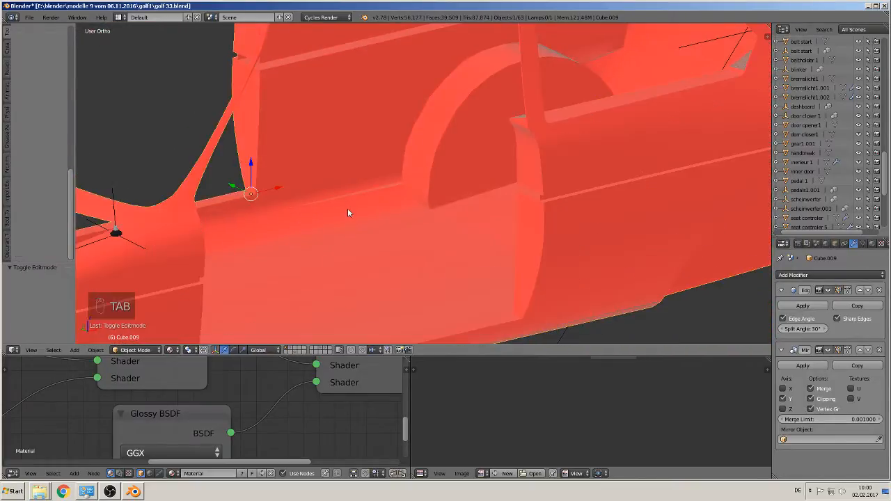
scroll(365, 211, down, 6)
click(29, 17)
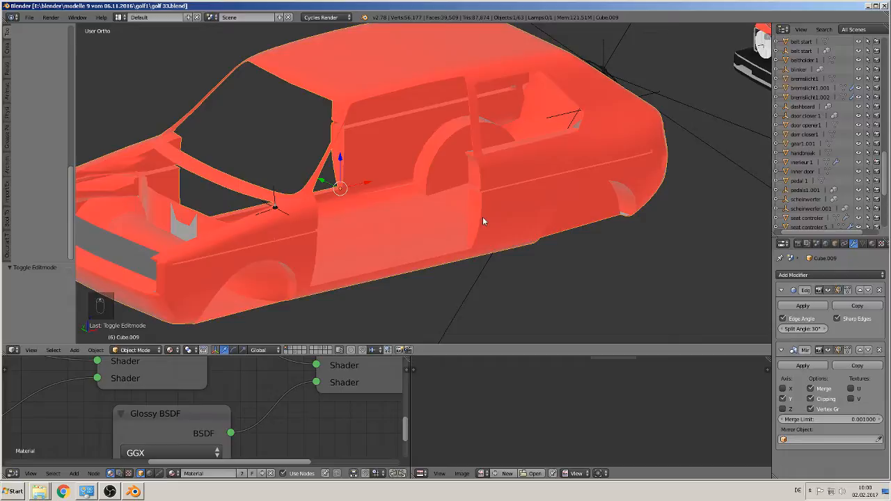
- Put the car body back into Edit Mode and bring the selected inner side panel into view
scroll(476, 231, up, 3)
scroll(466, 240, up, 4)
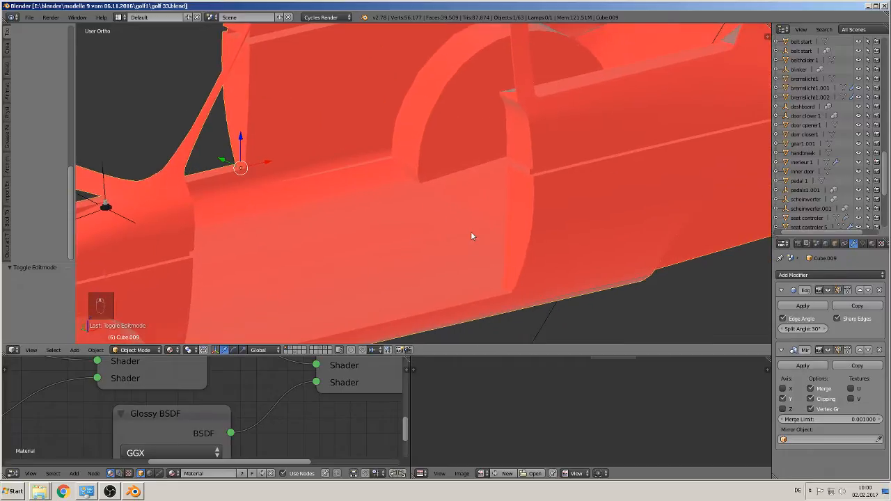
scroll(446, 236, down, 2)
key(Tab)
scroll(411, 293, down, 5)
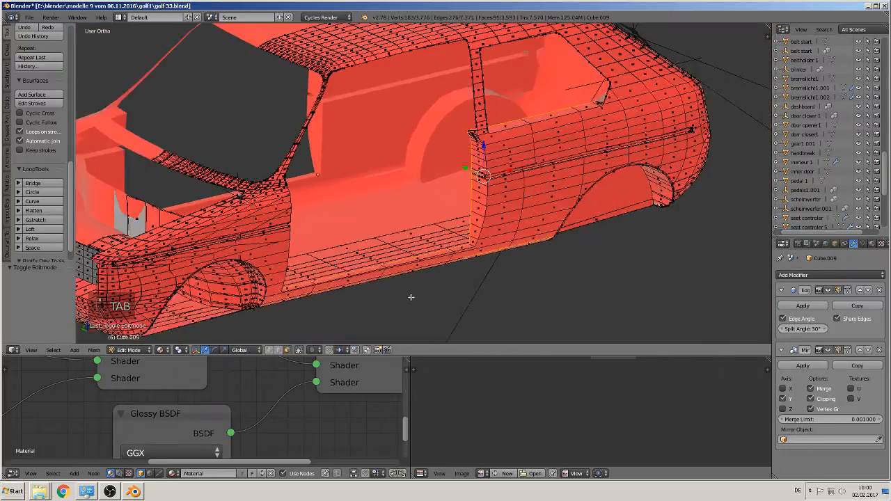
middle_drag(411, 298, 546, 297)
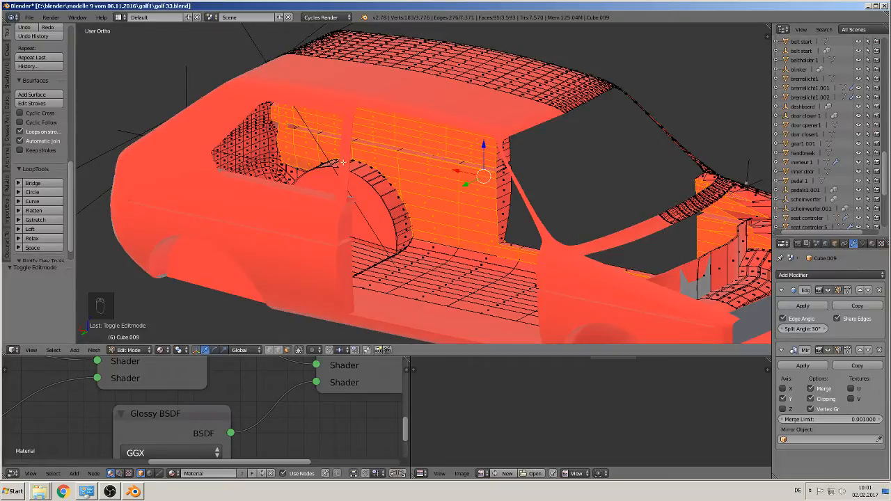
- Add a new material slot to the car body and name its new material "color side interieur"
click(872, 243)
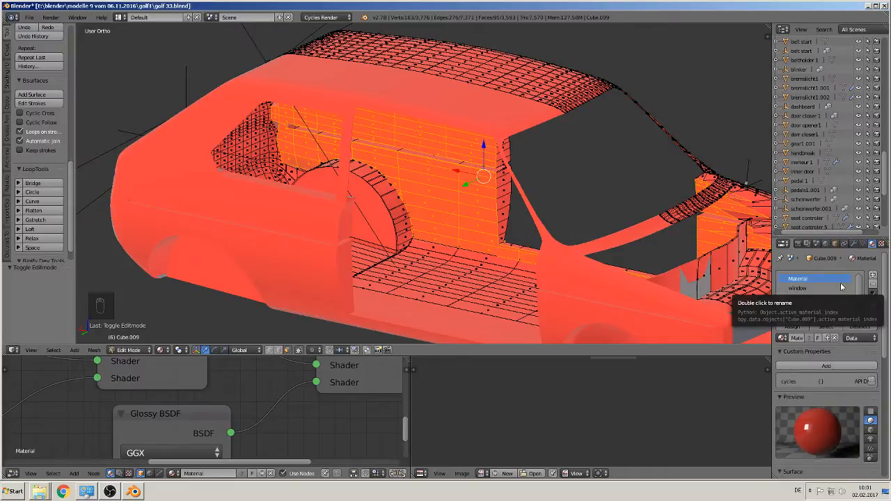
drag(841, 293, 839, 313)
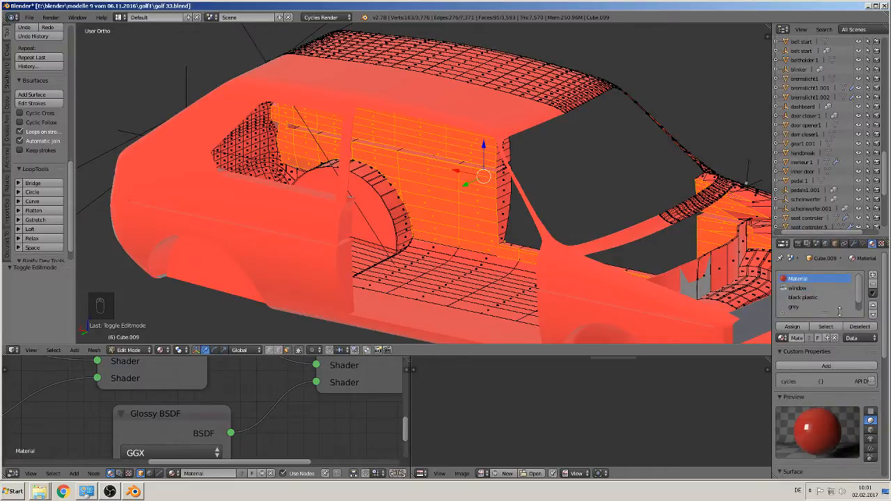
click(873, 275)
click(813, 338)
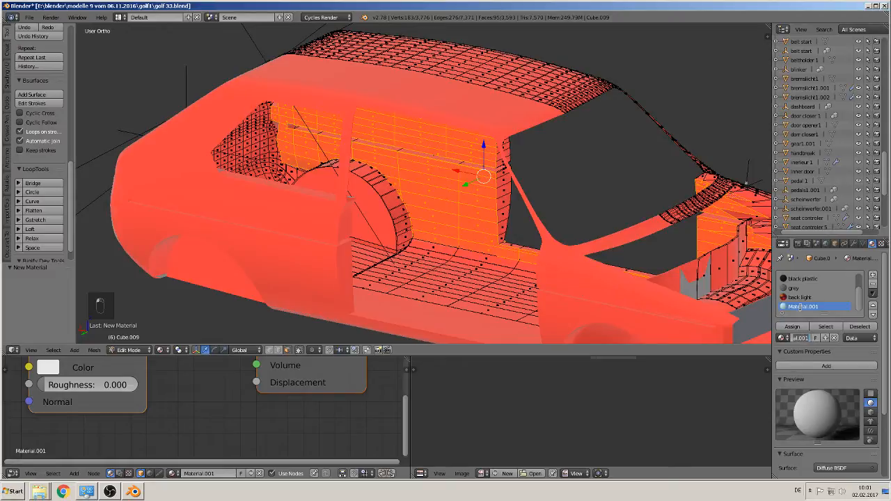
text(color side inte)
text(rieur)
key(Return)
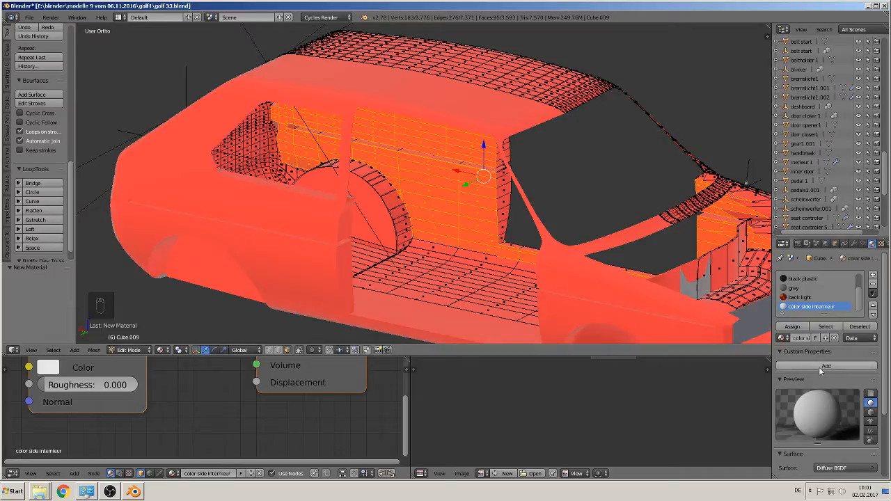
- Darken the new interior material's diffuse color to a medium grey, assign it to the selected inner side panel faces, and clear the selection
scroll(853, 394, down, 2)
click(863, 429)
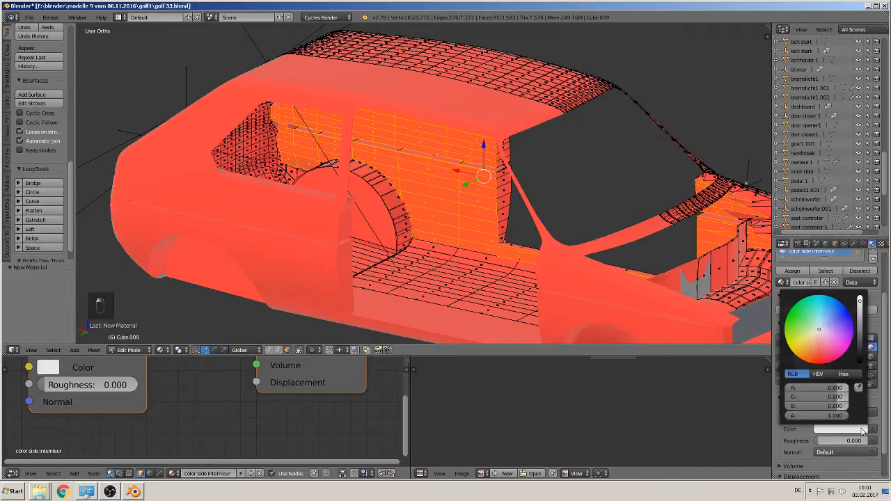
click(863, 325)
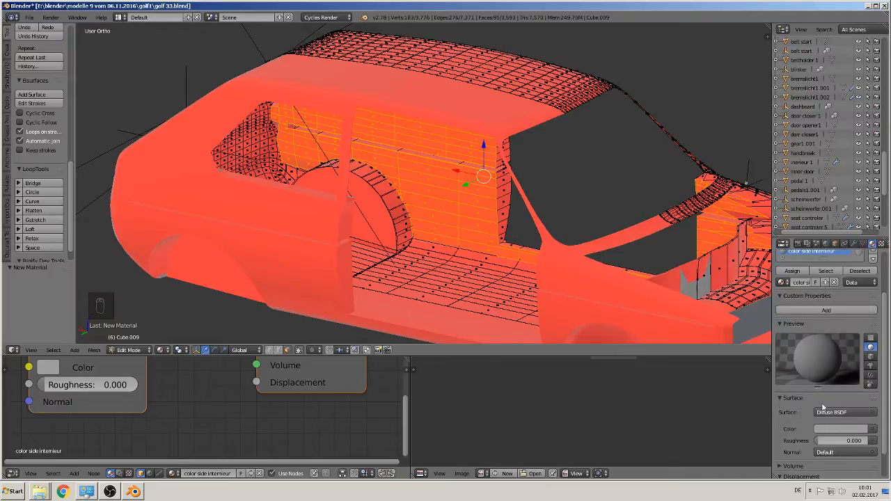
click(792, 271)
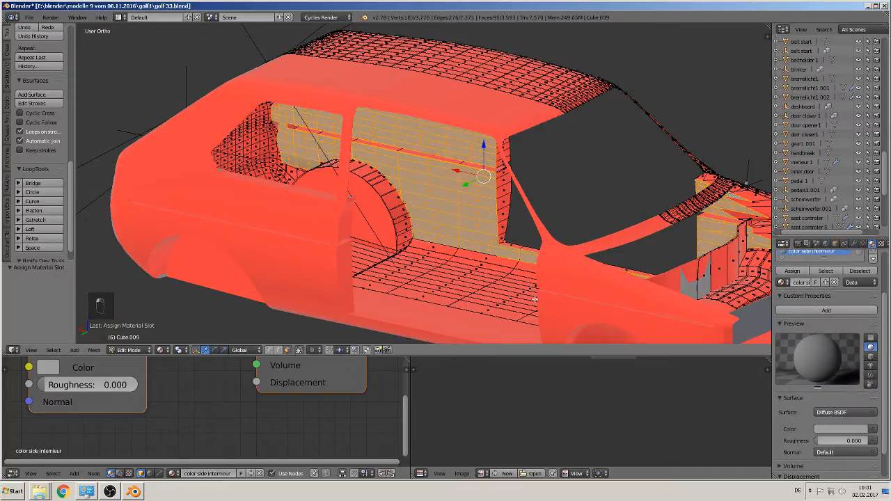
middle_drag(534, 299, 507, 295)
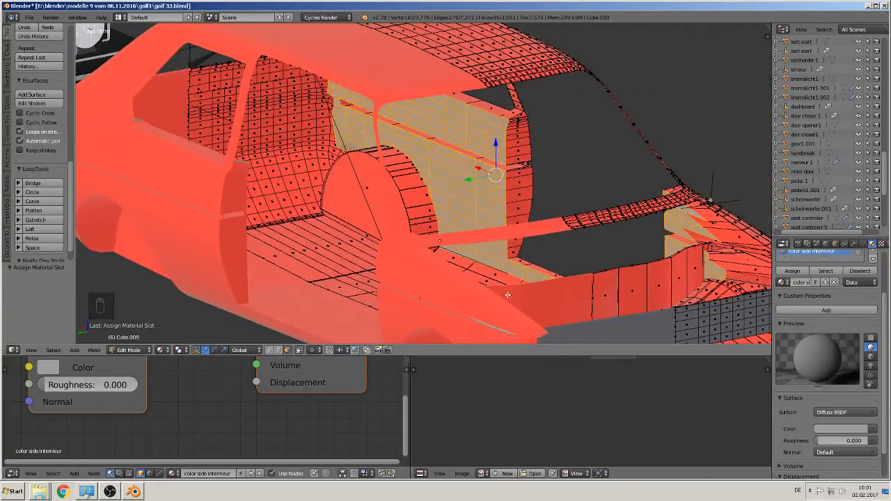
key(a)
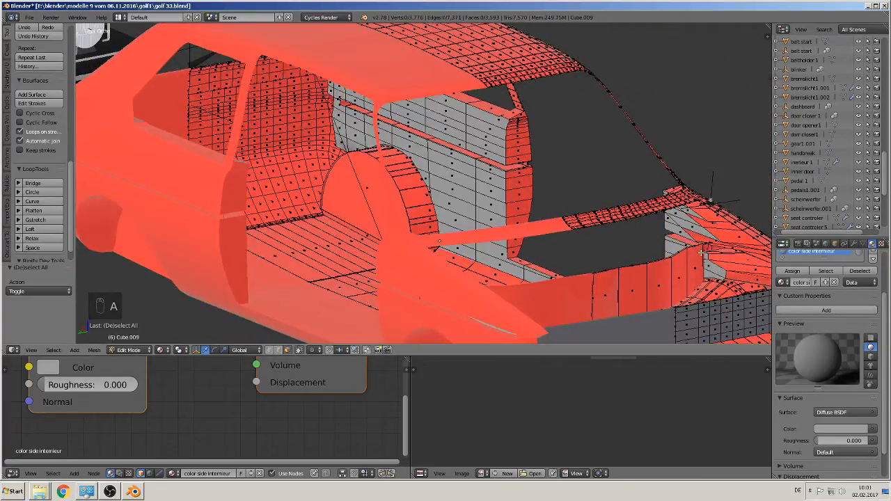
- In edge selection mode, fill the long groove across the inner side panel with a face between its upper and lower edges and assign the interior material
scroll(508, 181, up, 6)
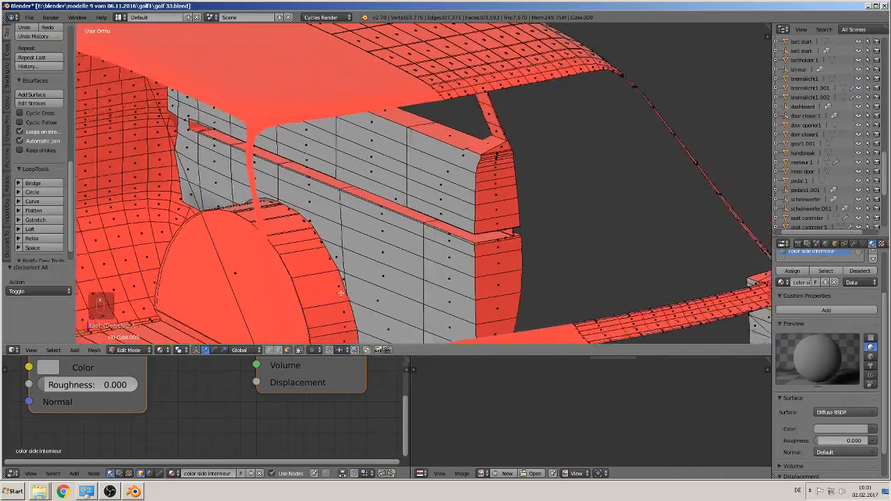
click(278, 351)
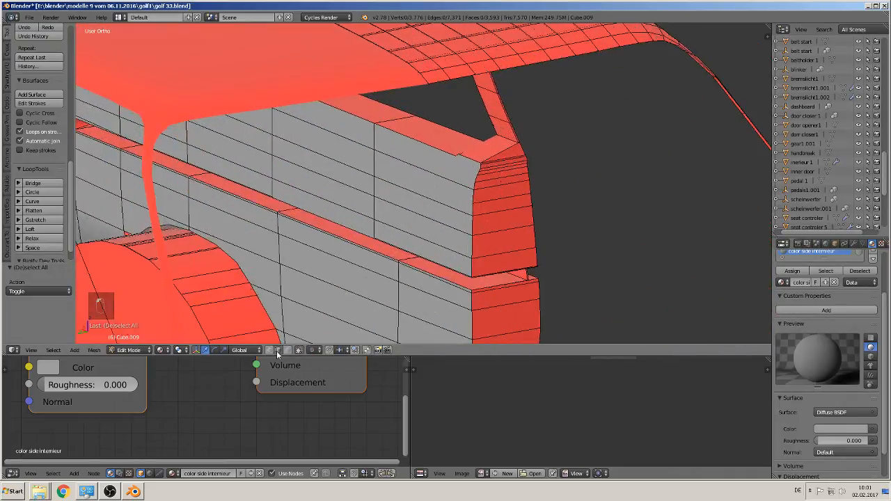
right_click(415, 256)
scroll(418, 254, up, 4)
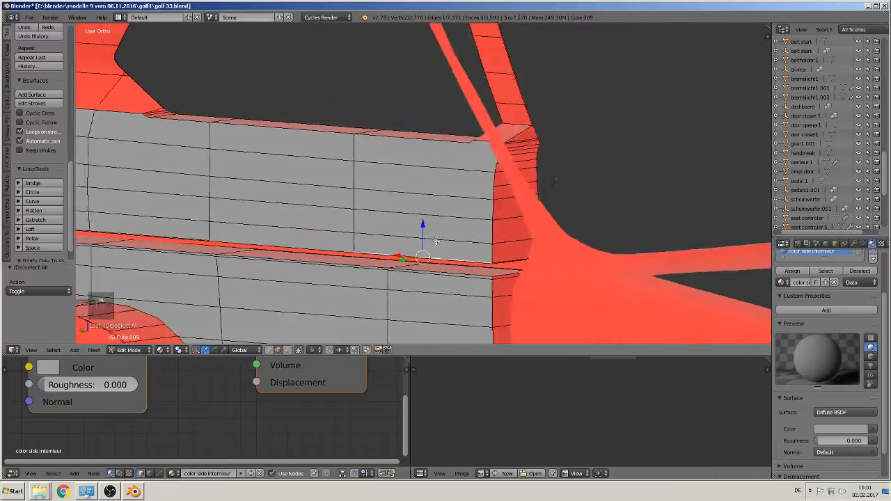
scroll(424, 250, up, 3)
right_click(332, 305)
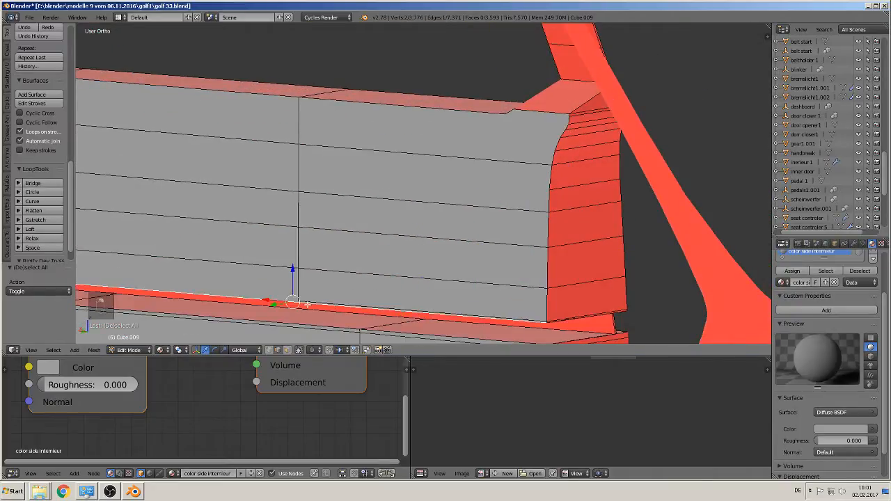
shift+middle_drag(307, 304, 513, 175)
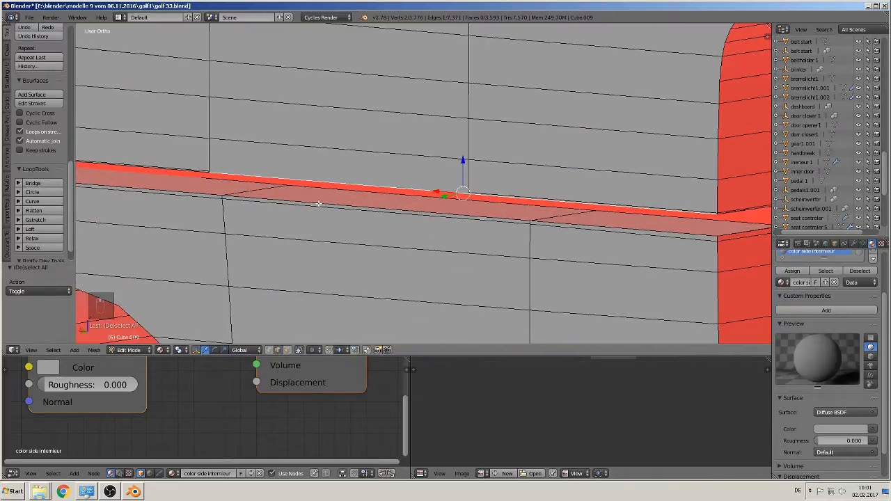
shift+right_click(591, 222)
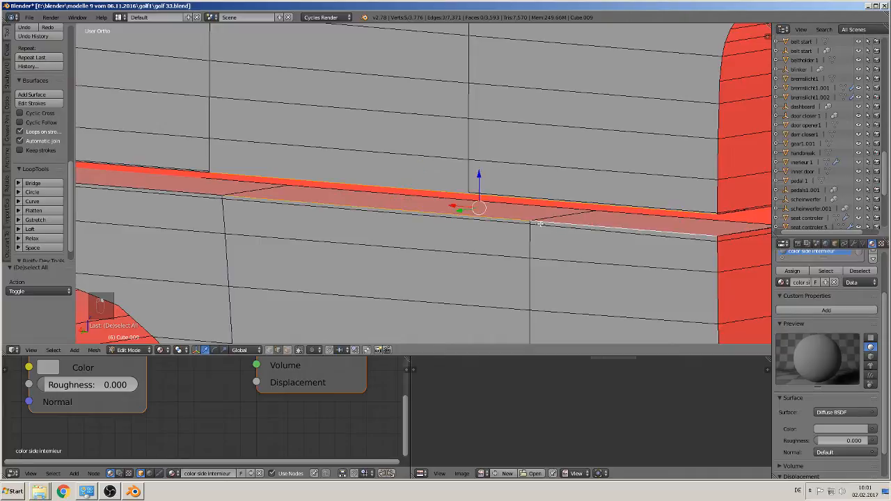
middle_drag(540, 223, 351, 207)
shift+right_click(372, 210)
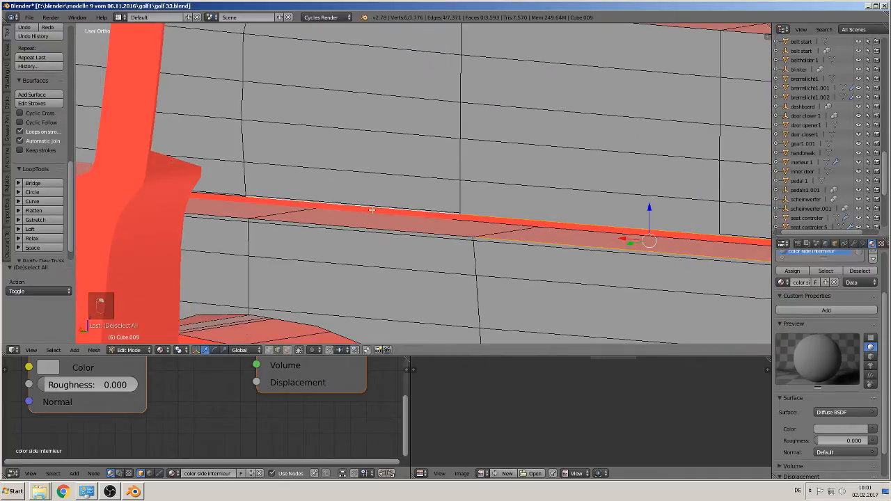
shift+right_click(386, 230)
shift+right_click(232, 214)
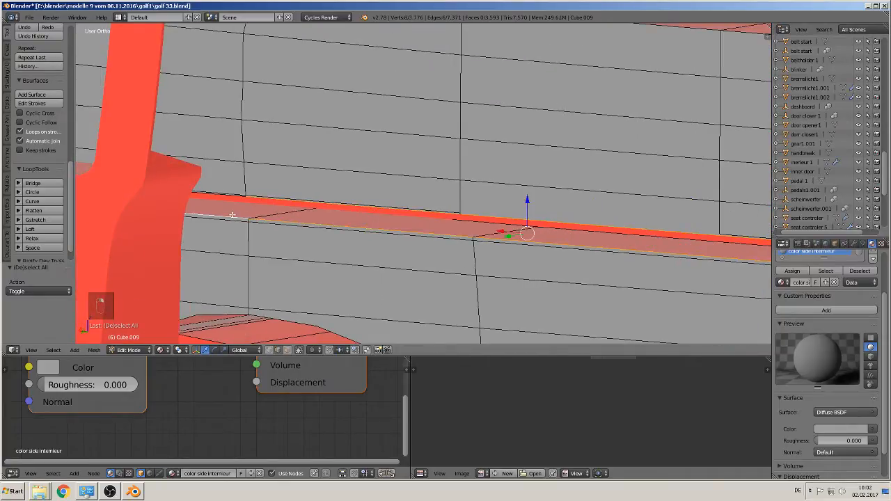
shift+right_click(226, 197)
key(f)
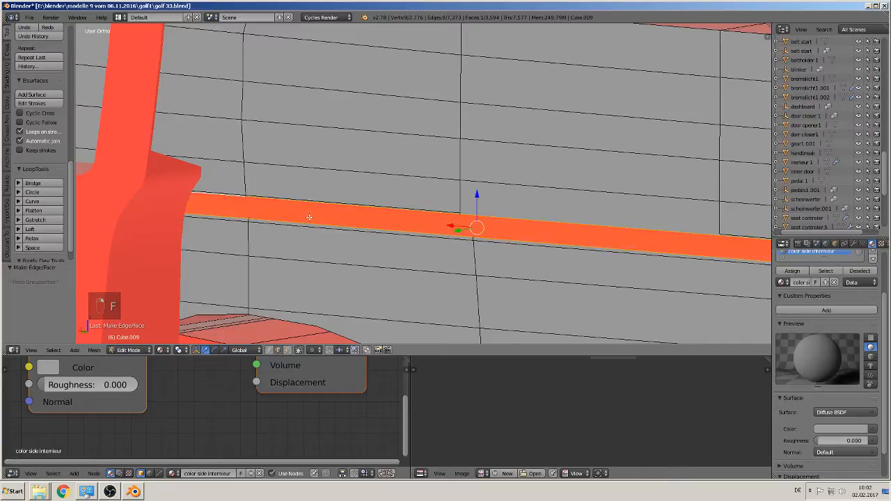
middle_drag(407, 229, 453, 213)
click(802, 272)
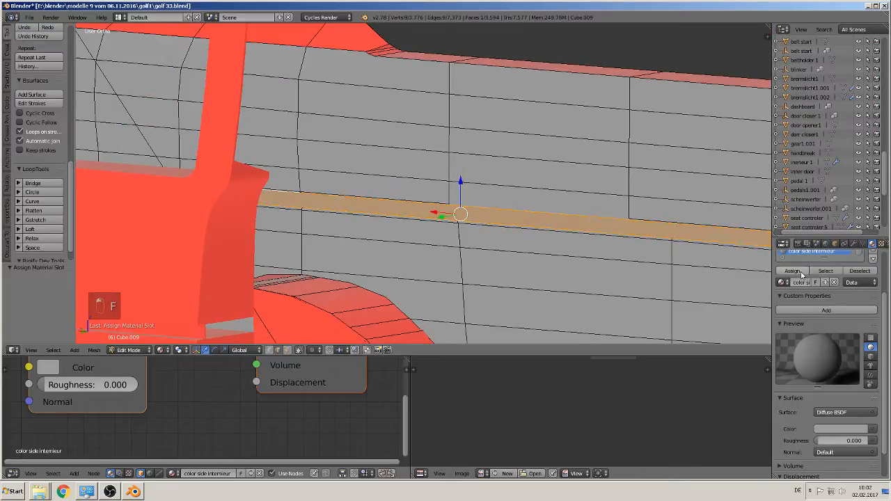
- Close the groove's open end in the rear door-opening jamb with a face between its upper and lower edges, and clear the selection
scroll(604, 273, down, 3)
shift+middle_drag(582, 271, 500, 269)
scroll(633, 253, up, 4)
shift+middle_drag(633, 252, 392, 206)
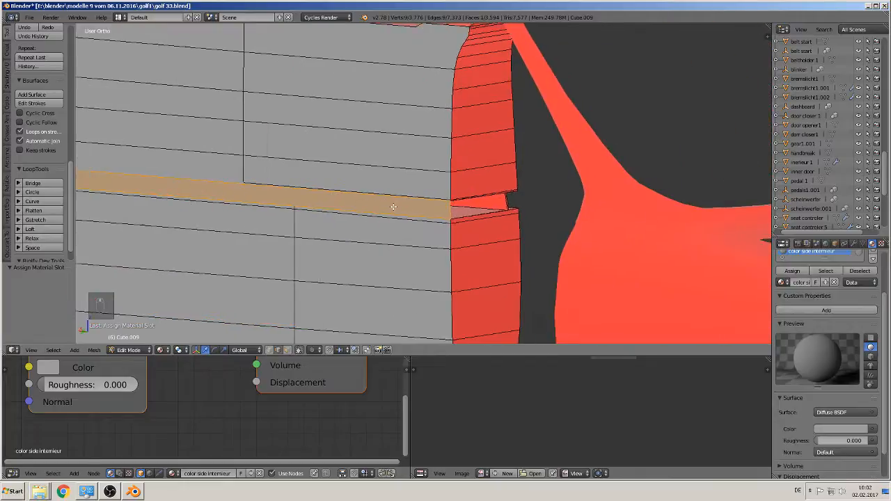
scroll(392, 205, up, 2)
right_click(504, 206)
shift+right_click(499, 231)
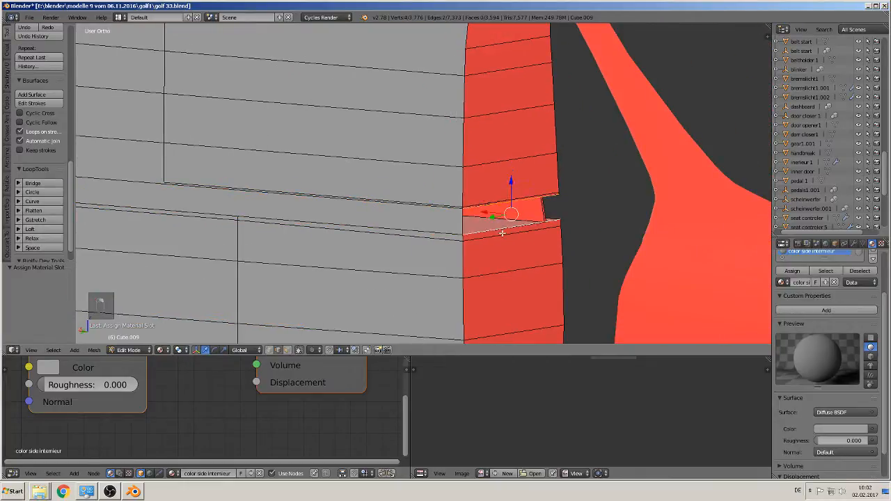
key(f)
middle_drag(501, 233, 537, 229)
key(a)
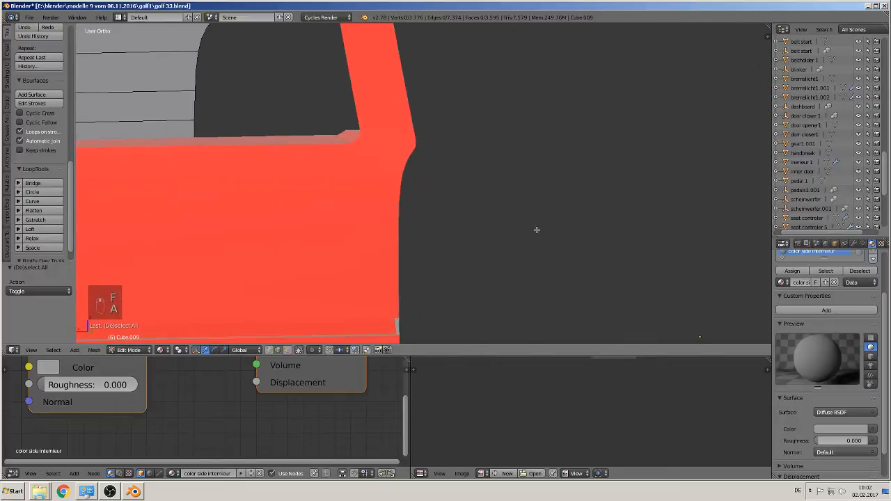
- Fill the groove in the front inner side section ahead of the door opening with a face and assign it the interior material
scroll(512, 237, down, 2)
scroll(522, 237, down, 5)
shift+middle_drag(721, 224, 575, 197)
scroll(604, 232, up, 5)
right_click(573, 192)
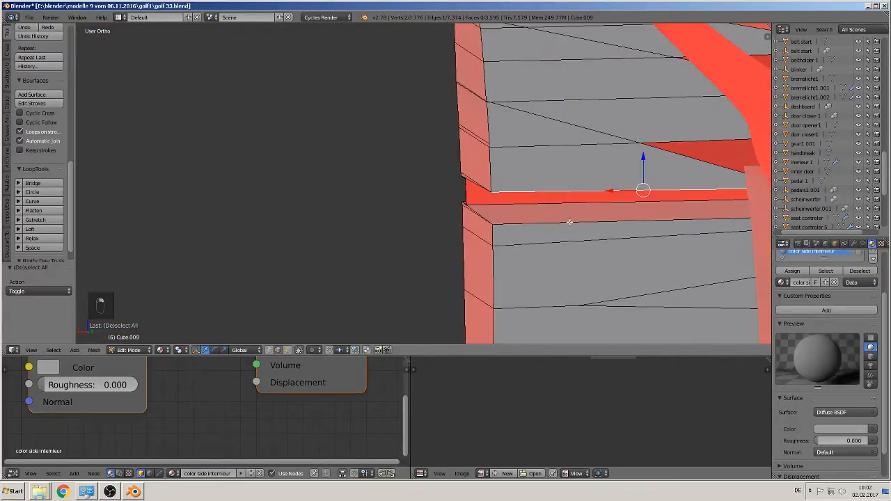
shift+right_click(568, 222)
key(f)
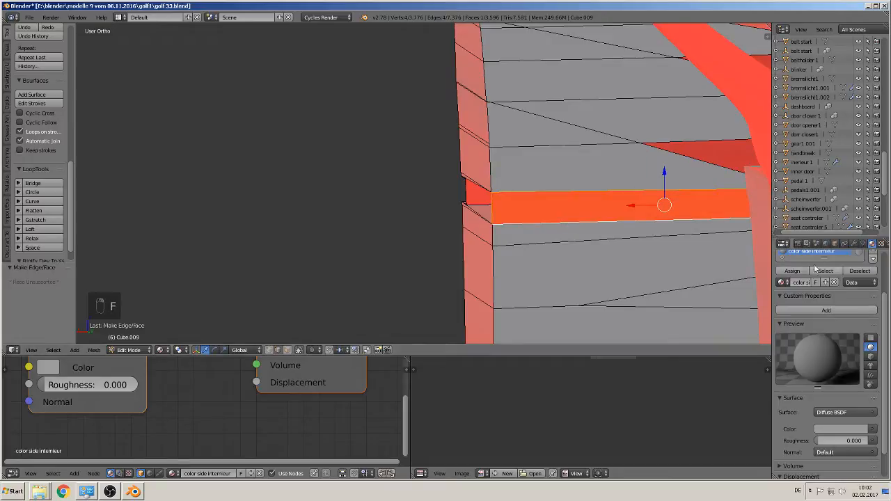
click(792, 271)
- Close the groove gap in the front door-opening jamb with a face between its upper and lower edges, then leave Edit Mode
right_click(480, 192)
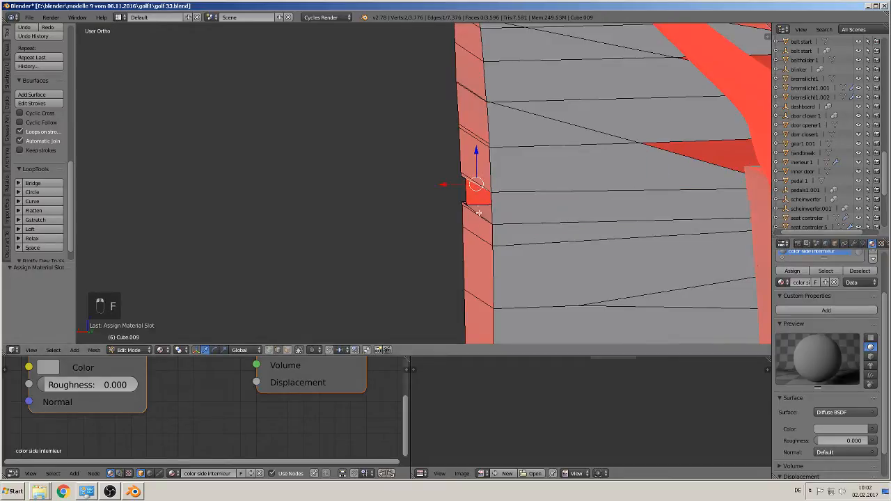
shift+right_click(474, 211)
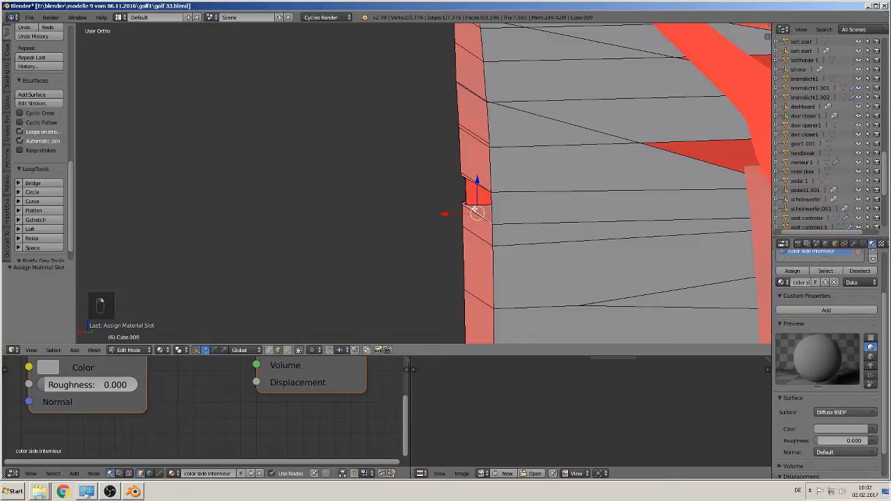
shift+right_click(474, 183)
key(f)
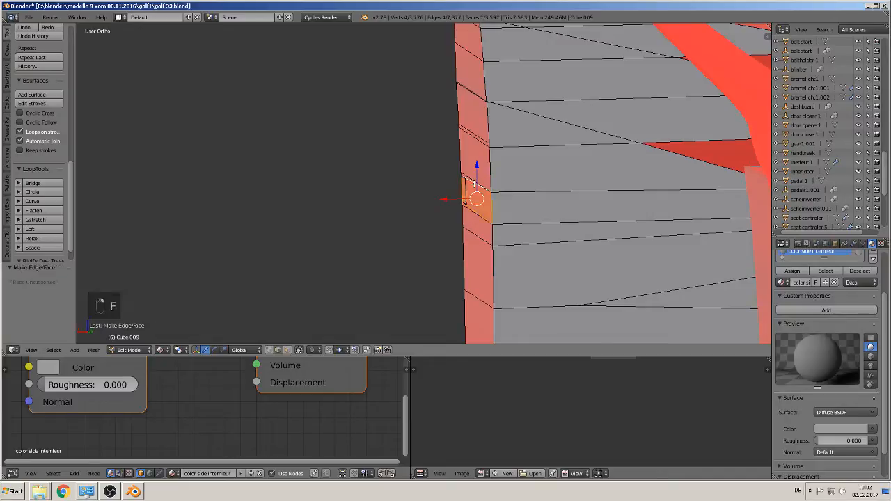
key(a)
scroll(473, 230, down, 10)
key(Tab)
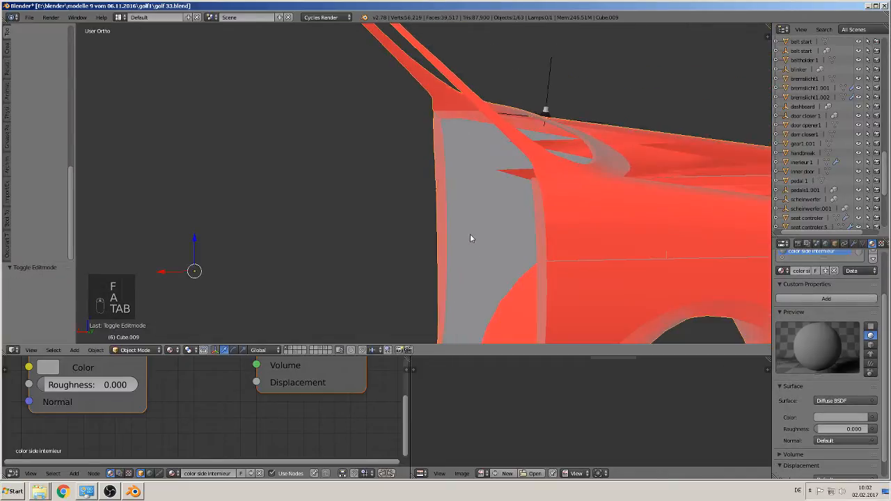
- Return the body to Edit Mode and fill the open groove segment near the panel's rear end with a face between its upper and lower edges
middle_drag(412, 263, 434, 261)
scroll(433, 260, up, 5)
key(Tab)
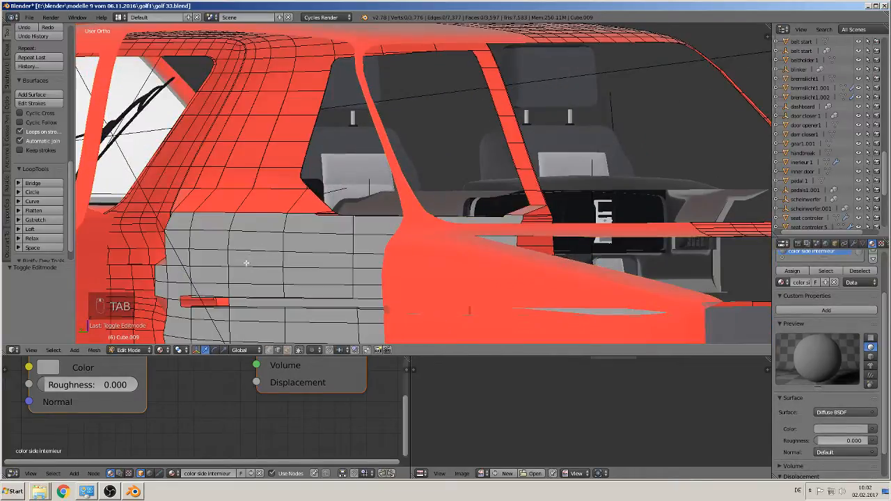
scroll(433, 261, up, 2)
scroll(435, 214, up, 6)
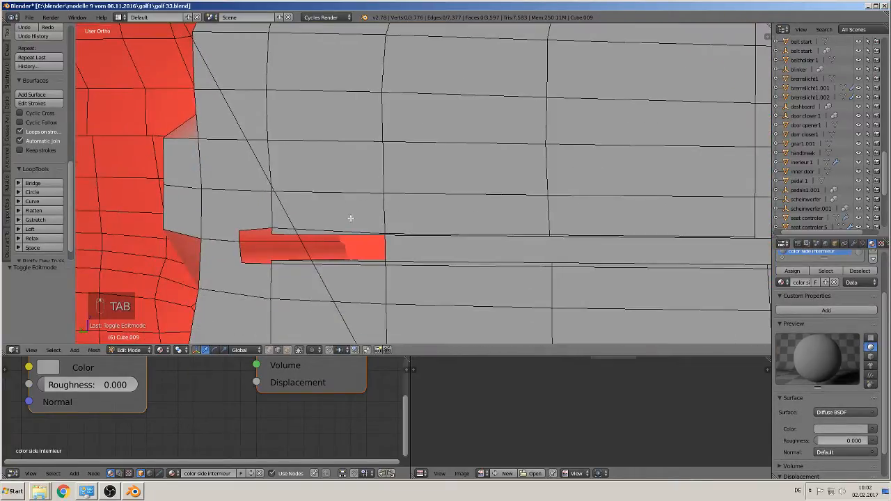
right_click(332, 234)
shift+right_click(349, 260)
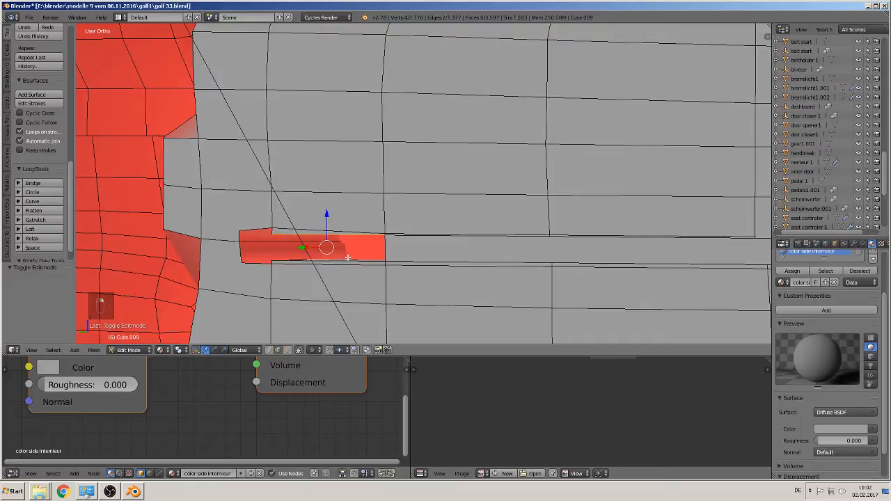
middle_drag(348, 260, 346, 241)
right_click(347, 240)
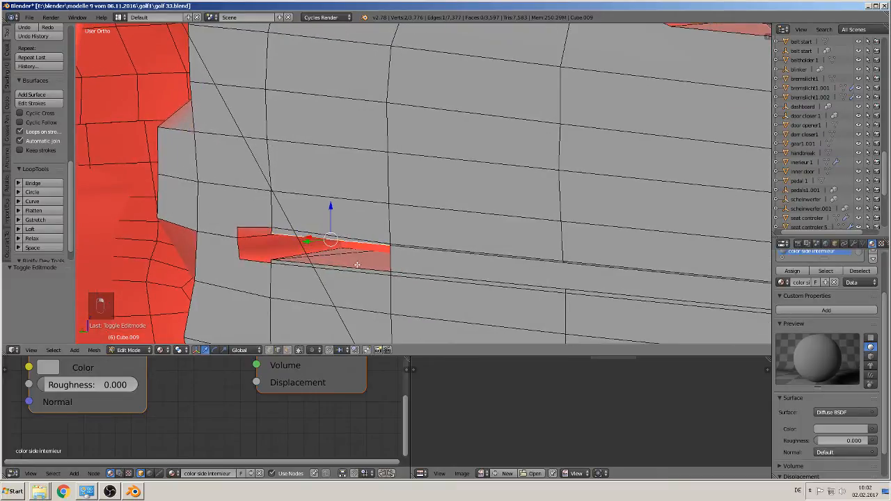
shift+right_click(355, 265)
key(f)
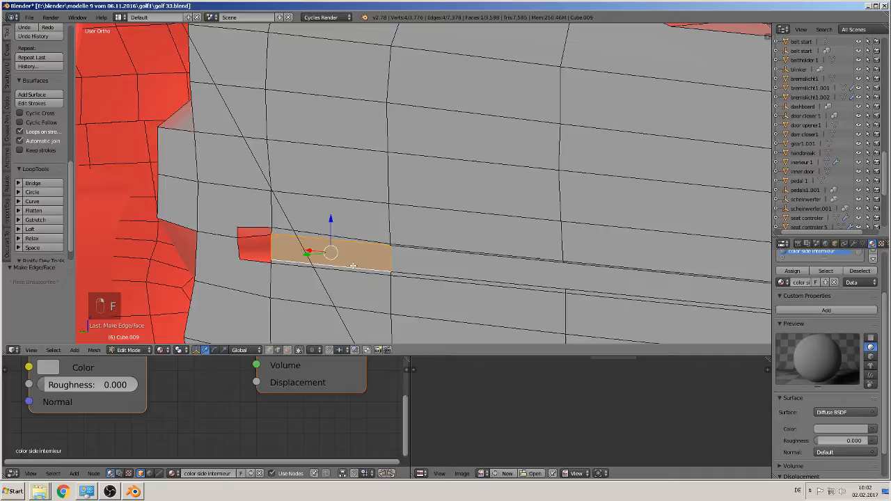
- Fill the small hole at the groove's rear end with a face from its surrounding edges, clear the selection, and leave Edit Mode
right_click(272, 261)
shift+right_click(271, 264)
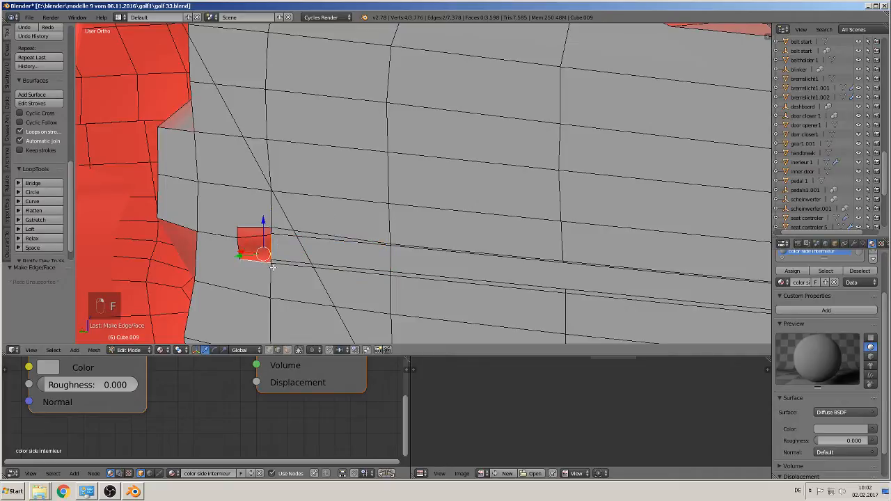
shift+right_click(239, 243)
shift+right_click(248, 229)
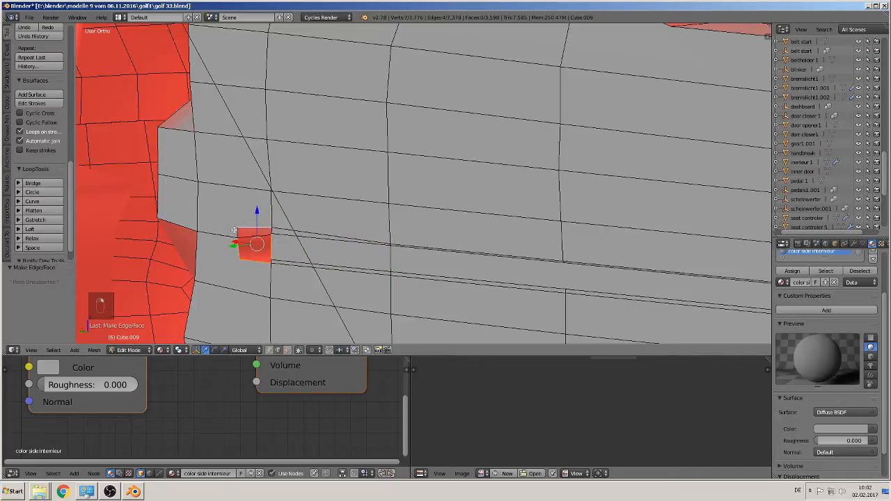
shift+right_click(236, 229)
shift+right_click(273, 261)
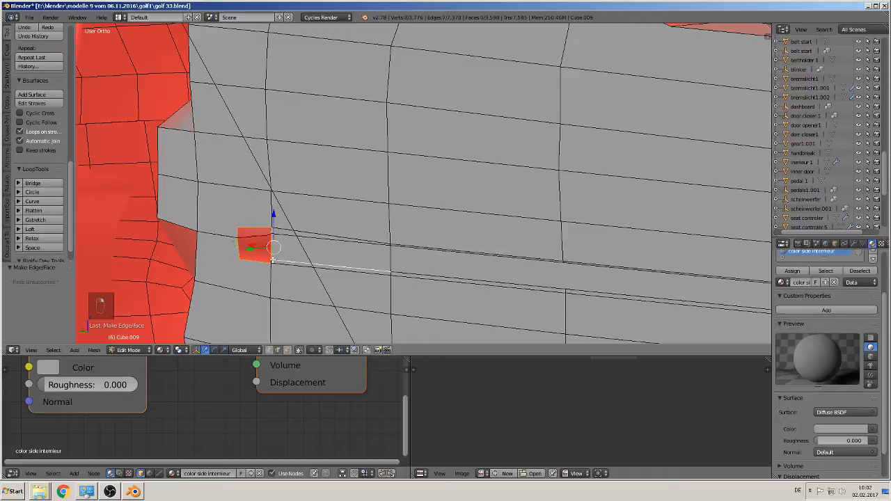
shift+right_click(279, 263)
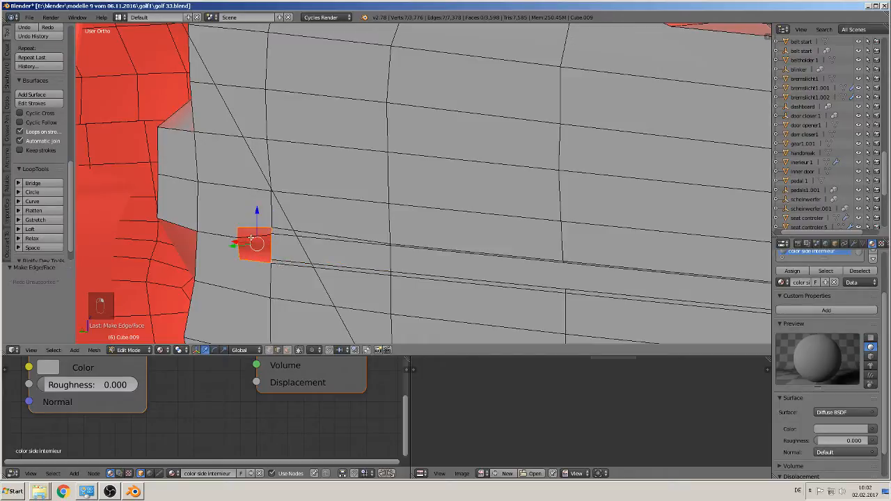
key(f)
key(a)
scroll(323, 256, down, 4)
key(Tab)
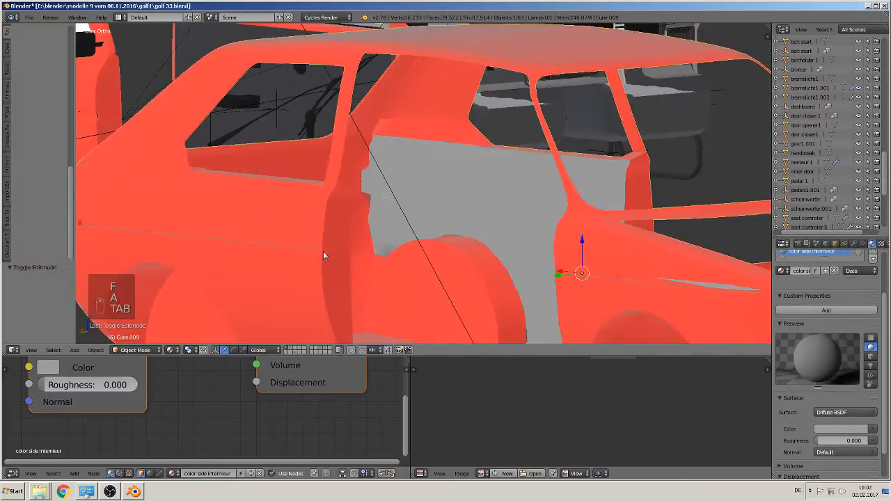
middle_drag(323, 256, 450, 275)
scroll(394, 218, up, 3)
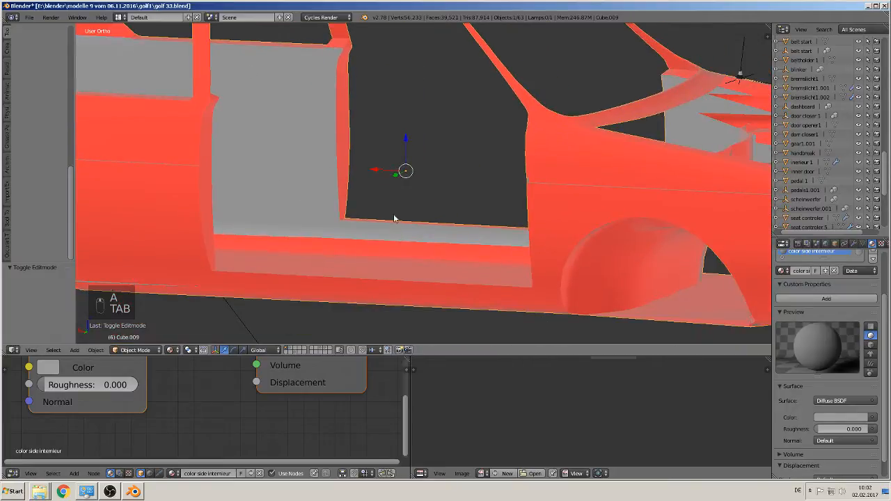
- Put the body in Edit Mode with face selection and select the floor faces from the rear wheel arch to mid door opening
middle_drag(394, 219, 390, 289)
scroll(398, 236, up, 3)
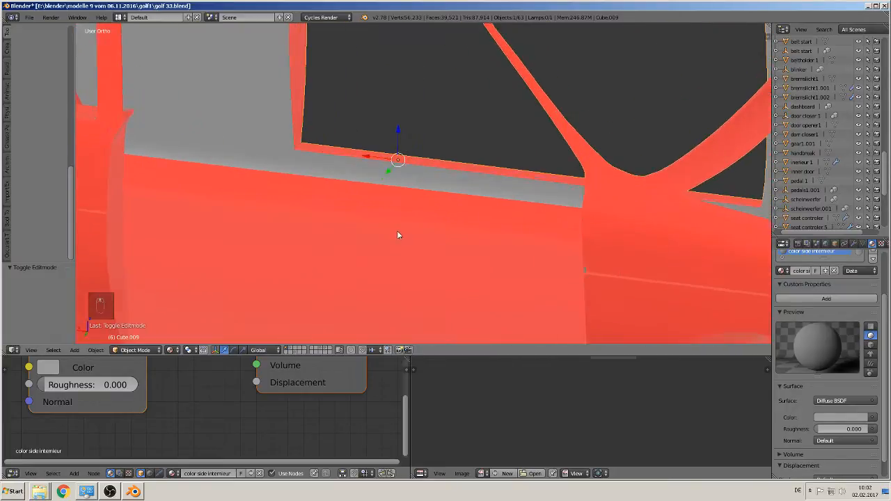
middle_drag(398, 235, 343, 196)
key(Tab)
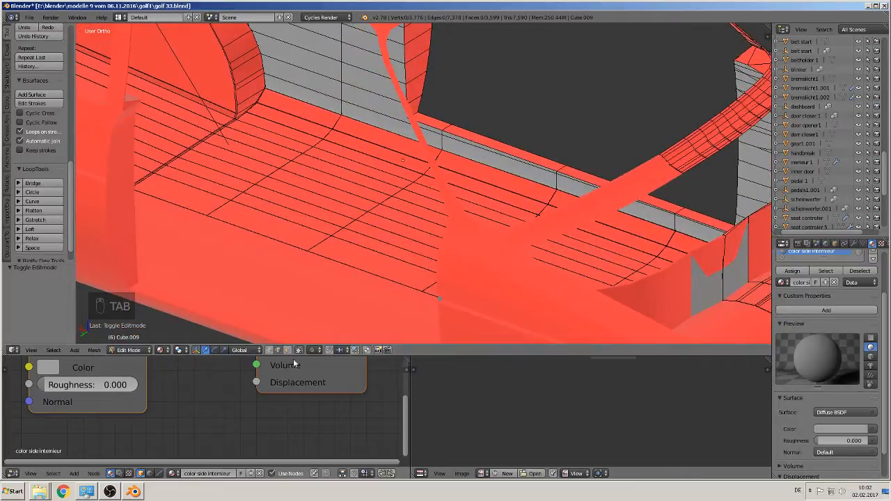
click(270, 349)
right_click(299, 108)
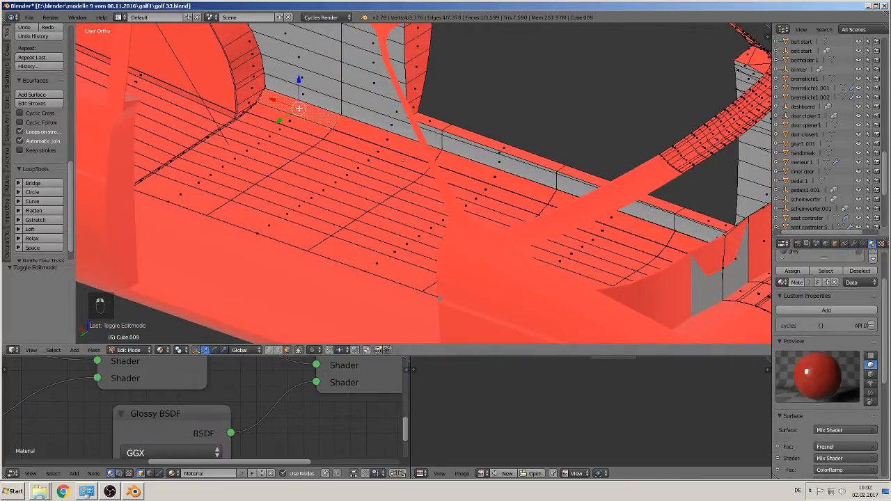
ctrl+right_click(190, 197)
ctrl+shift+right_click(382, 140)
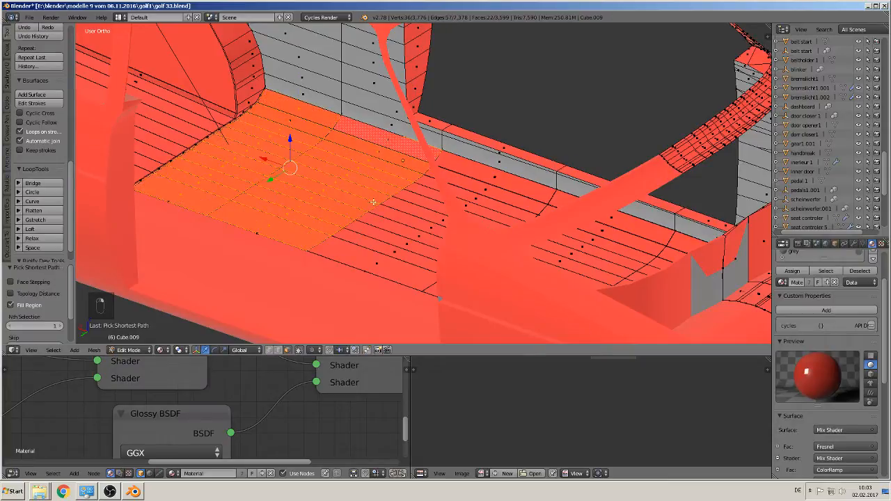
ctrl+shift+right_click(368, 256)
- Extend the floor face selection through the front half of the door opening up to the front wheel housing
mouse_move(539, 291)
middle_down()
mouse_move(480, 282)
mouse_move(534, 282)
middle_up()
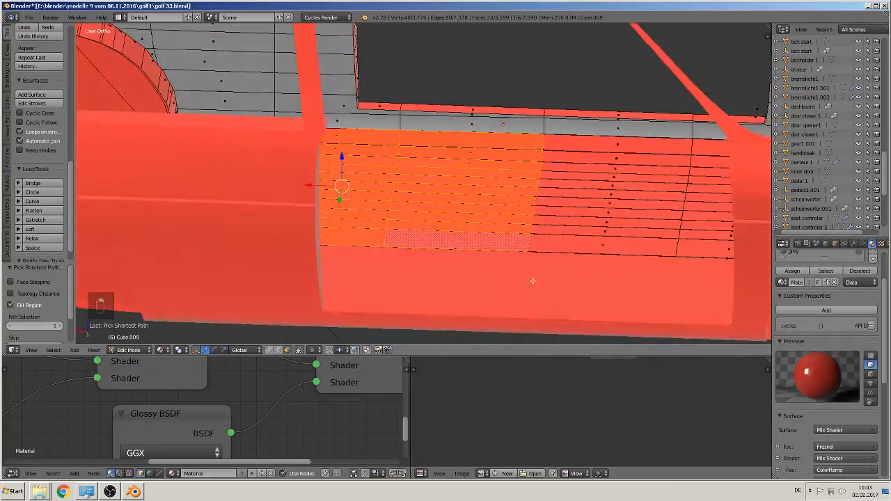
ctrl+shift+right_click(591, 244)
ctrl+shift+right_click(612, 148)
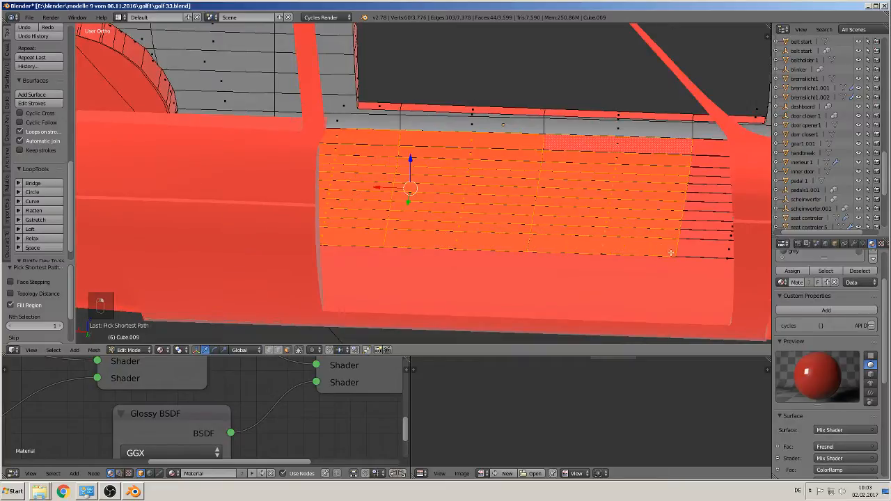
shift+middle_drag(625, 246, 416, 250)
middle_drag(484, 265, 513, 242)
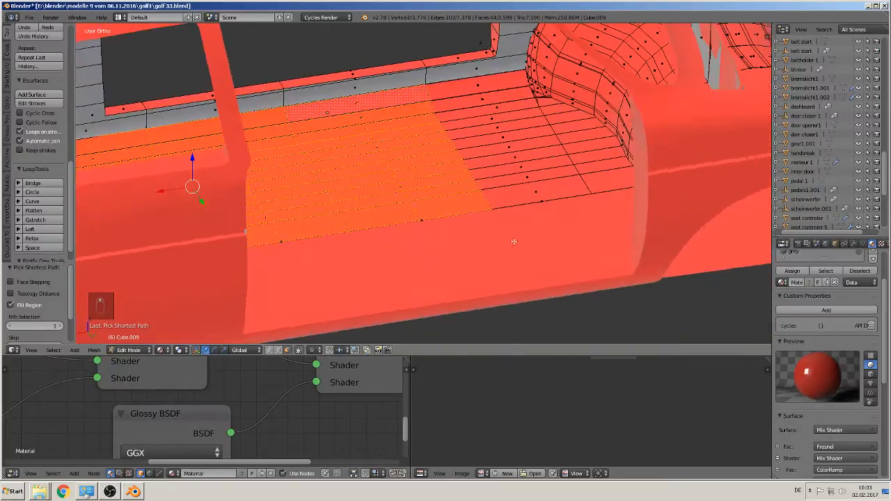
ctrl+shift+right_click(537, 194)
ctrl+shift+right_click(595, 169)
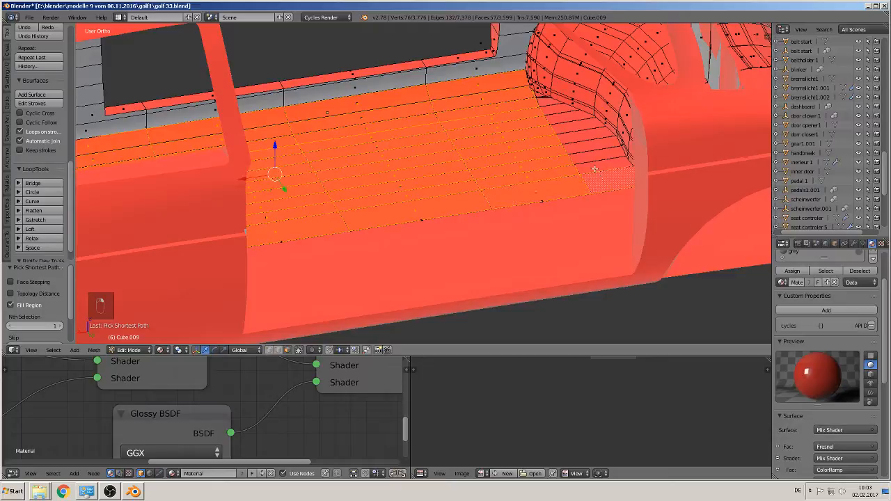
ctrl+shift+right_click(550, 105)
- Add the floor faces beside the rear wheel arch to the selection and deselect the stray face there
middle_drag(532, 189, 404, 172)
key(KP_5)
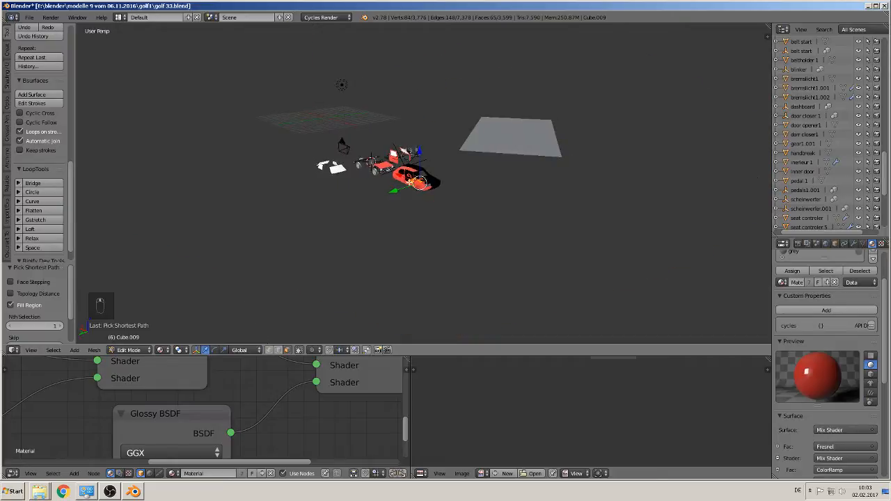
scroll(410, 182, up, 4)
key(KP_Decimal)
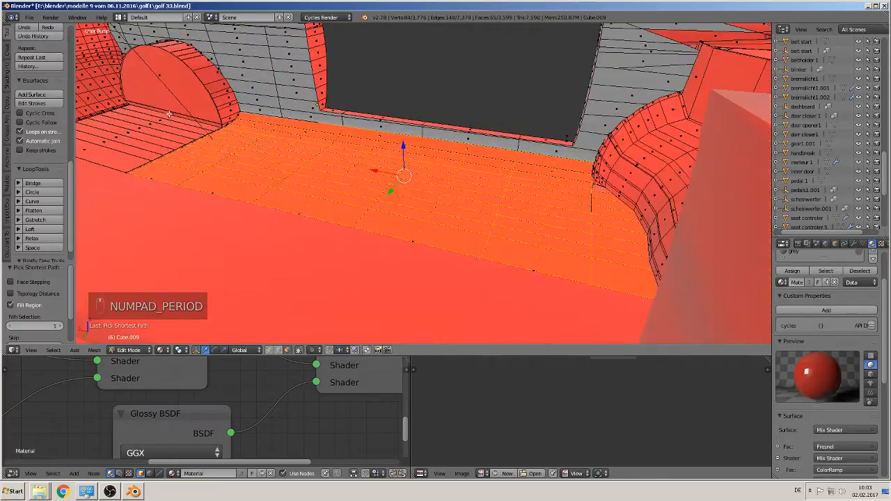
ctrl+shift+right_click(109, 163)
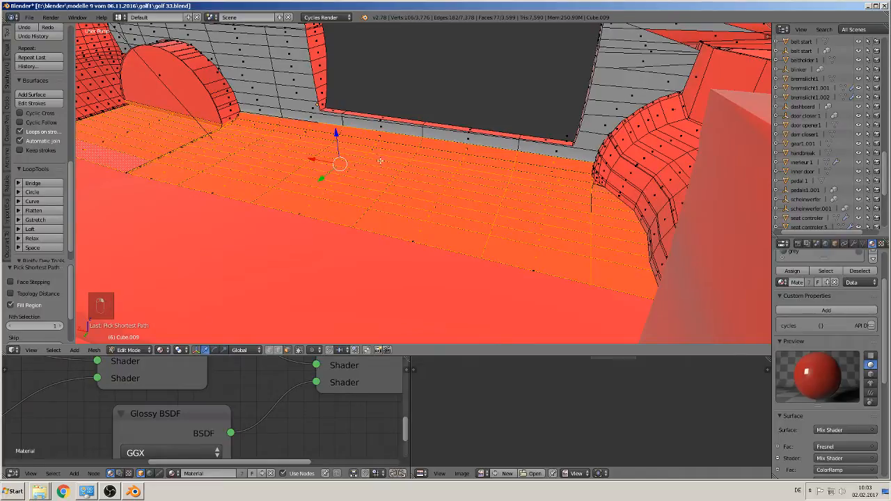
shift+right_click(172, 112)
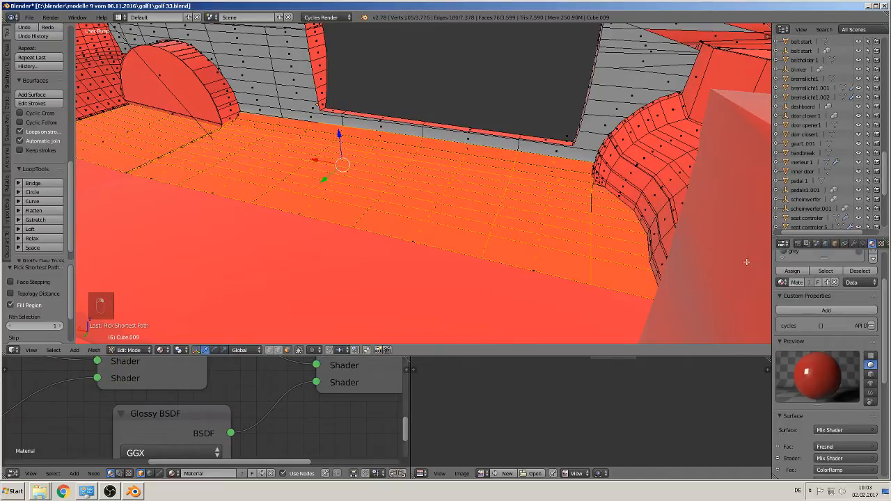
- Add a new material slot to the body and create a material named "bottom color" in it
scroll(888, 287, up, 4)
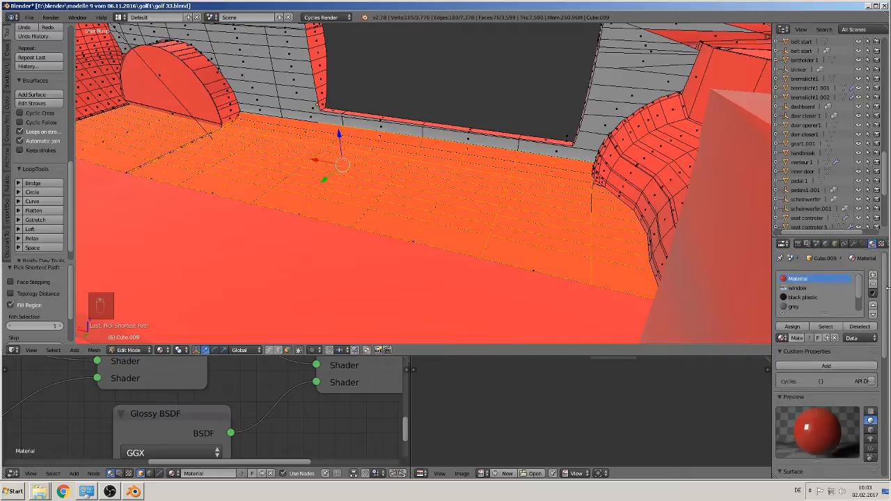
click(873, 274)
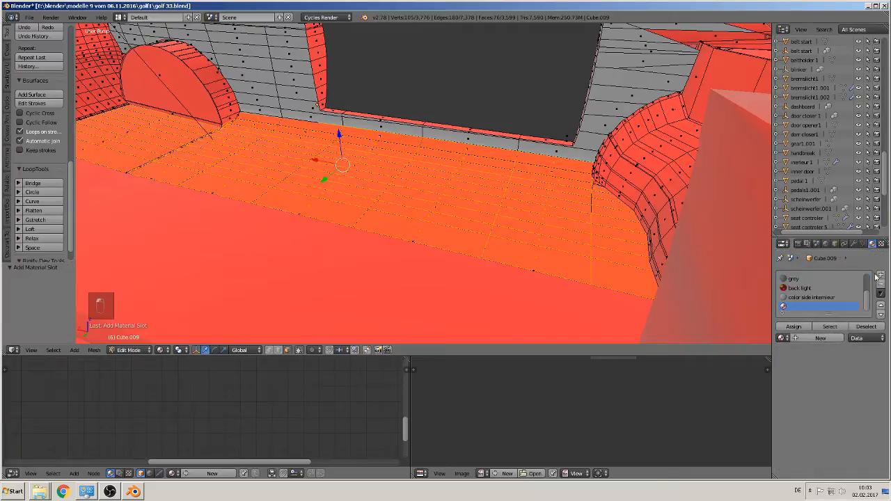
click(820, 338)
text(b)
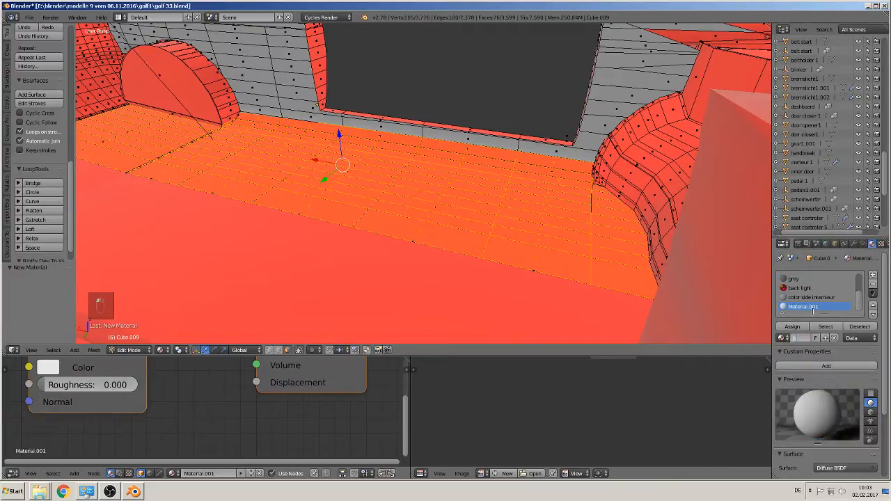
text(ott)
click(813, 311)
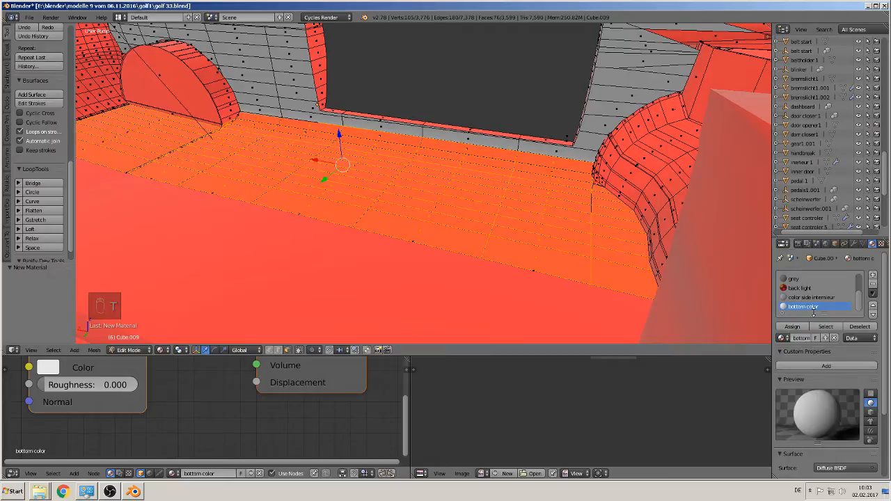
- Set the bottom color material's diffuse color to near-black (RGB 0.016), assign it to the selected floor faces, and leave Edit Mode
scroll(849, 440, down, 3)
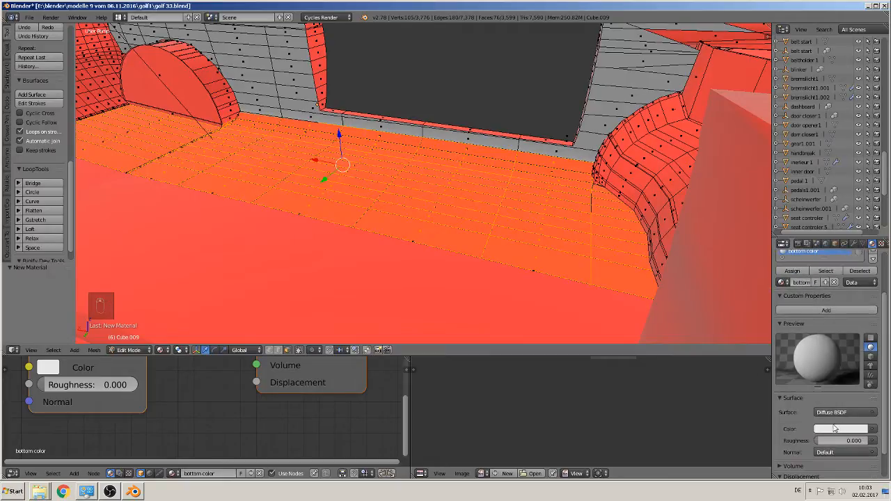
click(836, 428)
click(862, 359)
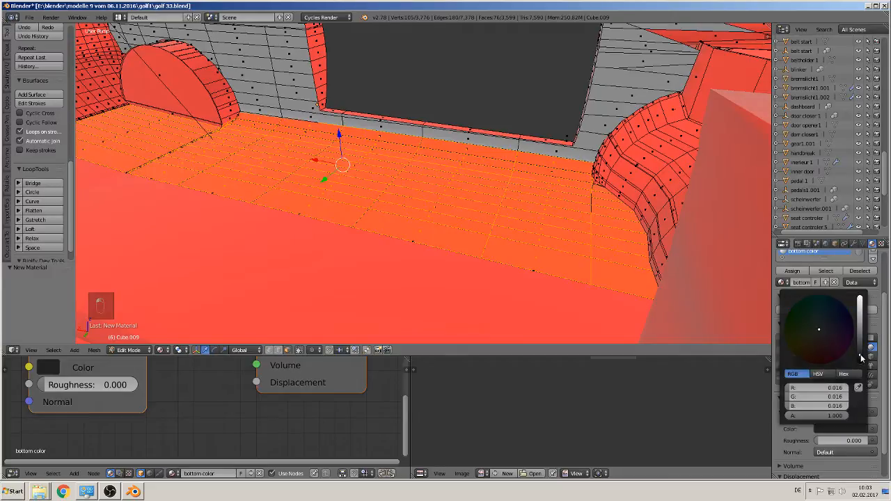
click(793, 269)
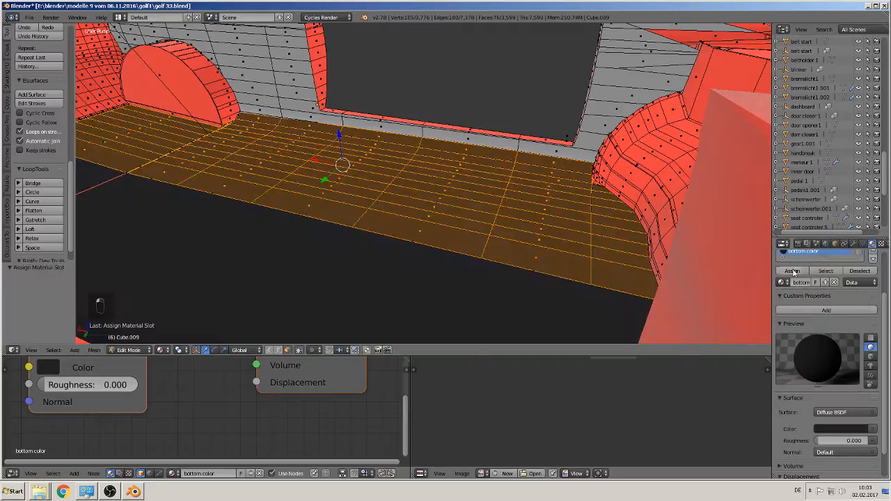
key(Tab)
scroll(373, 191, down, 4)
scroll(339, 162, down, 3)
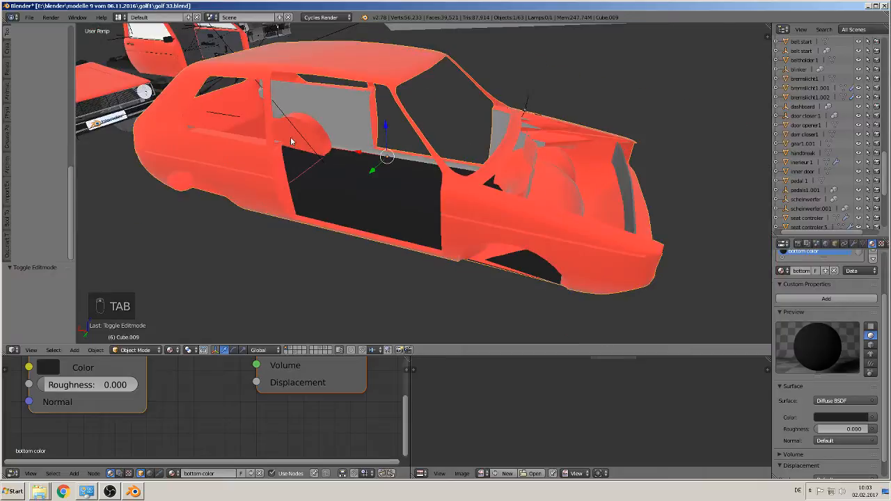
scroll(340, 162, up, 3)
- Save the project as a new file named golf 34.blend
click(27, 18)
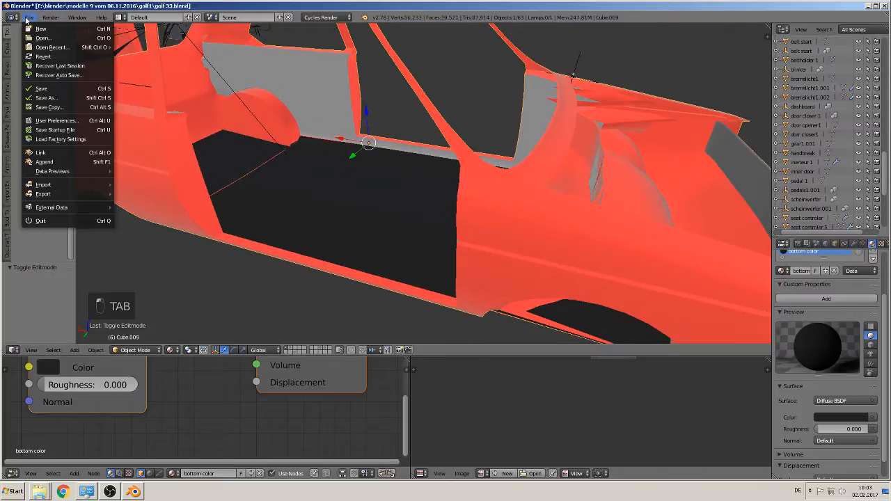
click(45, 98)
click(139, 53)
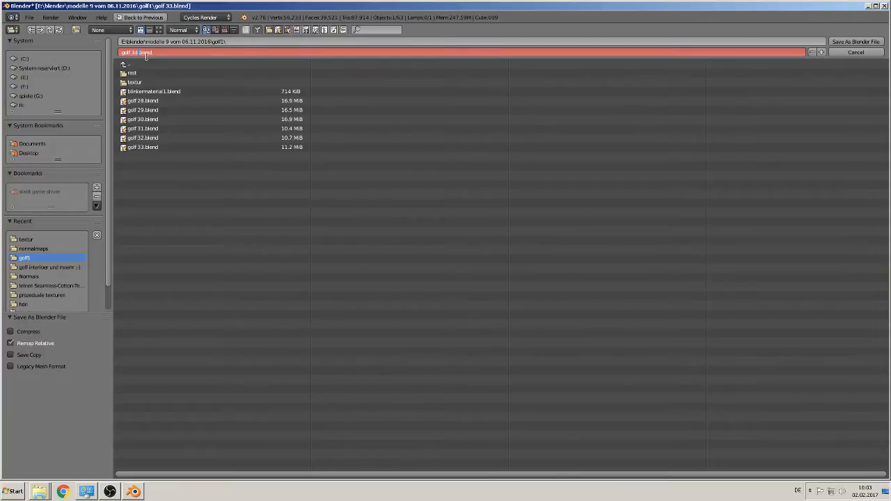
click(869, 42)
click(869, 42)
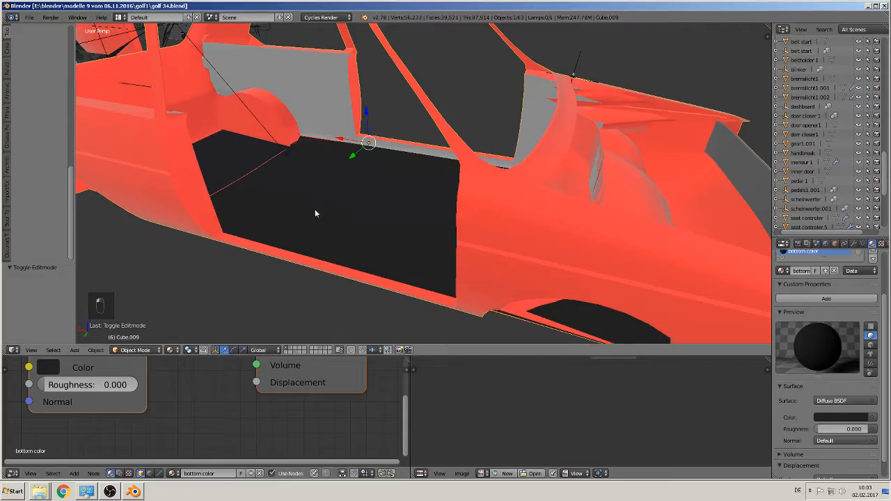
- Return the body to Edit Mode and assign the bottom color material to the first red face of the narrow strip crossing the floor
middle_drag(314, 209, 268, 170)
key(Tab)
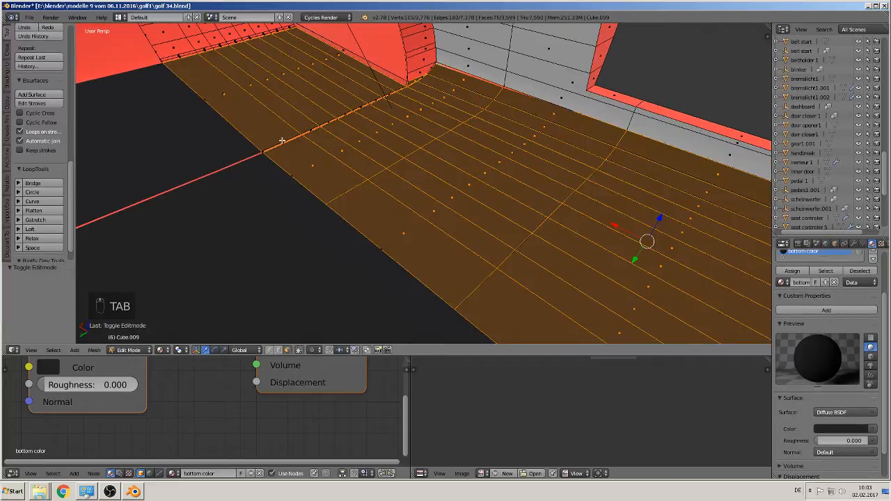
right_click(286, 141)
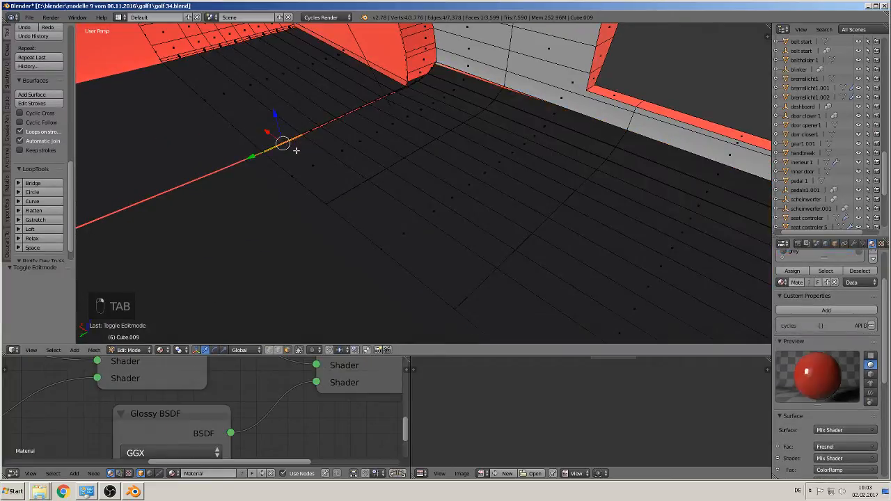
scroll(780, 271, up, 1)
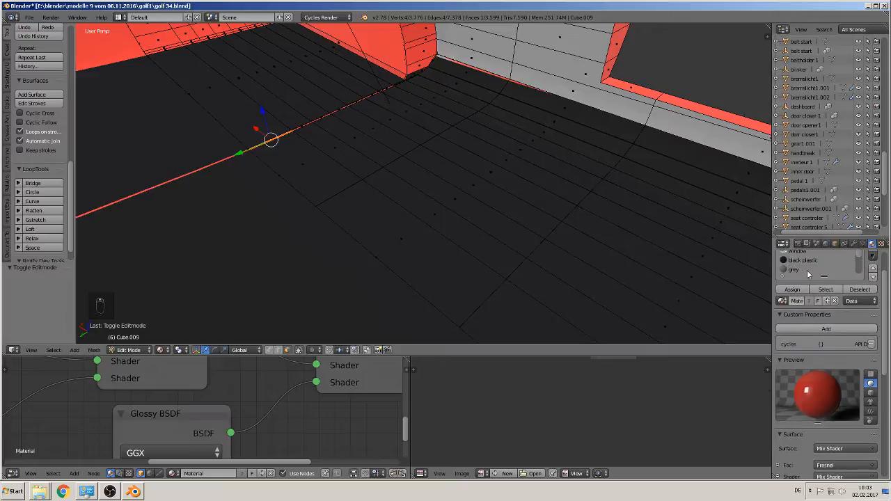
scroll(835, 268, down, 3)
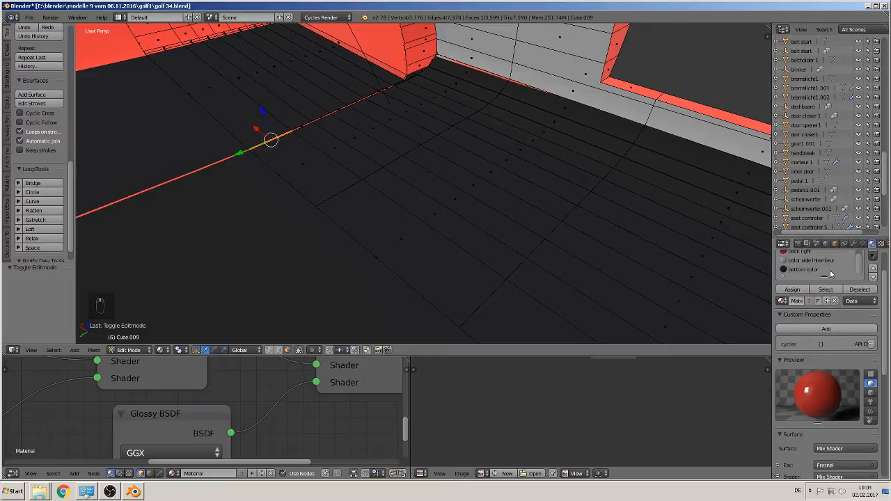
click(806, 270)
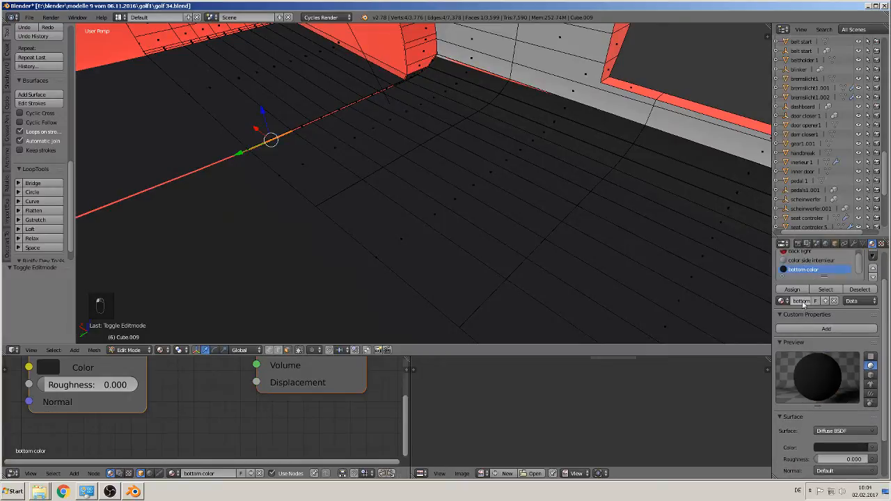
click(792, 289)
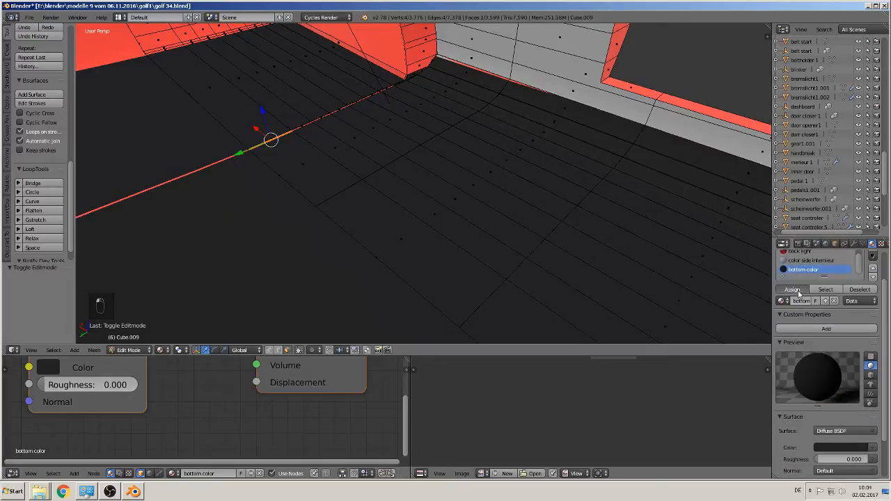
- Try to select the remaining narrow red strip across the floor as a face loop
right_click(308, 124)
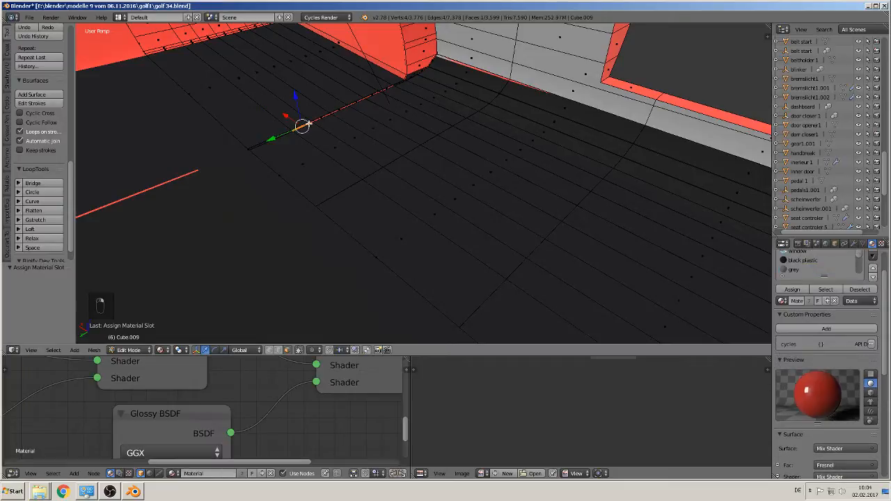
key(a)
alt+right_click(308, 123)
key(a)
alt+right_click(308, 123)
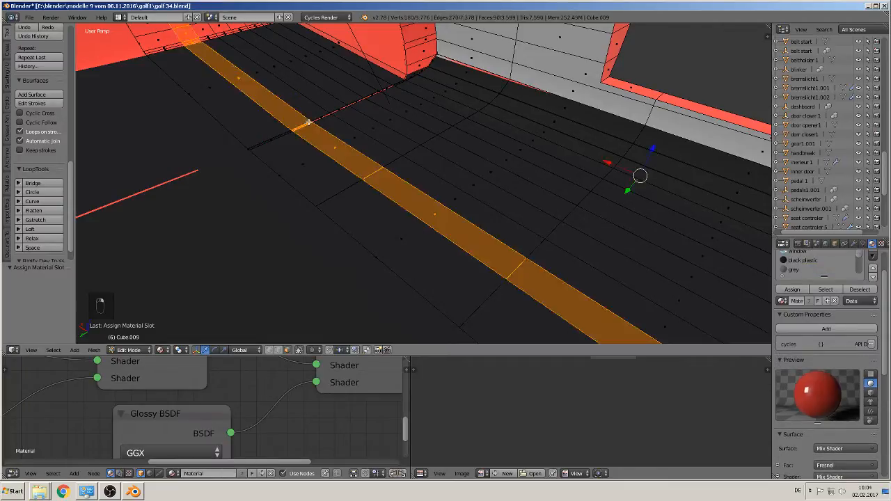
key(a)
alt+right_click(311, 121)
key(a)
alt+right_click(311, 121)
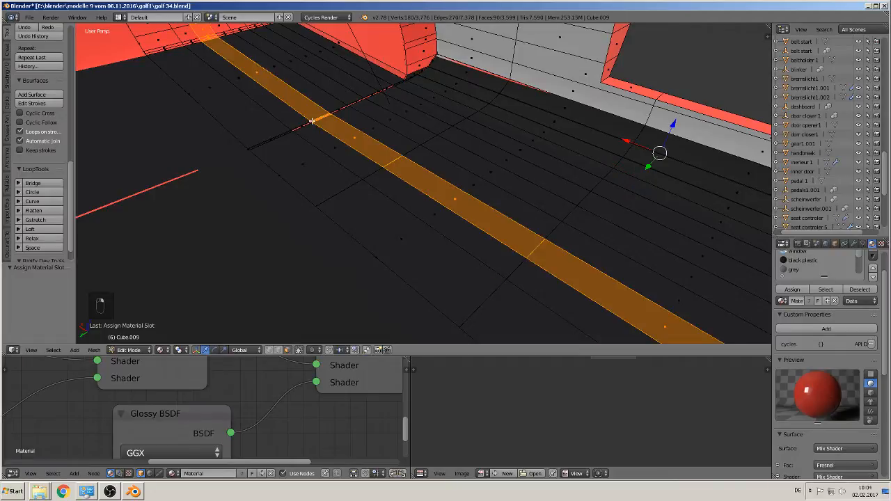
key(a)
alt+right_click(312, 121)
scroll(311, 122, up, 2)
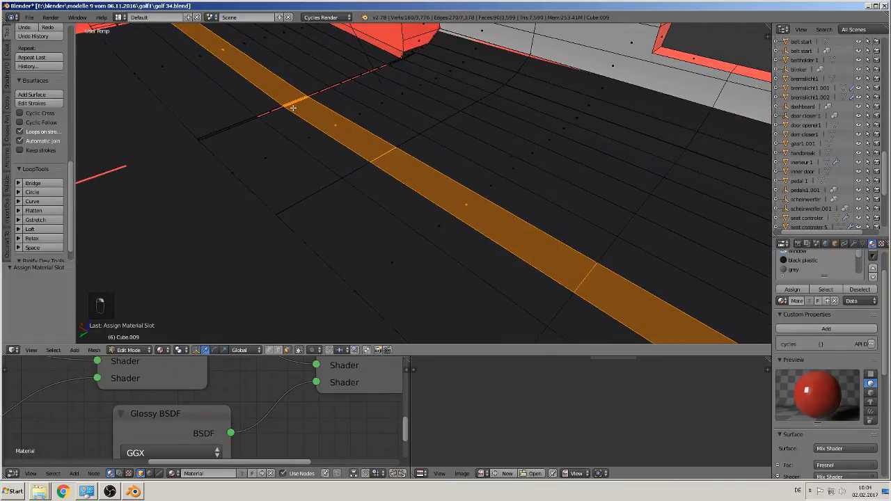
- Select three consecutive red faces of the narrow strip crossing the floor and assign the bottom color material to them
right_click(267, 113)
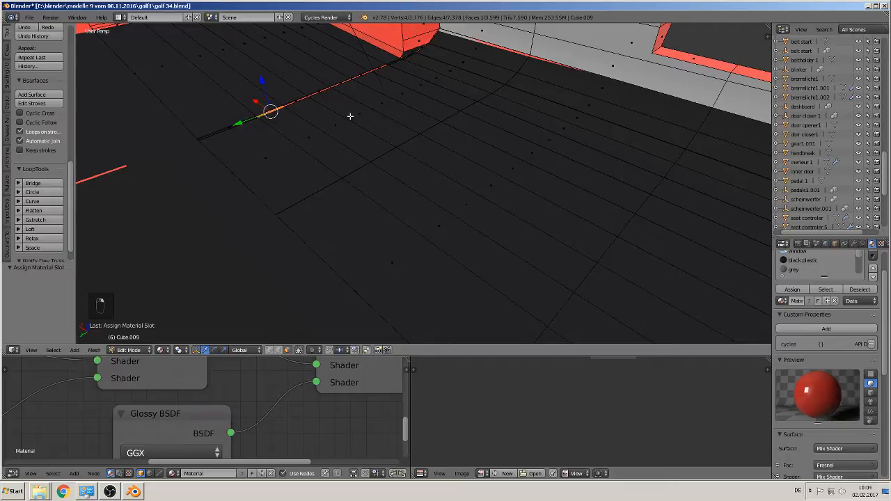
key(KP_Decimal)
middle_drag(459, 158, 446, 153)
shift+middle_drag(666, 128, 379, 168)
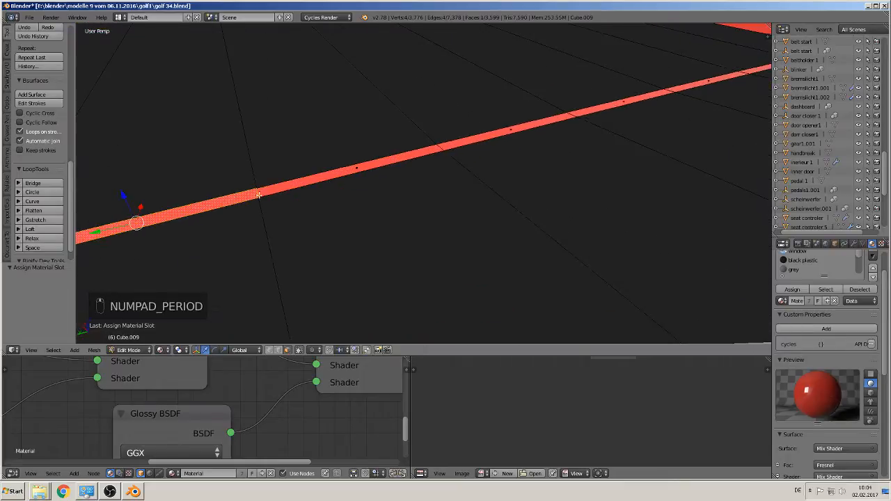
scroll(401, 189, up, 1)
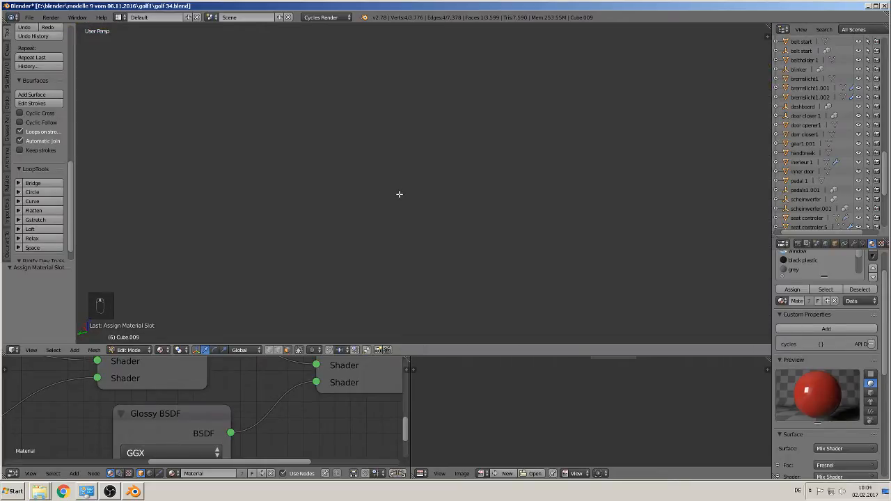
key(KP_Decimal)
shift+right_click(591, 132)
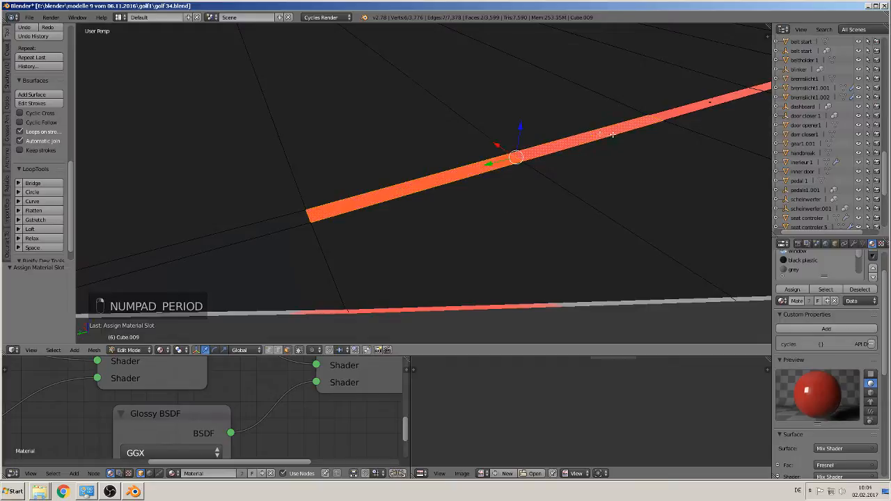
shift+right_click(700, 107)
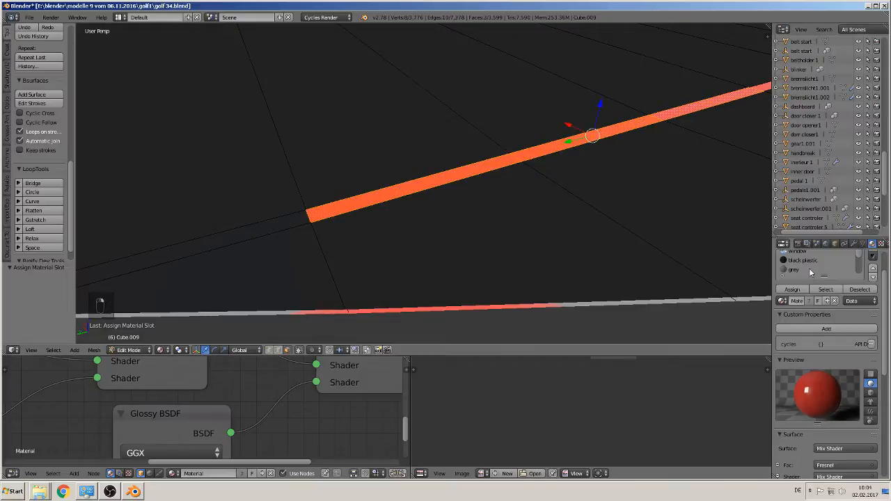
scroll(811, 271, down, 3)
click(809, 271)
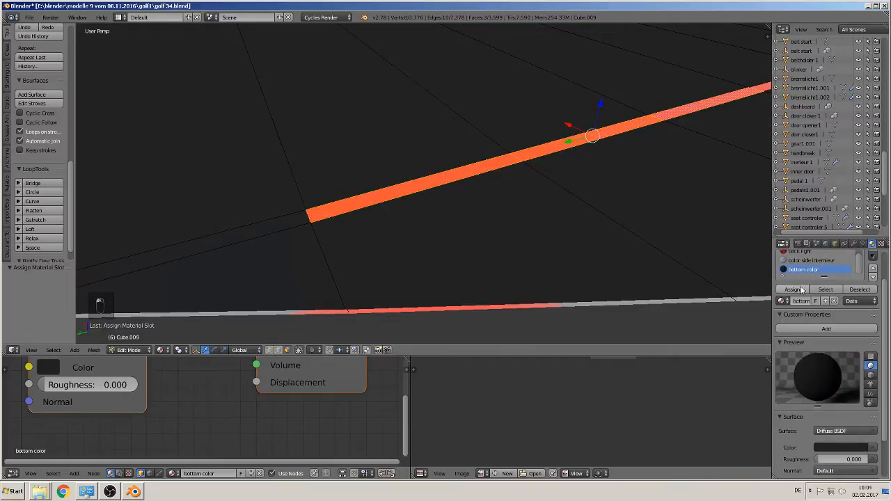
click(798, 290)
- Assign the bottom color material to the last three red faces of the strip, up to the wheel arch
shift+middle_drag(669, 204, 147, 310)
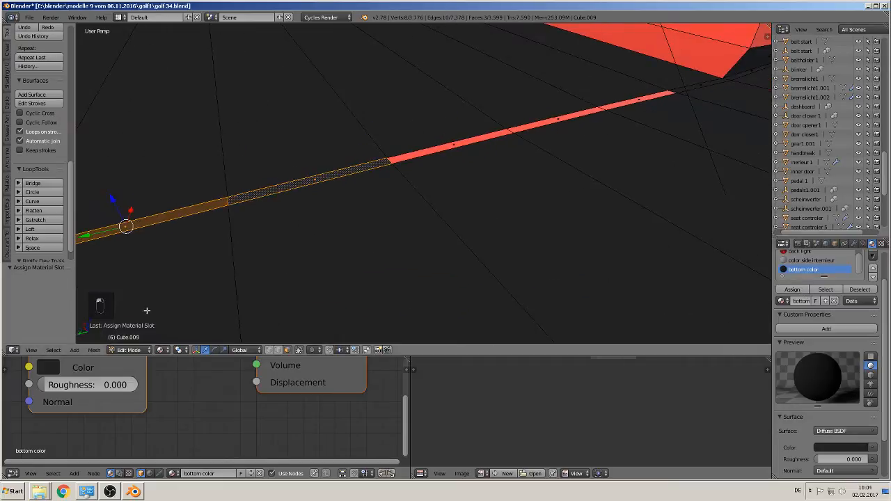
right_click(450, 150)
right_click(500, 133)
shift+right_click(539, 122)
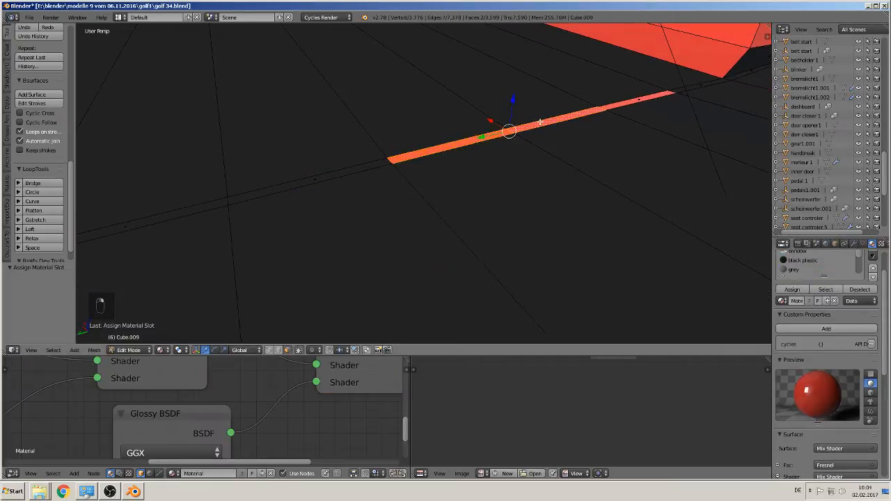
shift+right_click(658, 96)
scroll(813, 272, down, 3)
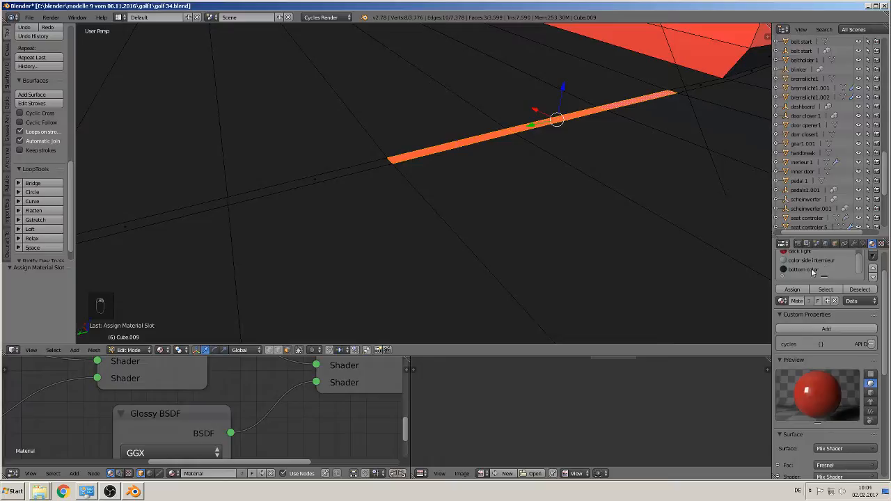
click(808, 269)
click(791, 290)
- Assign the bottom color material to the thin red faces along the foot of the wheel arch, and deselect everything
middle_drag(689, 240, 566, 244)
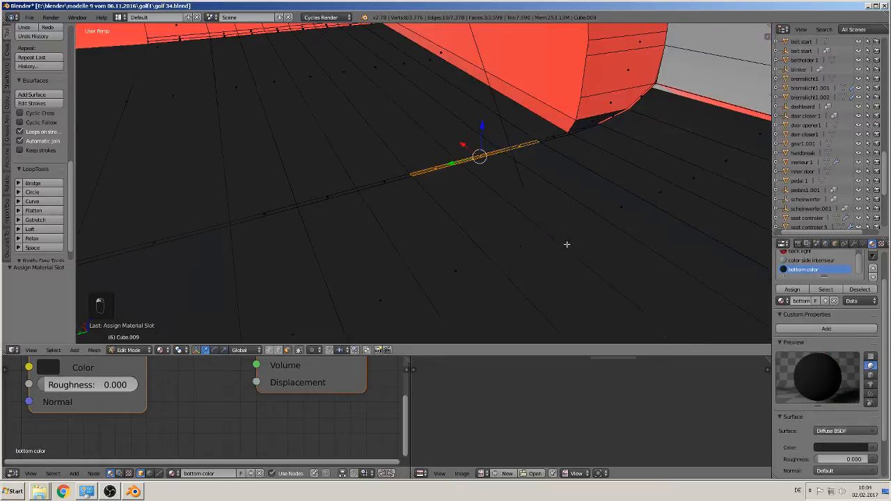
middle_drag(551, 204, 657, 114)
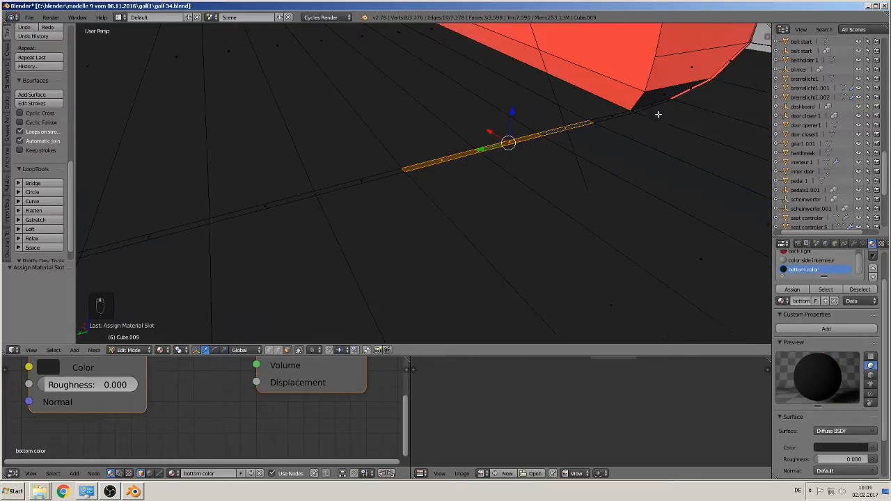
right_click(691, 87)
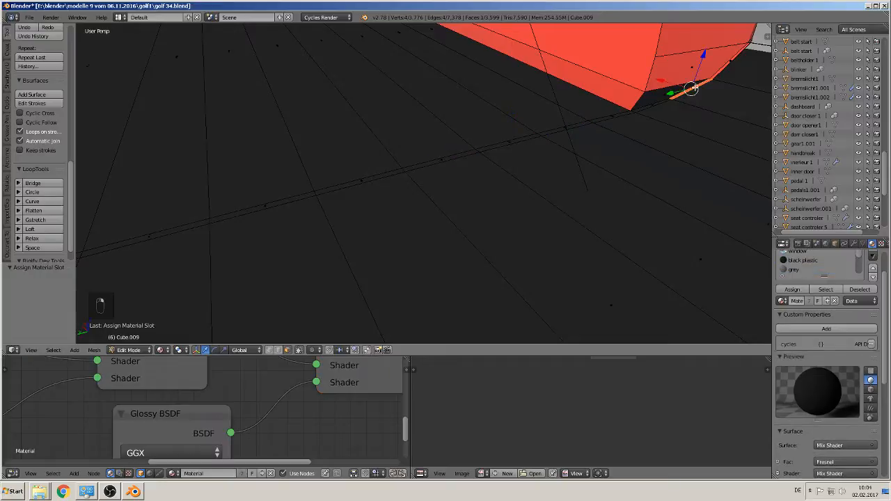
right_click(730, 62)
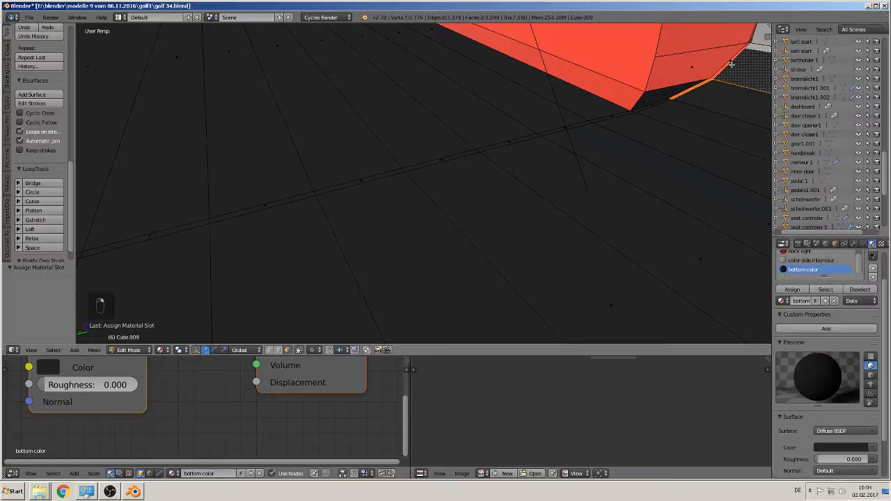
right_click(731, 64)
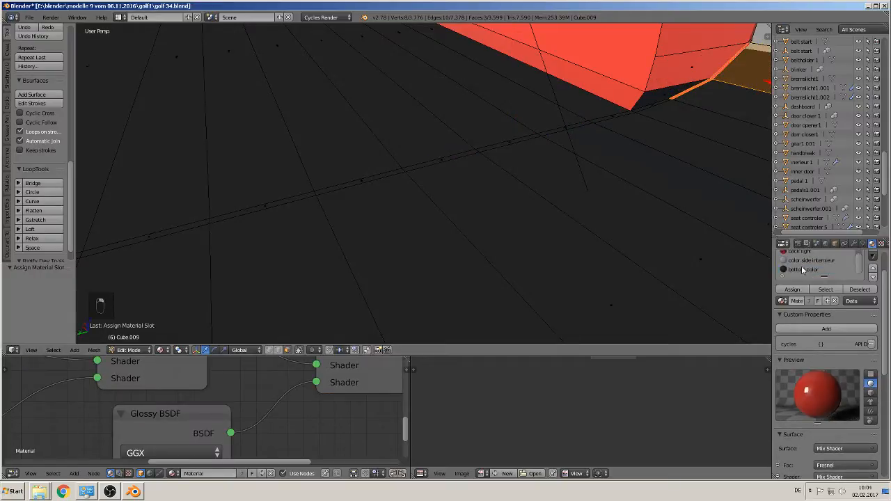
click(803, 270)
click(792, 291)
scroll(727, 260, down, 1)
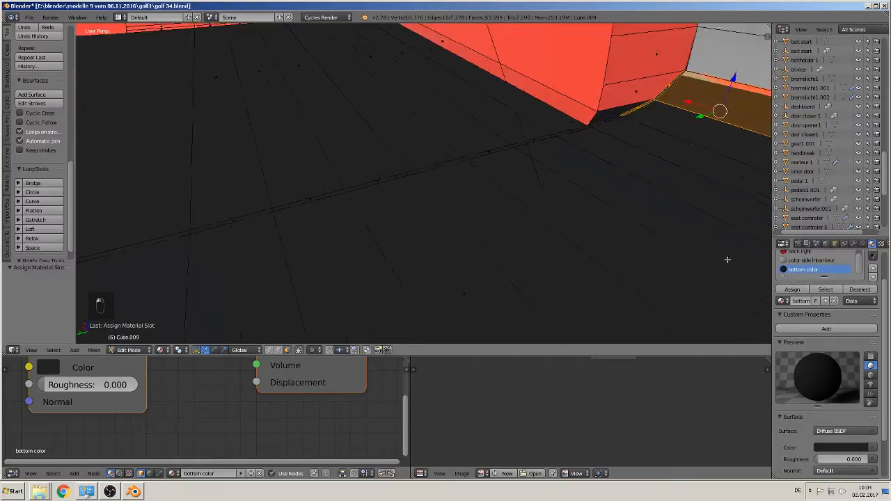
scroll(728, 260, down, 4)
key(a)
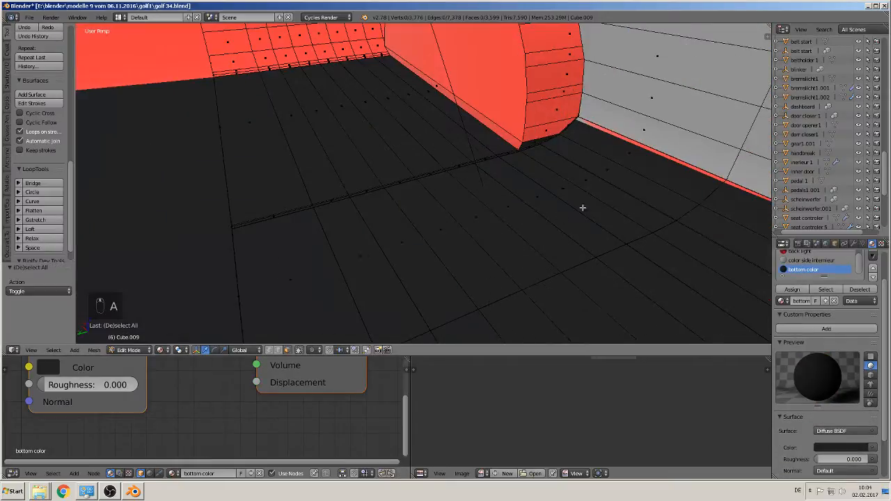
right_click(621, 137)
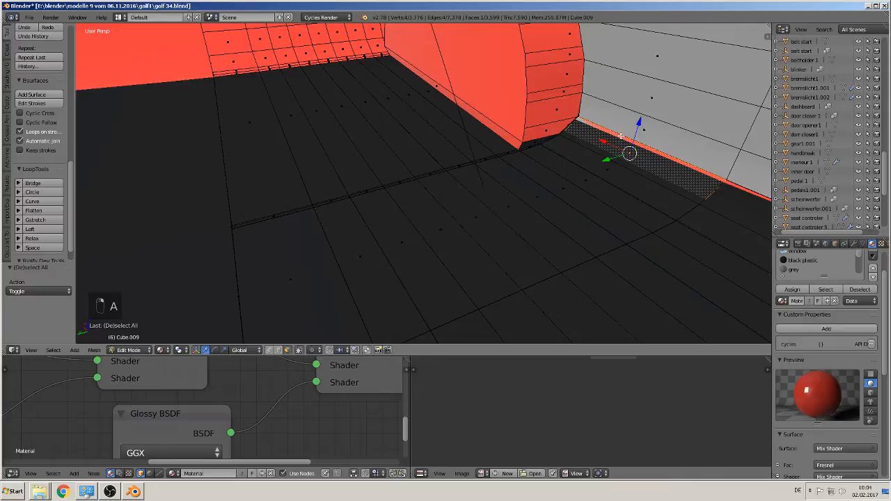
middle_drag(621, 137, 481, 197)
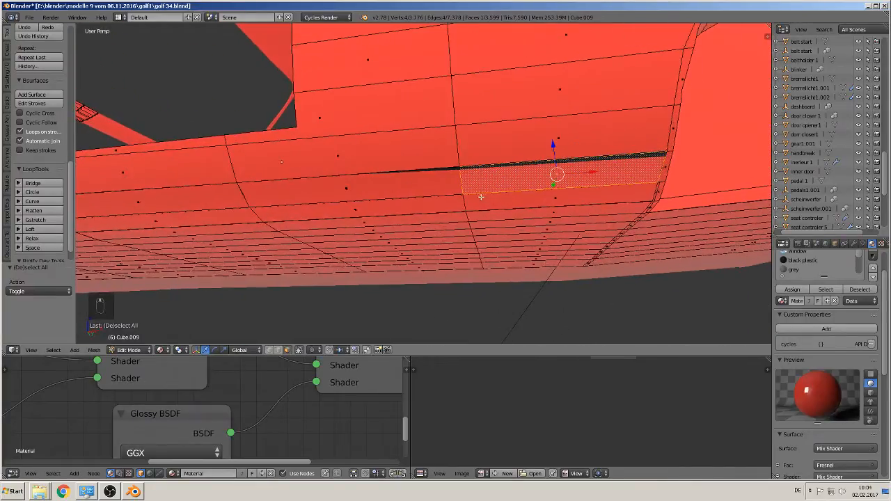
right_click(535, 162)
middle_drag(535, 162, 593, 190)
mouse_move(638, 134)
mouse_down()
mouse_move(639, 143)
mouse_move(638, 133)
mouse_up()
middle_drag(638, 134, 387, 298)
scroll(678, 241, down, 4)
key(a)
- Save the project under its existing file name, golf 34.blend
scroll(335, 154, down, 4)
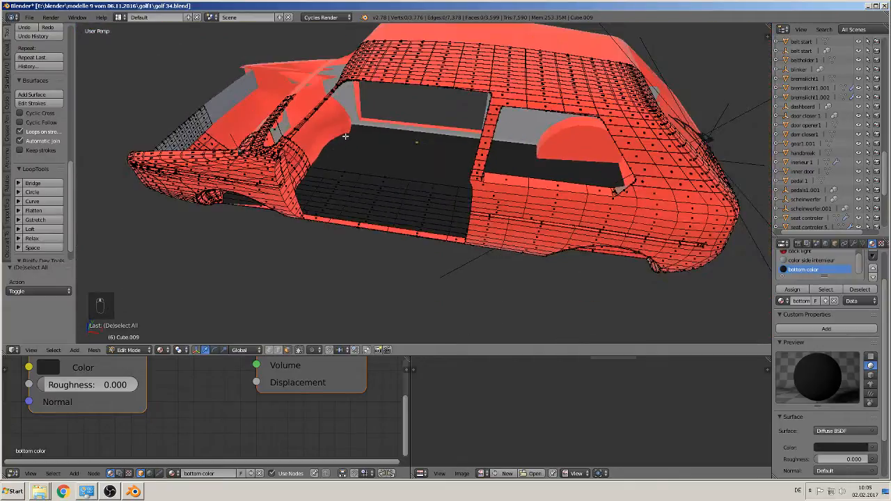
middle_drag(346, 137, 387, 127)
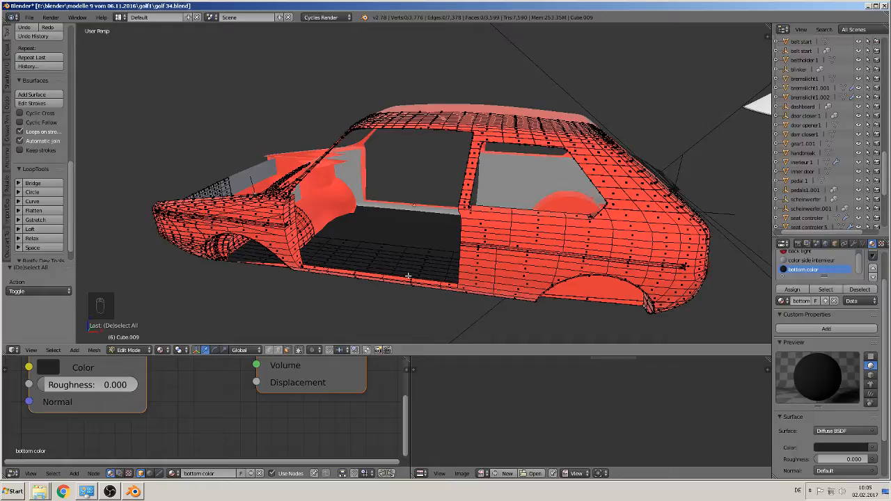
click(29, 17)
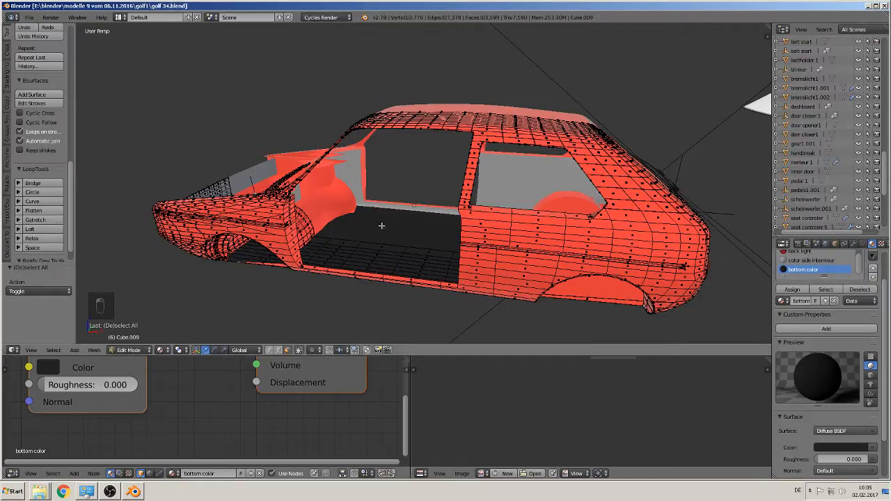
- Select a column of faces down the red front bulkhead as a shortest path and grow the selection four times
middle_drag(382, 225, 526, 225)
scroll(509, 188, up, 3)
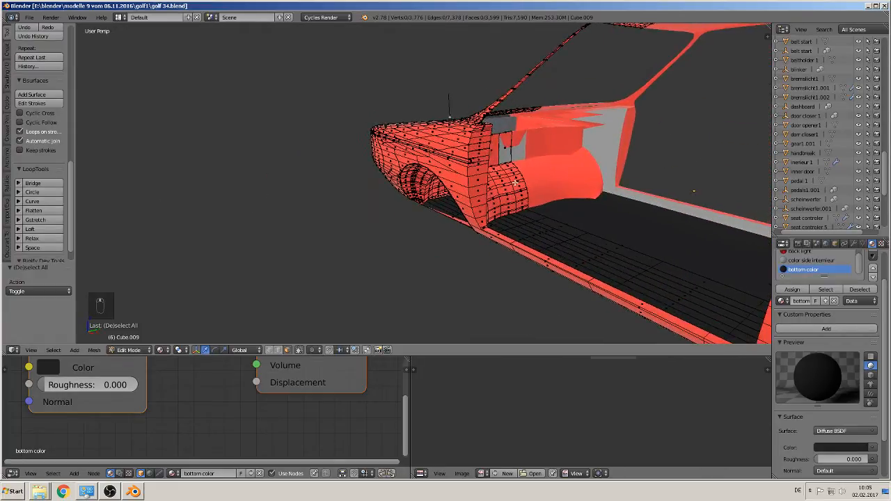
right_click(495, 134)
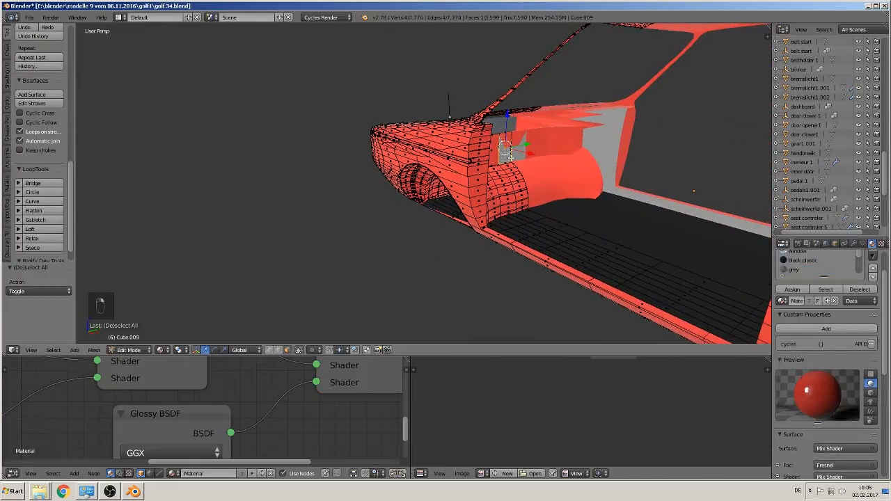
ctrl+right_click(525, 209)
scroll(516, 209, up, 4)
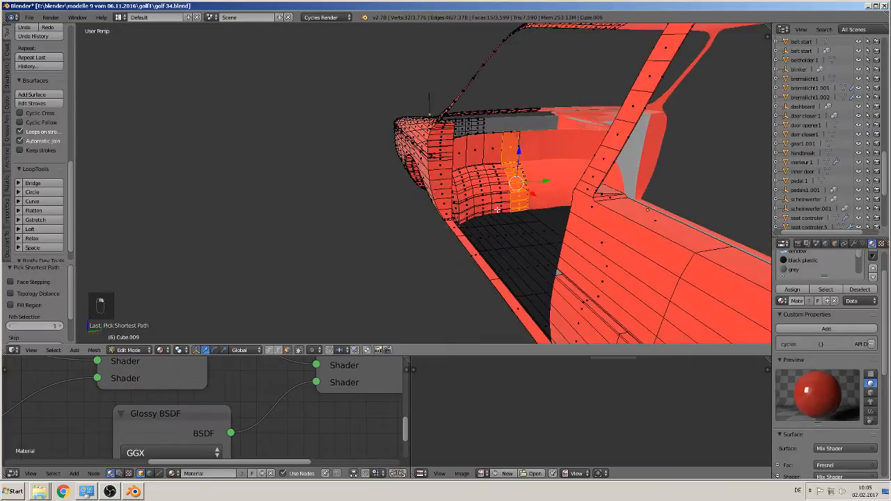
middle_drag(499, 206, 533, 177)
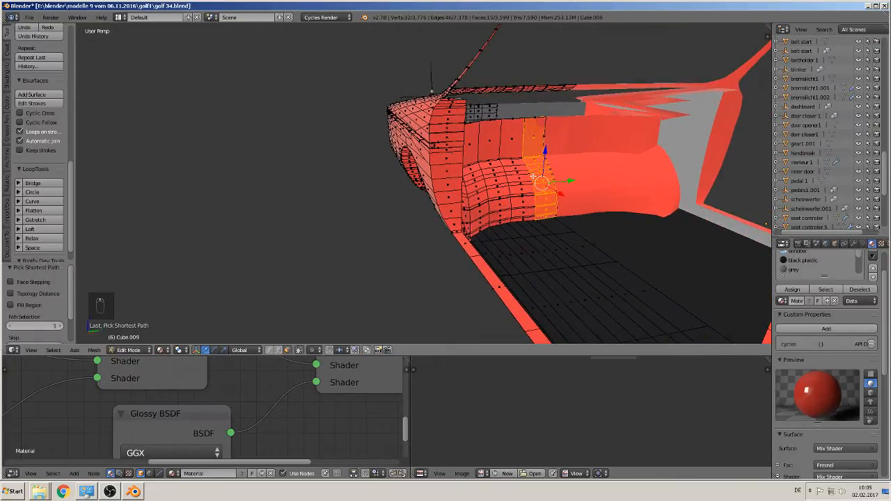
key(ctrl+KP_Add)
key(ctrl+KP_Add)
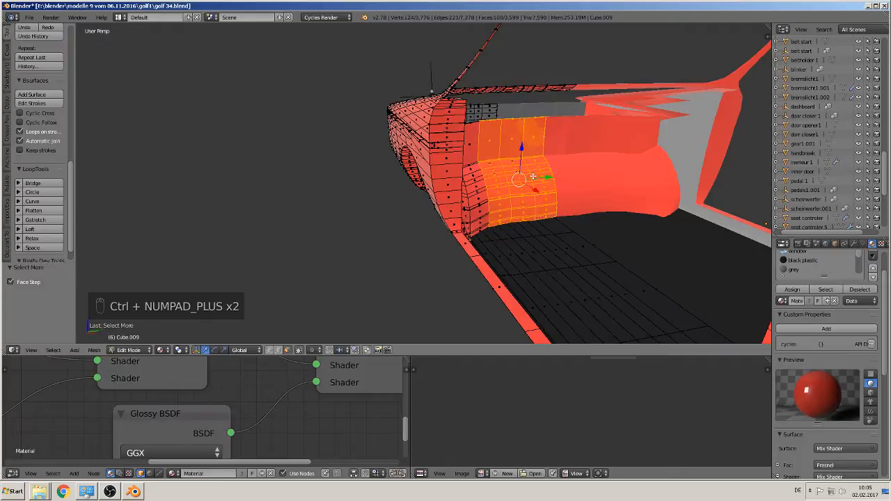
key(ctrl+KP_Add)
key(ctrl+KP_Add)
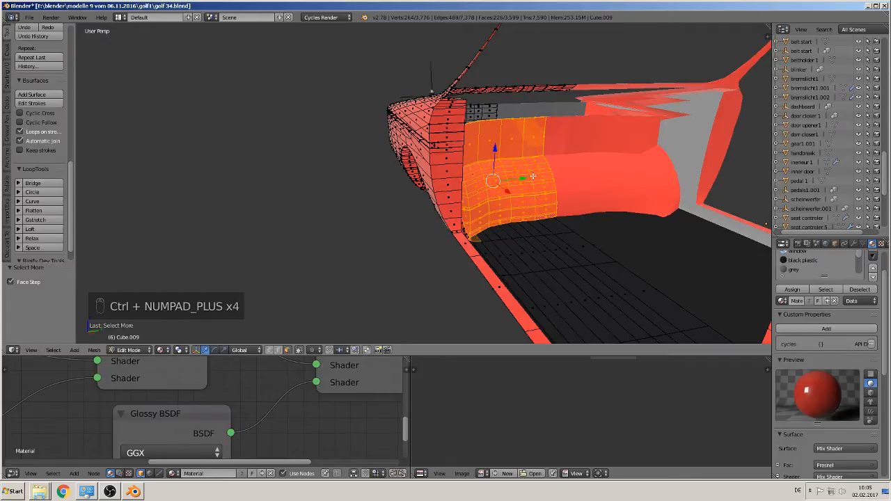
- Add the missing faces at the bulkhead's outer edge to the selection and assign the bottom color material to it
middle_drag(536, 175, 416, 176)
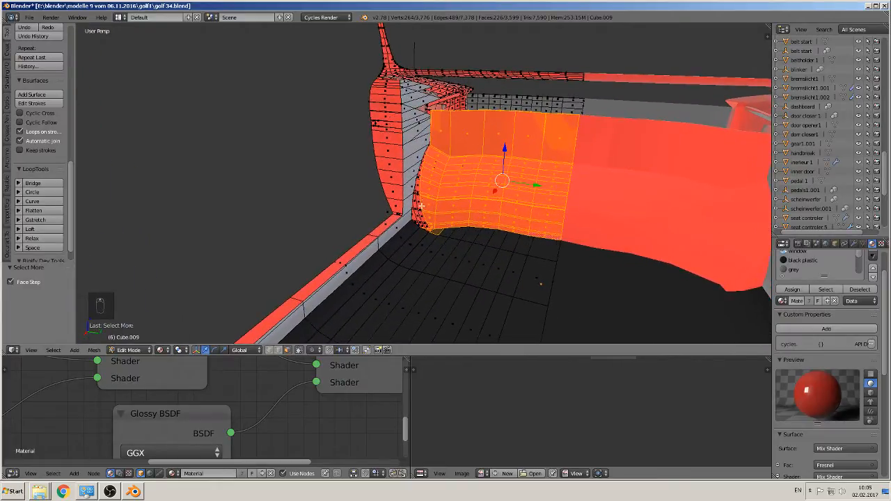
shift+right_click(417, 199)
shift+right_click(419, 185)
shift+right_click(419, 175)
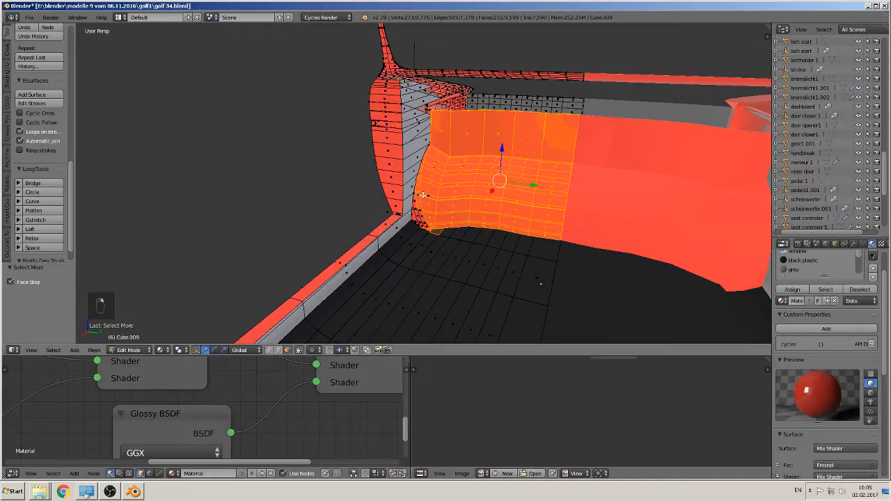
shift+right_click(417, 206)
shift+right_click(420, 218)
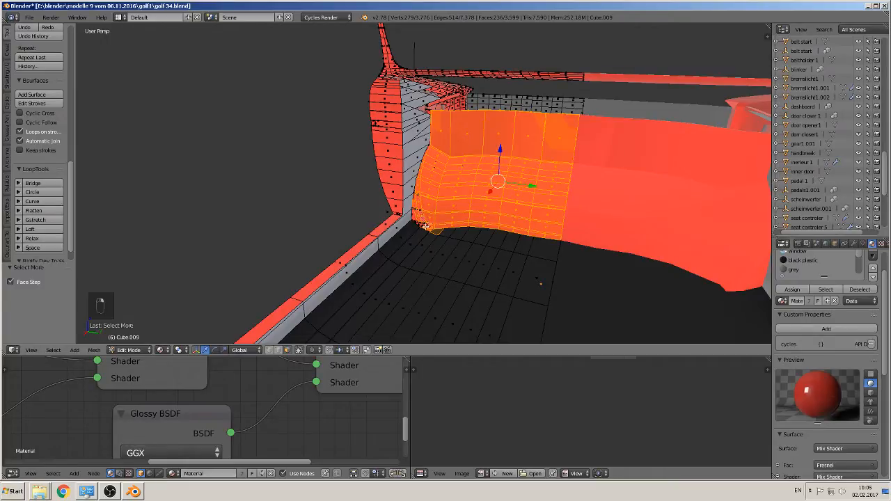
scroll(813, 273, up, 5)
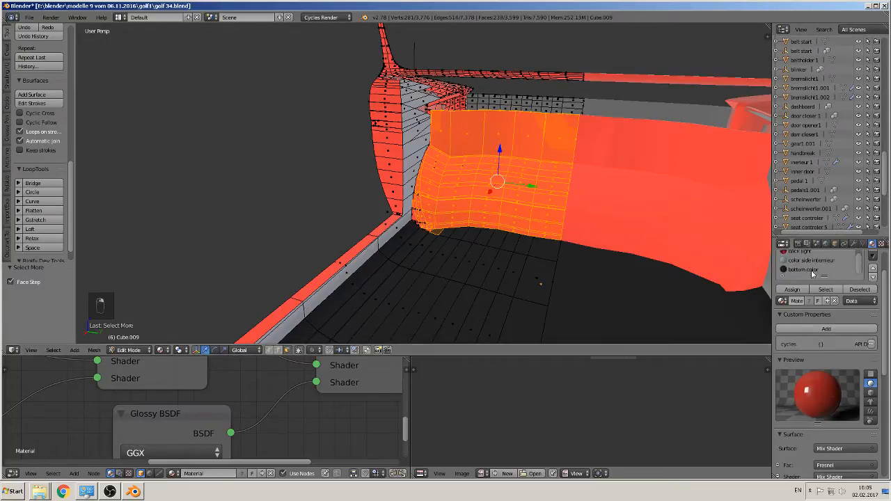
click(804, 270)
click(792, 289)
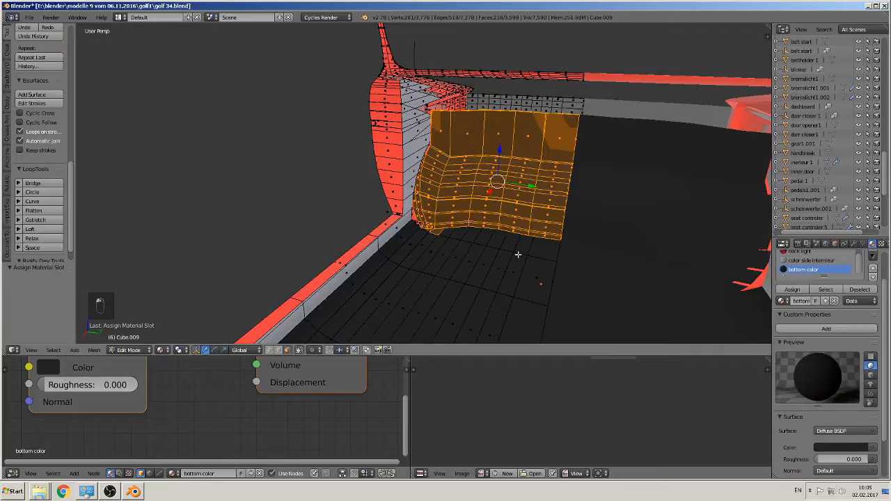
- Select the red faces at the front bulkhead's lower outer corner and assign the bottom color material to them
right_click(411, 217)
key(KP_Decimal)
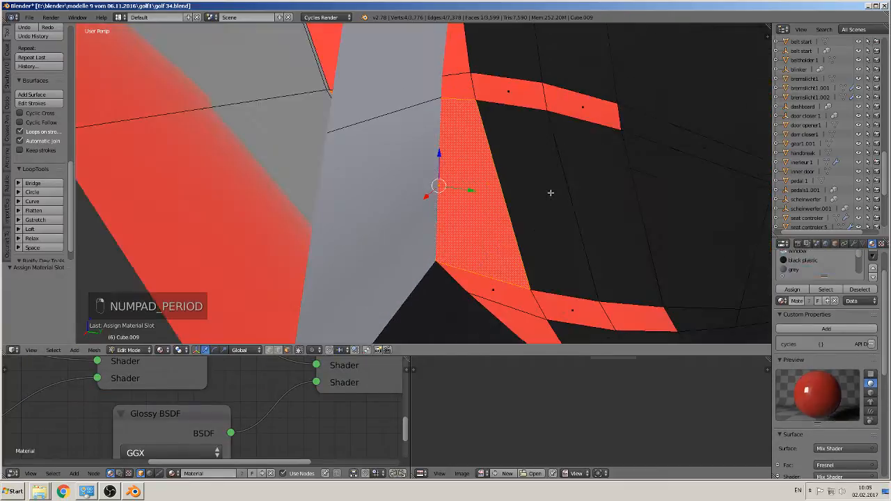
shift+right_click(468, 133)
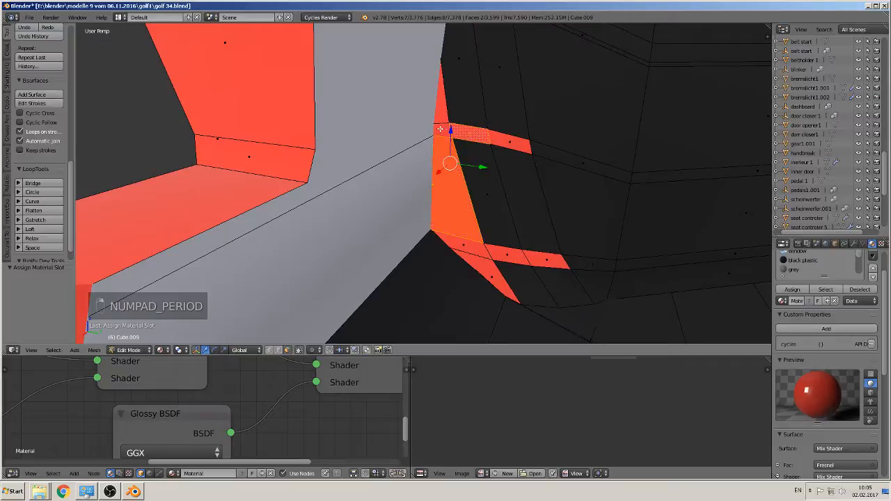
shift+right_click(442, 130)
shift+right_click(443, 117)
shift+right_click(515, 147)
shift+right_click(538, 264)
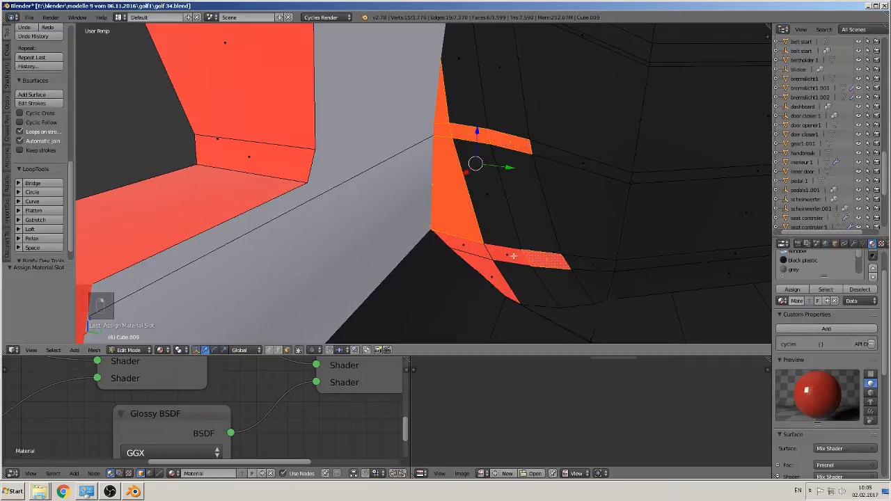
shift+right_click(503, 254)
shift+right_click(458, 252)
shift+right_click(460, 243)
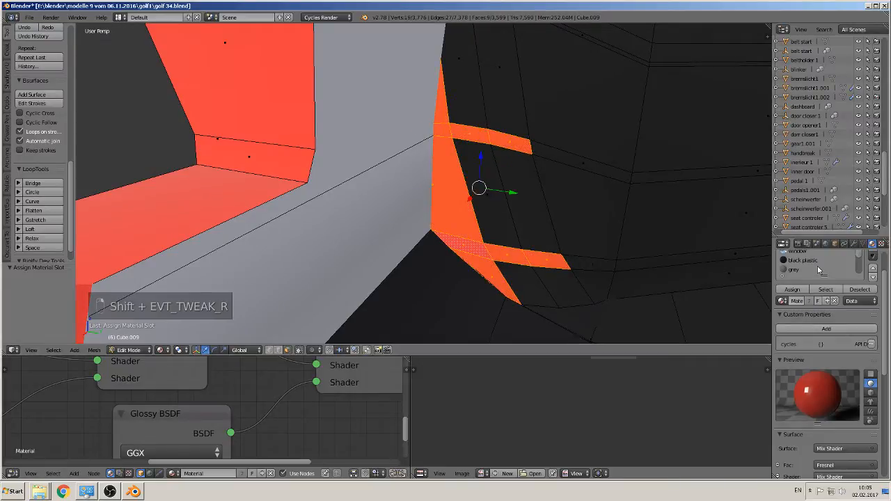
scroll(815, 268, down, 3)
click(804, 269)
click(780, 291)
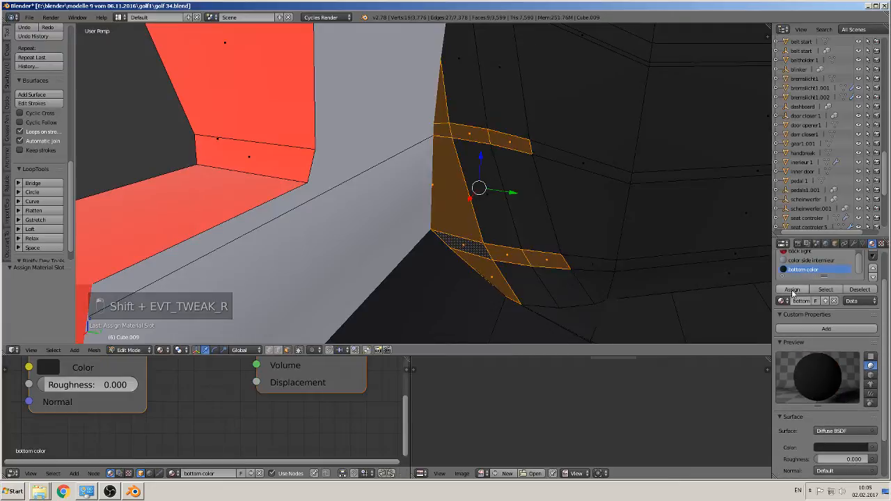
- Assign the bottom color material to the thin red faces higher up the bulkhead's outer edge, beside the grey side panel
middle_drag(571, 209, 461, 75)
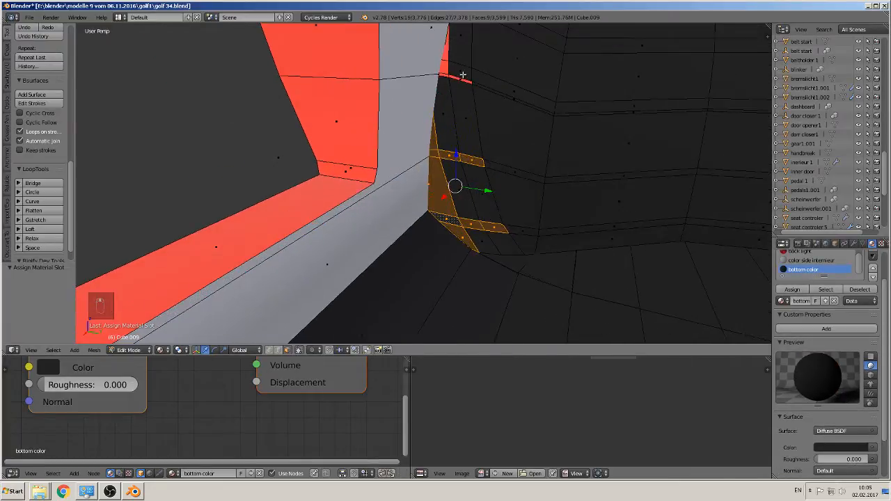
right_click(460, 76)
shift+right_click(443, 72)
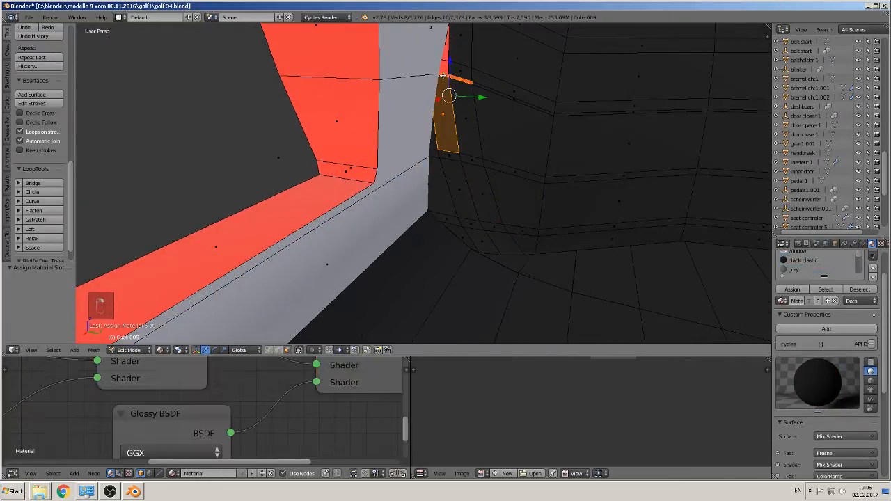
shift+right_click(444, 71)
shift+right_click(446, 52)
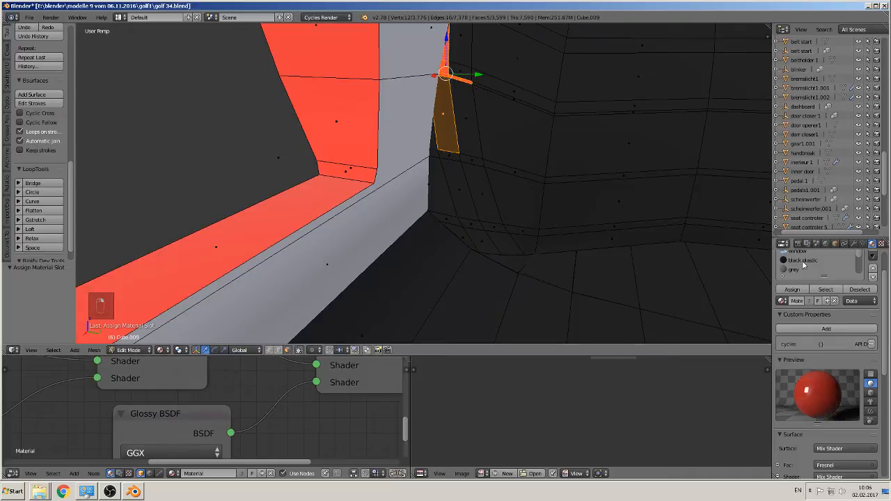
scroll(804, 267, down, 2)
click(804, 272)
click(799, 290)
- Select the two slanted red faces at the bulkhead's upper outer bend and assign the bottom color material to them
shift+middle_drag(555, 143, 364, 66)
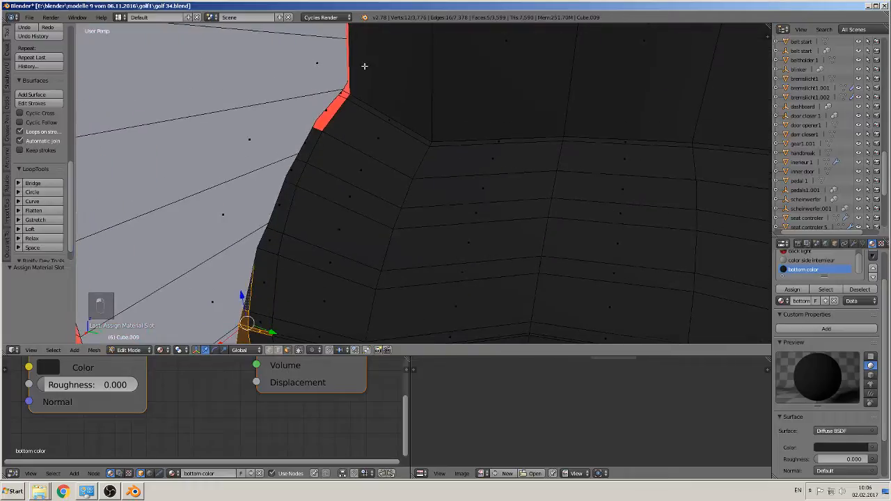
right_click(337, 102)
shift+right_click(346, 94)
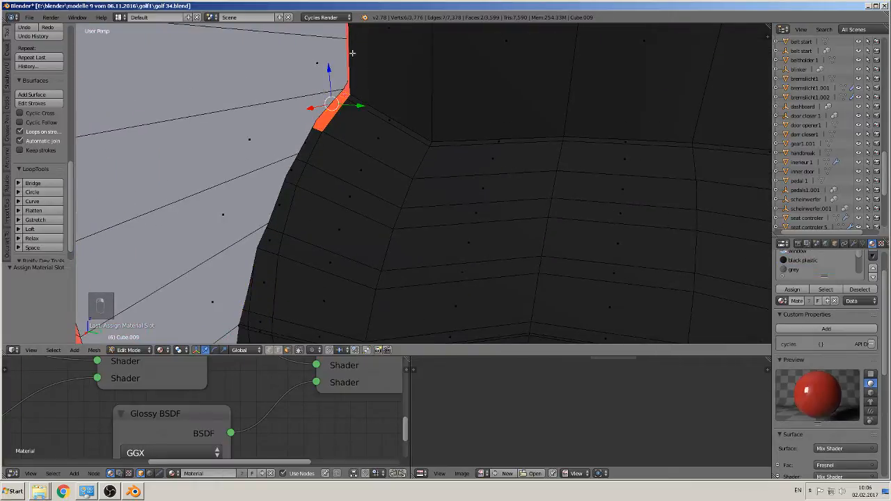
scroll(354, 53, down, 2)
scroll(804, 267, down, 3)
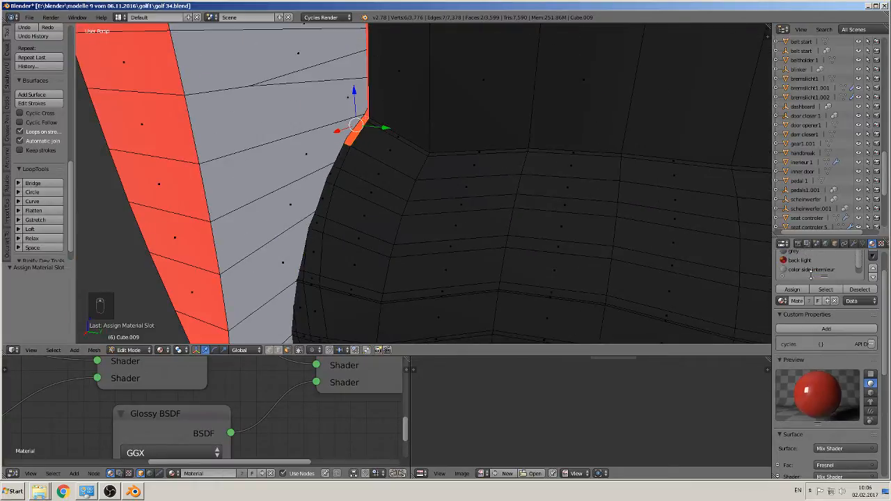
click(804, 270)
click(794, 289)
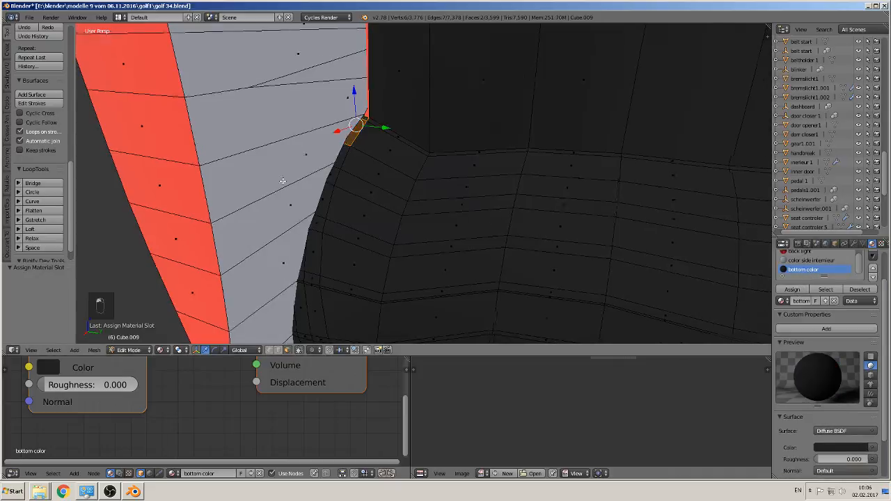
- Select the face loop along the forward part of the front wheel arch's inner ring and assign the black plastic material to it
scroll(411, 165, down, 5)
middle_drag(411, 165, 421, 156)
middle_drag(353, 166, 465, 137)
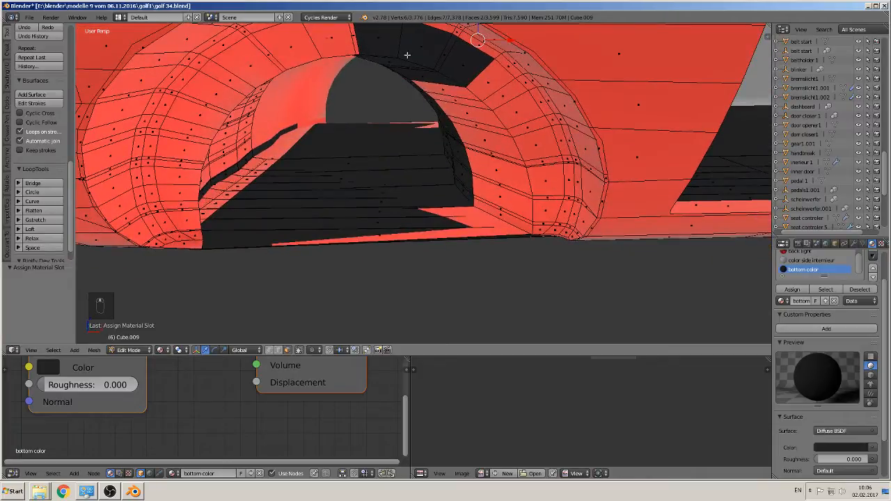
middle_drag(380, 74, 316, 146)
scroll(392, 107, down, 3)
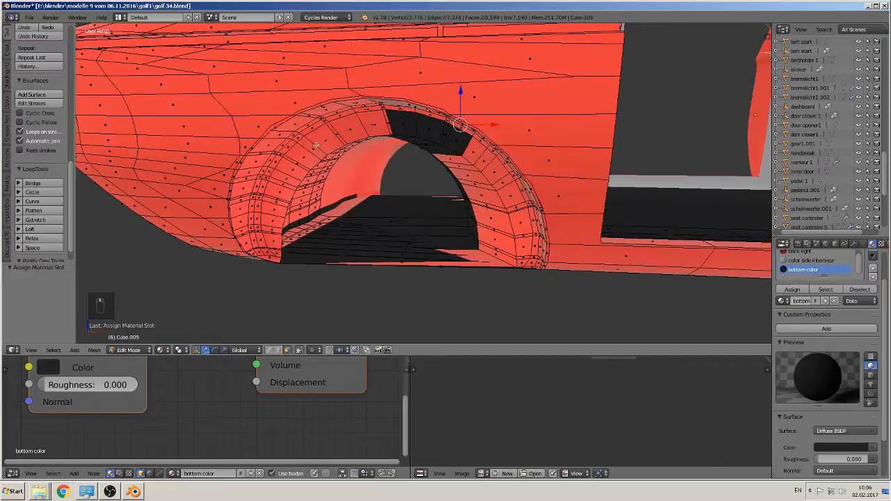
alt+right_click(336, 133)
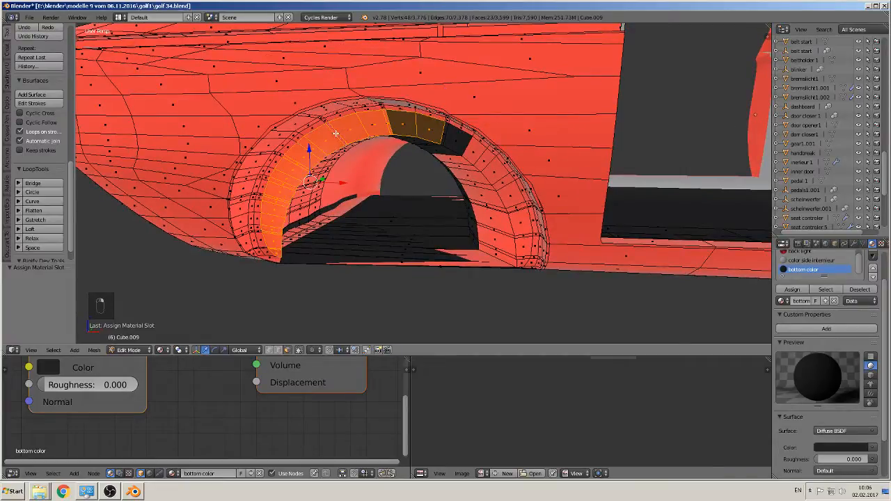
middle_drag(398, 145, 420, 136)
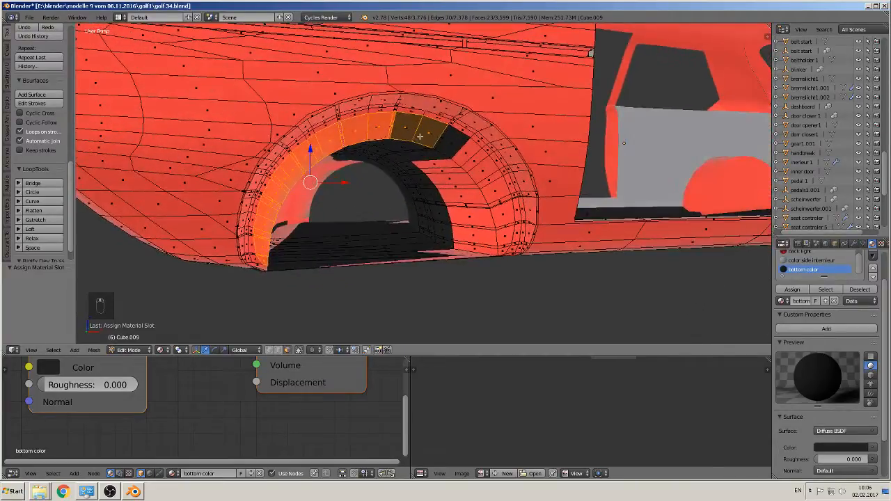
scroll(820, 266, down, 3)
click(814, 262)
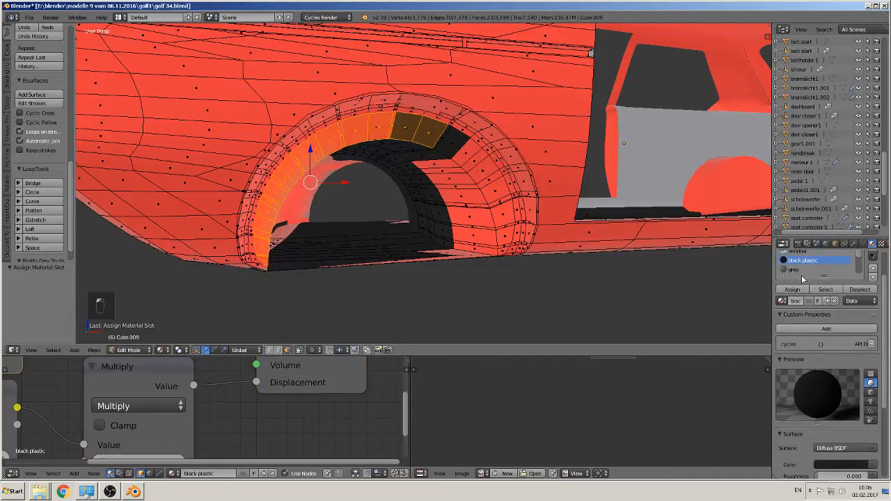
click(793, 289)
- Add the rear part of the wheel arch's inner ring to the selection, assign black plastic to it, and deselect everything
alt+shift+click(463, 158)
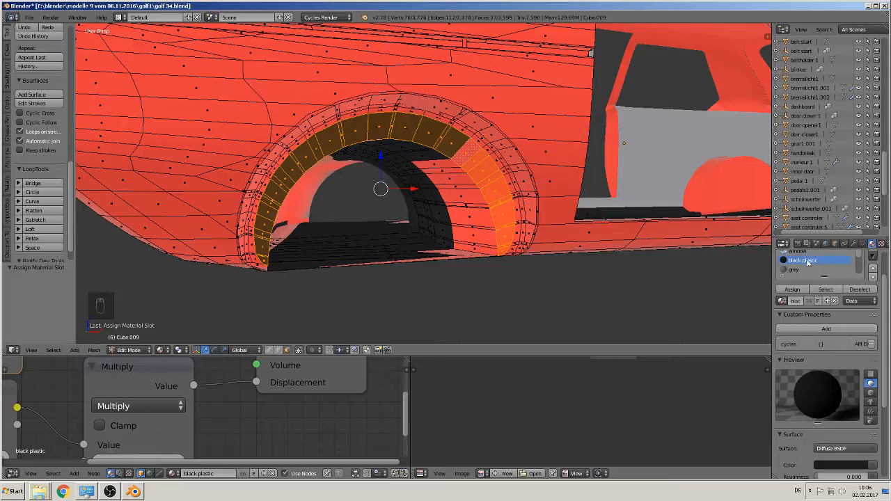
click(792, 289)
key(a)
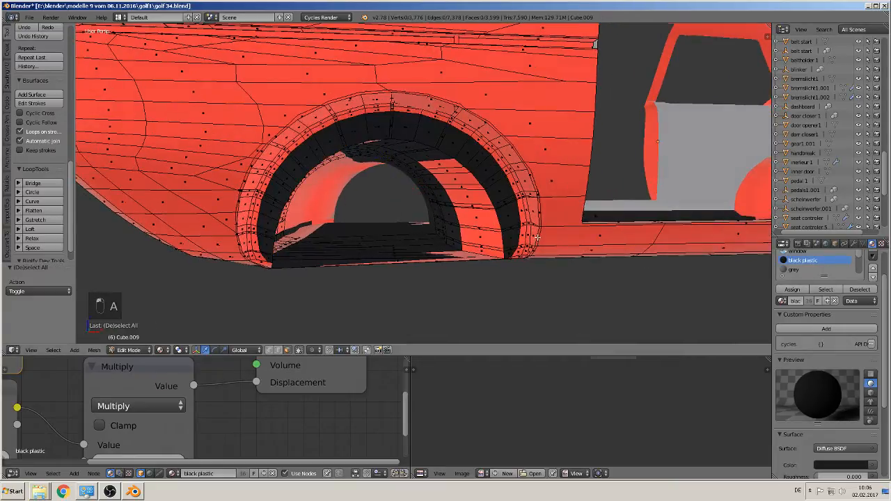
- Select the band of faces just inside the wheel arch's black ring and assign the black plastic material to it
key(Tab)
mouse_move(523, 244)
middle_down()
mouse_move(548, 243)
mouse_move(530, 240)
middle_up()
key(Tab)
scroll(529, 233, up, 3)
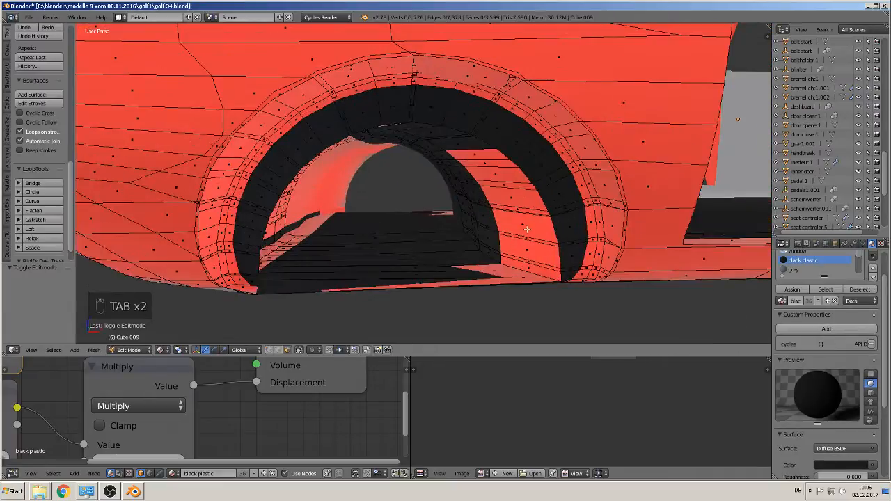
key(l)
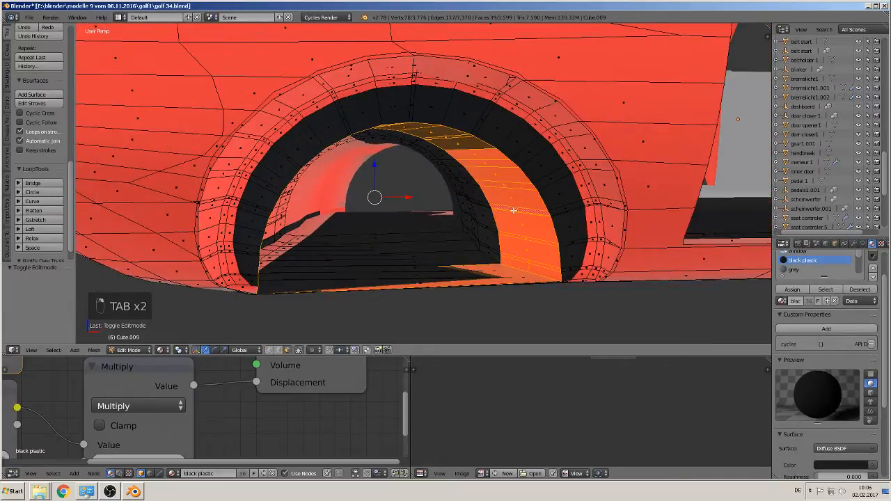
click(800, 290)
key(Tab)
- Select a face loop deeper in the wheel well, grow the selection four times, and assign the black plastic material to it
middle_drag(653, 280, 459, 228)
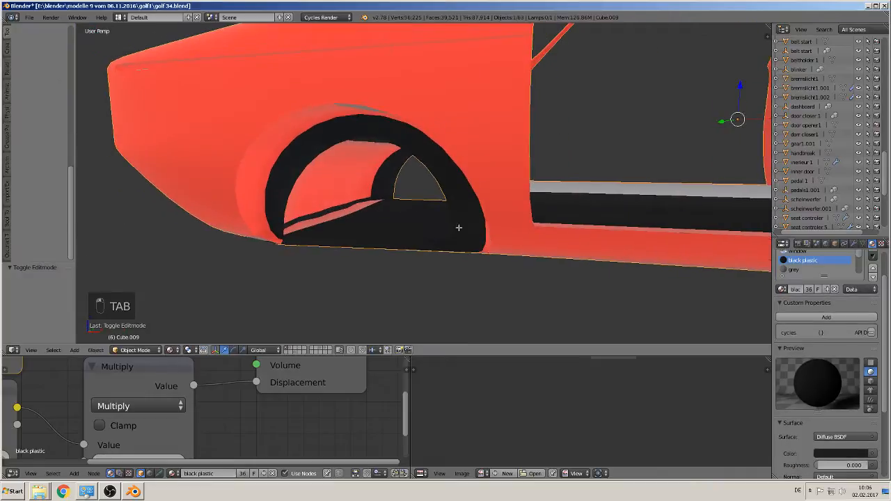
key(Tab)
alt+right_click(334, 175)
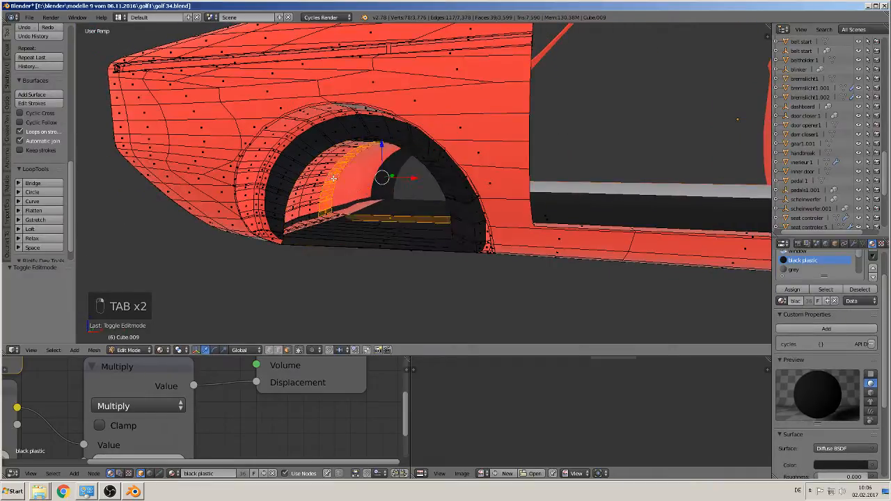
key(ctrl+KP_Add)
key(ctrl+KP_Add)
key(ctrl+KP_Add)
key(ctrl+KP_Add)
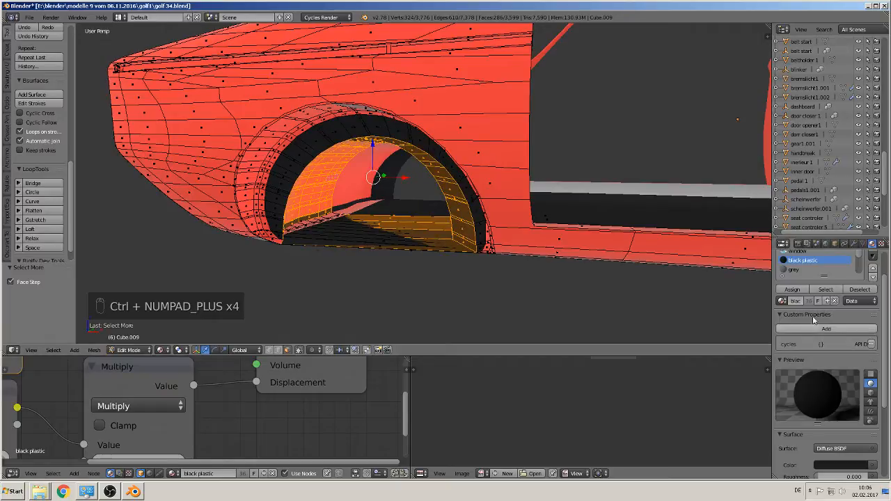
click(792, 289)
key(Tab)
scroll(598, 269, up, 2)
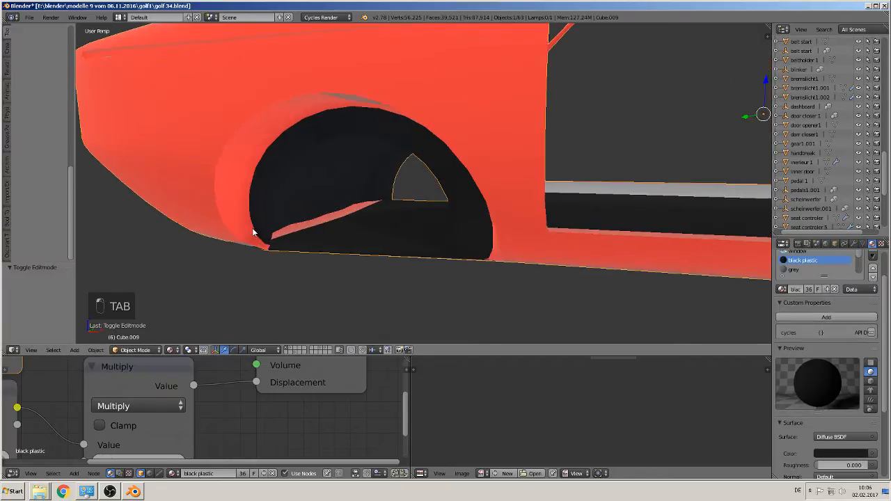
- Select the thin red faces along the foot of the wheel well as a shortest path
key(Tab)
scroll(255, 239, up, 3)
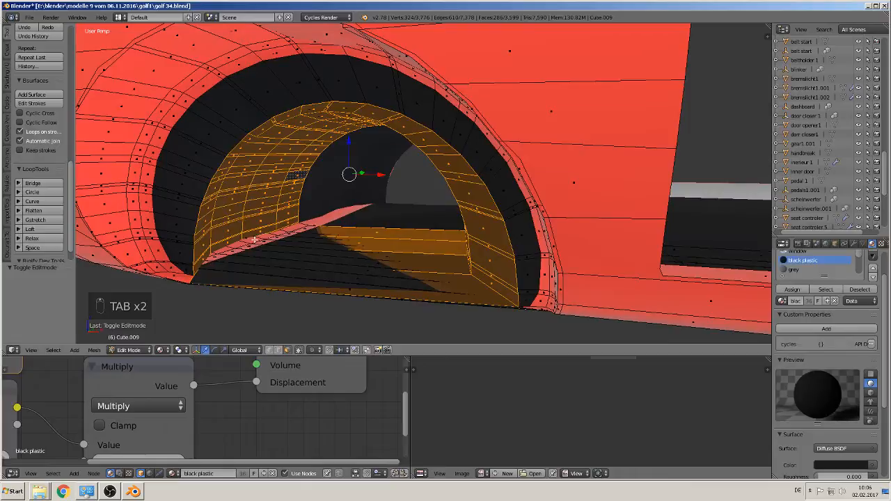
right_click(213, 254)
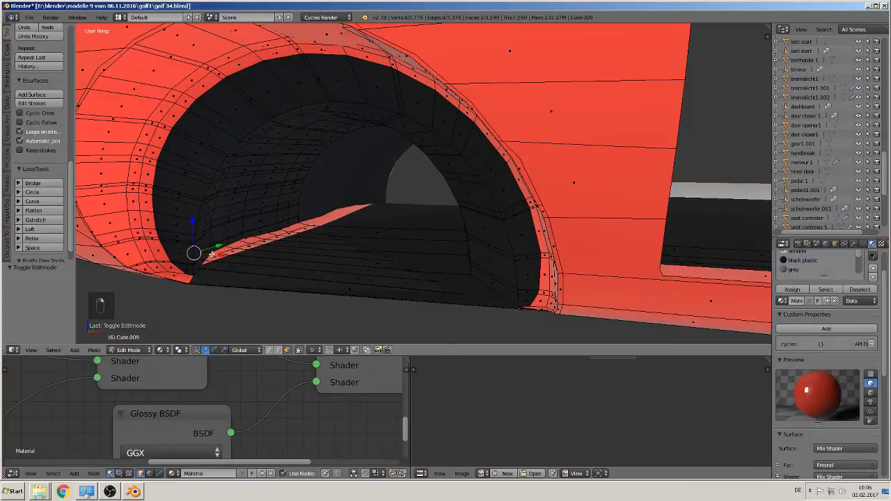
ctrl+right_click(301, 227)
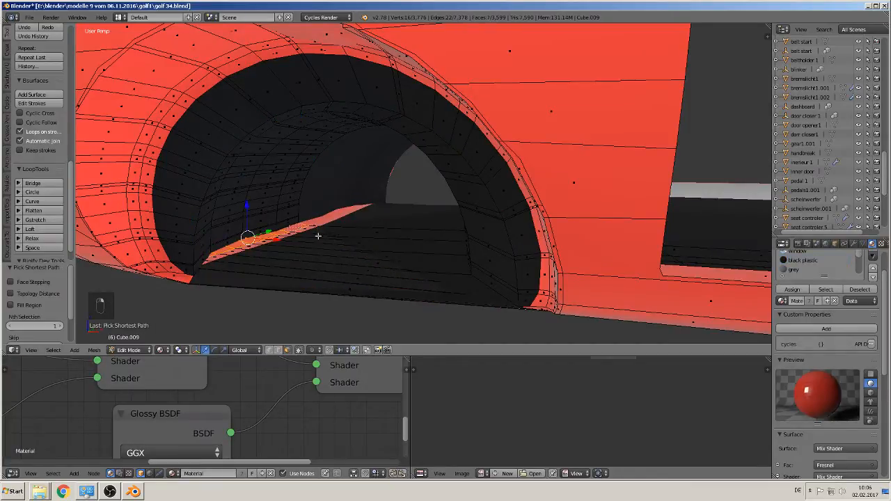
- Assign the black plastic material to the remaining red face strips along the floor inside the front wheel arch, and clear the selection
click(802, 260)
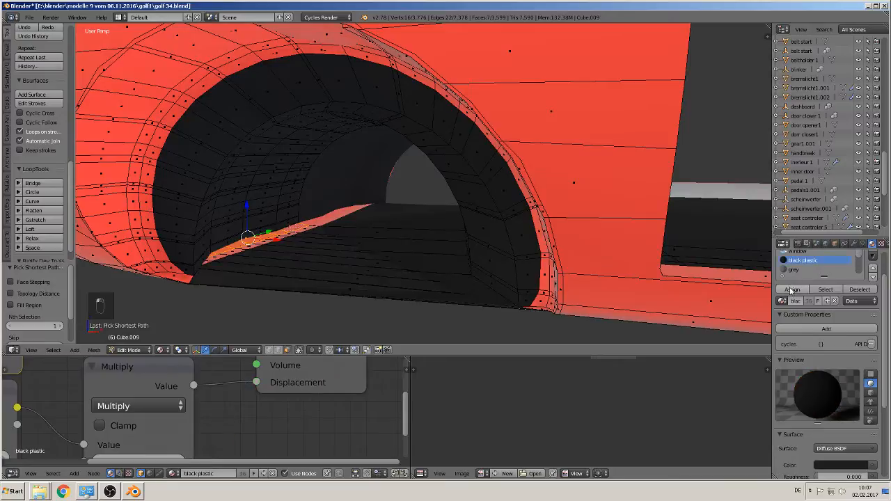
click(792, 289)
right_click(202, 261)
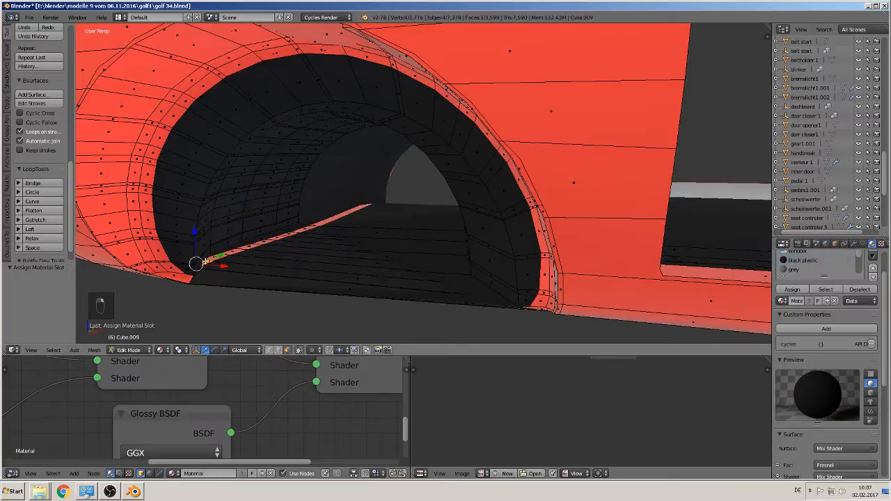
ctrl+right_click(310, 229)
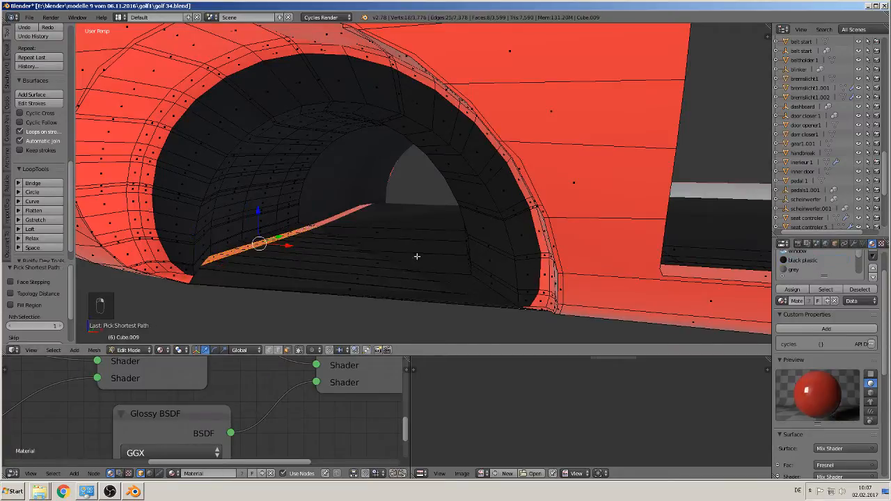
click(802, 259)
scroll(557, 250, down, 6)
key(a)
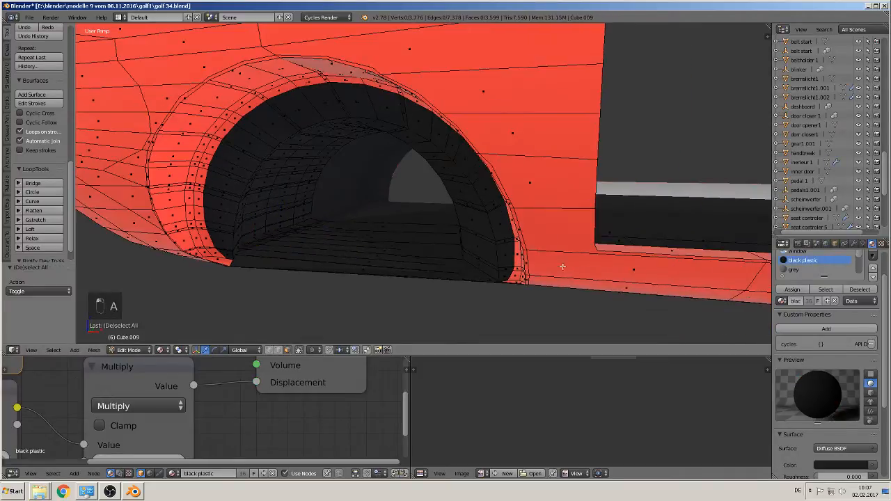
- Examine the car body's wheel arch, cabin and inner roof in object mode, and return to editing the body mesh
key(Tab)
scroll(567, 233, up, 2)
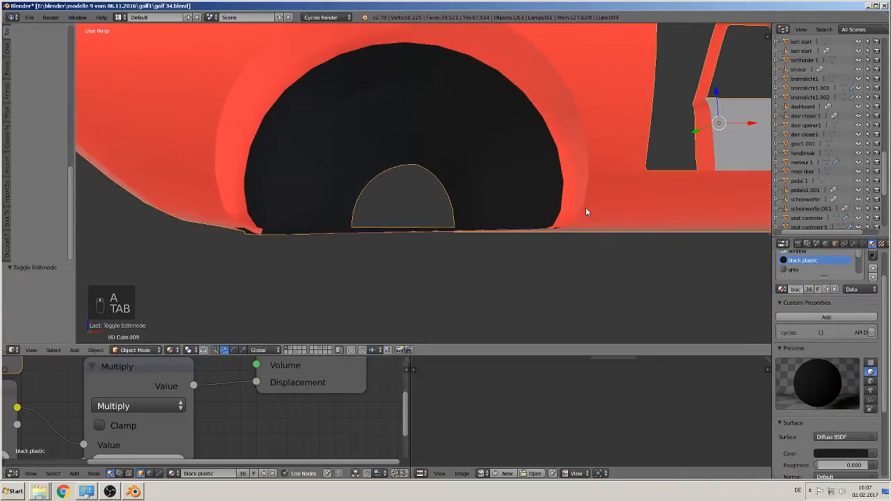
scroll(448, 291, down, 4)
middle_drag(447, 276, 566, 170)
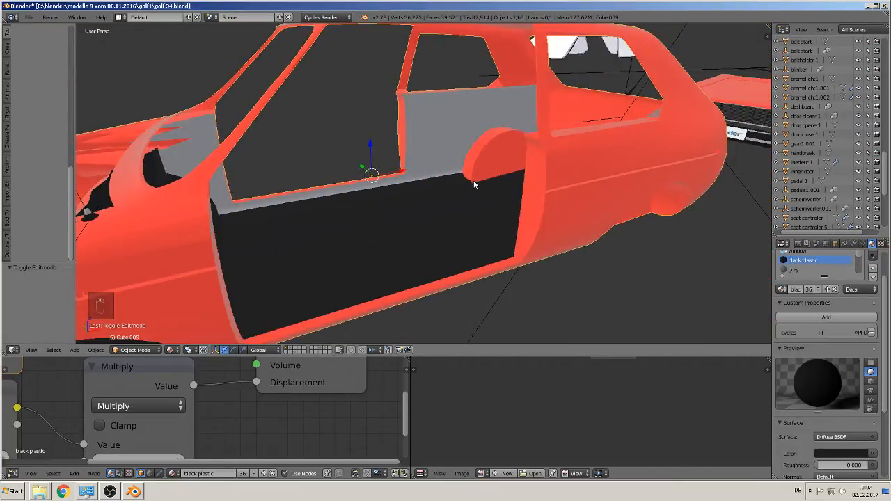
scroll(474, 181, up, 4)
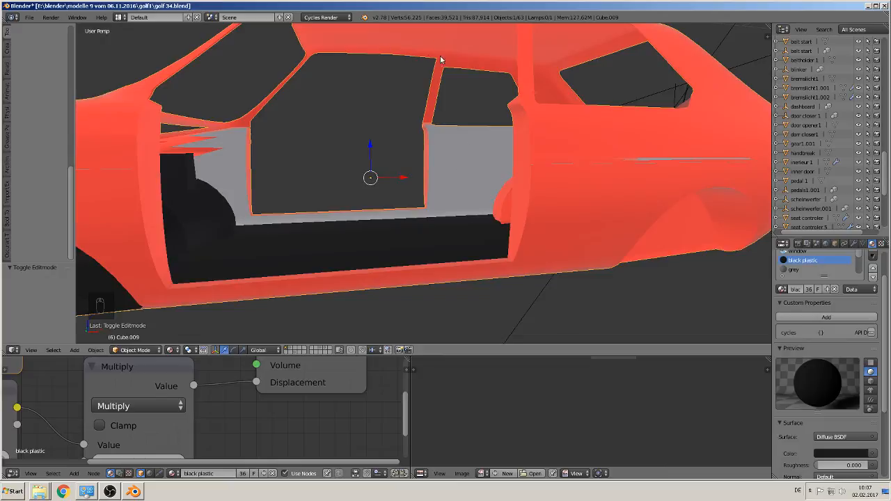
middle_drag(442, 60, 417, 151)
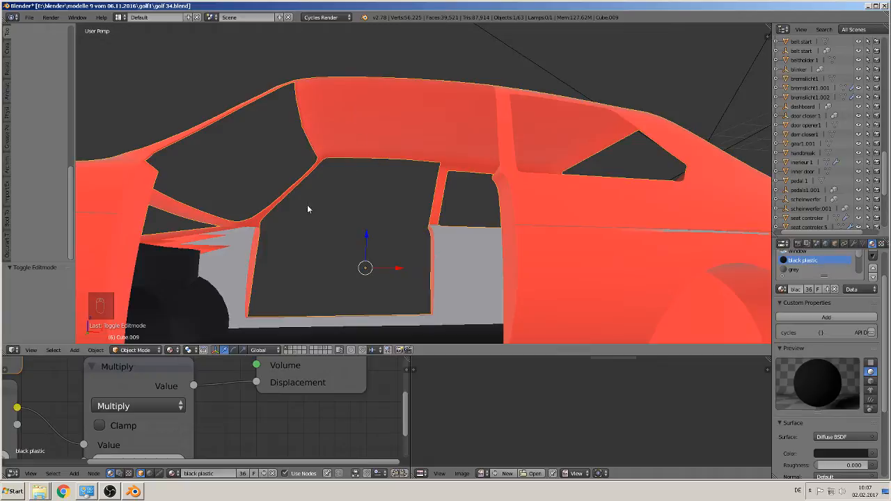
middle_drag(328, 190, 415, 342)
key(Tab)
scroll(432, 237, down, 6)
scroll(364, 199, up, 10)
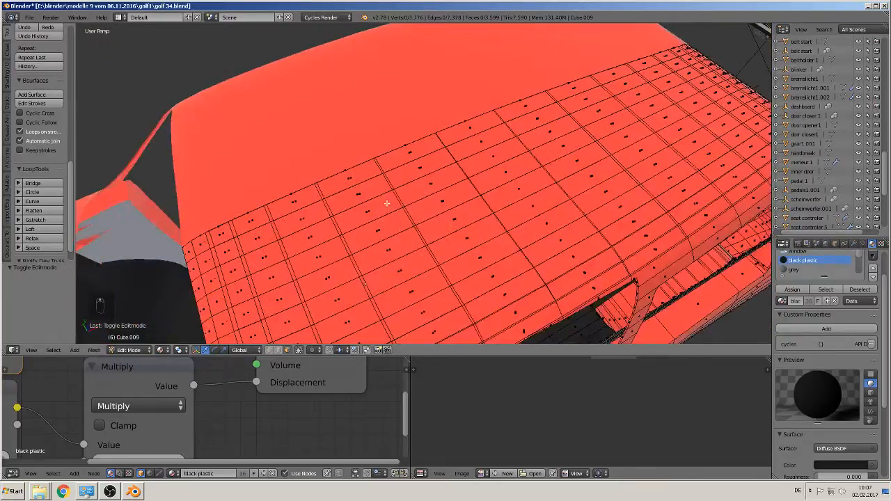
middle_drag(363, 199, 434, 121)
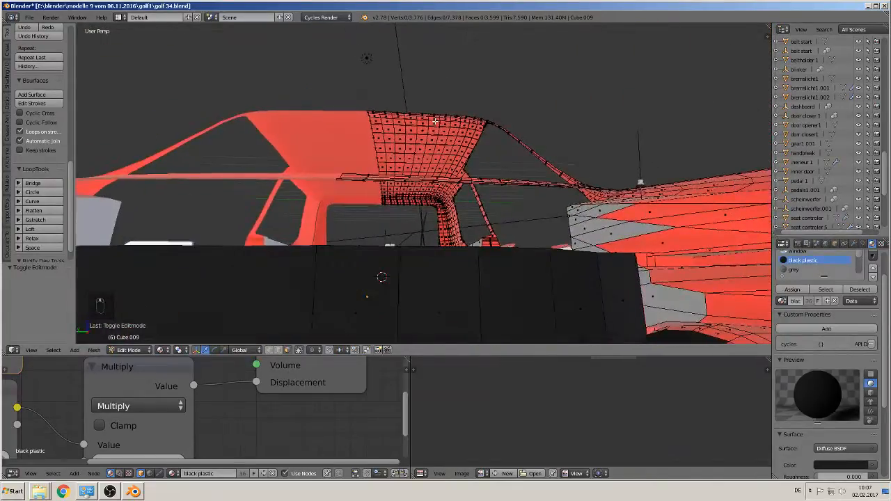
scroll(422, 141, up, 2)
scroll(421, 140, up, 2)
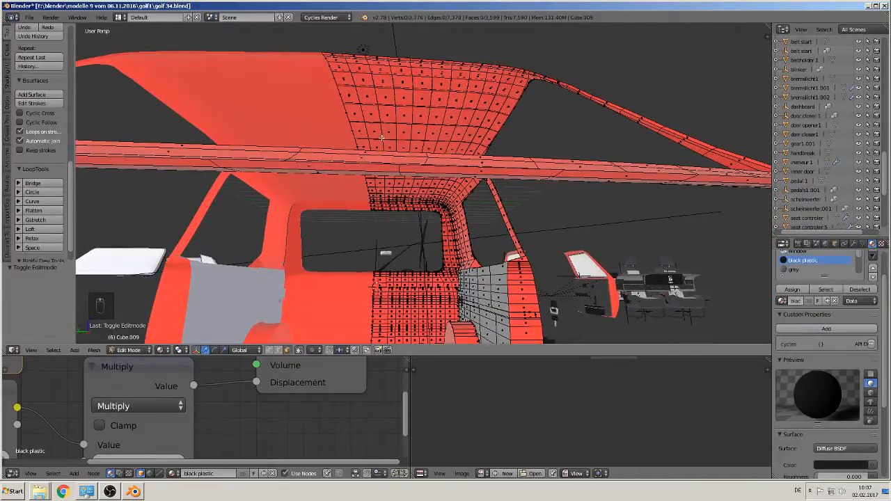
- Try to select the inner roof faces by growing the selection six times from one ceiling face
right_click(364, 144)
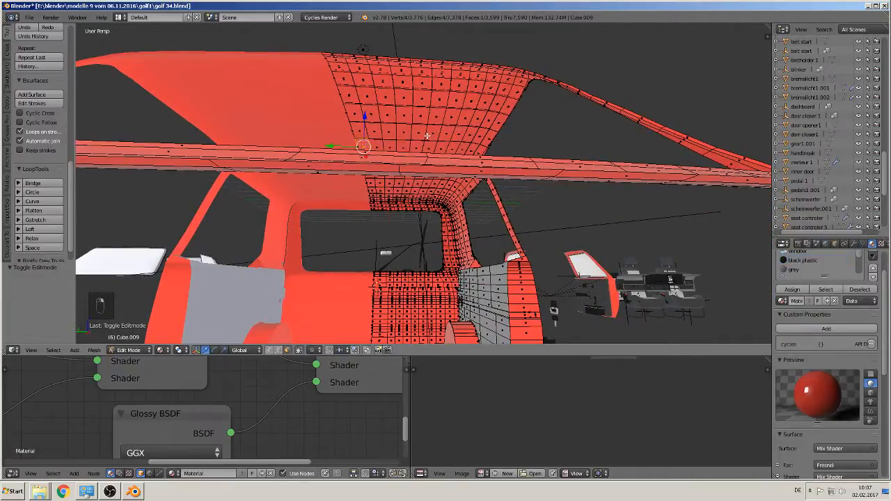
key(ctrl+KP_Add)
key(ctrl+KP_Add)
key(ctrl+KP_Add)
key(ctrl+KP_Add)
key(ctrl+KP_Add)
key(ctrl+KP_Add)
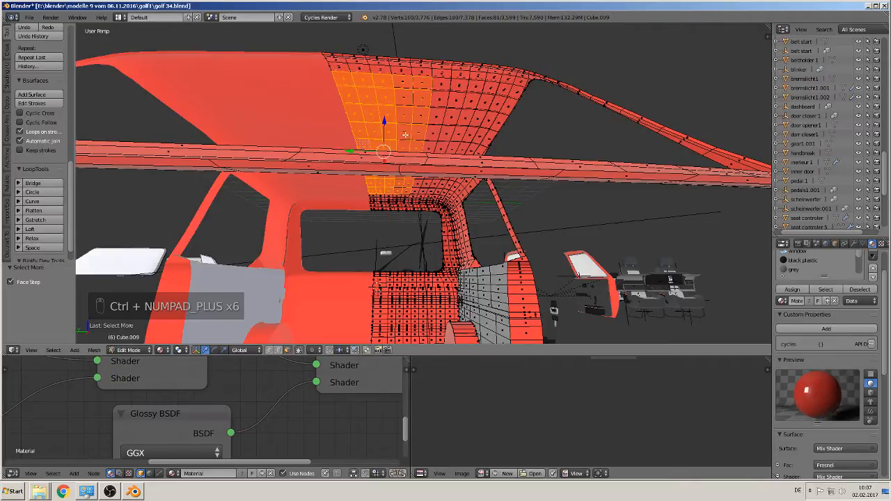
middle_drag(405, 135, 328, 130)
key(a)
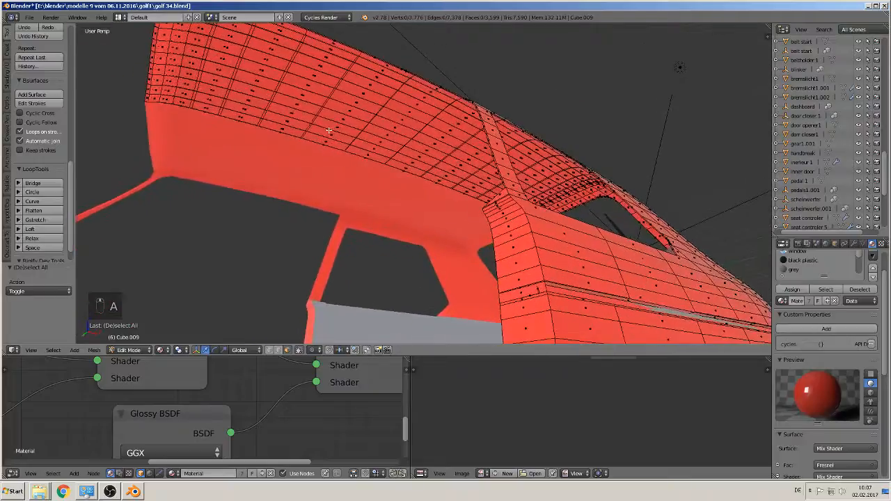
- Box-select all car body faces below the window line and hide them, leaving the roof and window pillars
scroll(388, 222, down, 8)
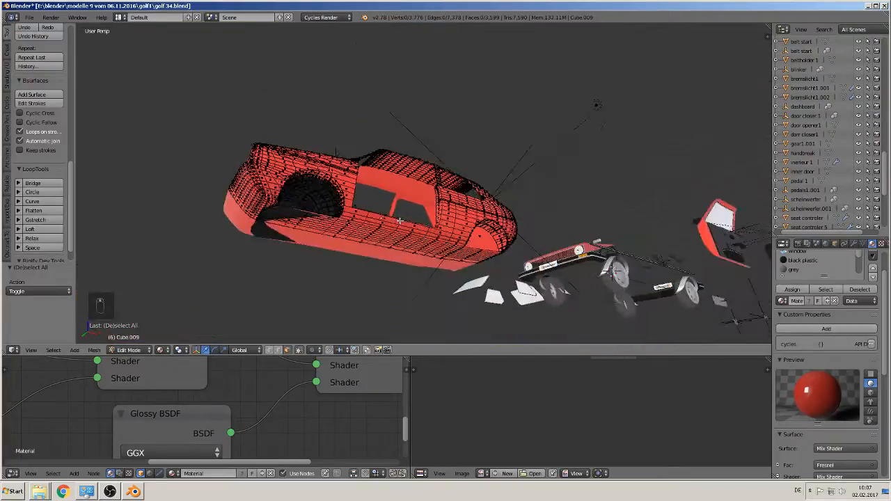
middle_drag(386, 222, 353, 255)
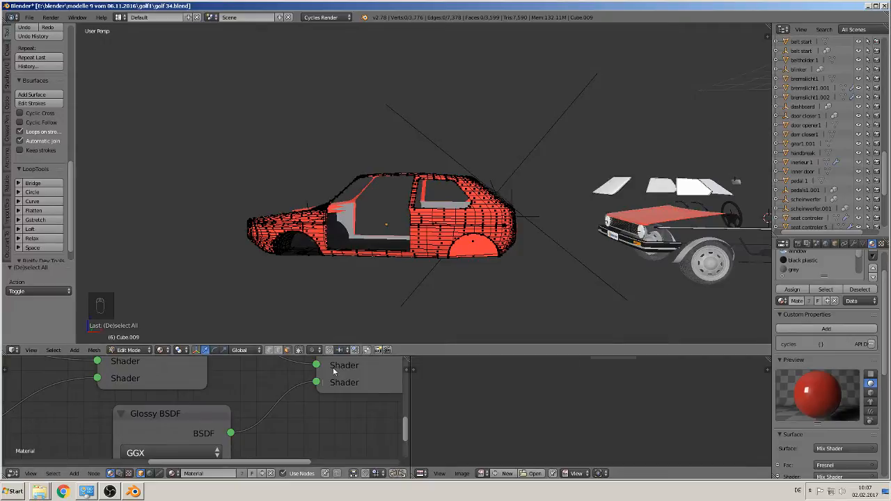
click(300, 350)
key(l)
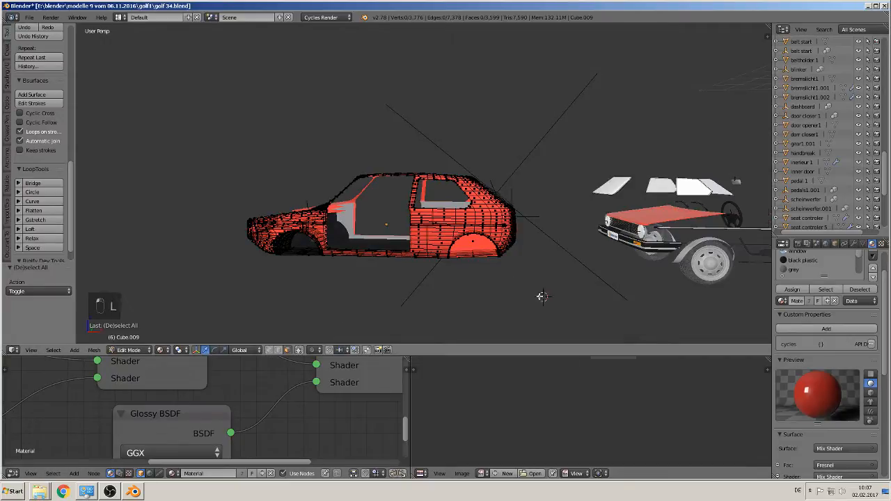
key(b)
drag(548, 294, 192, 206)
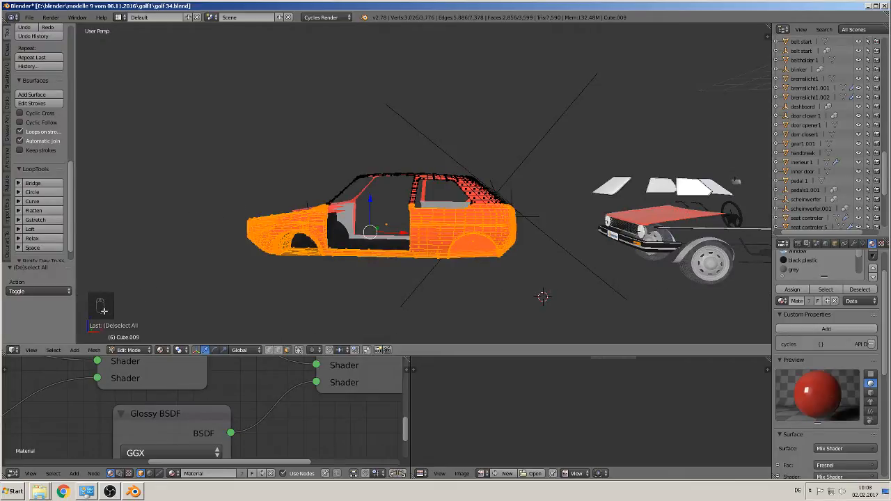
key(h)
- Select the inner ceiling faces column by column along the roof's length with shortest-path region fill, leaving out the border columns at both ends
scroll(342, 257, up, 10)
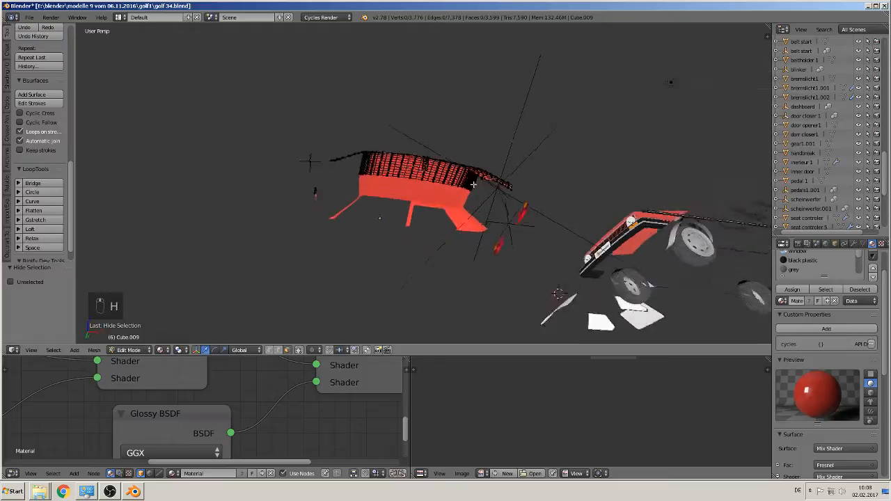
middle_drag(424, 126, 420, 115)
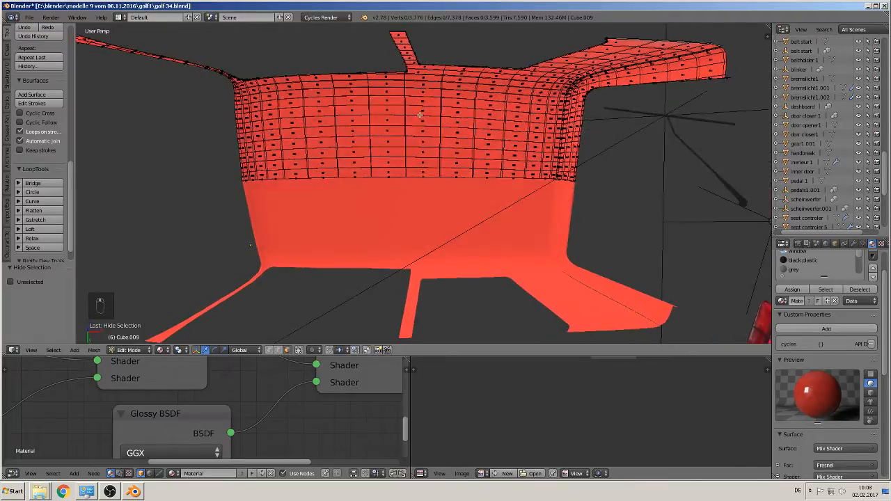
scroll(416, 124, up, 2)
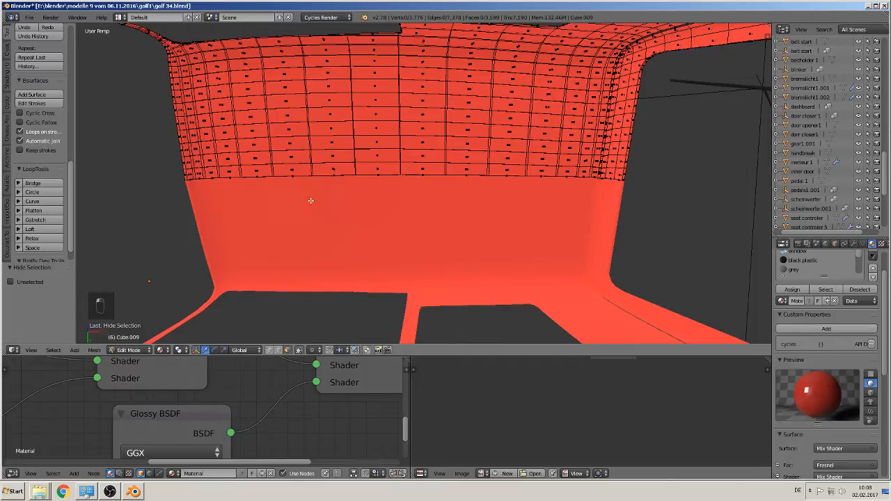
middle_drag(311, 200, 313, 160)
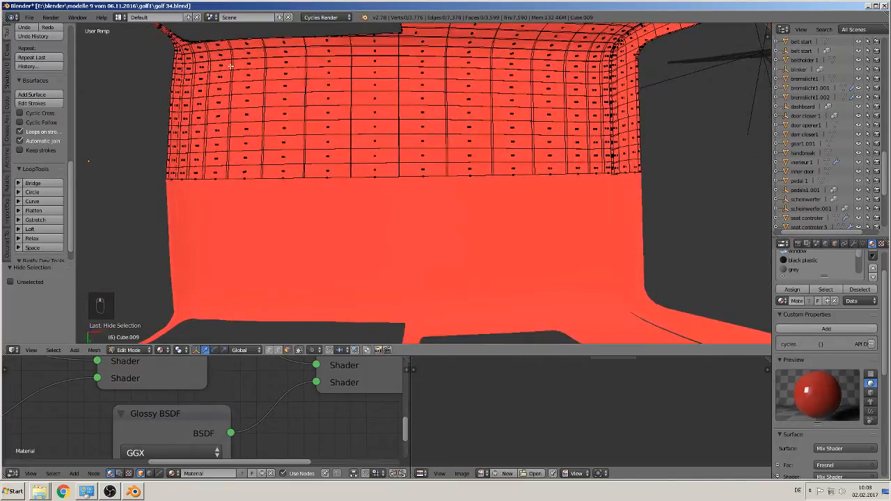
right_click(201, 47)
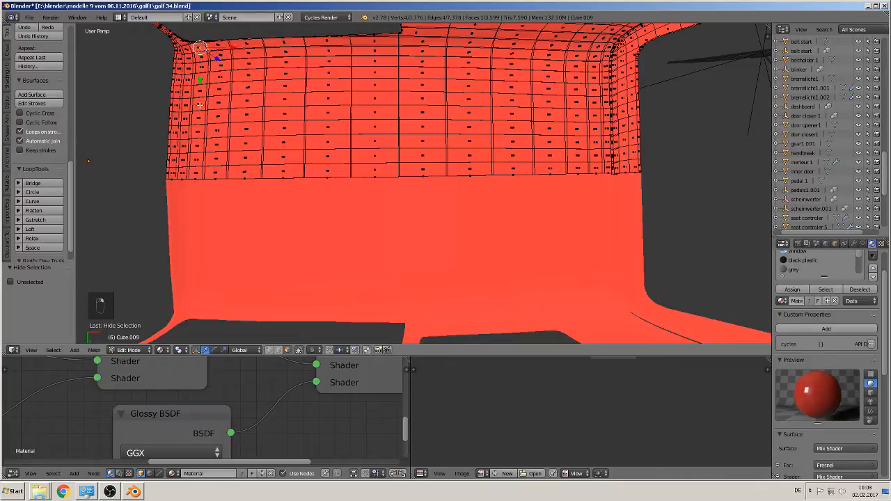
ctrl+right_click(202, 171)
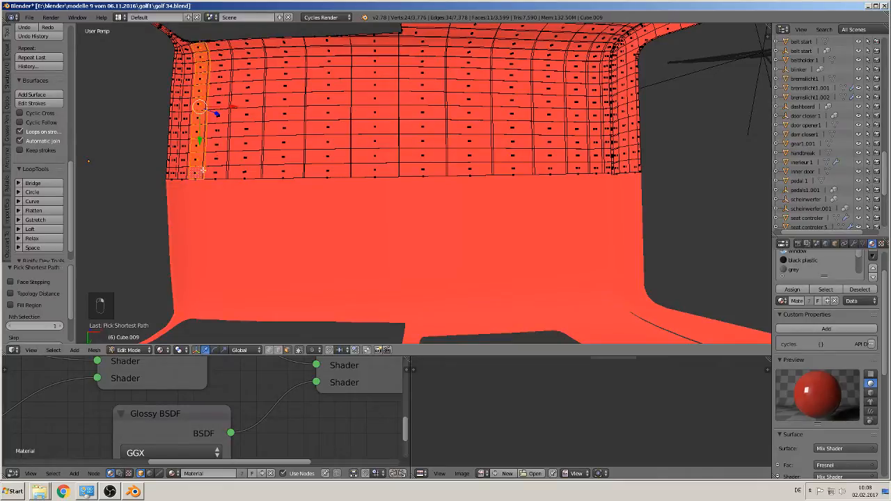
ctrl+shift+right_click(220, 55)
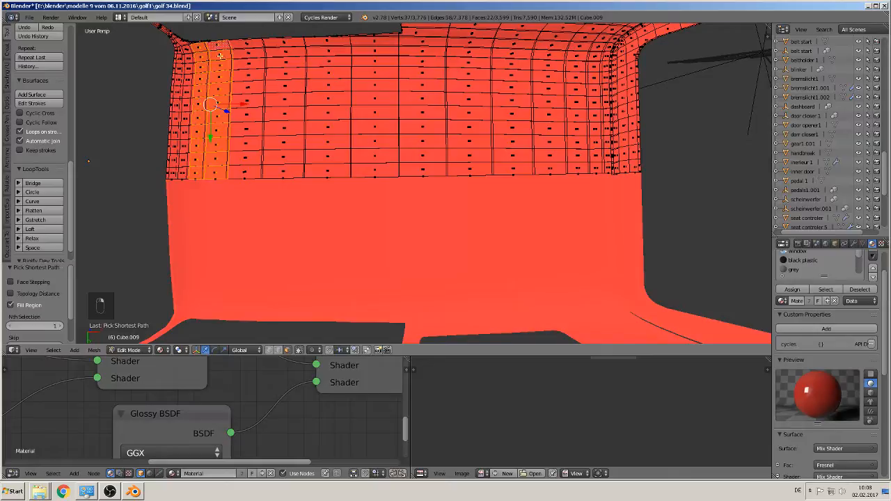
ctrl+shift+right_click(247, 172)
ctrl+shift+right_click(294, 172)
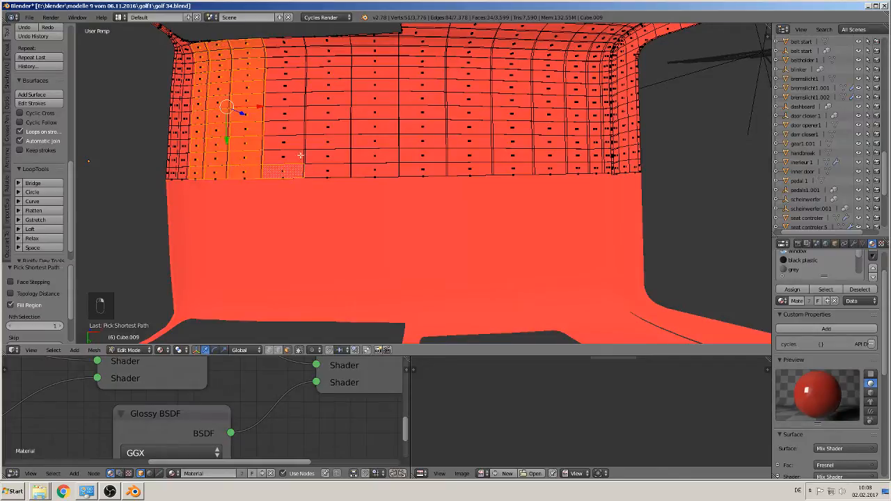
ctrl+shift+right_click(294, 52)
ctrl+shift+right_click(329, 44)
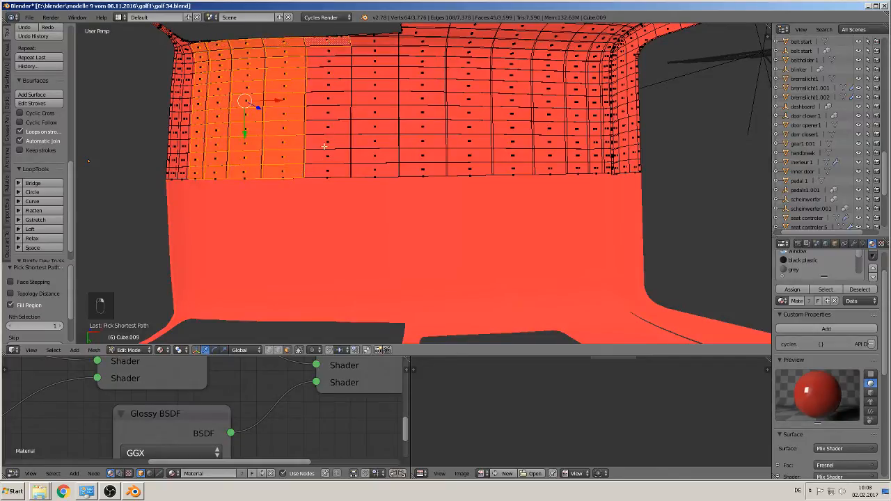
ctrl+shift+right_click(347, 163)
ctrl+shift+right_click(420, 42)
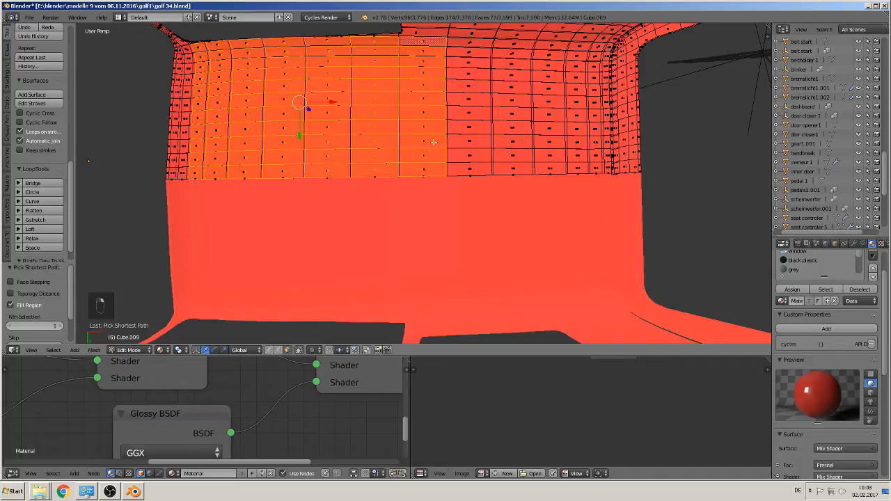
ctrl+shift+right_click(477, 46)
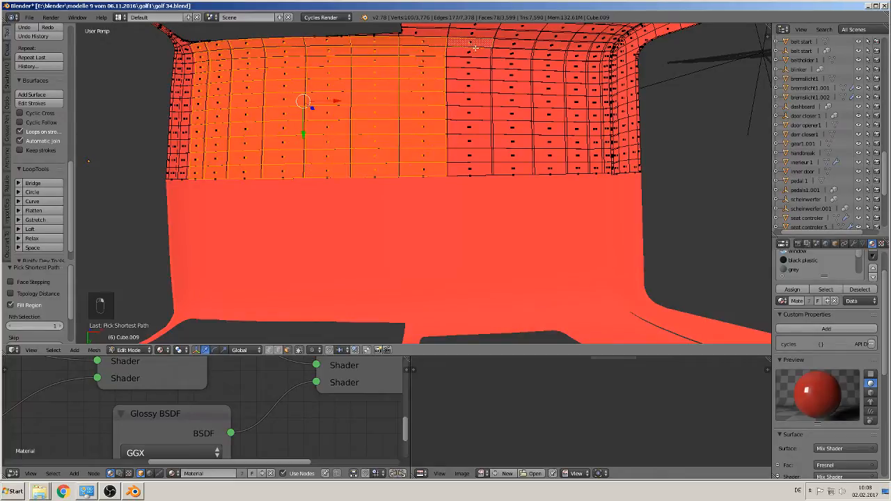
ctrl+shift+right_click(461, 174)
ctrl+shift+right_click(511, 173)
ctrl+shift+right_click(509, 46)
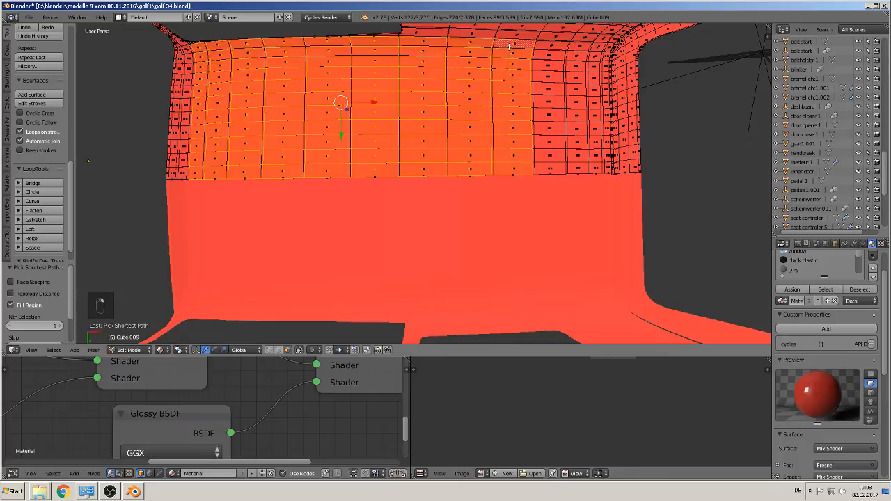
ctrl+shift+right_click(551, 54)
ctrl+shift+right_click(544, 166)
ctrl+shift+right_click(579, 167)
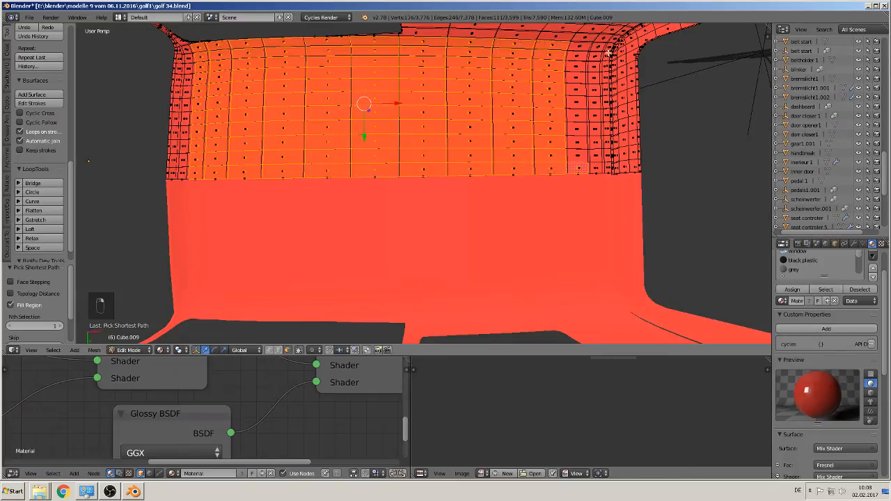
ctrl+shift+right_click(583, 46)
ctrl+shift+right_click(600, 49)
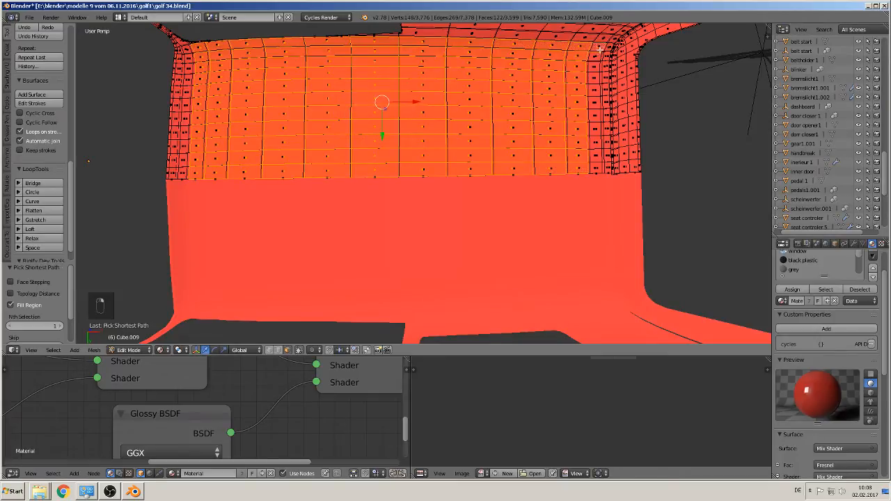
ctrl+shift+right_click(596, 169)
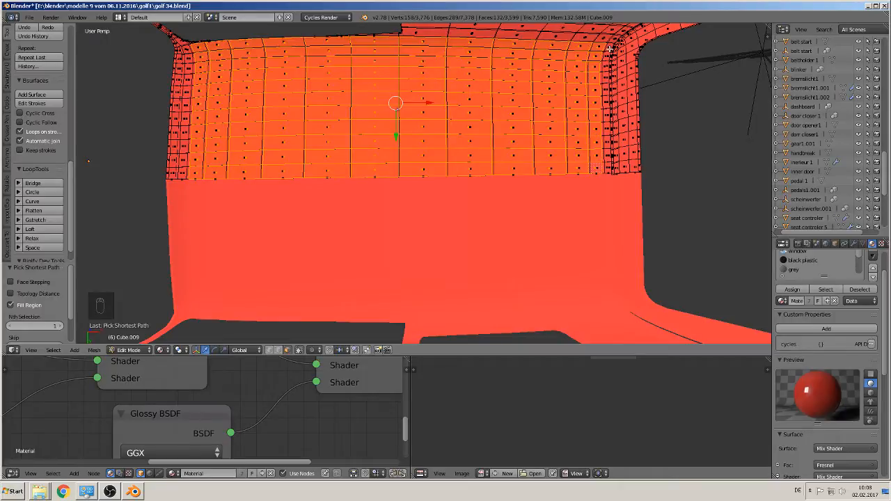
- Move the selected inner ceiling faces down along the Z axis by 0.025
middle_drag(609, 50, 464, 188)
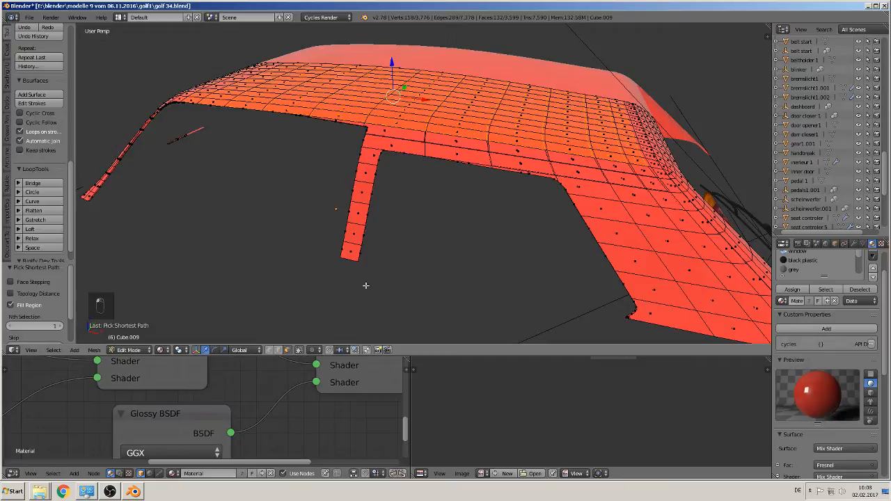
middle_drag(507, 105, 420, 223)
drag(389, 67, 395, 73)
middle_drag(333, 212, 559, 222)
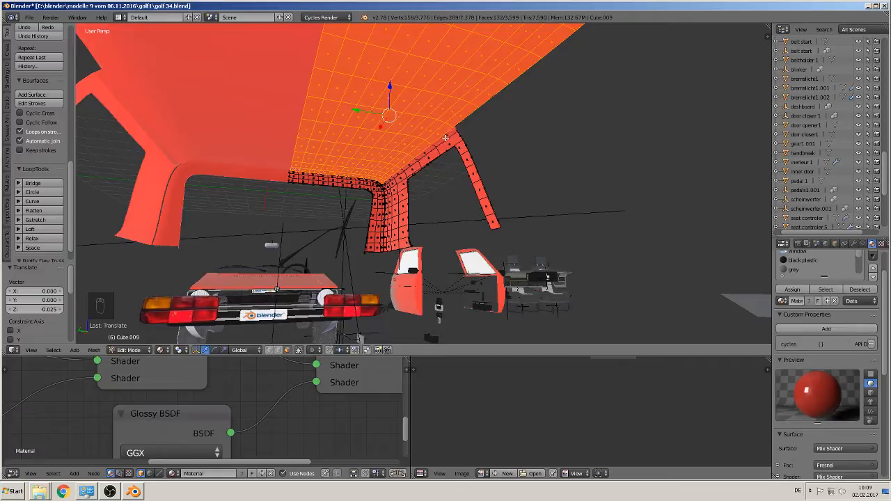
- Add the remaining ceiling faces along the roof's side edge and the face column at the windshield end to the selection
shift+right_click(446, 138)
shift+right_click(426, 151)
shift+right_click(409, 165)
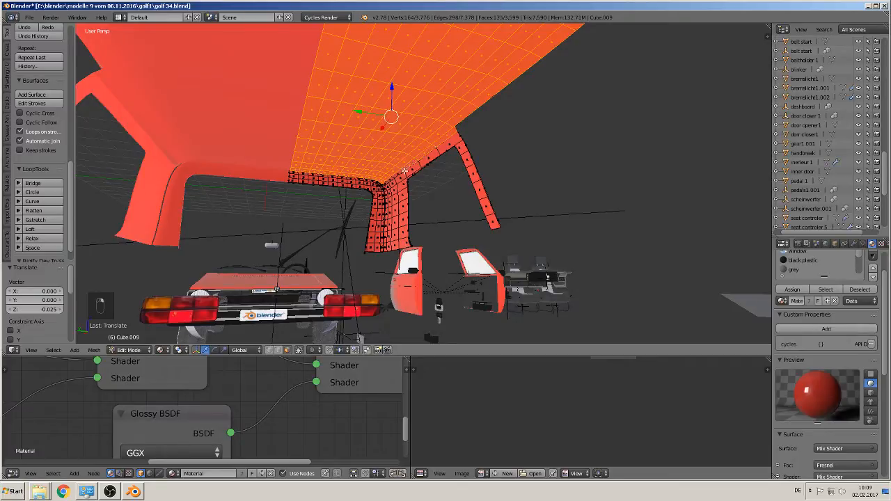
shift+right_click(398, 176)
shift+right_click(390, 182)
shift+right_click(385, 185)
middle_drag(394, 218, 445, 156)
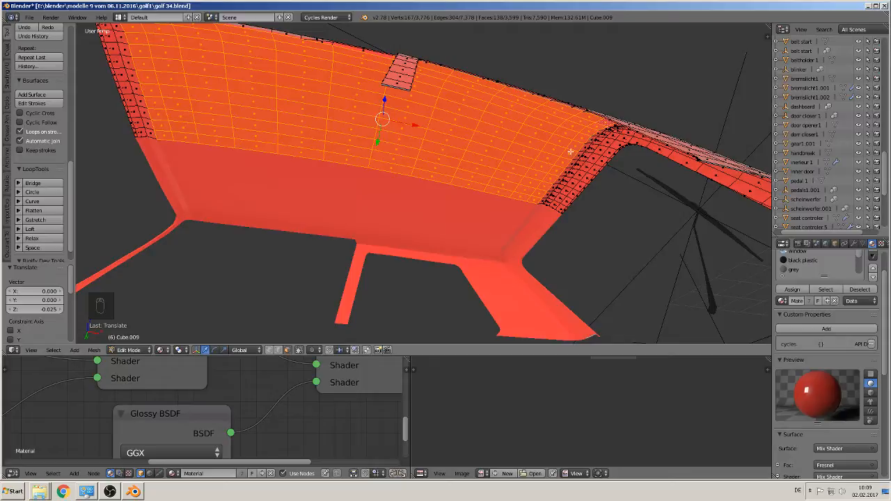
middle_drag(247, 126, 228, 99)
middle_drag(274, 68, 233, 111)
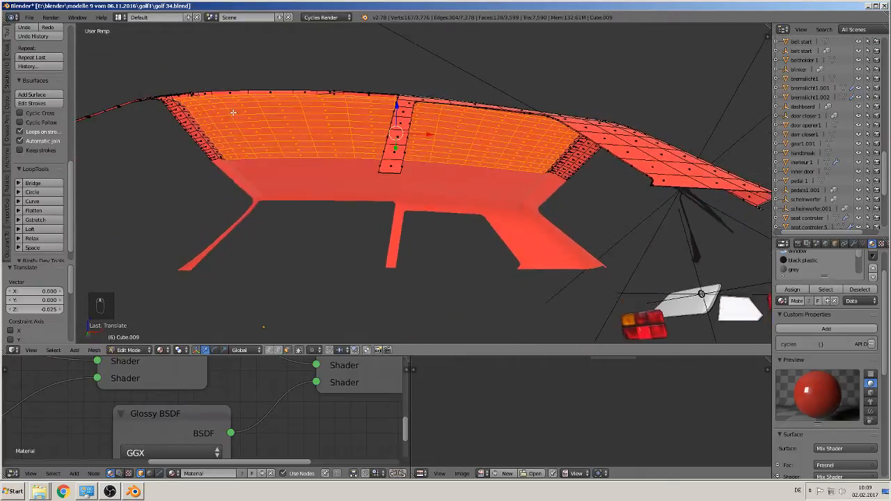
shift+right_click(181, 104)
ctrl+shift+right_click(220, 156)
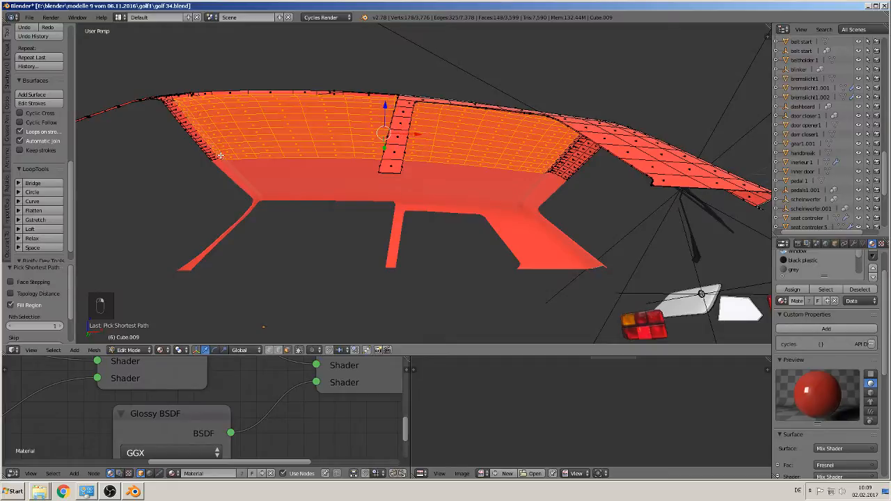
- Add a material slot to the car body and create a new material named "car heaven" in it
click(873, 269)
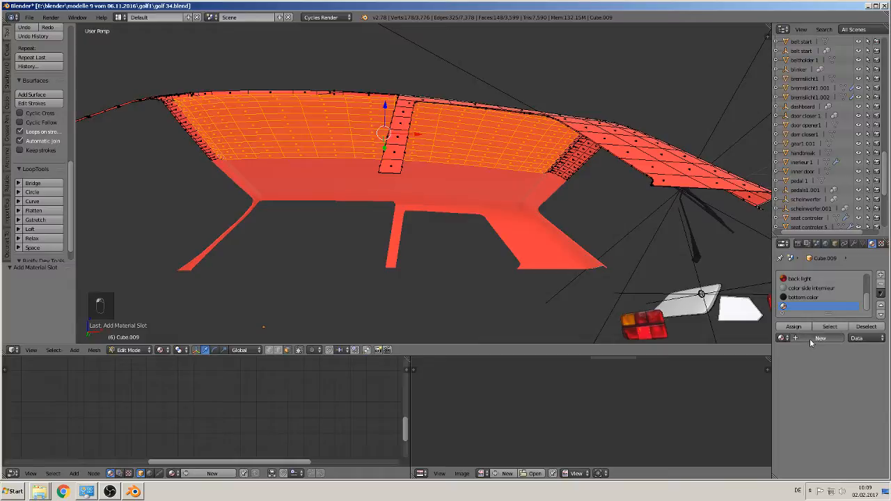
click(810, 338)
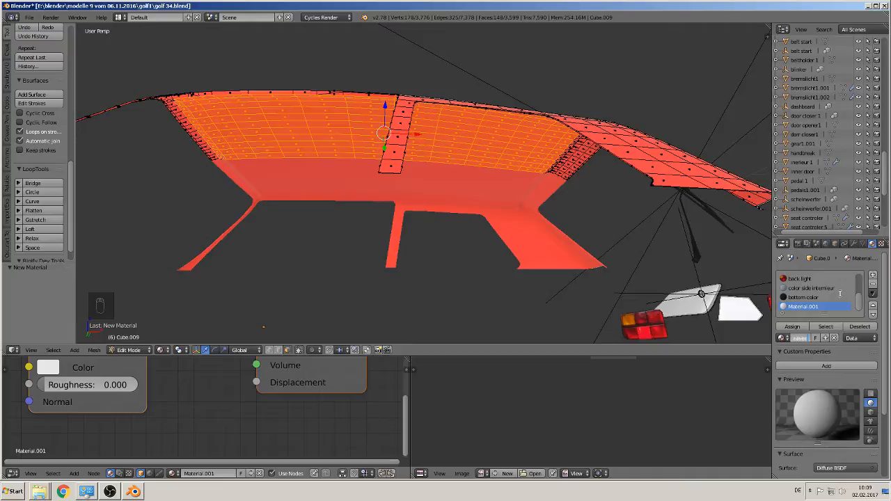
text(car heaven)
key(Return)
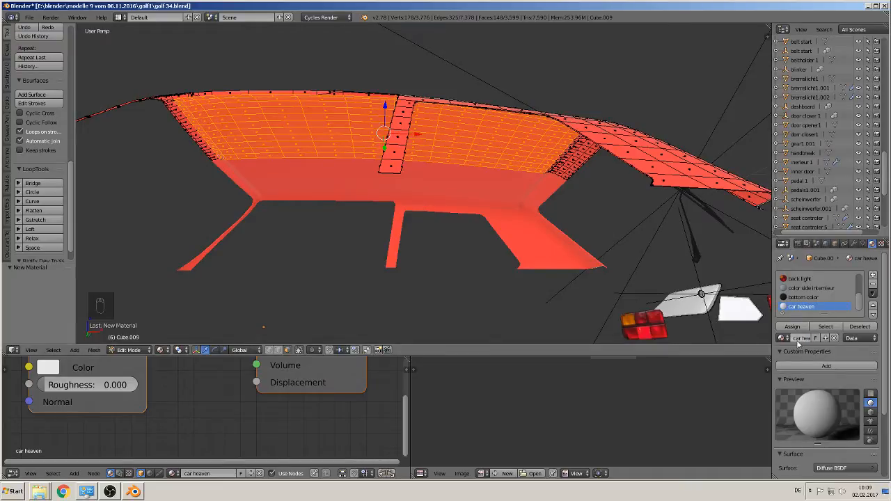
- Darken the car heaven material's diffuse color to a light grey and assign it to the selected ceiling faces
scroll(834, 398, down, 2)
scroll(837, 405, down, 3)
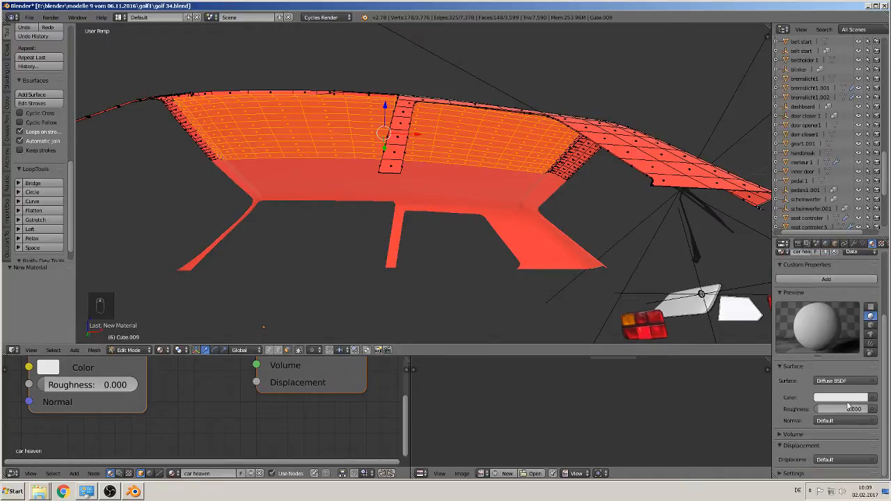
click(860, 399)
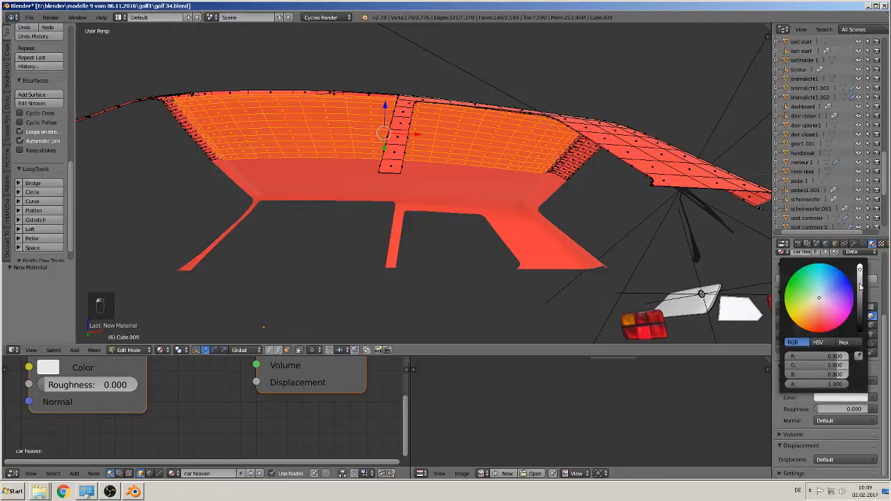
click(861, 285)
scroll(859, 386, up, 4)
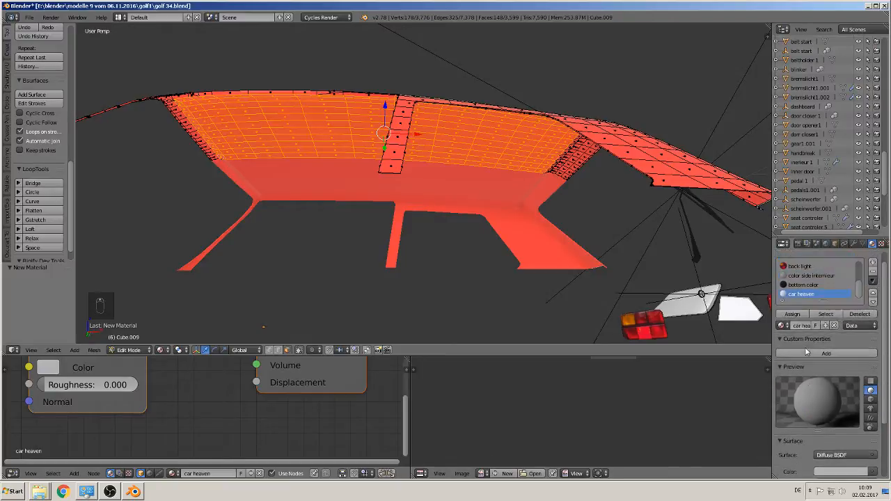
click(792, 313)
middle_drag(562, 226, 435, 172)
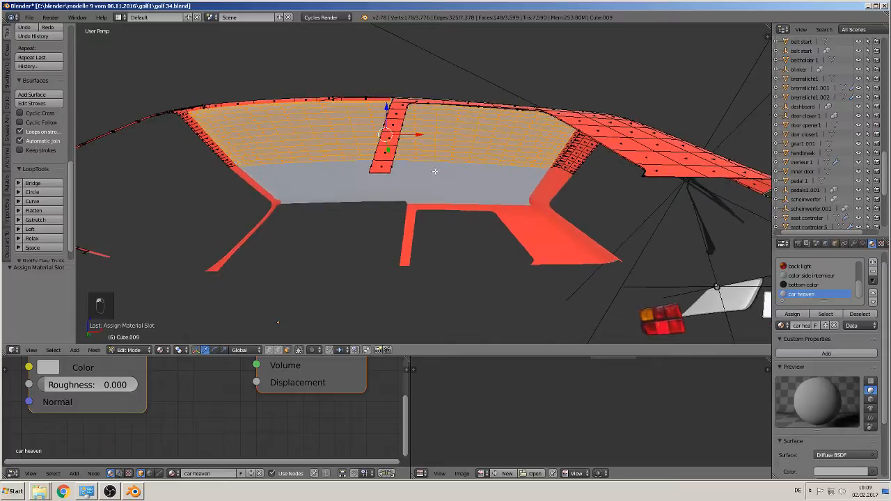
- Return to object mode, save the blend file, and view the grey ceiling inside the car body
key(Tab)
scroll(390, 188, down, 8)
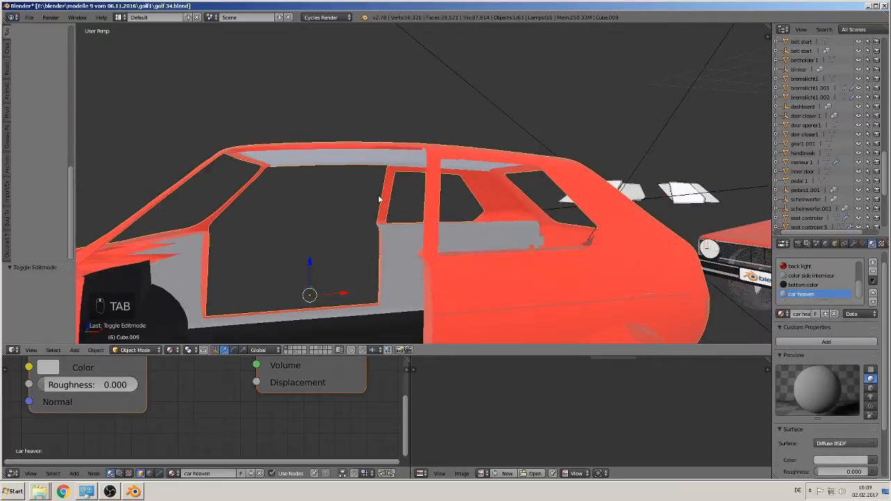
middle_drag(331, 227, 278, 209)
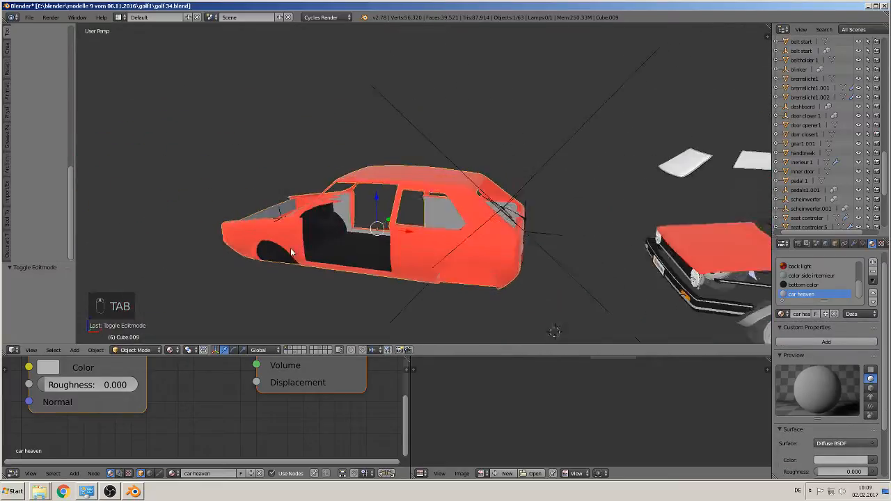
click(29, 17)
scroll(341, 209, up, 6)
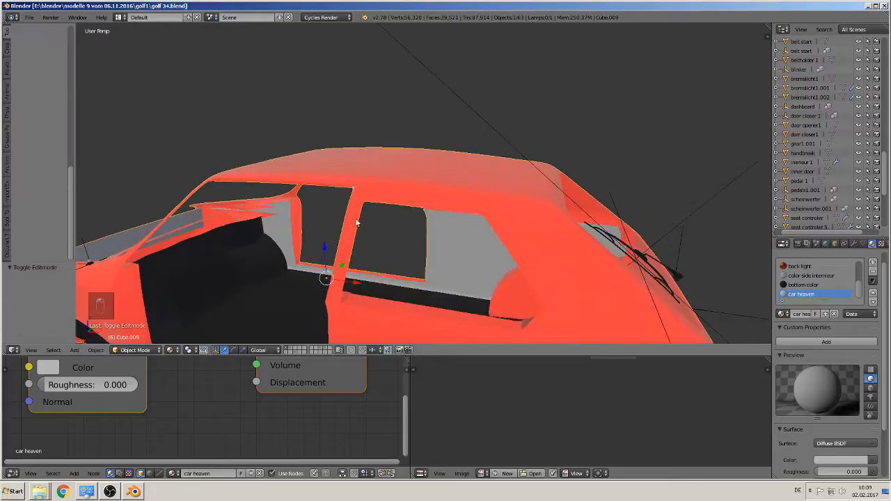
middle_drag(356, 224, 431, 183)
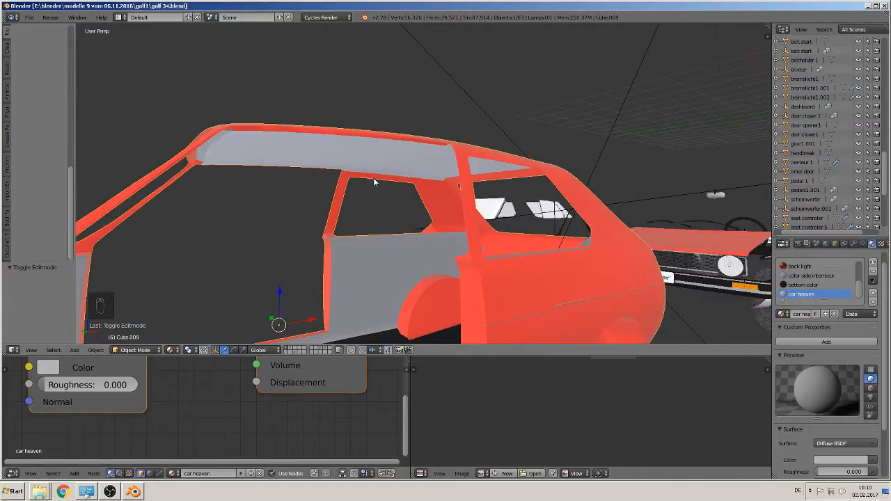
middle_drag(322, 237, 545, 183)
- In edit mode, select the inner faces of the middle window pillar from its lower end up to the roof rail
key(Tab)
middle_drag(322, 233, 324, 226)
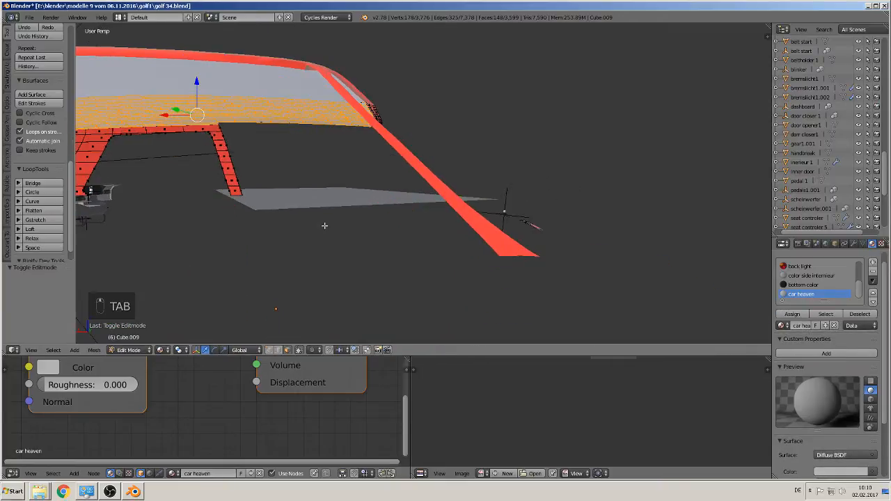
right_click(221, 190)
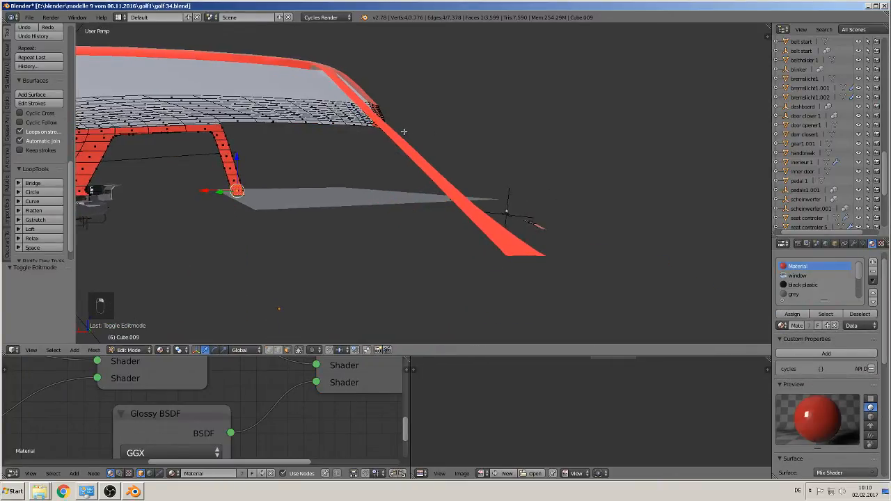
key(KP_Decimal)
key(KP_0)
key(KP_Decimal)
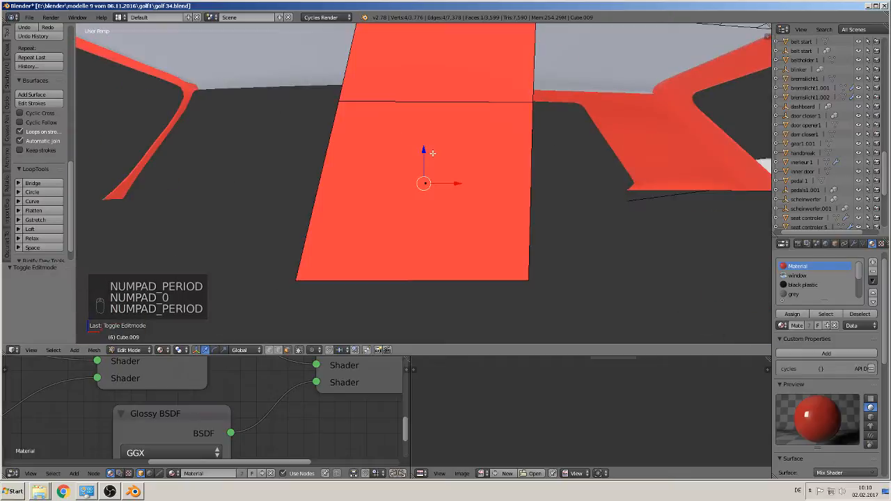
key(KP_1)
key(KP_5)
middle_drag(434, 152, 480, 155)
scroll(480, 155, down, 15)
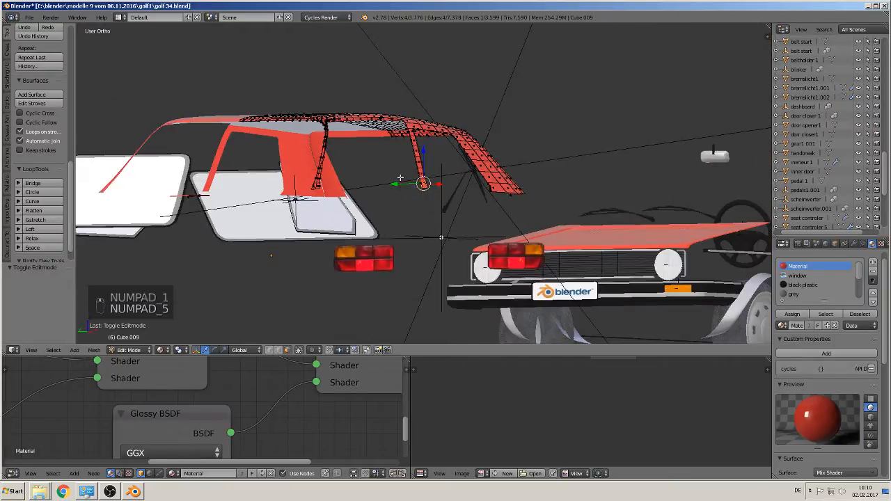
middle_drag(433, 198, 416, 263)
scroll(463, 190, up, 15)
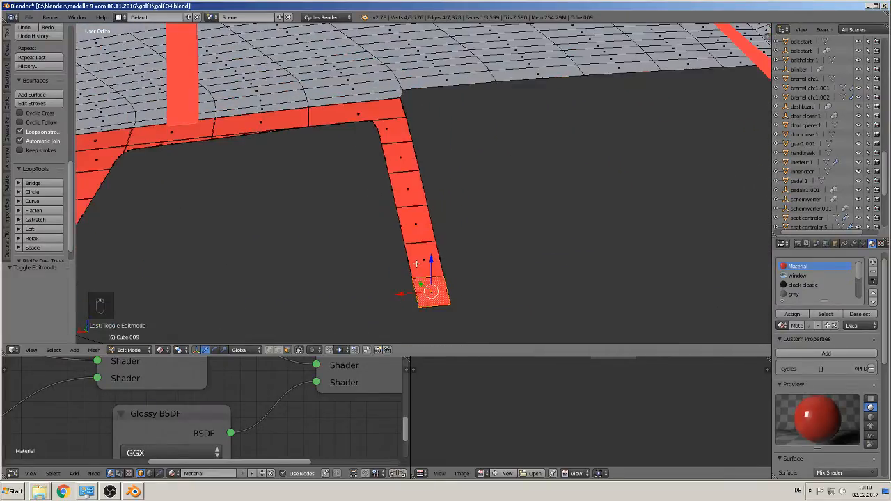
shift+right_click(422, 258)
shift+right_click(416, 223)
shift+right_click(401, 163)
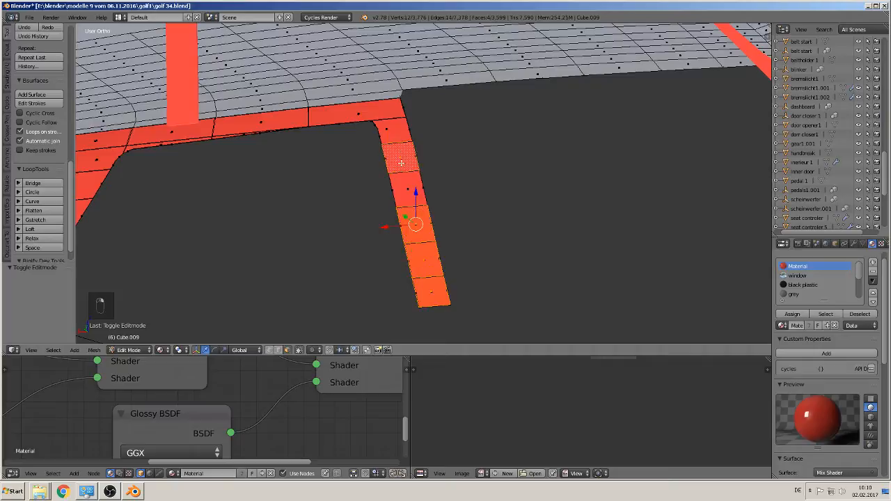
shift+right_click(402, 183)
shift+right_click(396, 130)
- Add the inner roof rail faces above the rear side window to the selection, from the middle pillar to the rear pillar
shift+right_click(358, 111)
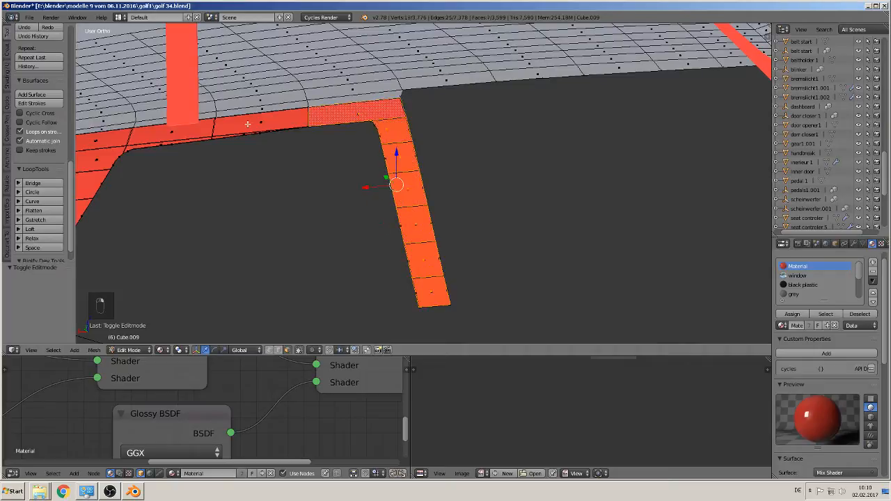
shift+right_click(241, 127)
shift+right_click(157, 148)
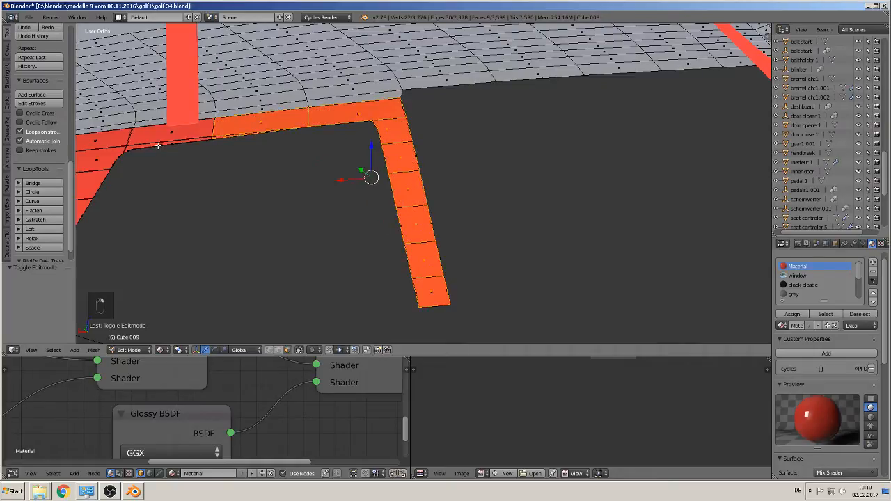
shift+right_click(158, 145)
shift+right_click(157, 133)
shift+middle_drag(129, 139, 311, 109)
shift+right_click(259, 113)
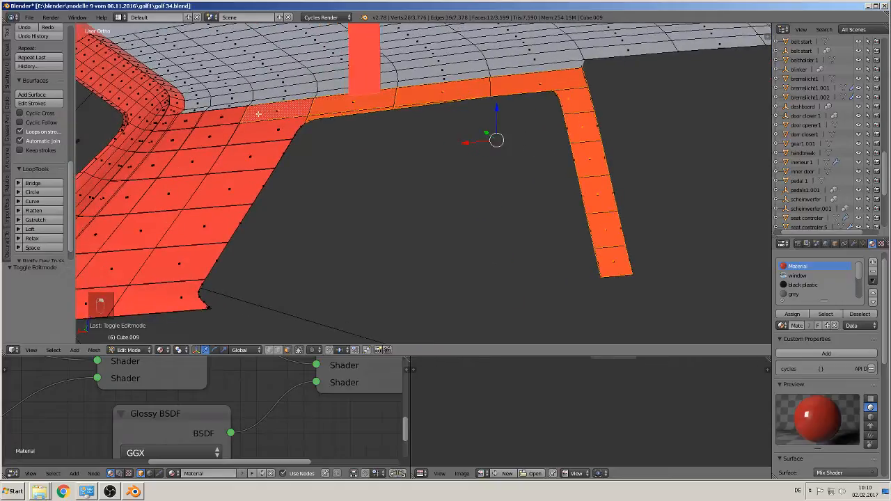
shift+right_click(212, 120)
shift+right_click(183, 126)
- Add the inner faces of the wide rear pillar to the selection, filling larger areas with shortest-path region selection
shift+right_click(169, 145)
shift+right_click(210, 138)
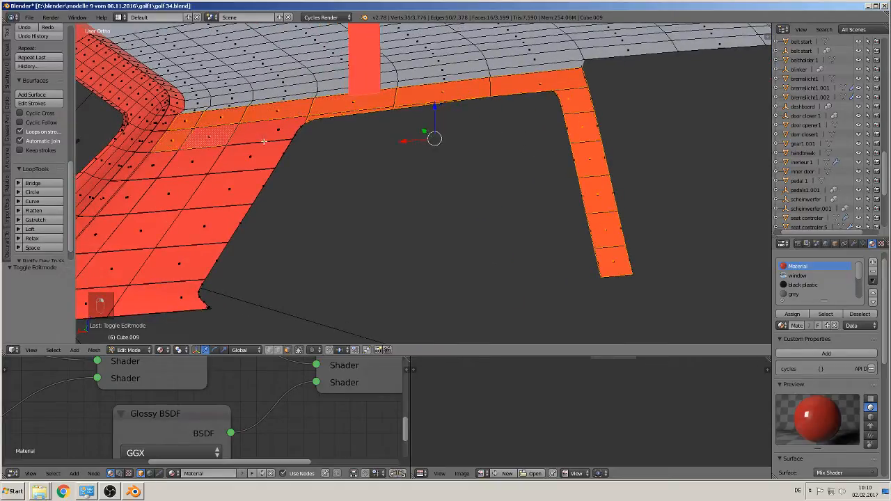
shift+right_click(263, 141)
ctrl+shift+right_click(244, 164)
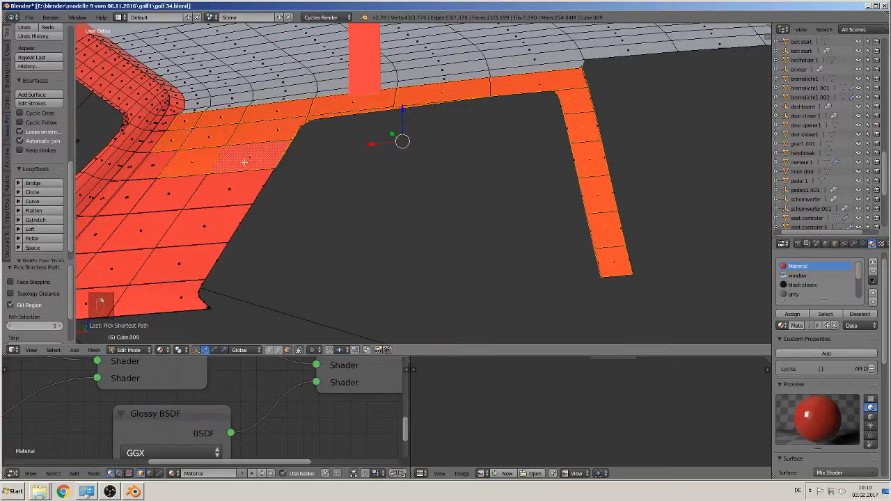
ctrl+shift+right_click(175, 269)
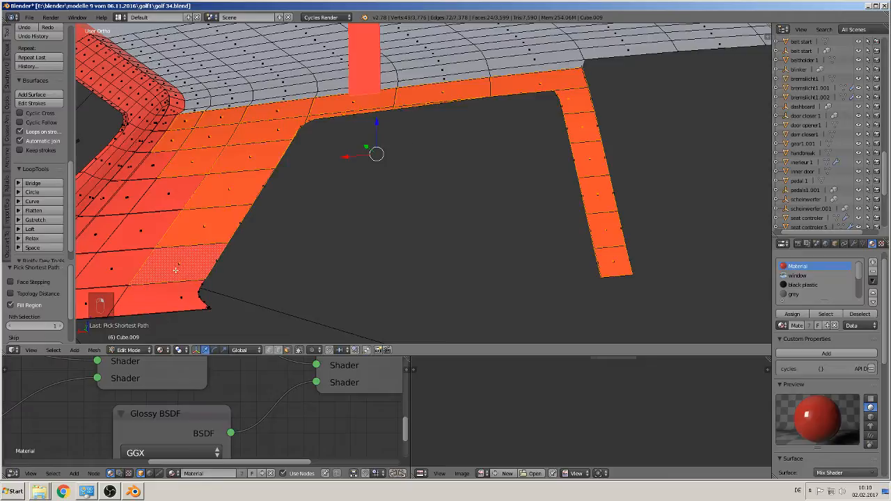
ctrl+shift+right_click(148, 296)
middle_drag(177, 245, 325, 160)
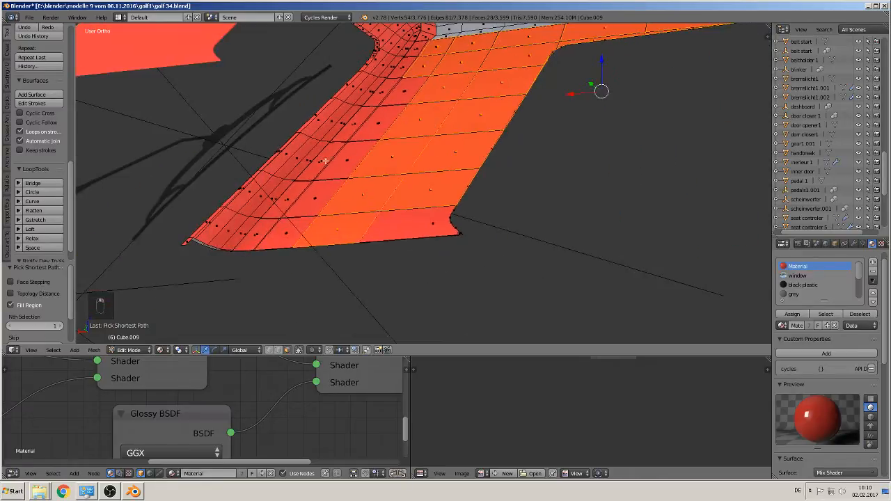
ctrl+shift+right_click(288, 232)
shift+right_click(417, 220)
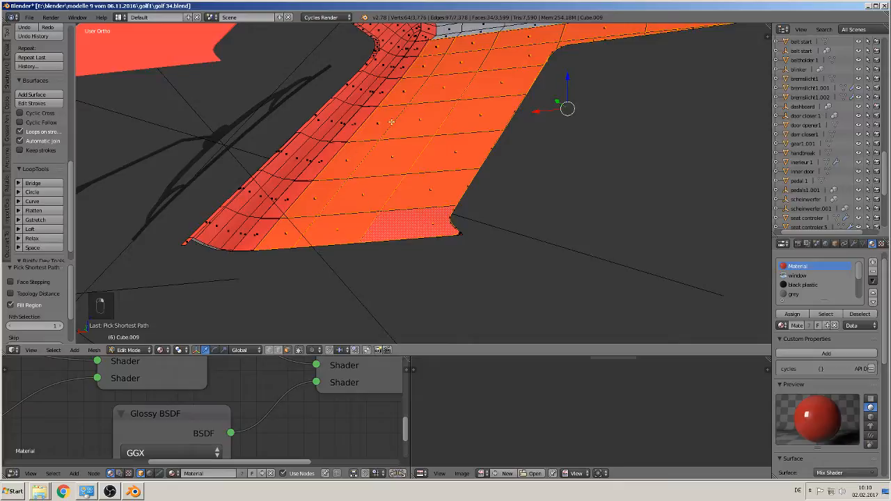
mouse_move(368, 67)
middle_down()
mouse_move(353, 43)
mouse_move(377, 70)
mouse_move(365, 66)
middle_up()
ctrl+shift+right_click(418, 43)
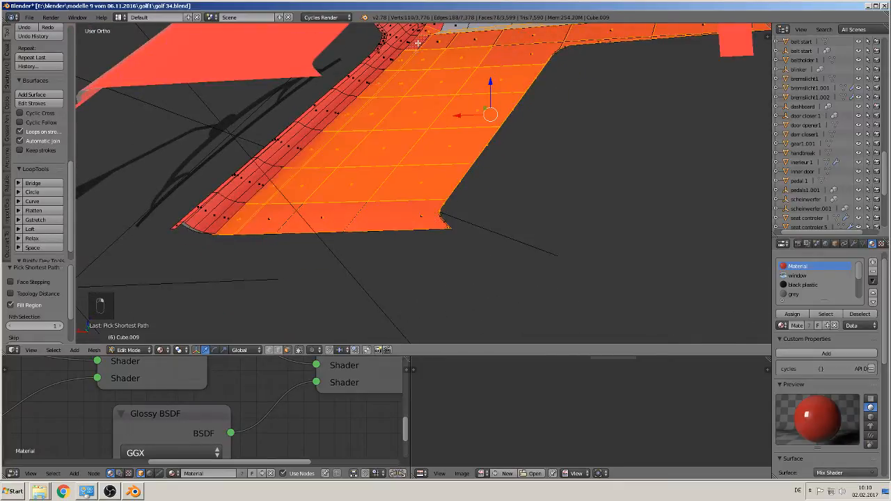
- Deselect the grey ceiling faces beside the rail and add the border strip along the ceiling's rear end to the selection
middle_drag(418, 66, 349, 179)
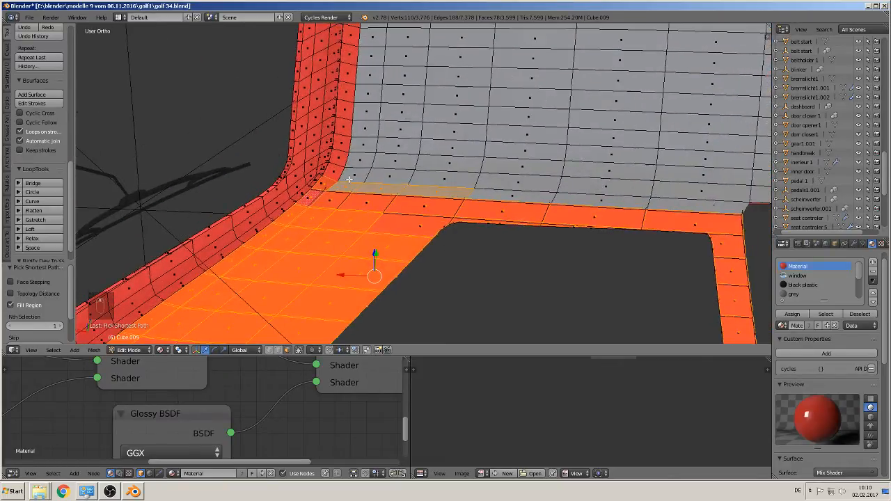
shift+right_click(427, 194)
shift+right_click(384, 189)
shift+right_click(350, 186)
shift+middle_drag(388, 102, 378, 271)
ctrl+right_click(341, 185)
scroll(341, 185, down, 6)
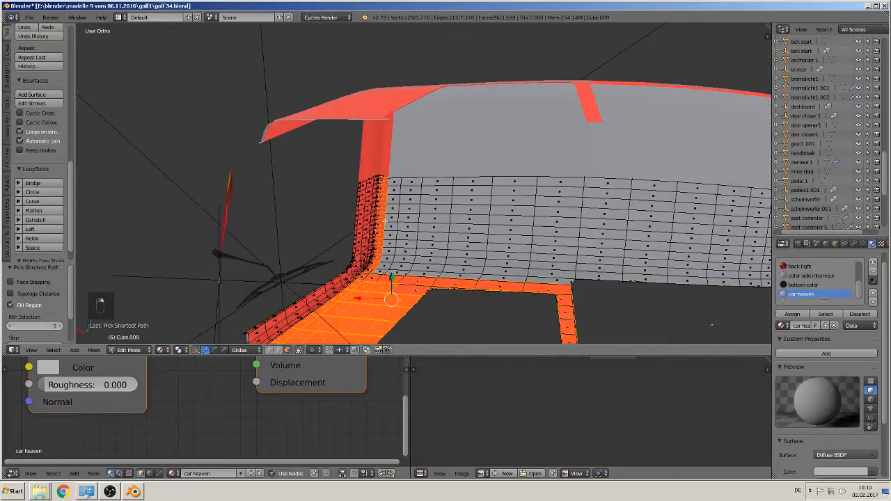
- Try to move the selected pillar and rail faces along the Y axis by 0.022
middle_drag(405, 235, 497, 230)
middle_drag(618, 229, 402, 242)
drag(400, 235, 398, 235)
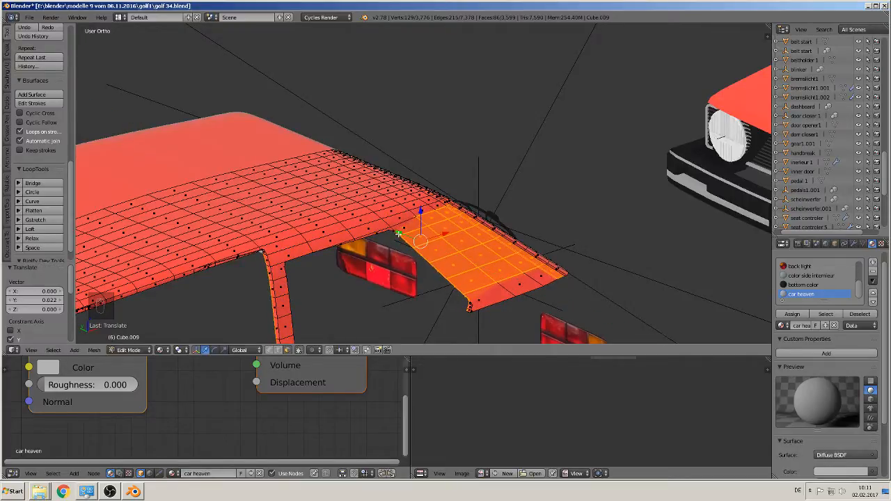
key(ctrl+z)
key(ctrl+z)
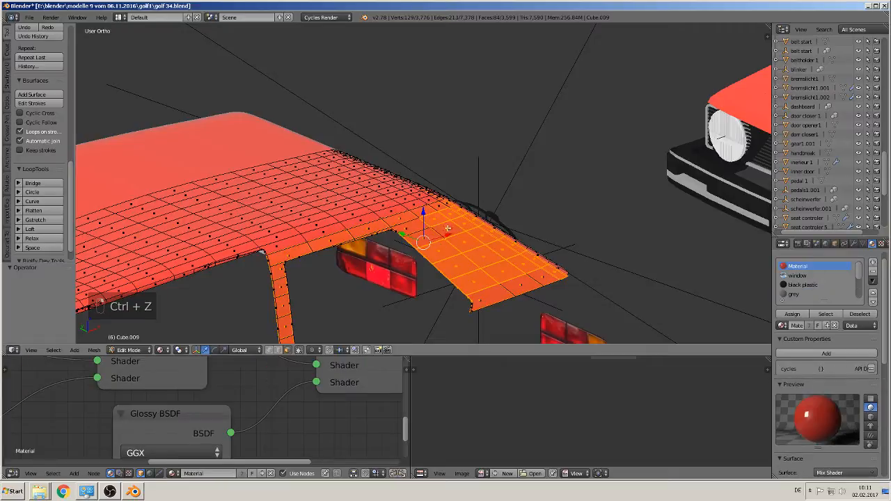
- Deselect the outer skin faces of the wide rear pillar that were caught in the selection
shift+right_click(463, 225)
shift+right_click(466, 248)
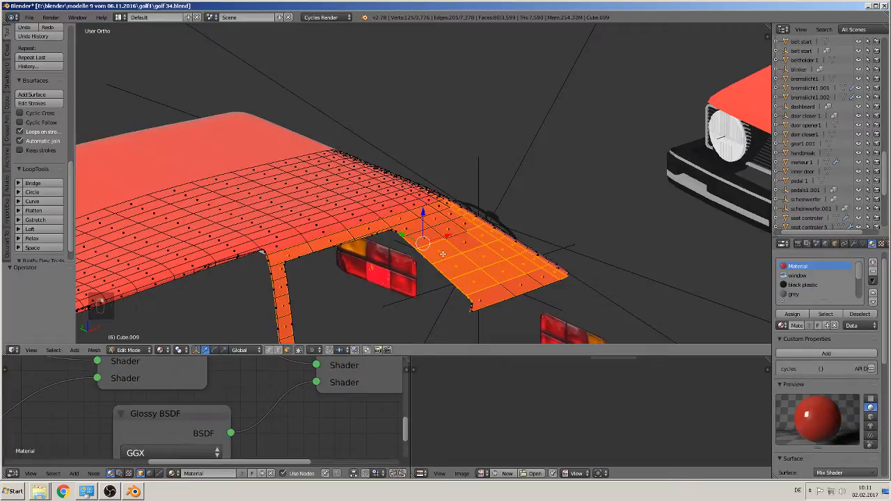
shift+right_click(443, 255)
shift+right_click(457, 268)
shift+right_click(485, 262)
shift+right_click(498, 280)
shift+right_click(477, 282)
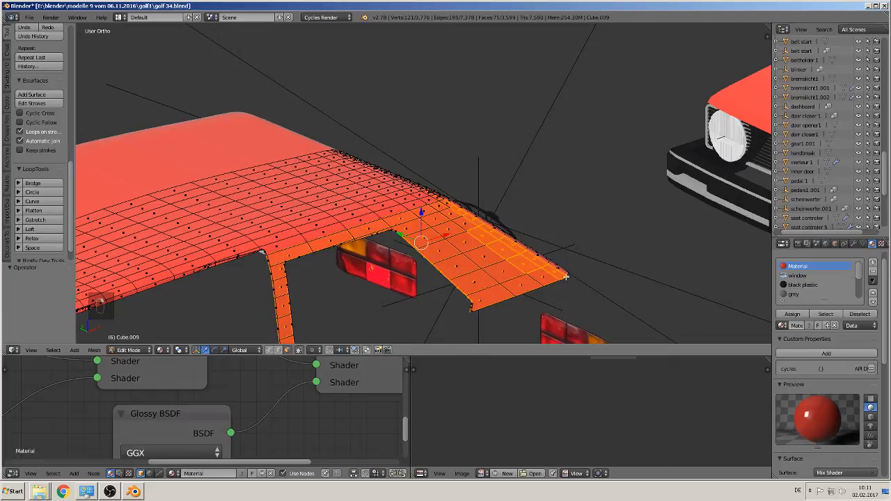
middle_drag(477, 282, 428, 273)
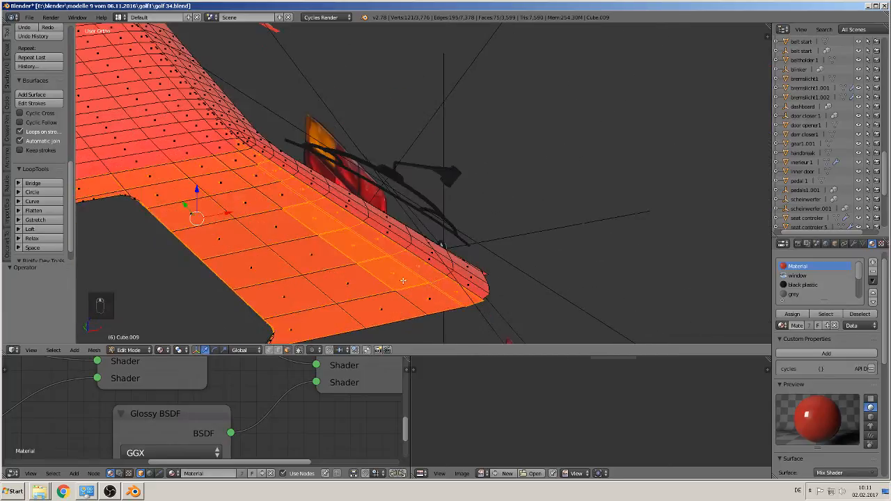
- Deselect the remaining outer faces near the rear edge of the wide rear pillar
shift+right_click(401, 278)
shift+right_click(363, 252)
shift+right_click(311, 222)
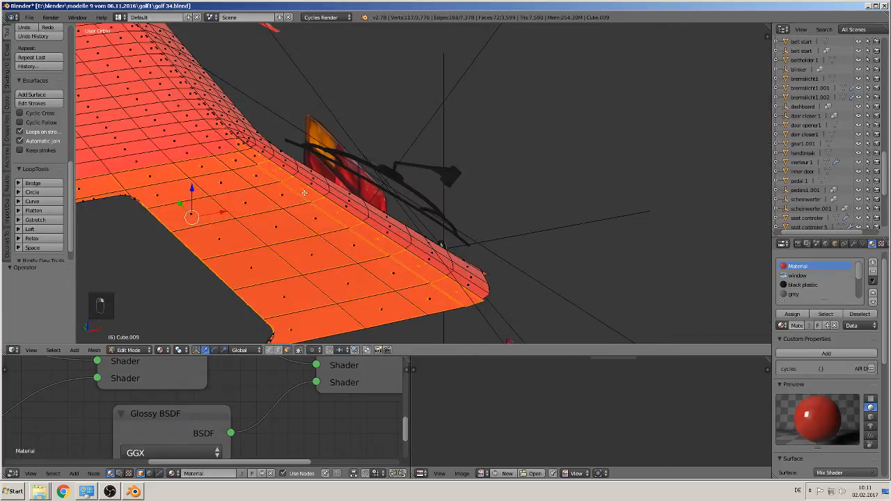
shift+right_click(272, 168)
shift+right_click(272, 169)
shift+right_click(420, 266)
shift+right_click(427, 268)
shift+right_click(428, 265)
shift+right_click(425, 263)
middle_drag(408, 268, 277, 199)
- Try to move the selected pillar and rail faces 0.007 along the Y axis
key(g)
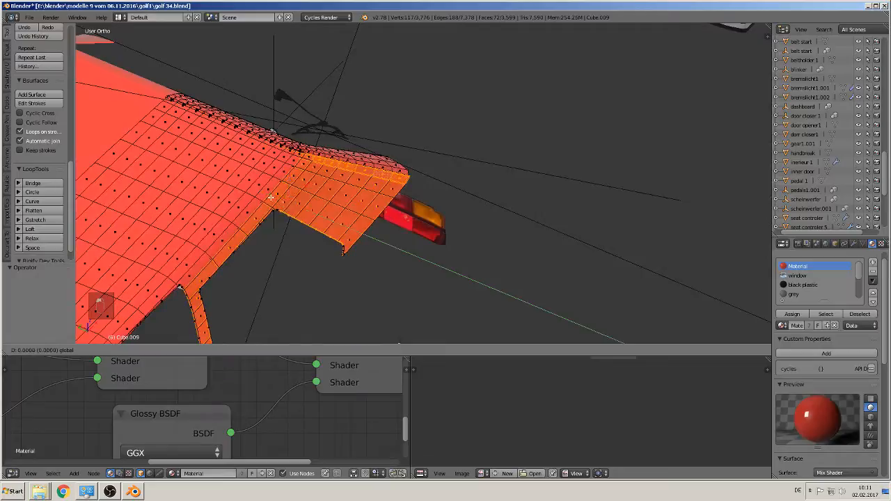
click(268, 197)
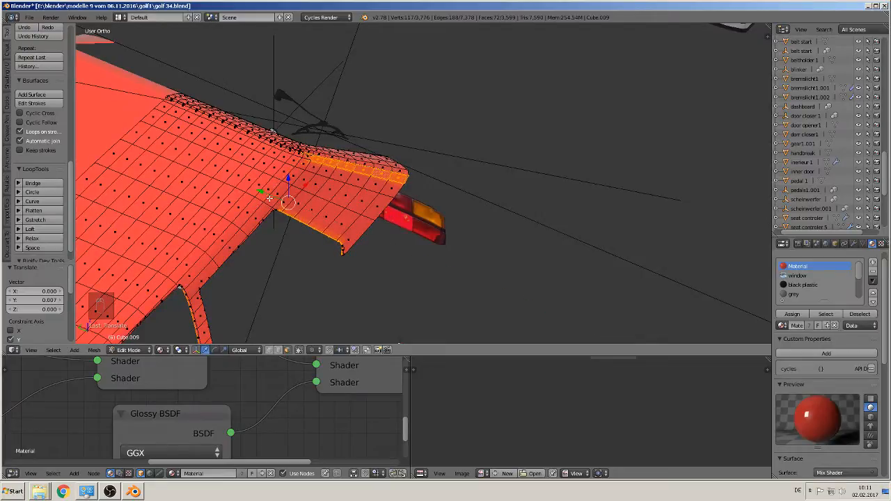
key(ctrl+z)
key(ctrl+z)
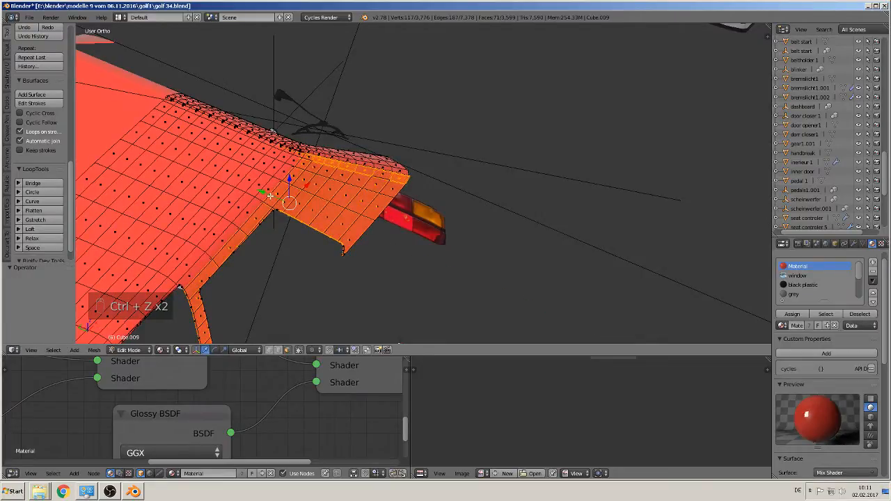
- Try shortest-path region selection on the strip along the rear pillar's back edge, and clear the whole selection
shift+right_click(318, 161)
ctrl+shift+right_click(405, 179)
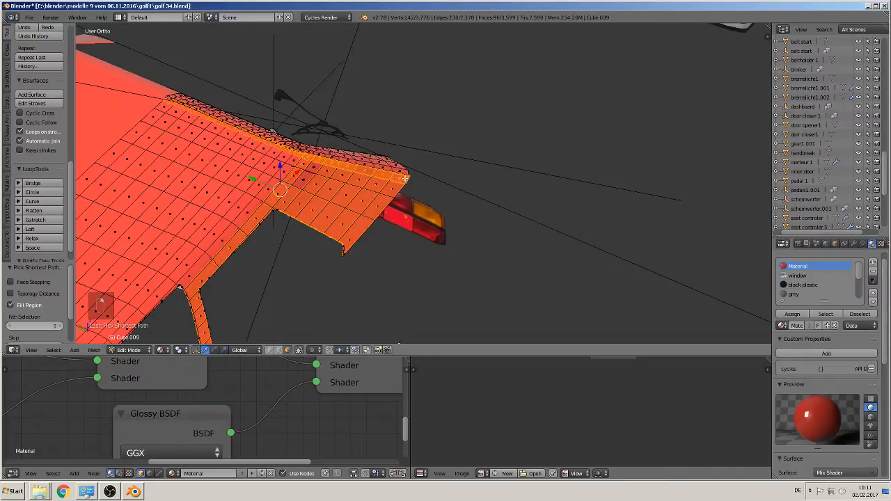
ctrl+shift+right_click(401, 178)
ctrl+shift+right_click(395, 178)
ctrl+shift+right_click(396, 177)
ctrl+shift+right_click(396, 177)
ctrl+shift+right_click(398, 178)
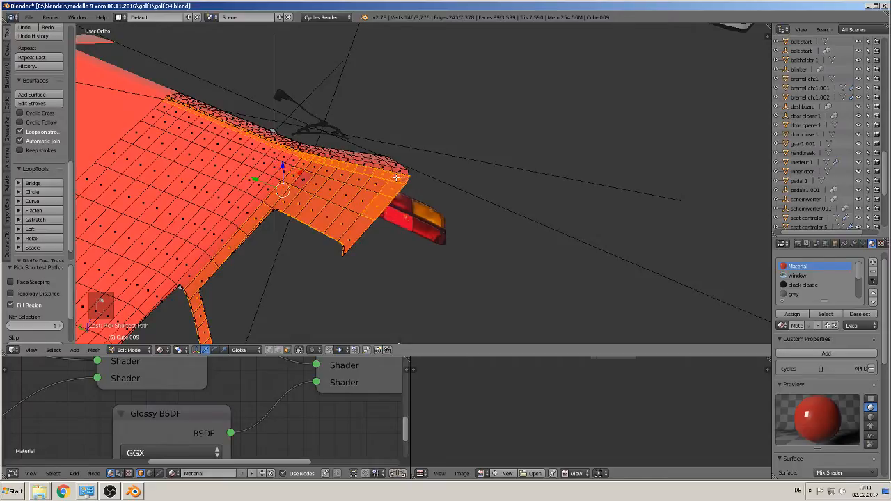
ctrl+shift+right_click(397, 178)
ctrl+shift+right_click(384, 177)
ctrl+shift+right_click(382, 181)
key(a)
- Select the flat inner faces of the wide rear pillar from inside with shortest-path region selection, leaving out the curved rear edge
middle_drag(338, 206, 413, 173)
scroll(413, 172, up, 3)
shift+middle_drag(231, 255, 373, 179)
scroll(374, 171, up, 2)
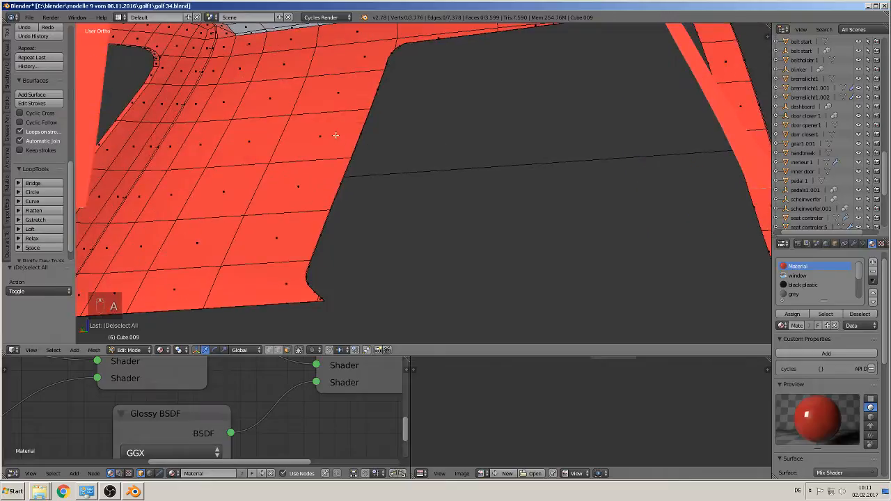
shift+middle_drag(337, 139, 358, 203)
scroll(351, 195, down, 2)
right_click(313, 133)
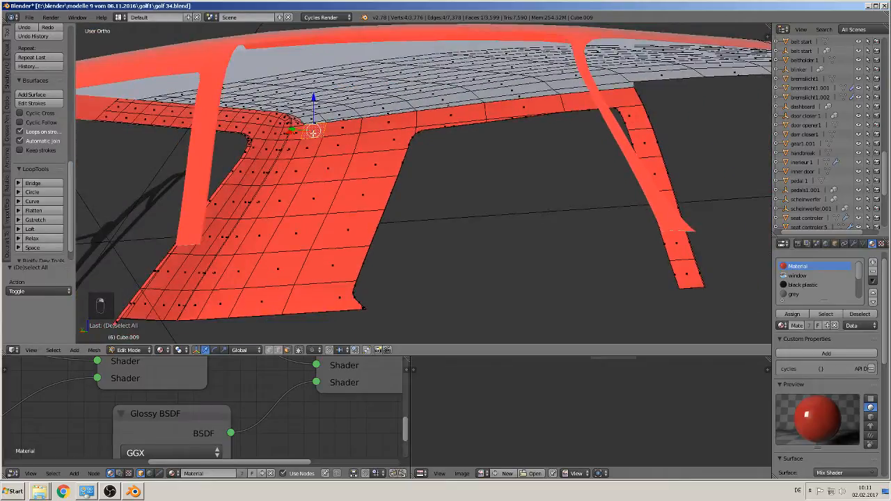
ctrl+shift+right_click(229, 301)
ctrl+shift+right_click(338, 133)
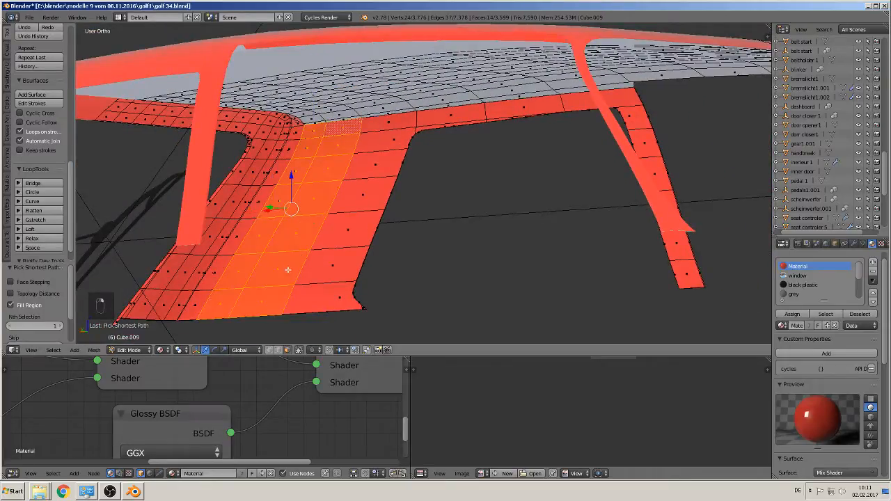
ctrl+shift+right_click(399, 143)
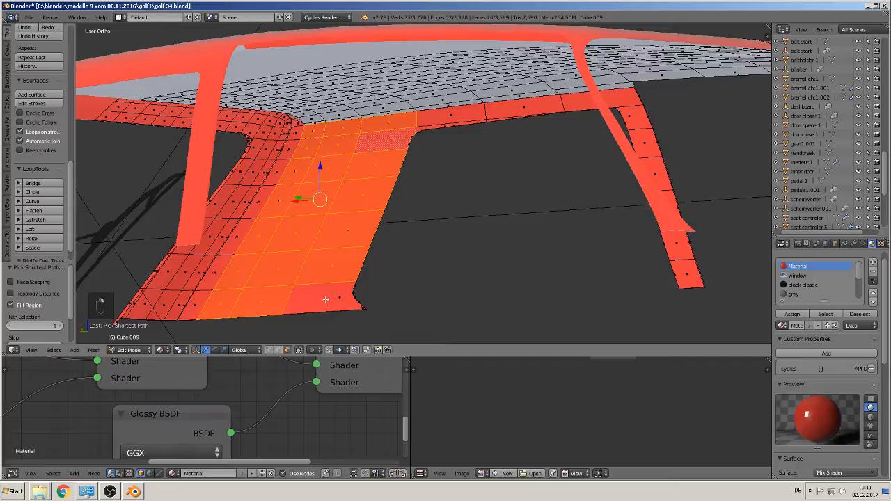
- Add the inner rail faces above the rear side window to the selection, leaving out the adjoining grey ceiling face
shift+right_click(625, 103)
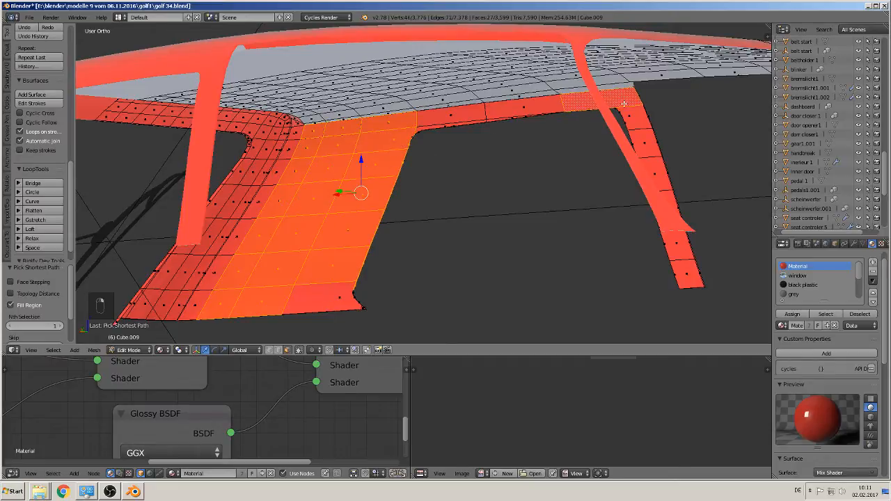
ctrl+shift+right_click(535, 104)
ctrl+shift+right_click(458, 117)
ctrl+shift+right_click(450, 127)
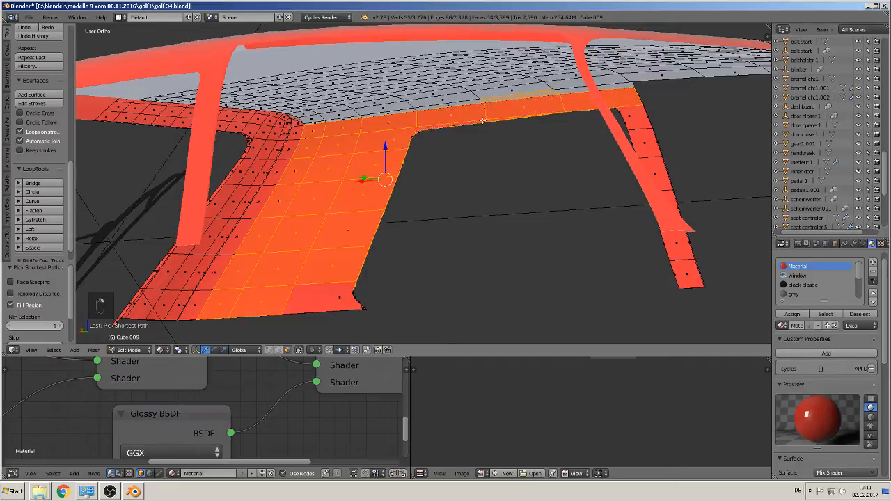
ctrl+shift+right_click(511, 101)
shift+right_click(517, 101)
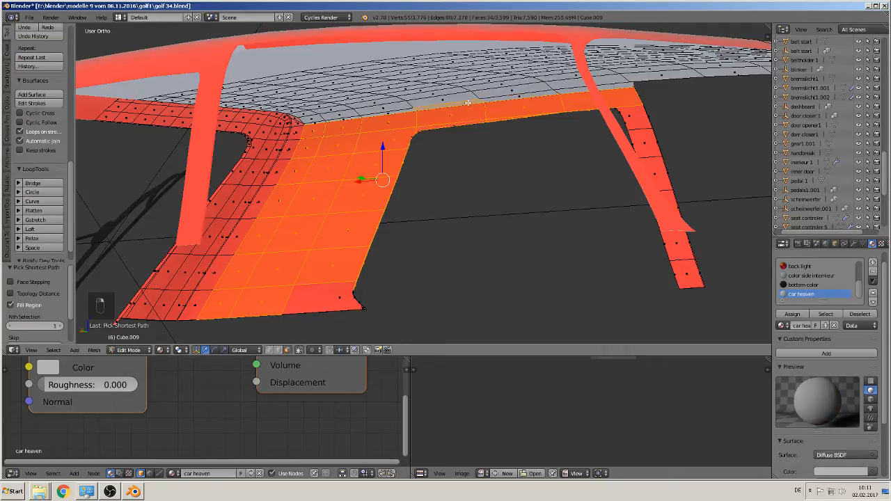
- Add the middle pillar's inner faces and the lower front corner face of the rear pillar to the selection
shift+right_click(677, 275)
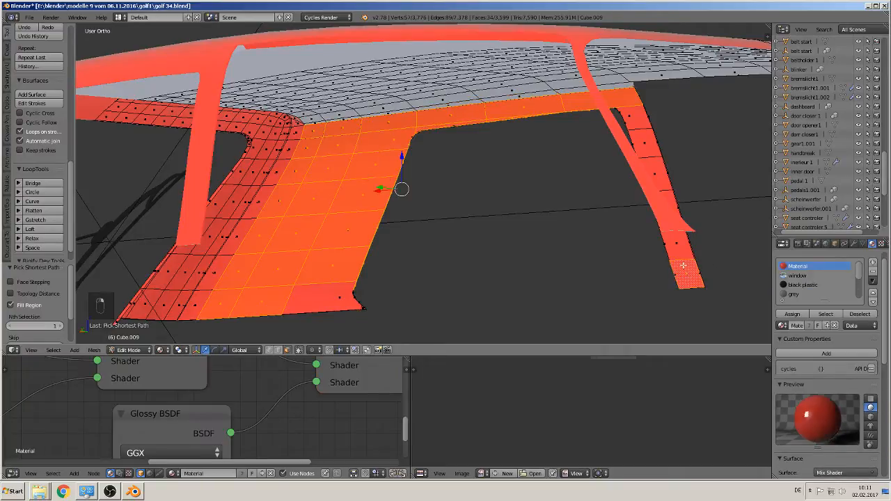
shift+right_click(679, 243)
shift+right_click(664, 203)
shift+right_click(657, 170)
shift+right_click(641, 137)
shift+right_click(637, 133)
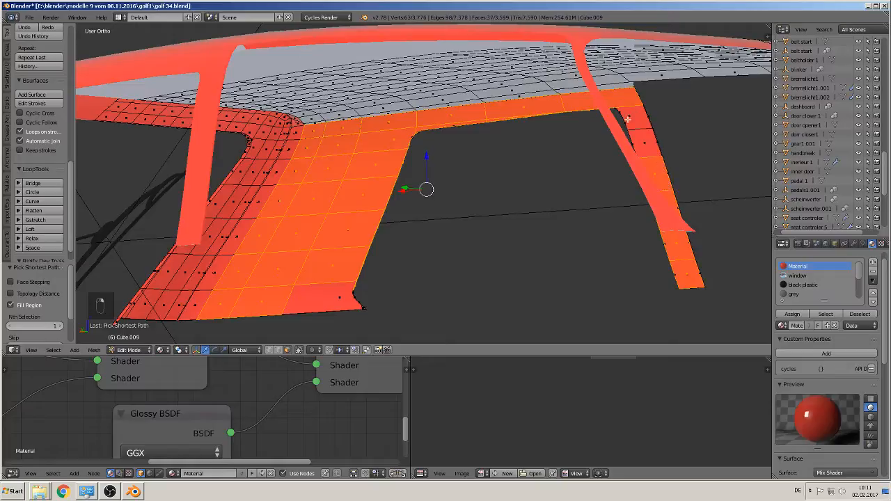
shift+right_click(634, 121)
shift+right_click(641, 144)
middle_drag(404, 211, 413, 218)
shift+right_click(323, 290)
- Move the selected inner pillar and rail faces 0.013 along the Y axis
middle_drag(307, 210, 327, 178)
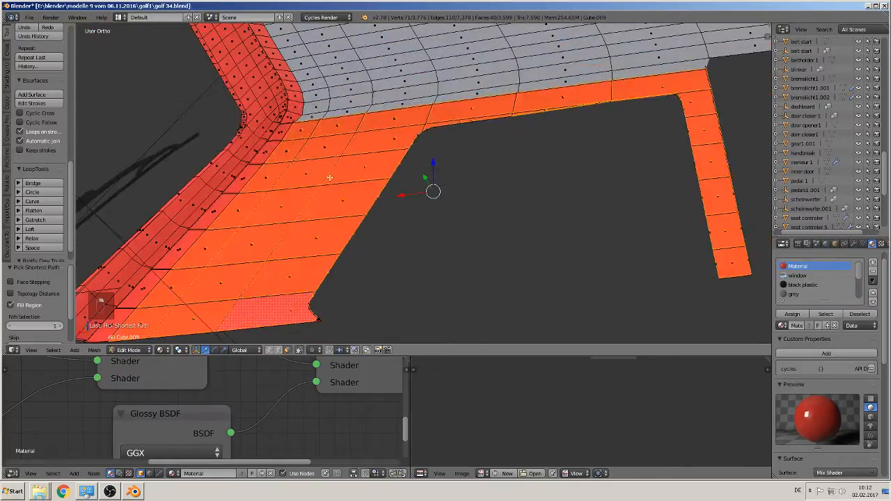
scroll(299, 157, up, 1)
scroll(305, 161, down, 3)
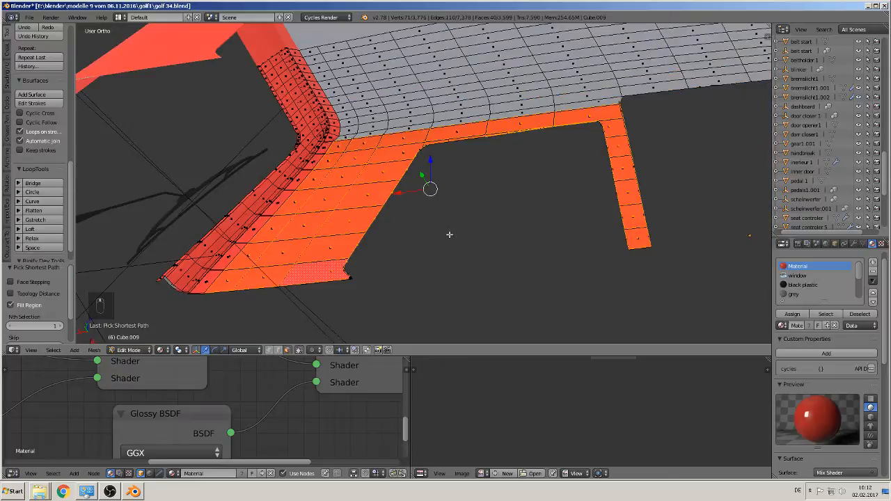
middle_drag(435, 240, 402, 186)
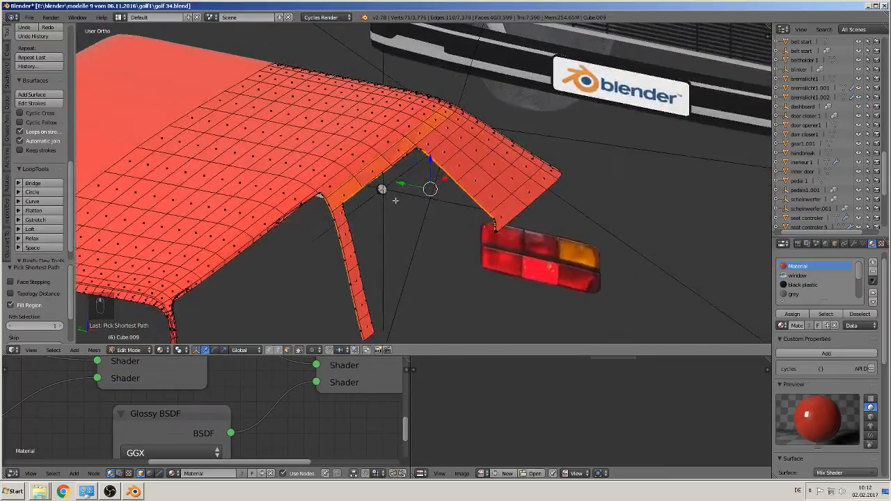
key(g)
click(401, 185)
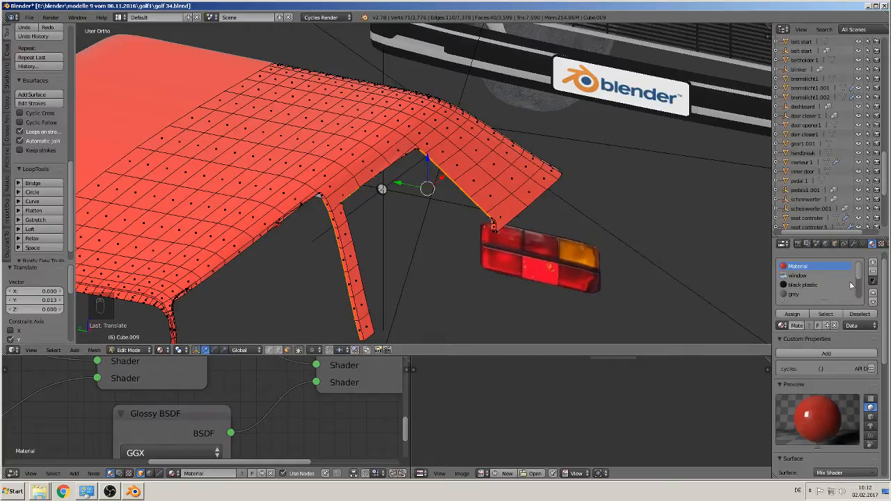
- Replace the red body material in the first slot with grey plastic 21 and assign that slot to the selected faces
click(783, 325)
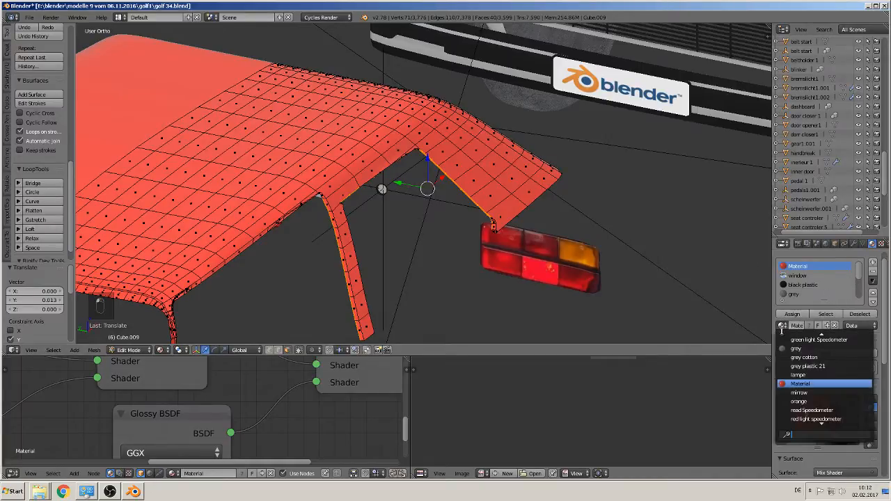
click(837, 366)
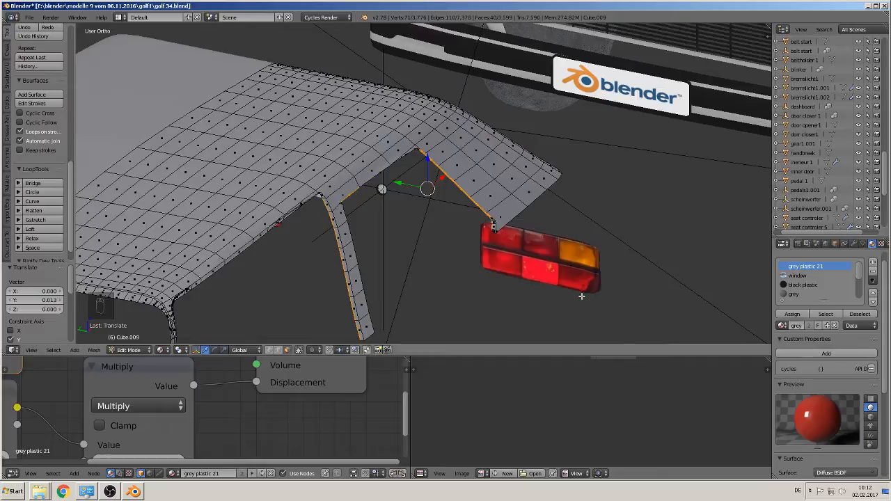
click(793, 314)
- Undo the material assignment, the 0.013 move and the latest face selections one after another
middle_drag(445, 209, 472, 232)
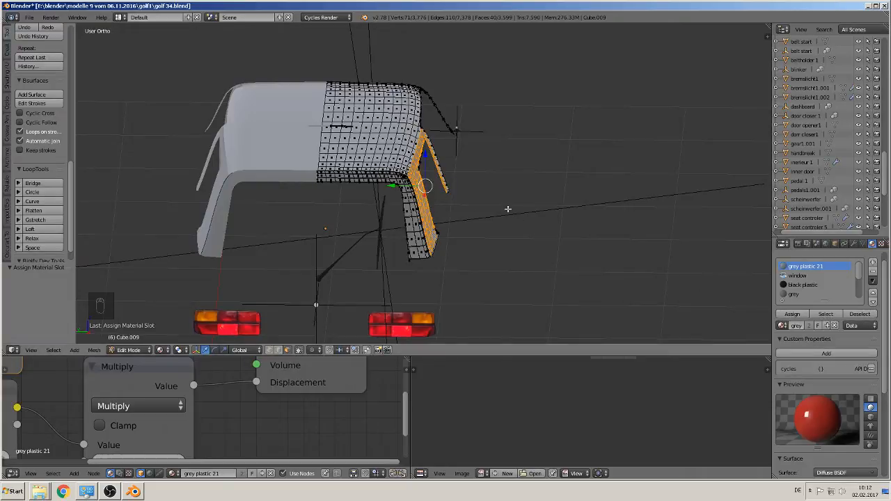
key(ctrl+z)
key(ctrl+z)
key(ctrl+z)
key(ctrl+z)
key(ctrl+z)
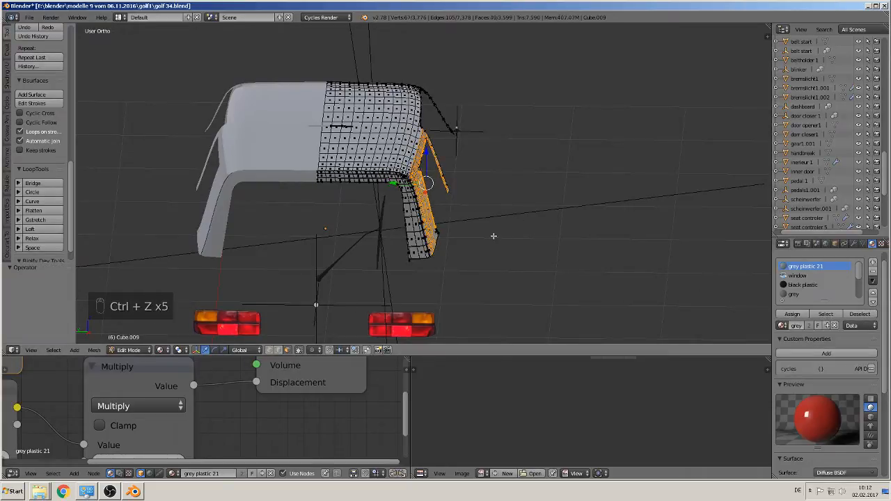
scroll(456, 257, down, 2)
middle_drag(456, 256, 399, 273)
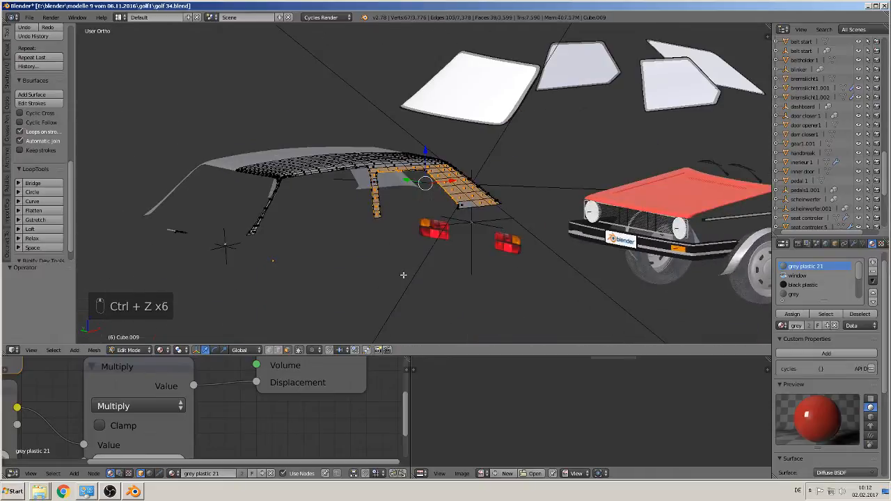
key(ctrl+z)
key(ctrl+z)
key(ctrl+z)
key(ctrl+z)
key(ctrl+z)
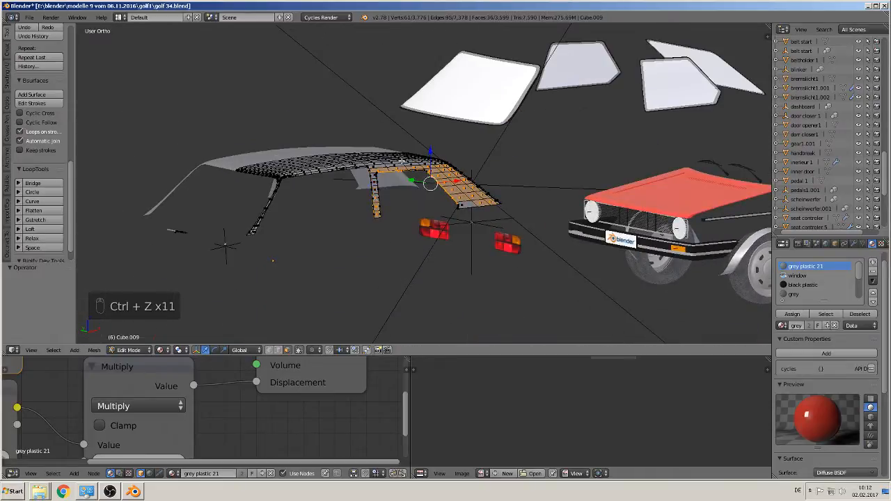
key(ctrl+z)
key(ctrl+z)
key(ctrl+z)
key(ctrl+z)
key(ctrl+z)
key(ctrl+z)
key(ctrl+z)
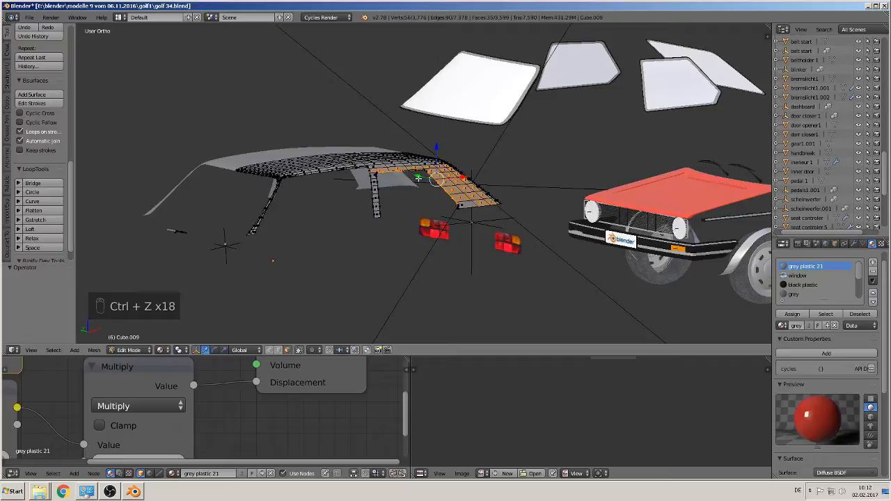
- Switch the body to Object Mode and undo its earlier edits, including the grey plastic 21 replacement and the grey roof lining
key(Tab)
key(Tab)
key(Tab)
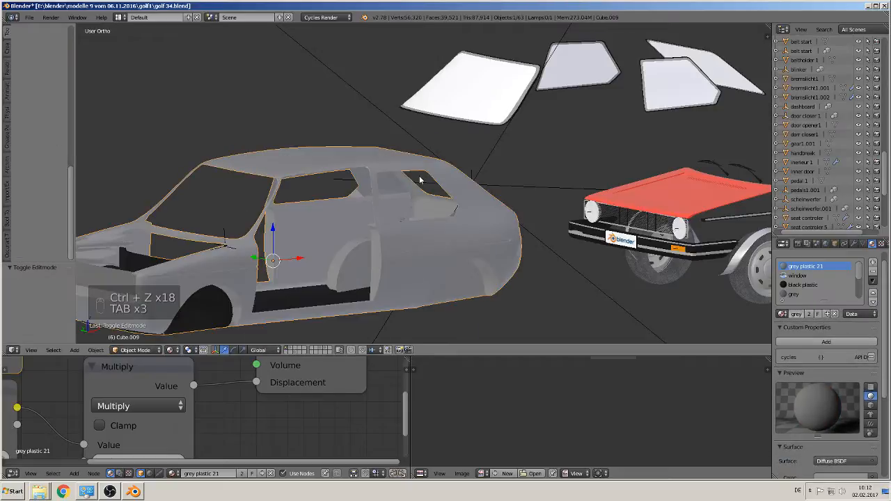
key(ctrl+z)
key(ctrl+z)
key(ctrl+z)
key(ctrl+z)
key(ctrl+z)
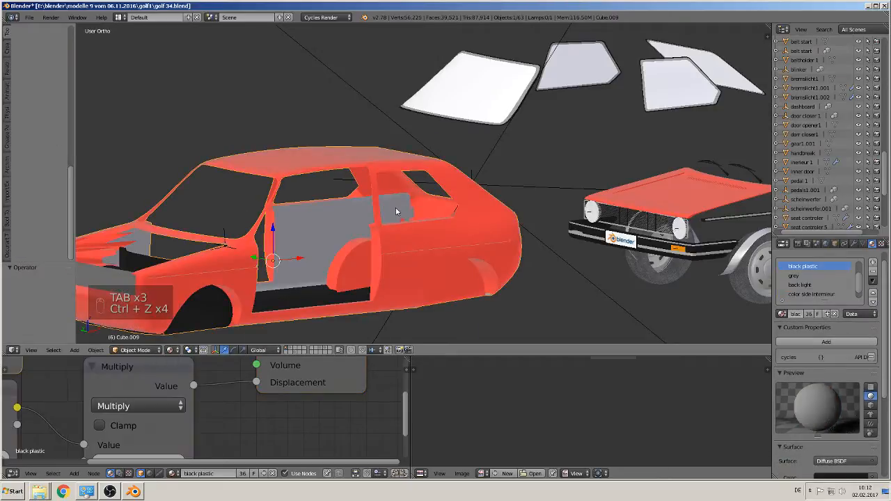
- Return the body to Edit Mode and save the file golf 34.blend
key(Tab)
scroll(415, 216, up, 8)
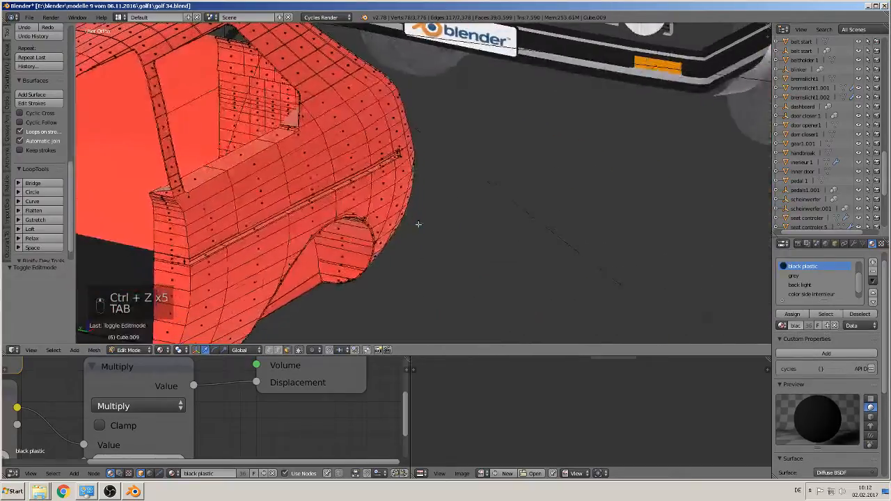
middle_drag(419, 224, 468, 246)
scroll(459, 240, down, 3)
middle_drag(250, 200, 289, 220)
scroll(264, 225, down, 6)
middle_drag(238, 245, 261, 233)
scroll(261, 232, up, 4)
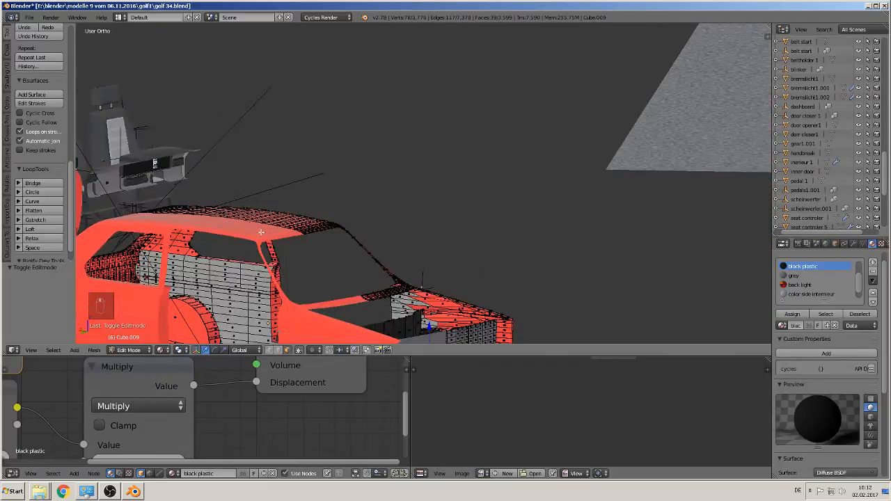
click(29, 17)
click(41, 86)
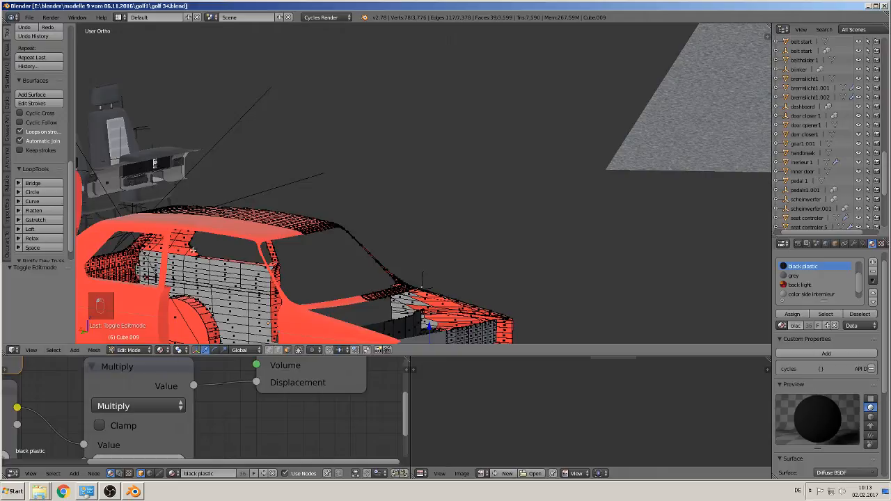
- Assign the "color side interieur" material to the stray red face on the grey inner side panel
shift+middle_drag(210, 262, 472, 221)
scroll(511, 191, up, 5)
scroll(472, 221, up, 2)
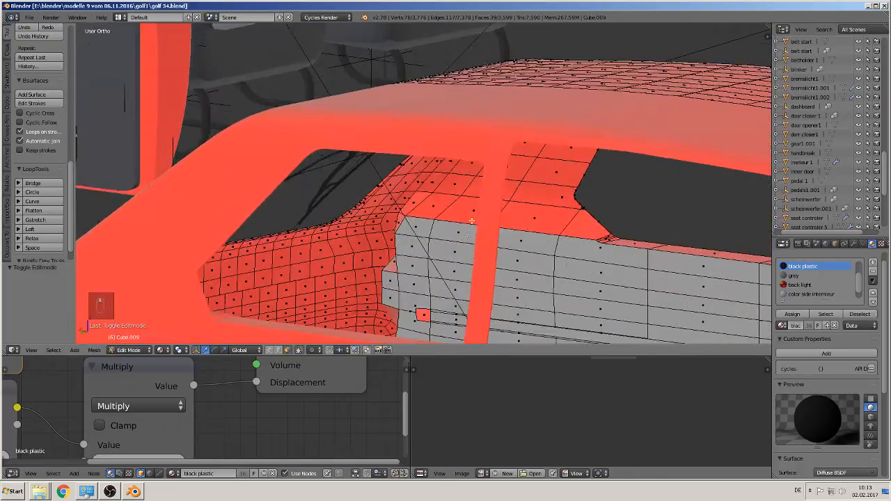
right_click(433, 309)
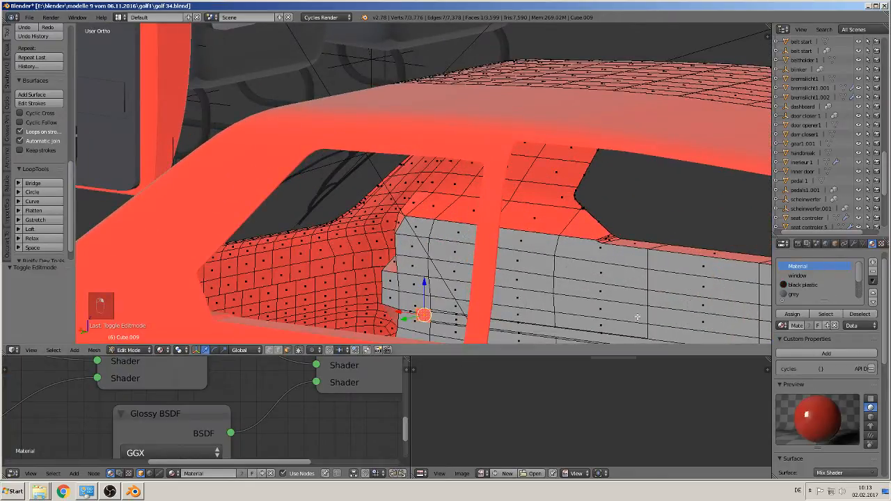
right_click(527, 289)
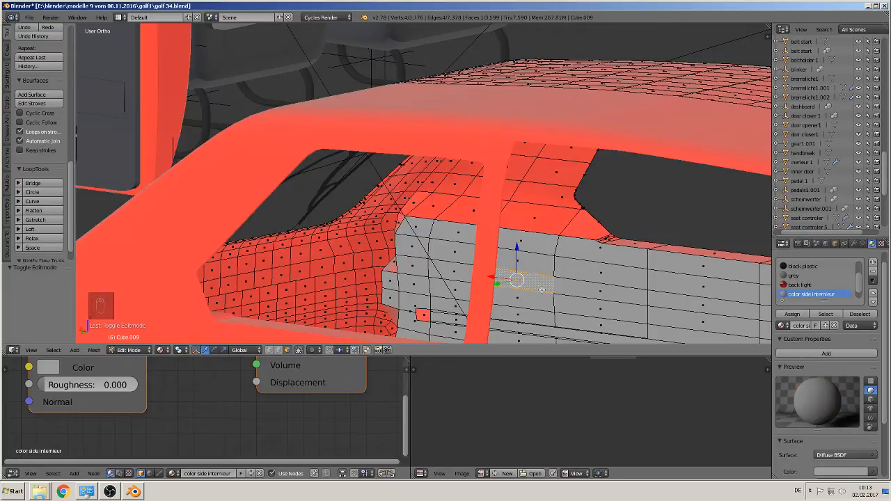
right_click(424, 316)
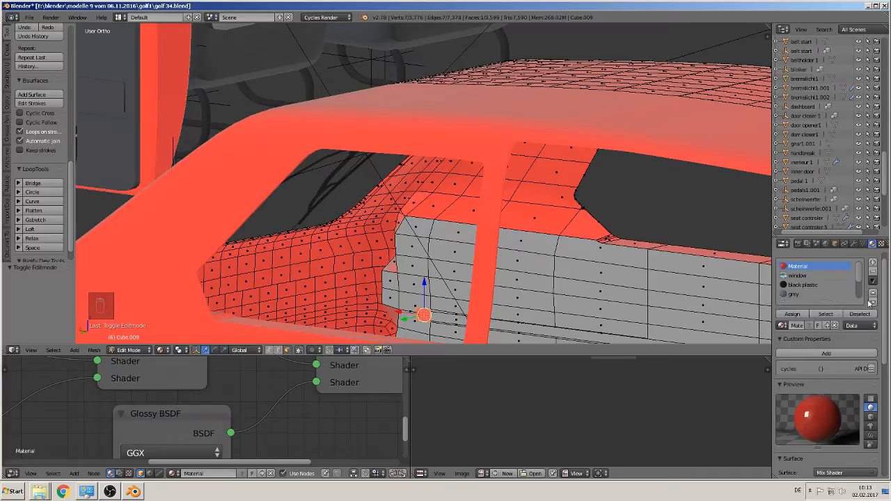
drag(861, 275, 862, 288)
click(811, 285)
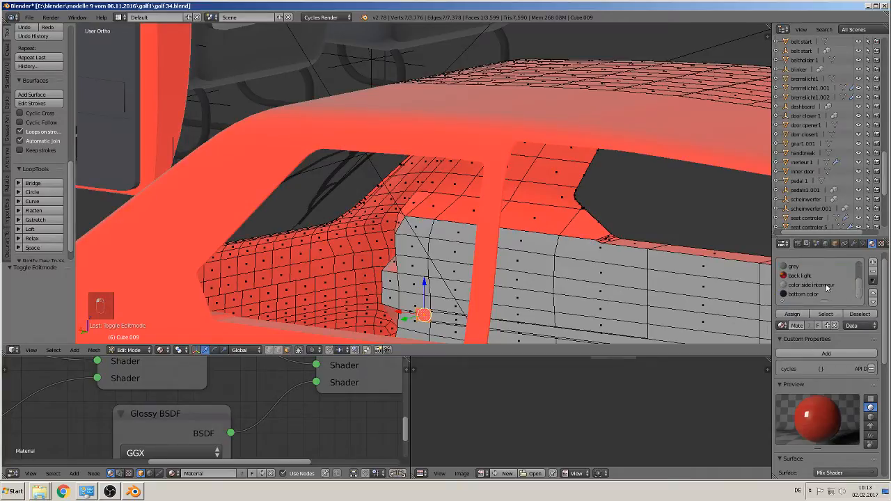
click(792, 314)
- Select the inner faces of the wide rear pillar, strip by strip, from the side panel up to the roof edge
shift+middle_drag(511, 256, 434, 265)
scroll(453, 299, up, 1)
right_click(374, 249)
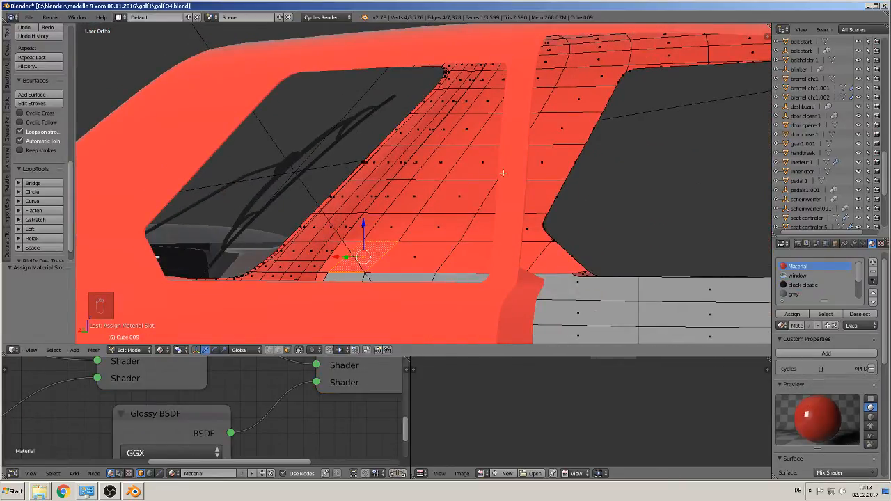
ctrl+right_click(501, 80)
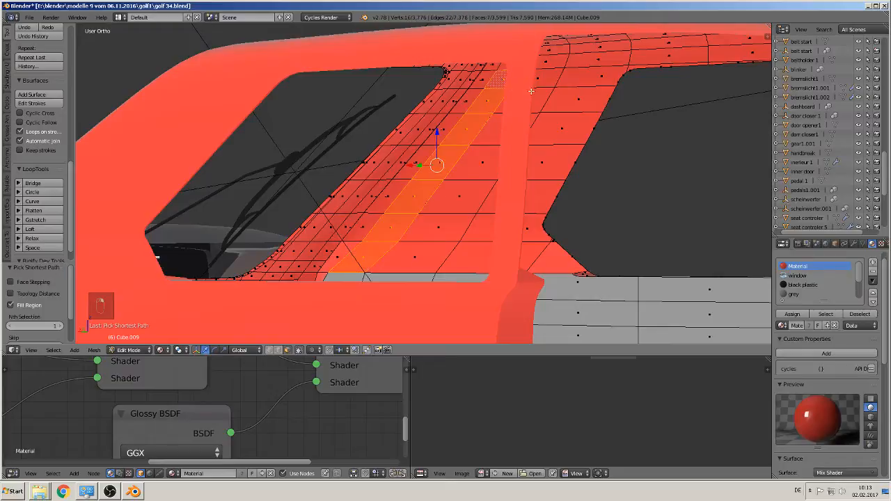
ctrl+shift+right_click(481, 256)
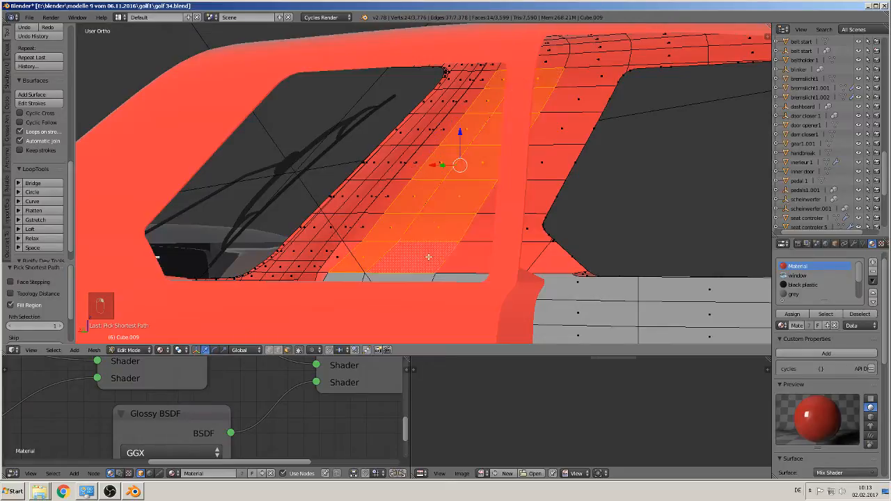
ctrl+shift+right_click(598, 85)
ctrl+shift+right_click(539, 241)
ctrl+shift+right_click(533, 230)
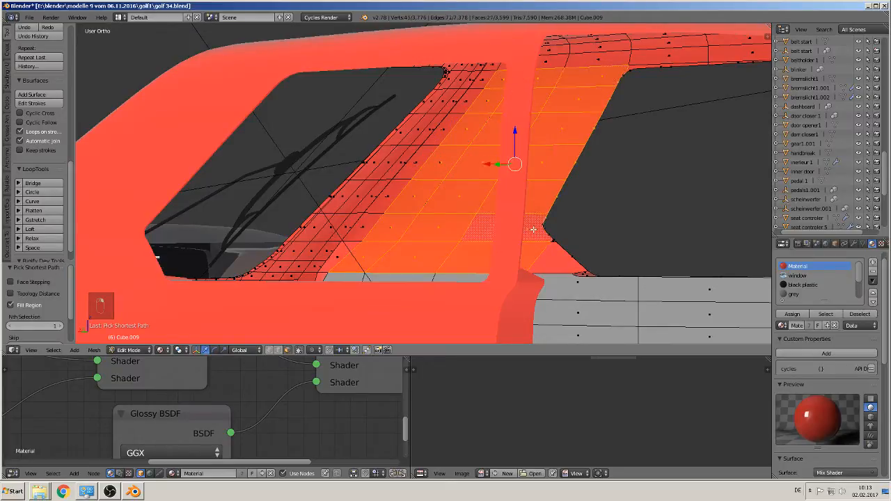
- Undo the last four selections and reselect the pillar strip beside the side window plus its lower corner faces
key(ctrl+z)
key(ctrl+z)
key(ctrl+z)
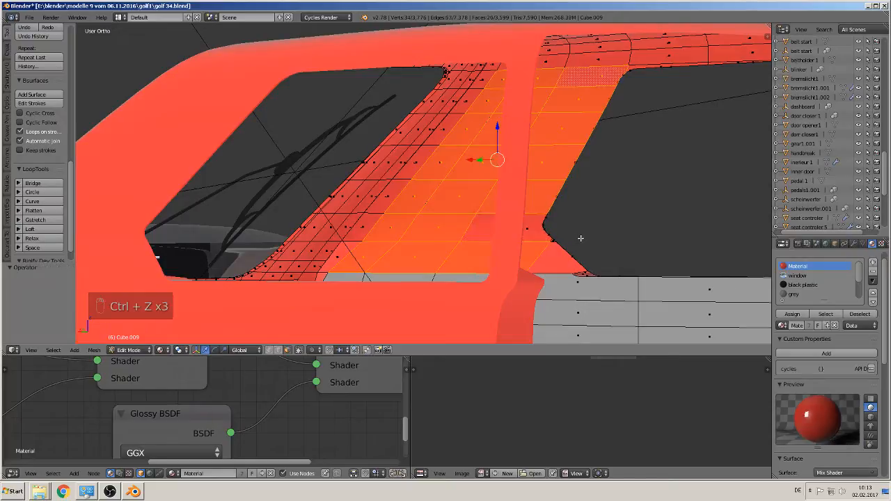
key(ctrl+z)
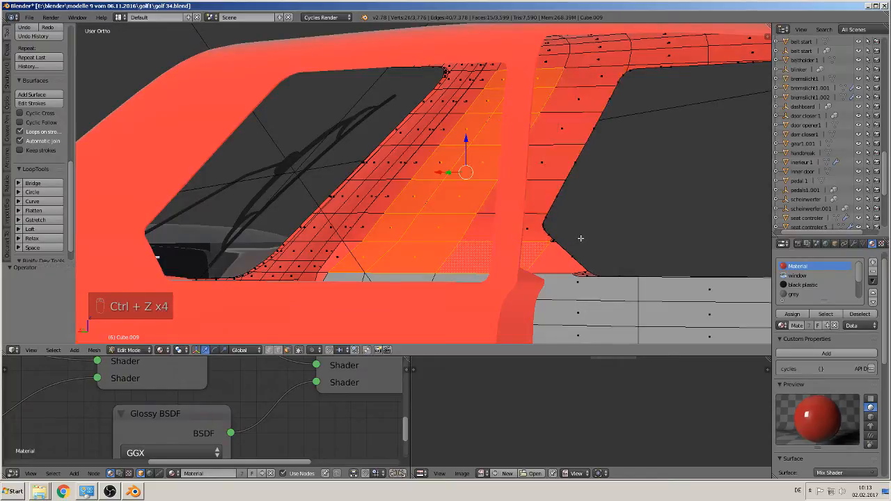
ctrl+shift+right_click(591, 81)
shift+right_click(518, 229)
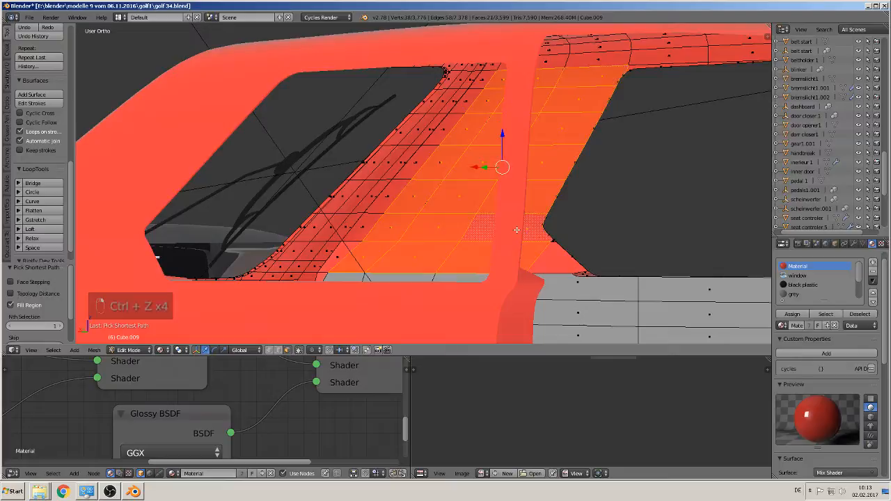
shift+right_click(567, 259)
- Extend the selection along the inner rail above the rear side window as far as the centre pillar
middle_drag(638, 244, 631, 207)
shift+middle_drag(641, 170, 453, 239)
shift+right_click(316, 173)
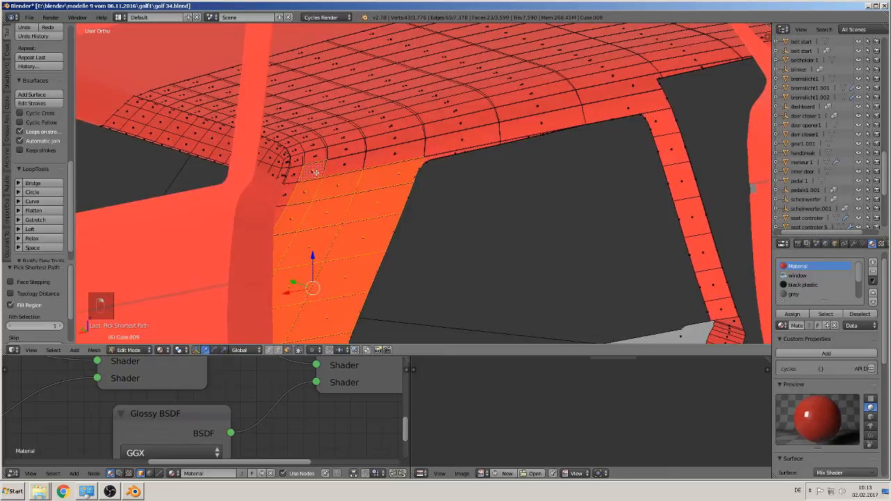
ctrl+right_click(627, 107)
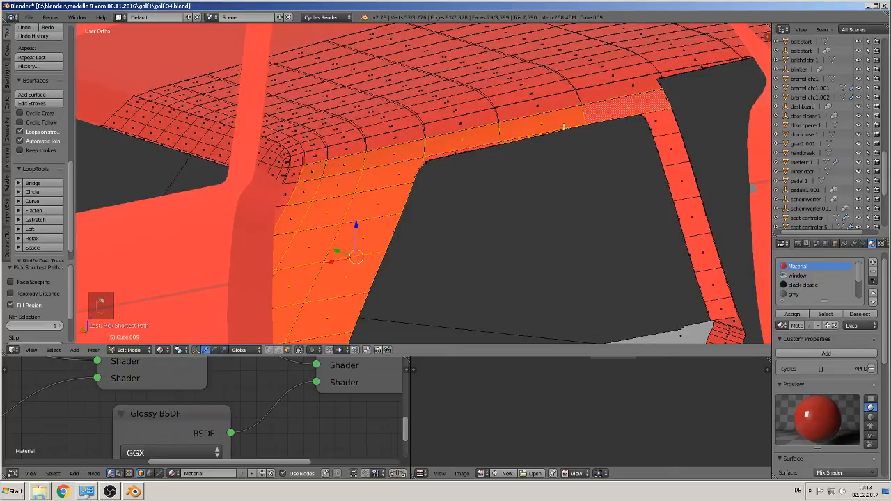
shift+right_click(490, 147)
- Extend the selection down the centre pillar with shortest-path picks, including the corner faces at its base
ctrl+right_click(660, 123)
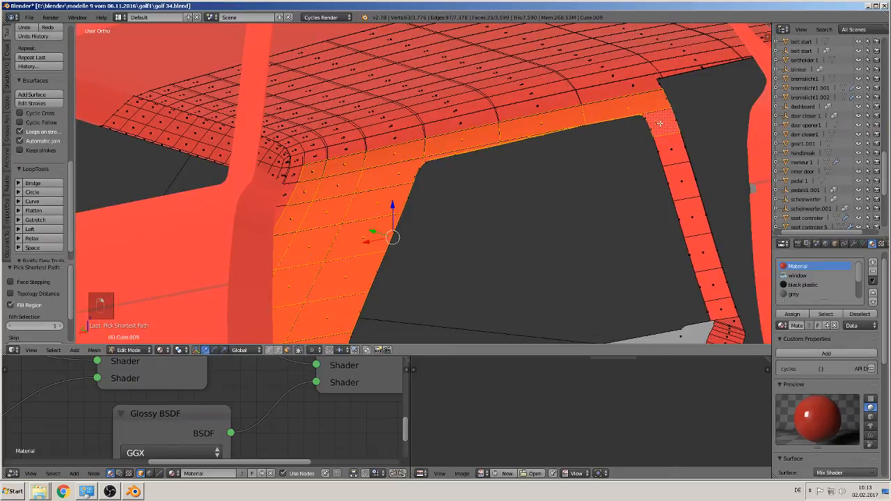
shift+middle_drag(711, 247, 705, 210)
ctrl+right_click(710, 266)
middle_drag(710, 266, 744, 315)
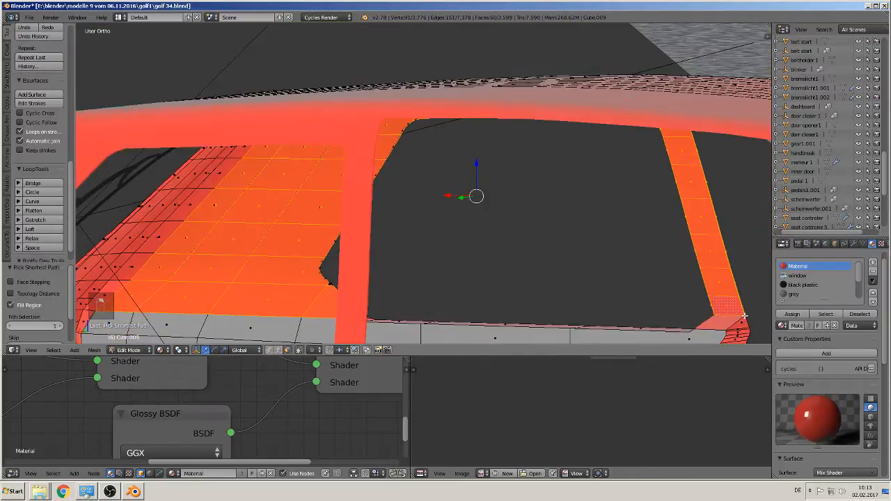
ctrl+right_click(726, 322)
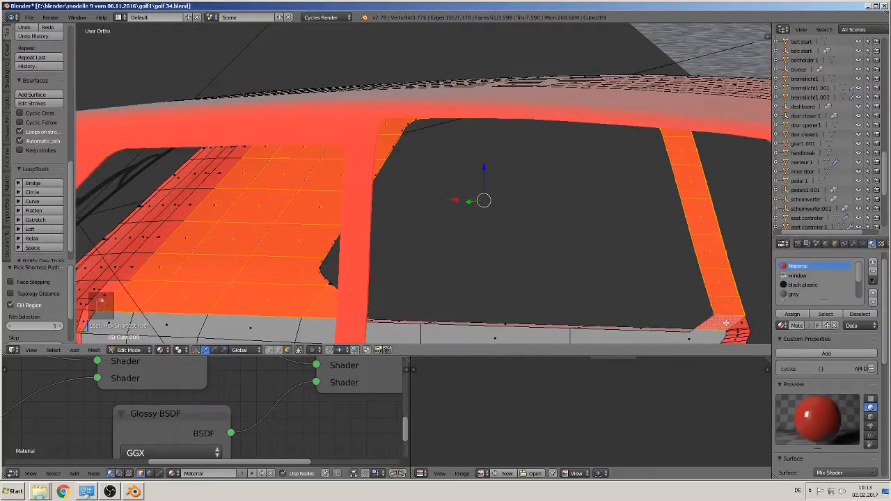
ctrl+right_click(744, 323)
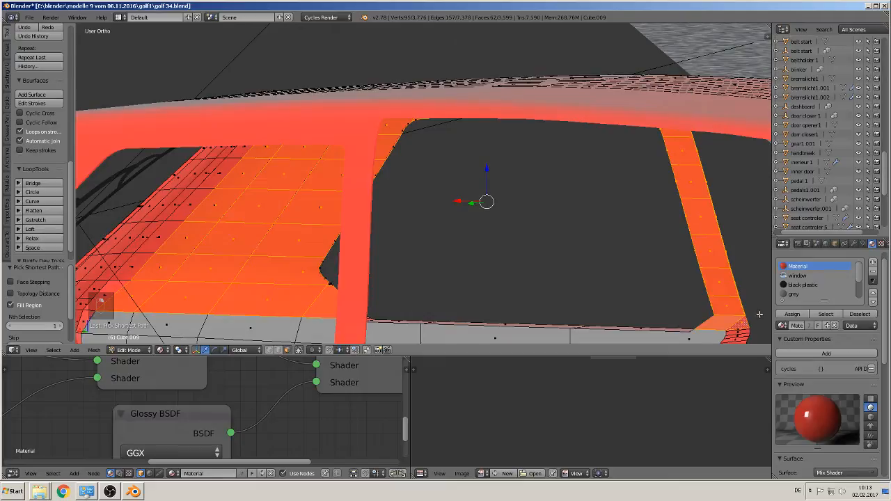
- Toggle five centre pillar faces out of the selection and move the selected faces 0.028 along Y
middle_drag(760, 315, 575, 321)
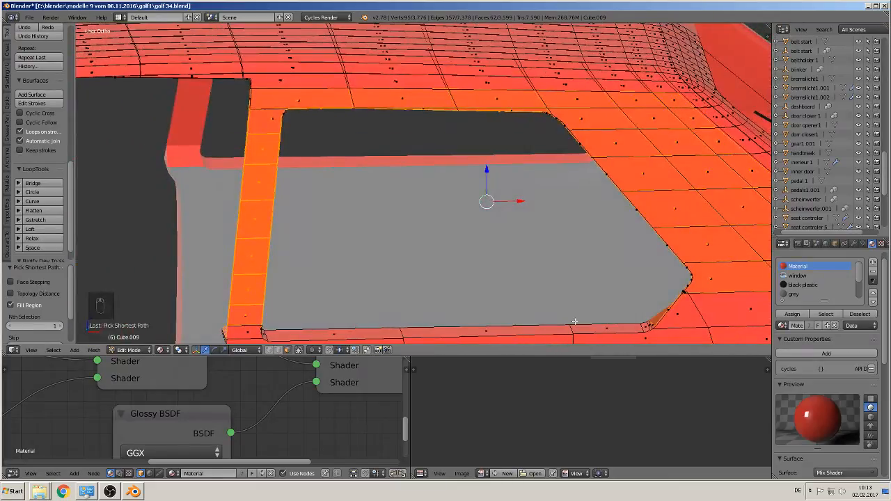
shift+right_click(264, 158)
shift+right_click(261, 181)
shift+right_click(258, 219)
shift+right_click(257, 257)
shift+right_click(257, 286)
middle_drag(589, 225, 450, 182)
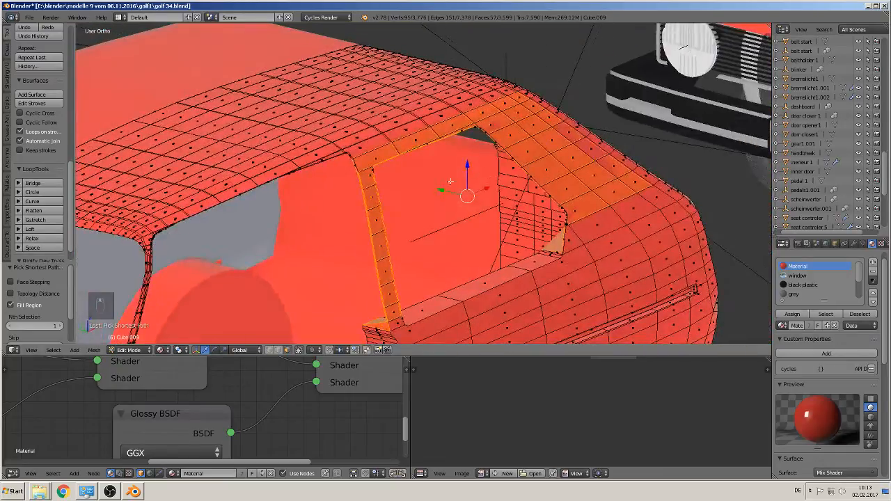
drag(449, 192, 444, 191)
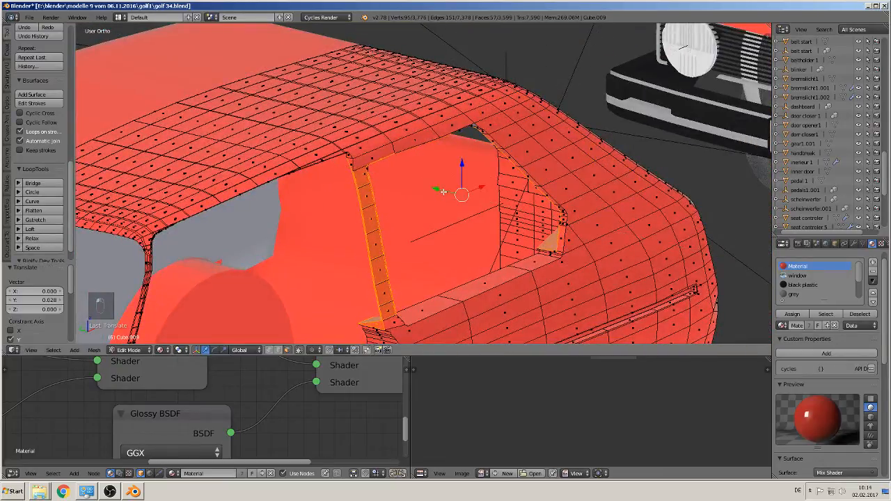
- Undo the 0.028 move, the centre pillar deselections and the shortest-path selections down that pillar
key(ctrl+z)
key(ctrl+z)
key(ctrl+z)
key(ctrl+z)
key(ctrl+z)
key(ctrl+z)
key(ctrl+z)
key(ctrl+z)
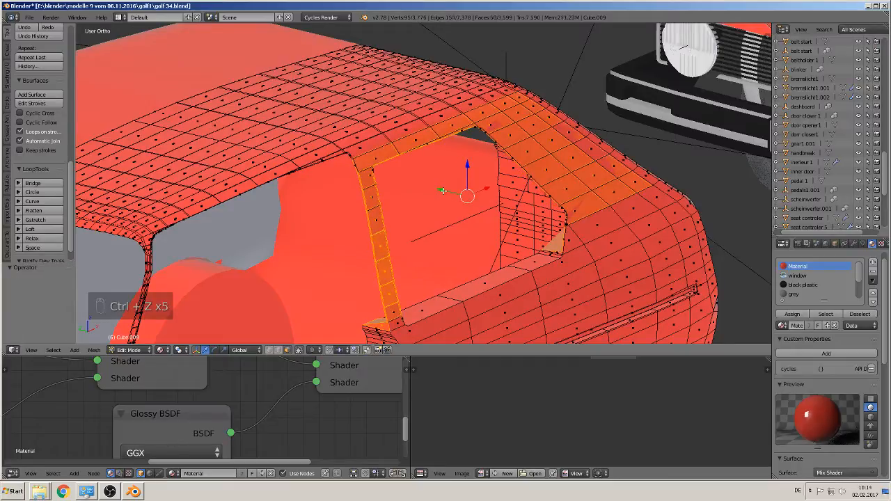
key(ctrl+z)
key(ctrl+z)
key(ctrl+z)
key(ctrl+z)
key(ctrl+z)
key(ctrl+z)
key(ctrl+z)
key(ctrl+z)
key(ctrl+z)
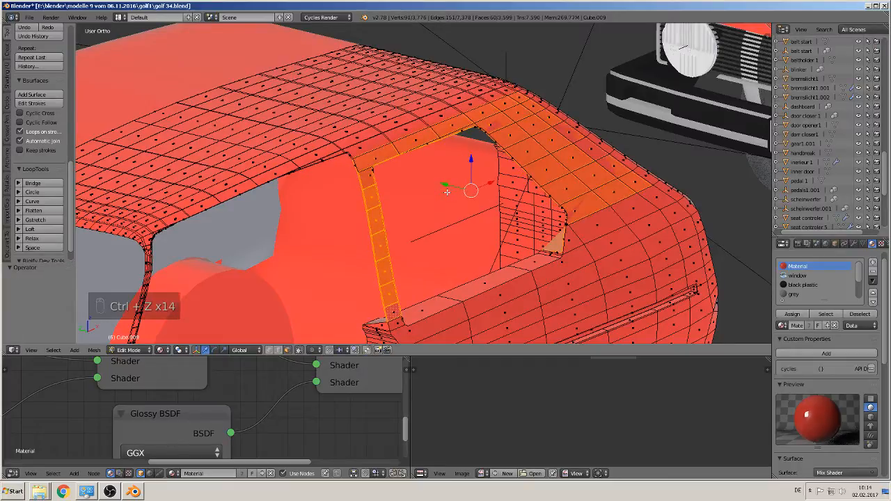
- Add the centre pillar's inner faces to the selection one at a time, from the window rail downwards
middle_drag(443, 194, 495, 183)
scroll(496, 183, up, 4)
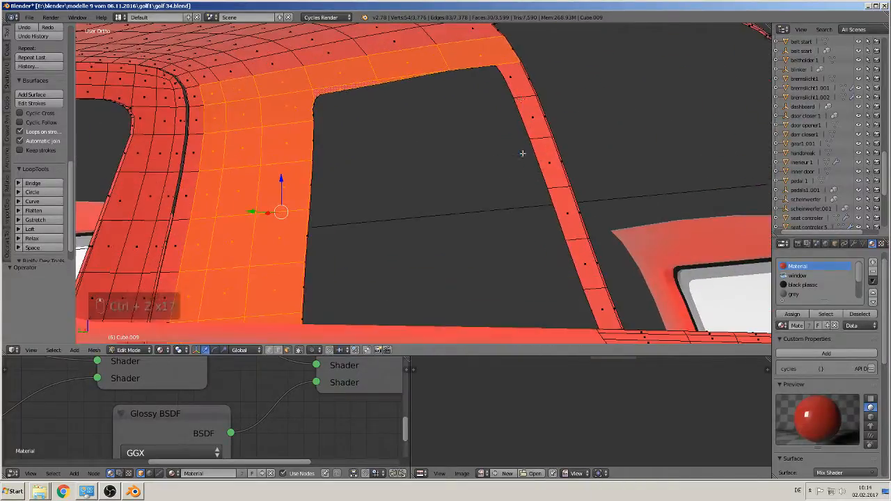
shift+right_click(523, 78)
shift+right_click(536, 124)
shift+right_click(550, 167)
shift+right_click(567, 208)
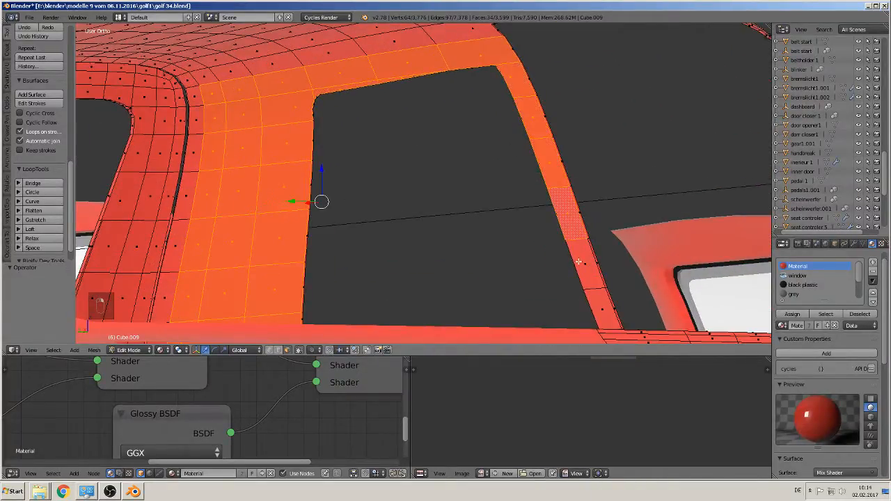
shift+right_click(585, 263)
shift+right_click(603, 306)
- Add the centre pillar's lowest face and the sill faces below the rear side window to the selection
middle_drag(601, 312, 607, 210)
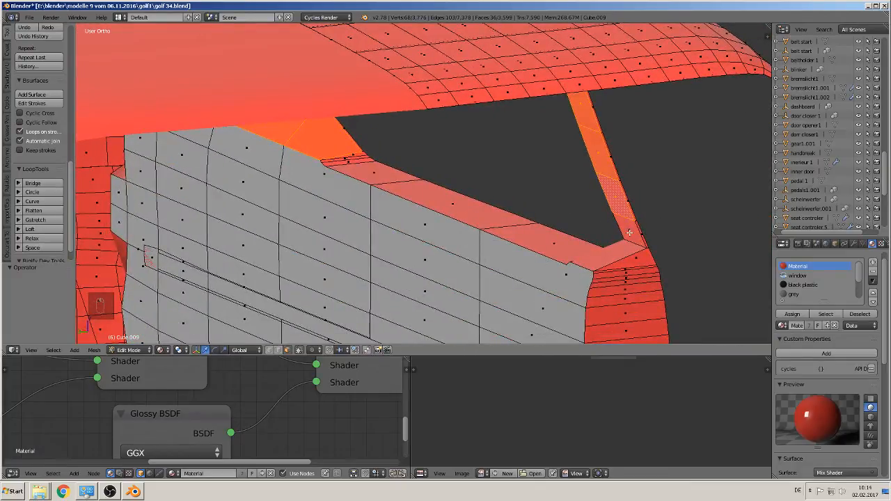
shift+right_click(629, 232)
shift+right_click(617, 246)
shift+right_click(562, 247)
shift+right_click(449, 199)
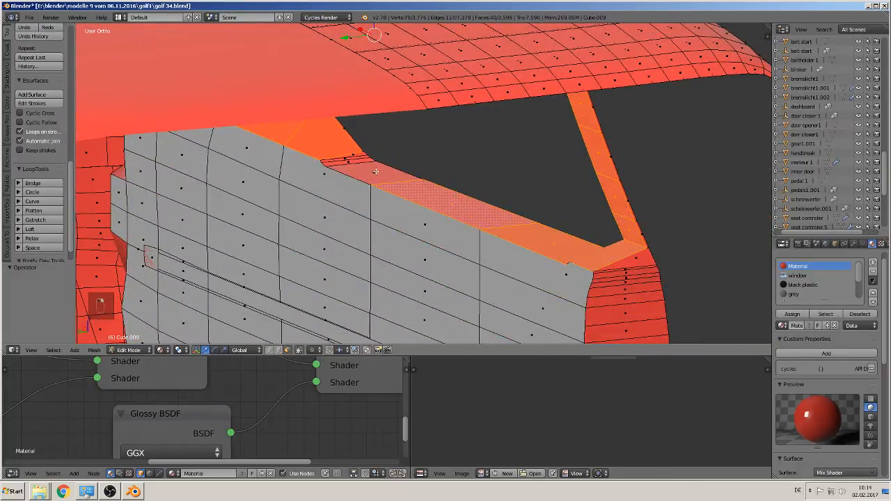
shift+right_click(375, 170)
shift+right_click(357, 166)
shift+right_click(345, 158)
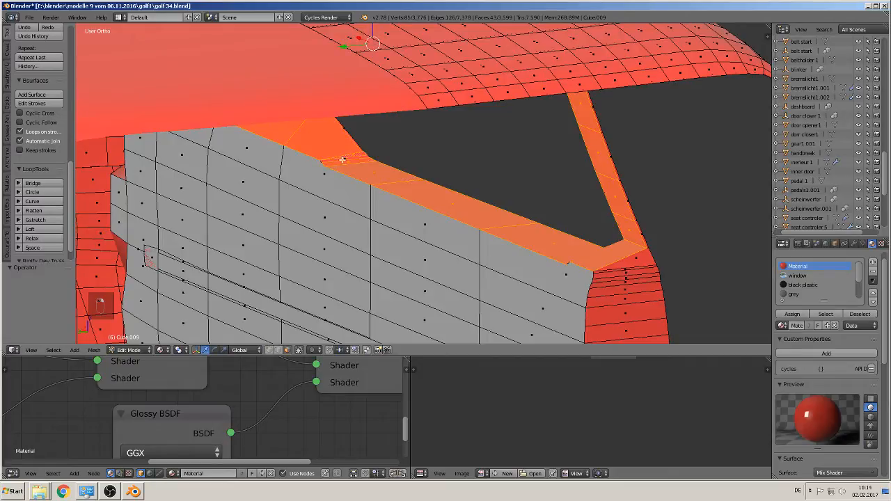
- Deselect the sill faces below the rear side window, keeping the pillar and upper rail faces selected
middle_drag(385, 162, 368, 176)
scroll(361, 180, down, 3)
shift+right_click(410, 184)
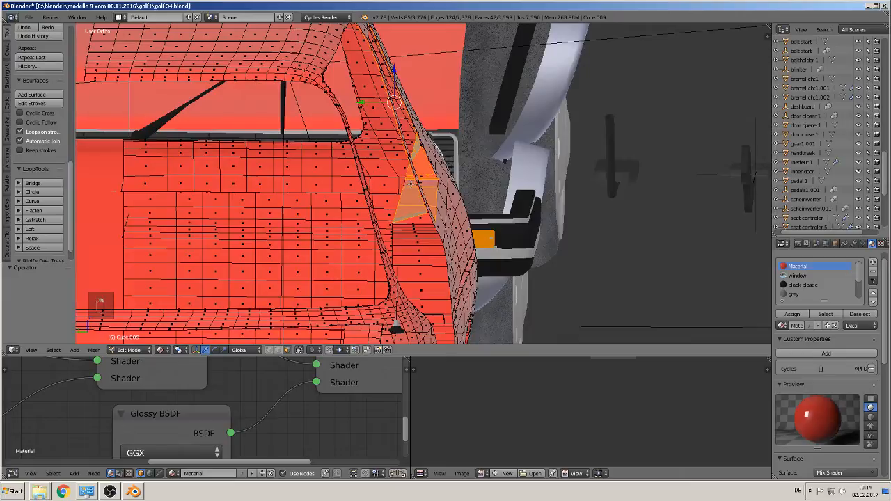
shift+right_click(415, 192)
shift+right_click(406, 217)
shift+right_click(407, 215)
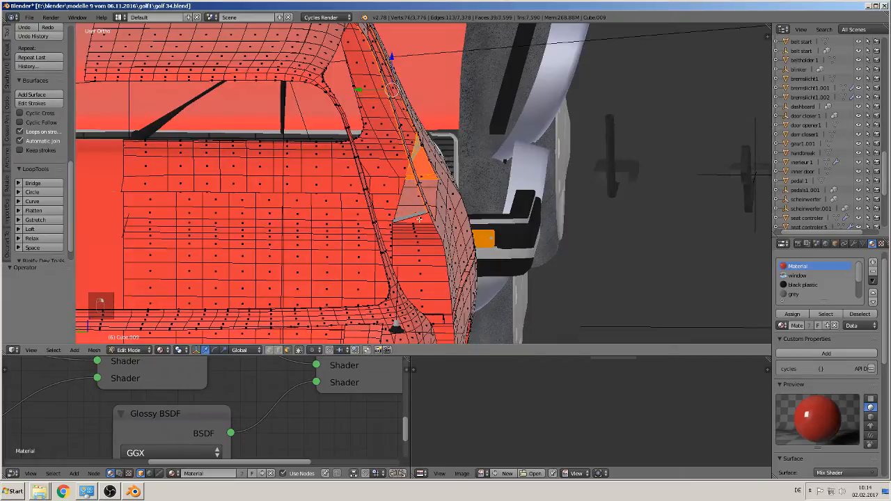
middle_drag(408, 214, 423, 190)
shift+right_click(386, 170)
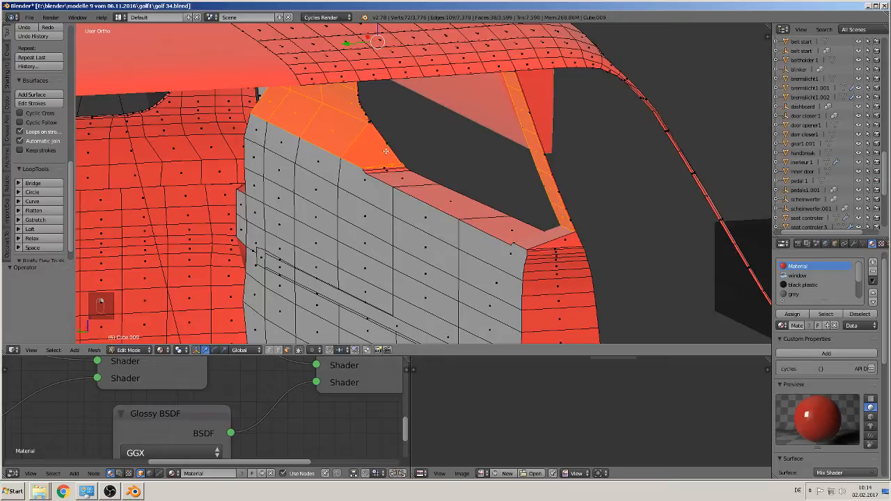
- Deselect the lower rear pillar faces bordering the grey side panel and move the remaining selection 0.016 along Y
scroll(389, 148, down, 2)
mouse_move(392, 153)
middle_down()
mouse_move(366, 129)
mouse_move(382, 155)
middle_up()
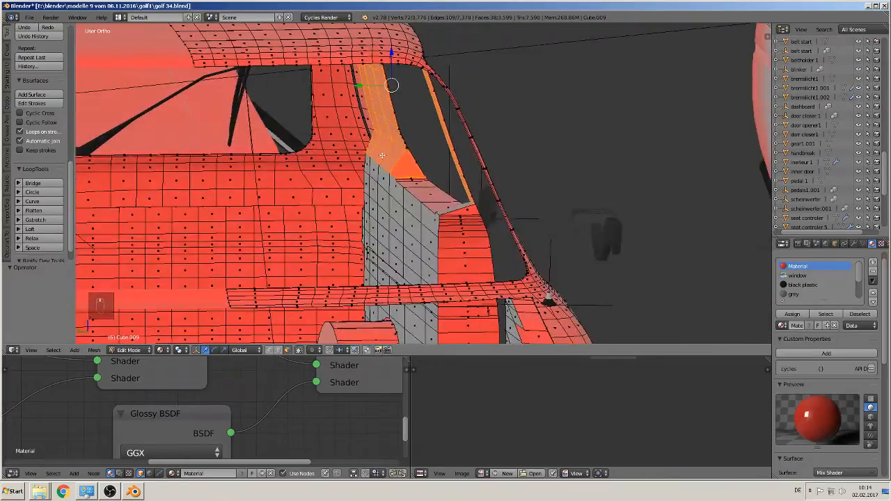
shift+right_click(376, 143)
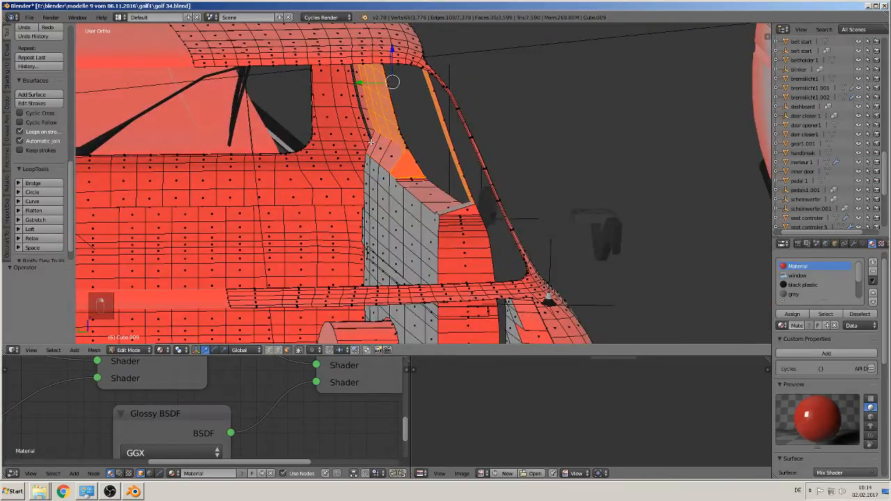
drag(370, 85, 365, 86)
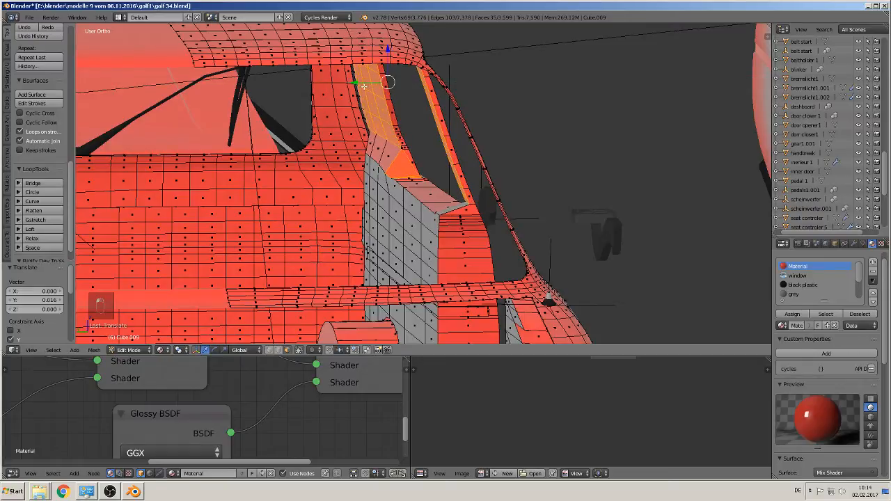
middle_drag(376, 102, 370, 128)
scroll(397, 167, down, 3)
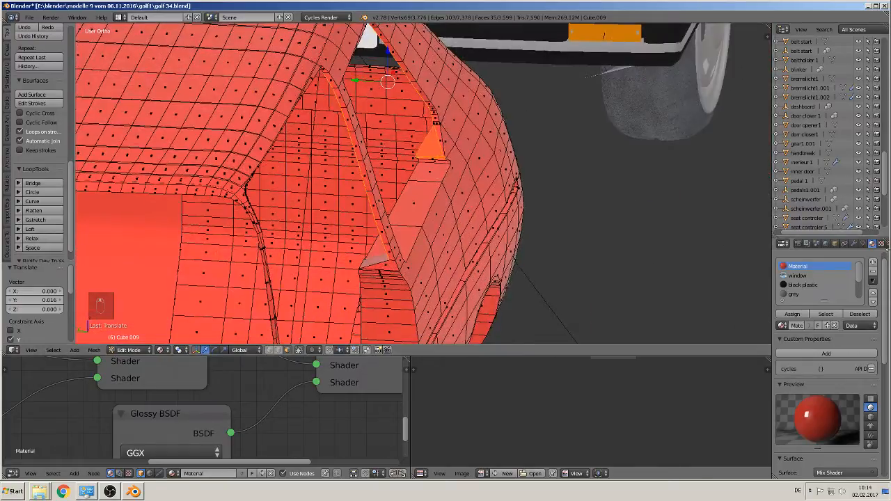
- Assign the "color side internieur" material to the selected inner pillar and window rail faces and inspect the body outside Edit Mode
scroll(819, 290, down, 3)
click(811, 284)
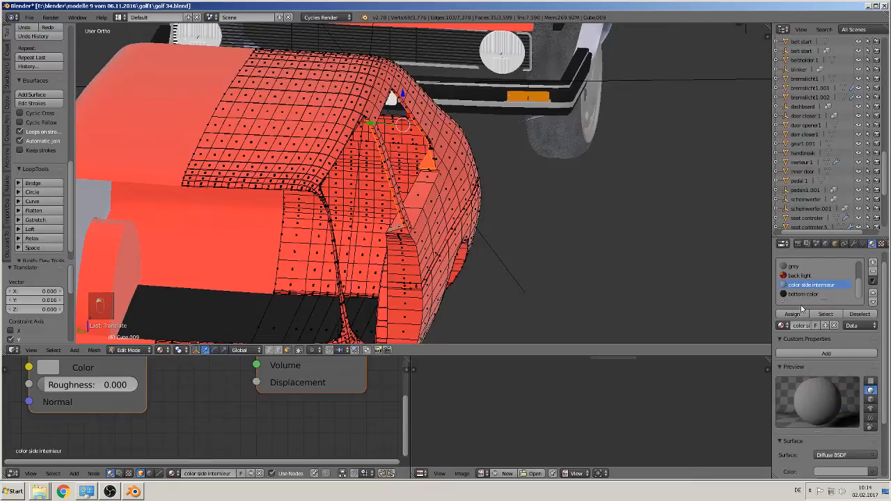
click(792, 314)
key(Tab)
middle_drag(520, 260, 554, 252)
shift+middle_drag(276, 225, 425, 234)
- Select the three red inner faces at the base of the rear pillar, just above the grey side panel
key(Tab)
scroll(424, 179, up, 6)
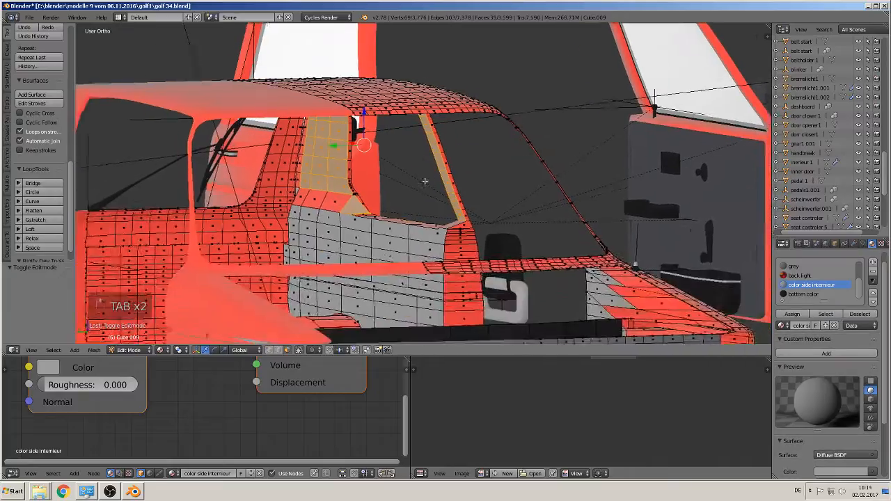
right_click(189, 211)
shift+right_click(161, 212)
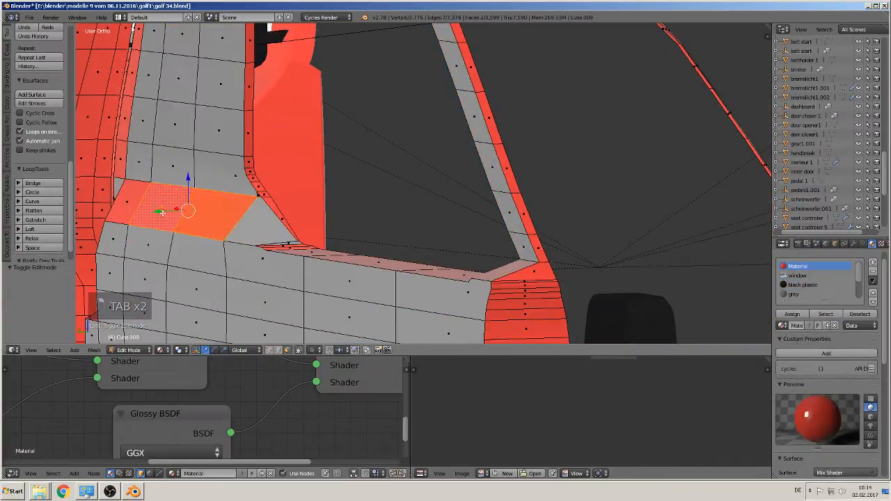
shift+right_click(134, 201)
- Add the red sill faces below the rear side window to the selection, up to the foot of the centre pillar
shift+right_click(287, 246)
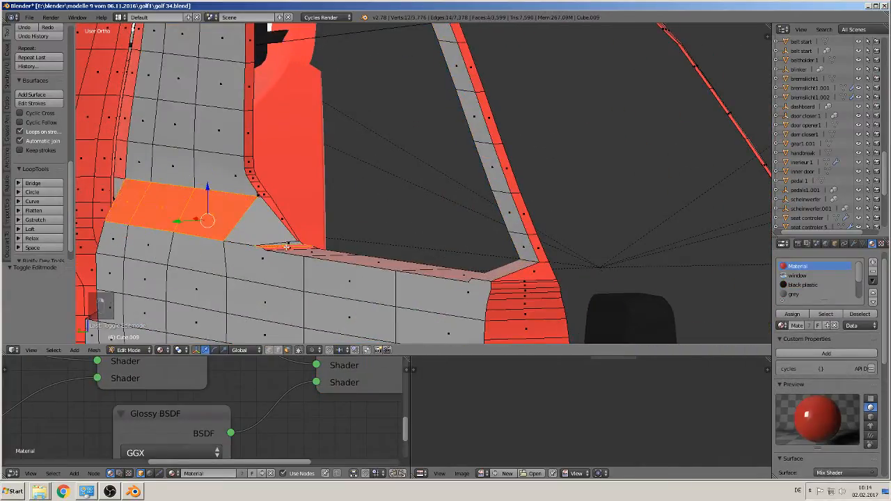
shift+right_click(311, 253)
shift+right_click(376, 264)
shift+right_click(467, 282)
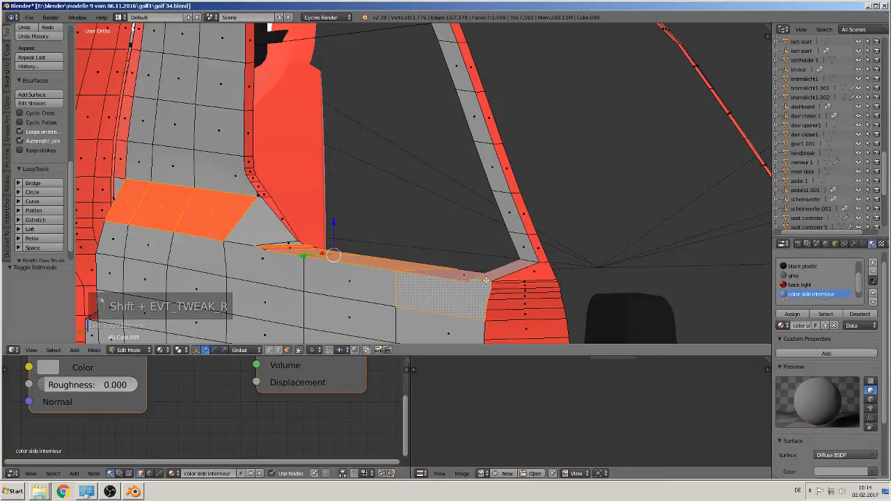
shift+right_click(455, 274)
middle_drag(456, 275, 522, 310)
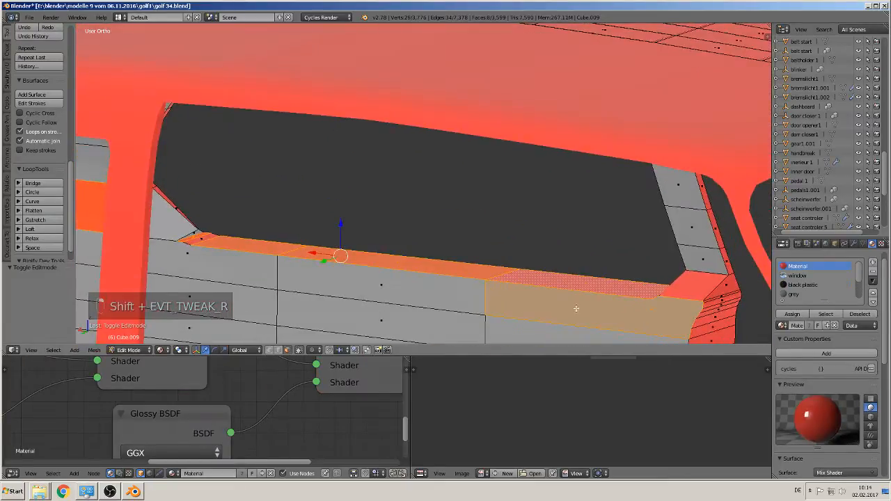
shift+middle_drag(655, 295, 481, 257)
shift+right_click(511, 247)
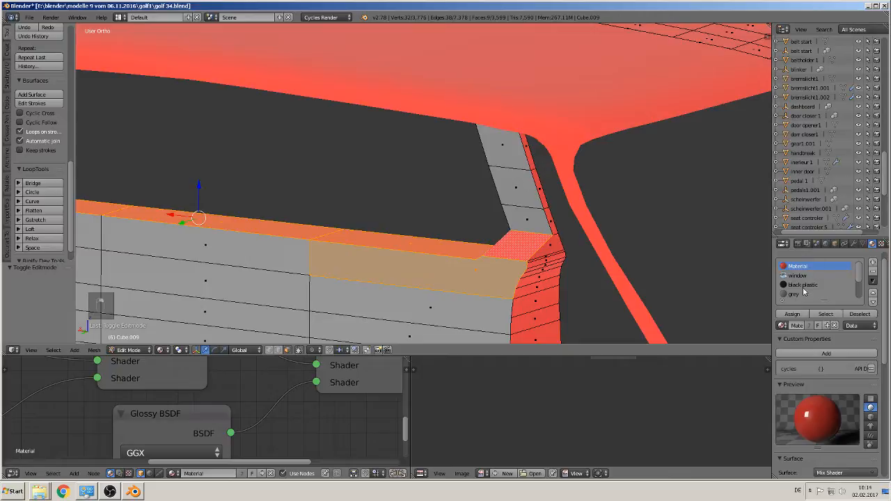
- Assign "color side internieur" to the selected rear pillar and sill faces, then clear the selection
scroll(818, 284, down, 3)
click(812, 285)
click(792, 314)
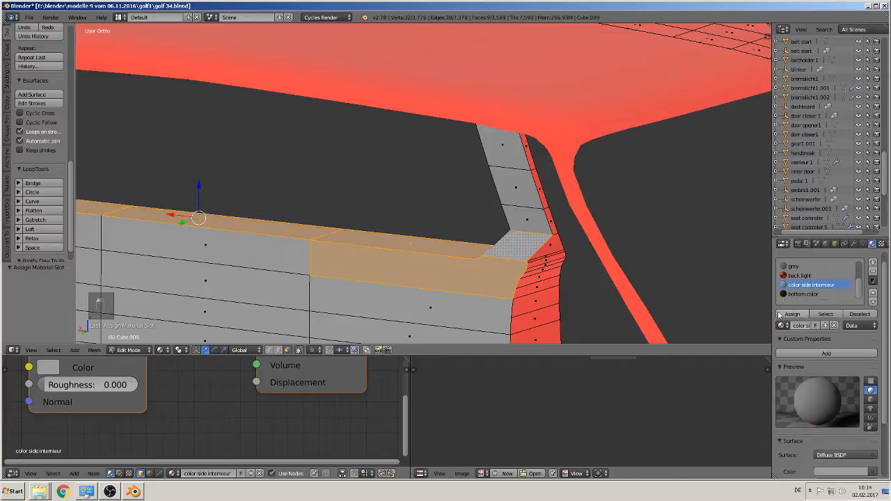
middle_drag(613, 279, 586, 263)
key(a)
- Select the small red faces at the centre pillar's inner foot and assign them the "color side internieur" material
middle_drag(531, 248, 583, 245)
right_click(495, 200)
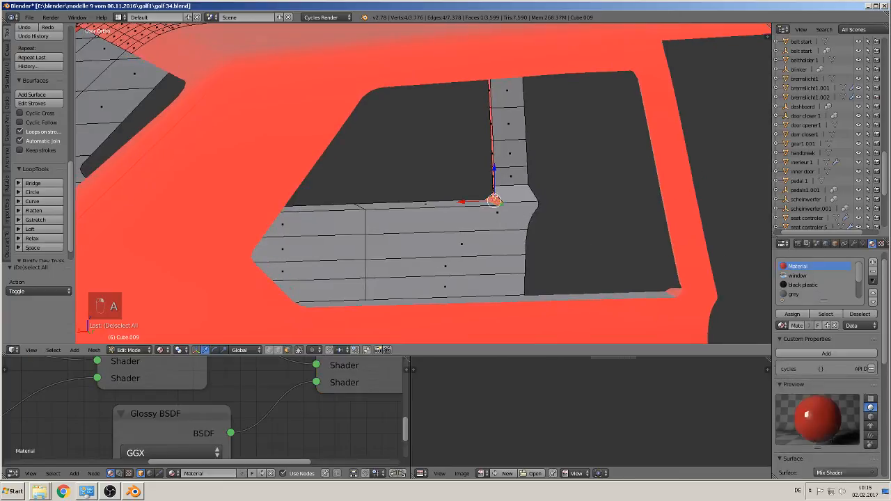
shift+right_click(498, 196)
shift+right_click(499, 197)
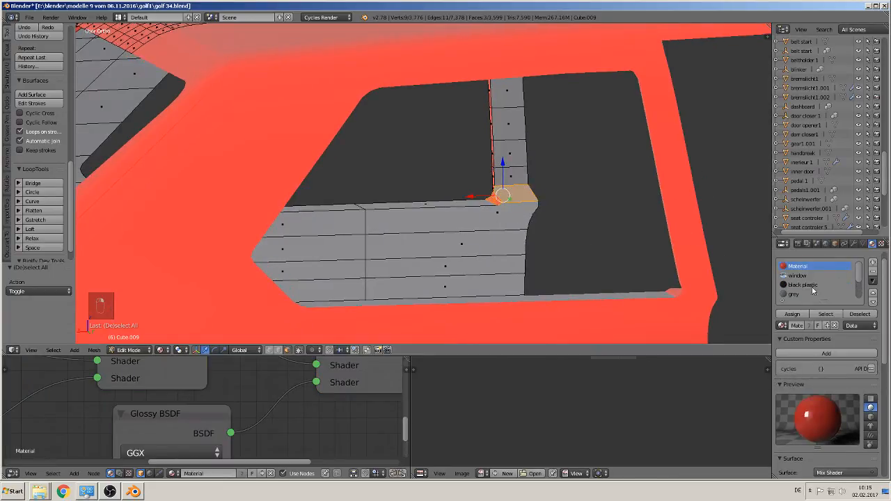
scroll(814, 288, down, 2)
click(816, 297)
click(795, 314)
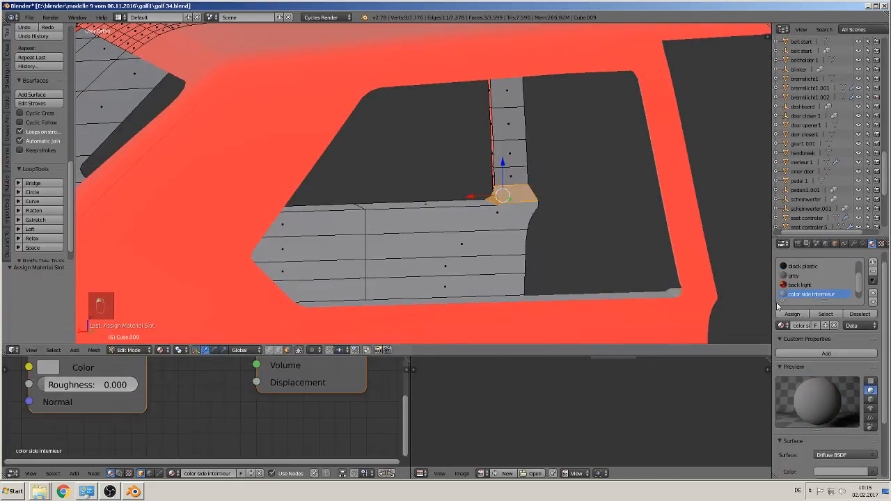
- Select the four upper inner faces at the foot of the windscreen pillar, where it widens above the door opening
middle_drag(735, 289, 521, 183)
scroll(529, 213, down, 4)
scroll(454, 184, down, 3)
scroll(427, 191, up, 3)
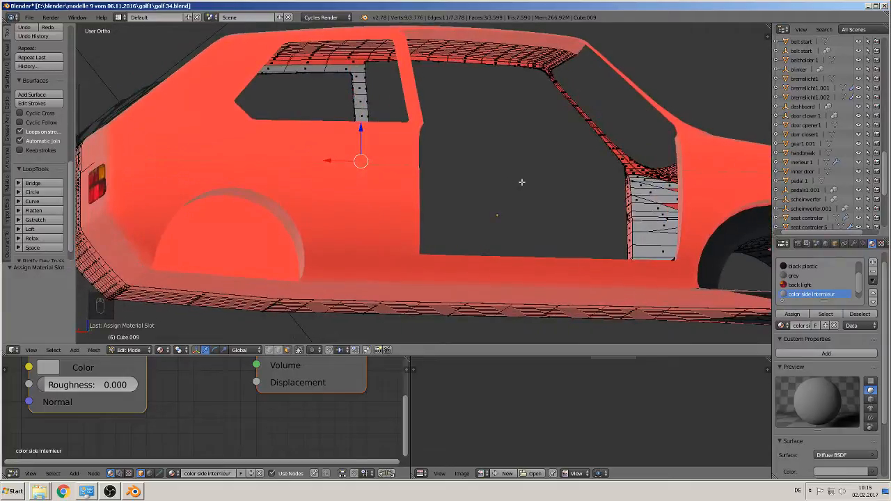
shift+middle_drag(602, 167, 359, 187)
scroll(359, 187, up, 5)
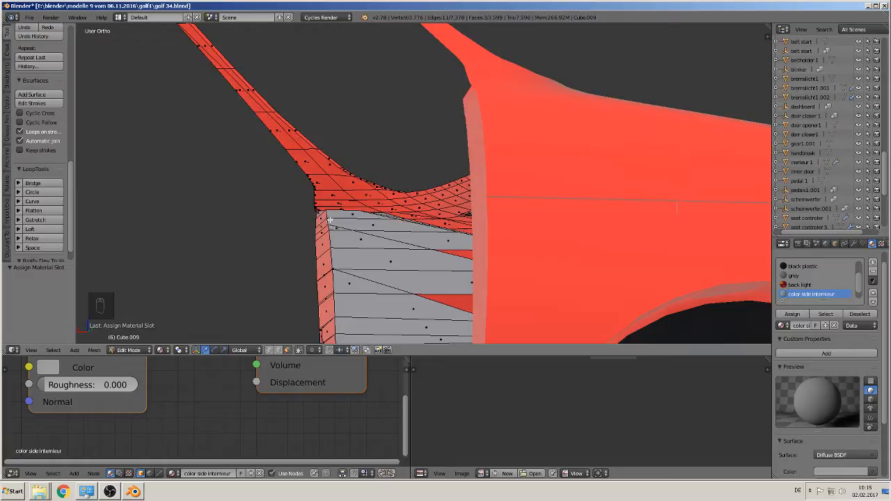
scroll(373, 206, up, 1)
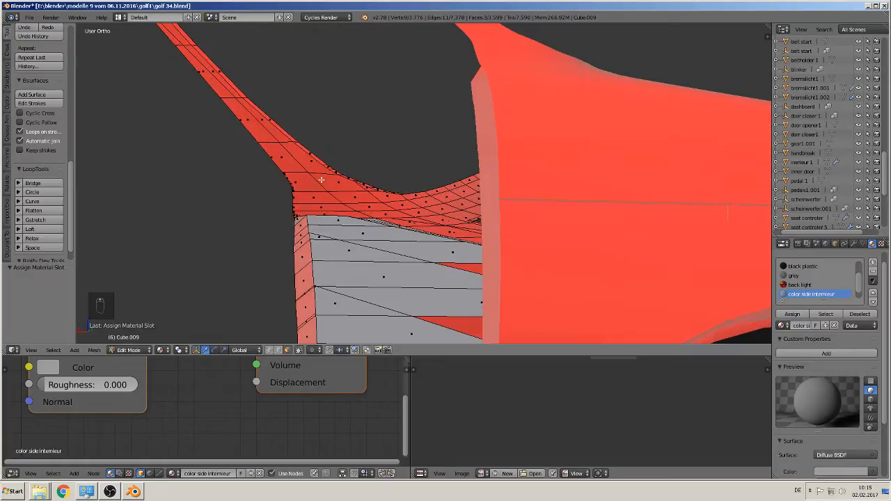
right_click(303, 159)
shift+right_click(289, 167)
shift+right_click(297, 185)
shift+right_click(337, 181)
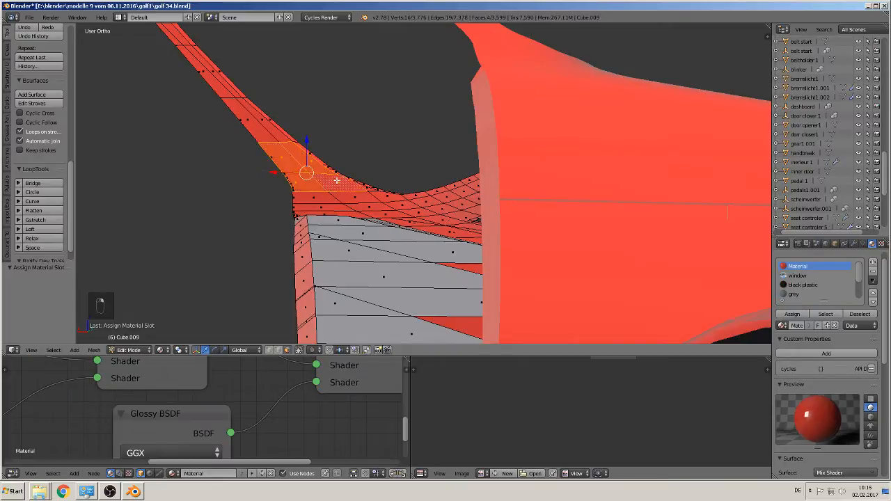
- Add the lower rows of faces at the windscreen pillar's foot, down to the grey side panel, to the selection
shift+right_click(358, 194)
shift+right_click(363, 209)
shift+right_click(324, 199)
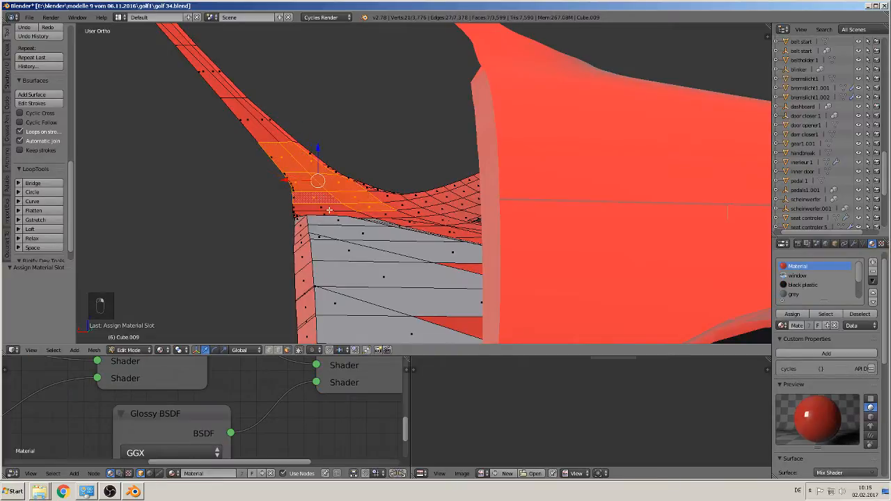
shift+right_click(330, 211)
shift+right_click(330, 214)
shift+right_click(390, 213)
- Extend the selection up the lower section of the windscreen pillar, including all inner faces across its width
shift+middle_drag(341, 170, 430, 242)
scroll(430, 242, up, 2)
shift+right_click(380, 218)
shift+right_click(382, 211)
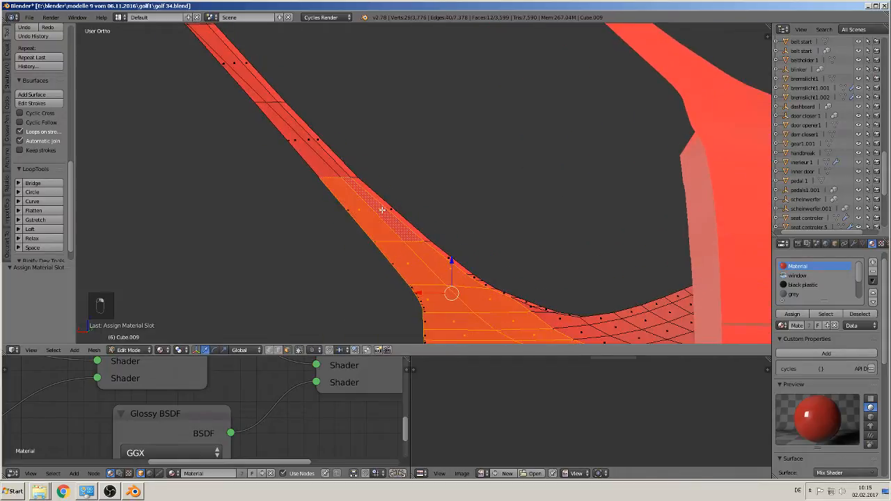
shift+right_click(385, 206)
shift+right_click(307, 140)
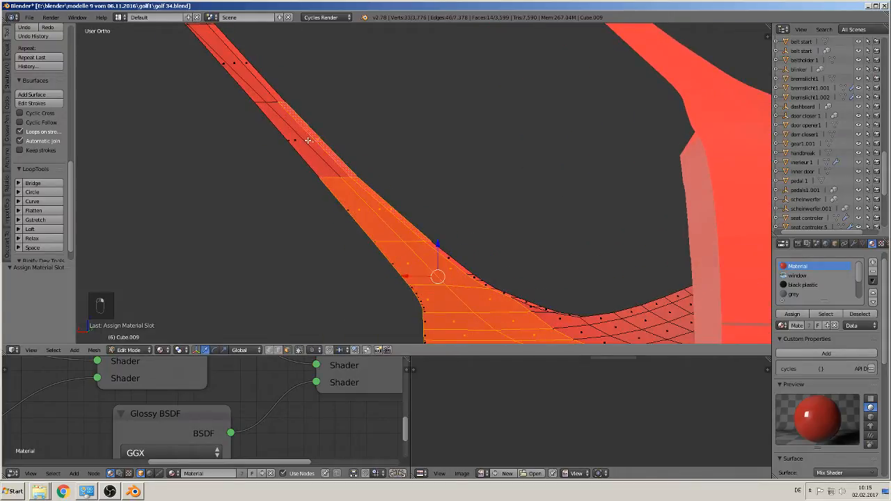
shift+right_click(291, 144)
shift+right_click(292, 142)
- Add the inner faces of the windscreen pillar's middle section to the selection
shift+middle_drag(292, 142, 394, 182)
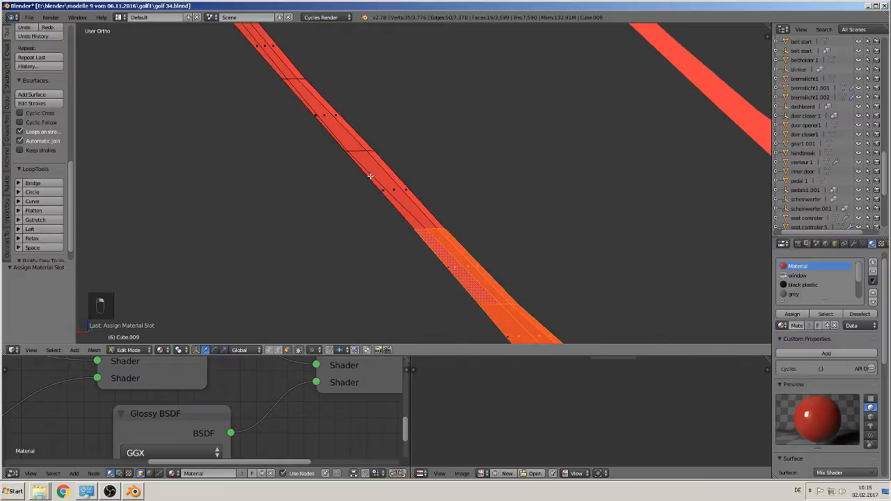
ctrl+right_click(376, 172)
shift+right_click(389, 170)
shift+right_click(348, 128)
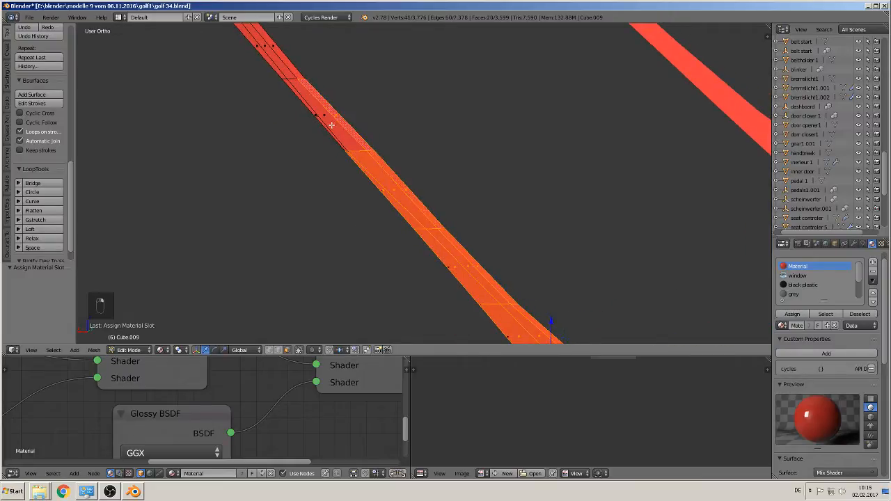
shift+right_click(329, 126)
shift+right_click(320, 117)
shift+right_click(313, 111)
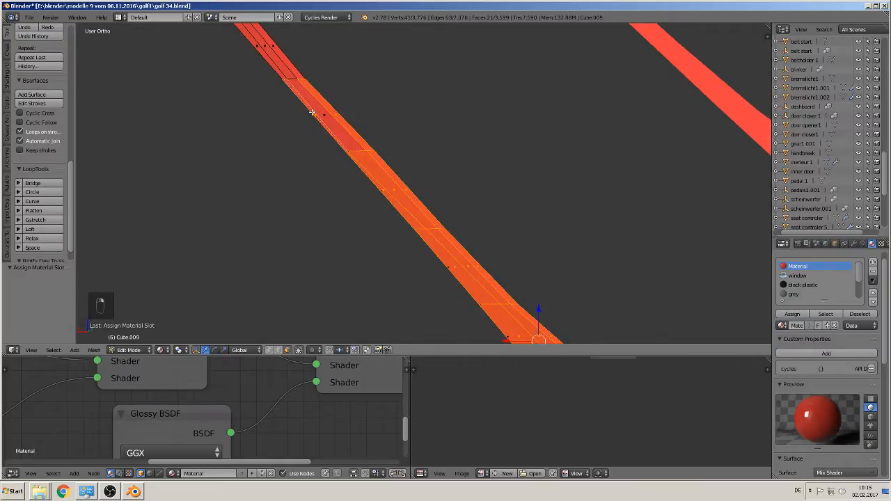
shift+right_click(320, 109)
- Add the windscreen pillar's upper inner faces to the selection, up to the corner where it meets the roof
shift+middle_drag(305, 55, 459, 240)
shift+right_click(425, 230)
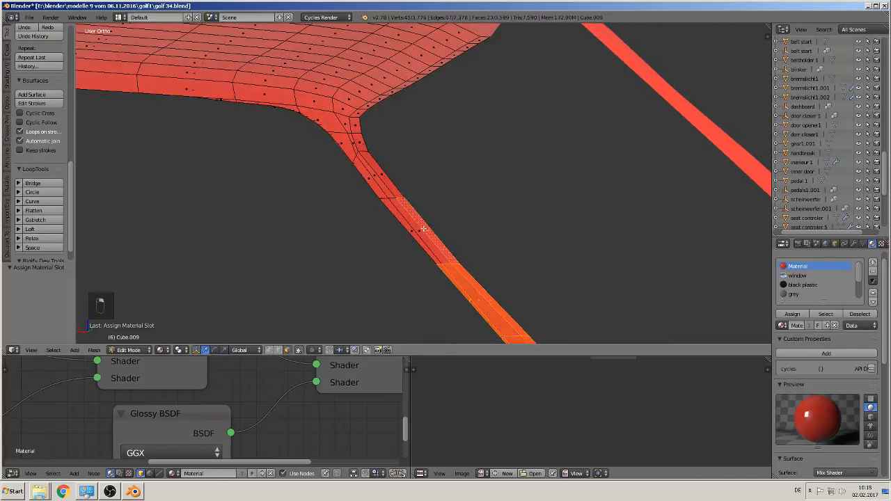
shift+right_click(417, 230)
shift+right_click(412, 233)
shift+right_click(371, 176)
shift+right_click(369, 174)
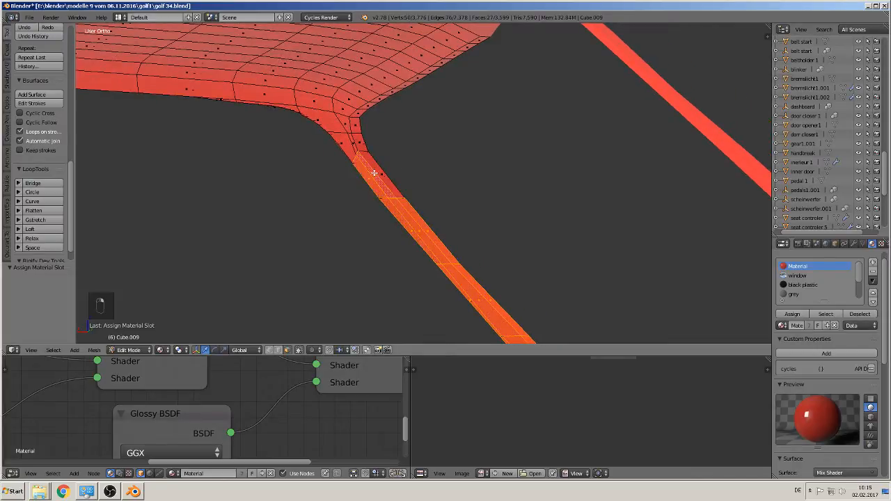
shift+right_click(360, 154)
shift+right_click(353, 143)
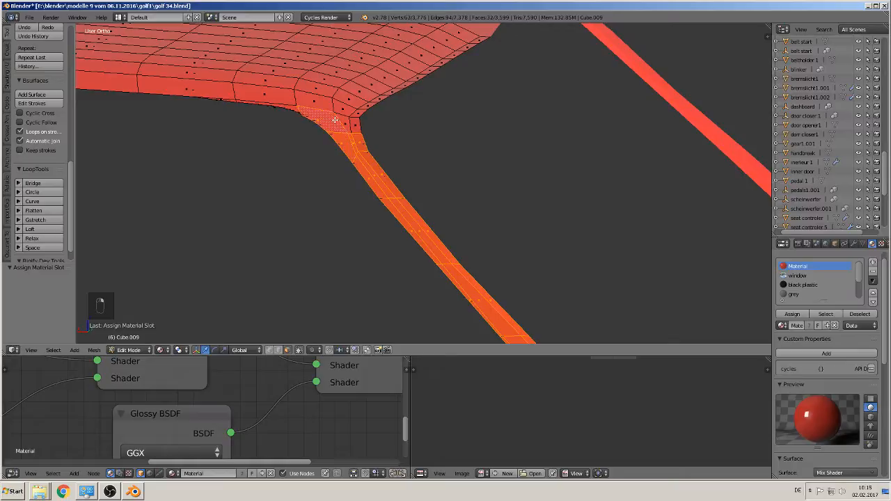
- Move the selected windscreen pillar faces 0.010 along the Y axis
scroll(348, 193, down, 7)
middle_drag(348, 192, 197, 241)
scroll(425, 264, up, 4)
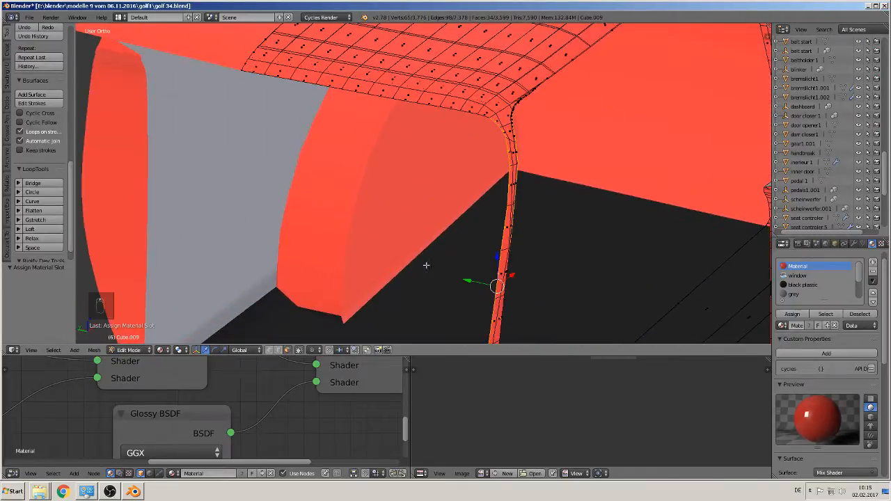
shift+middle_drag(541, 276, 411, 183)
scroll(416, 194, up, 1)
key(g)
key(y)
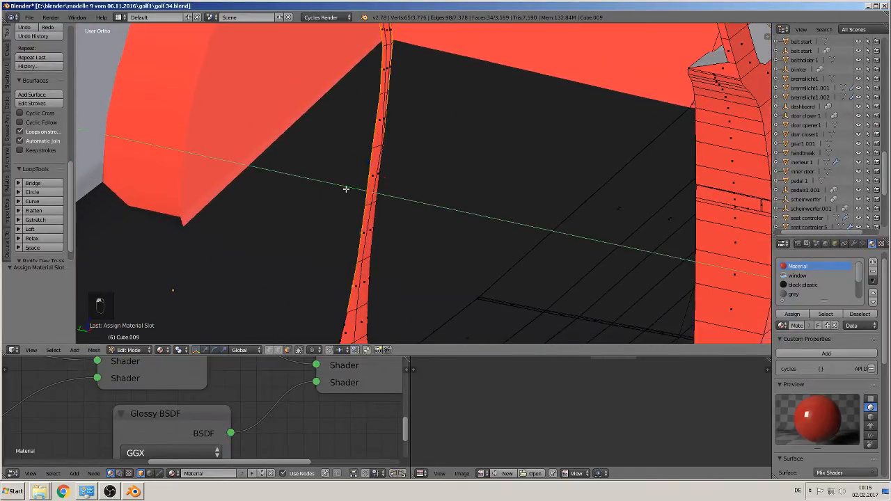
click(342, 188)
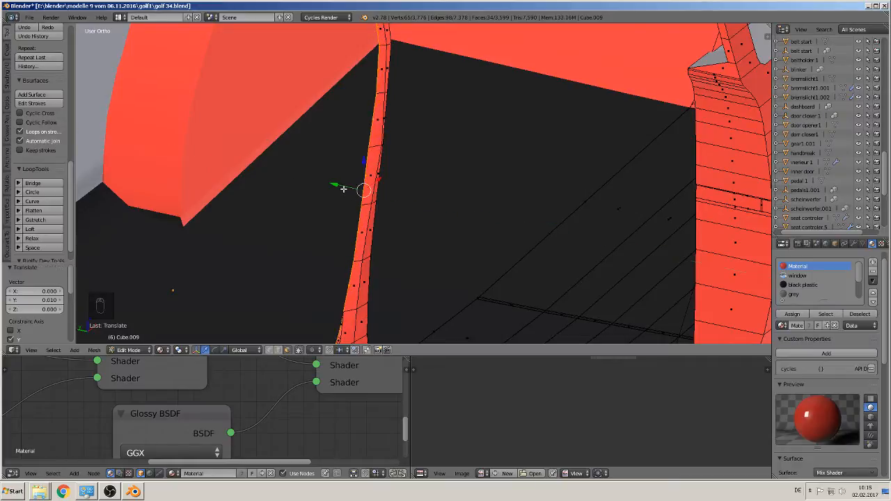
- Assign "color side internieur" to the selected windscreen pillar faces and leave Edit Mode
middle_drag(342, 188, 403, 187)
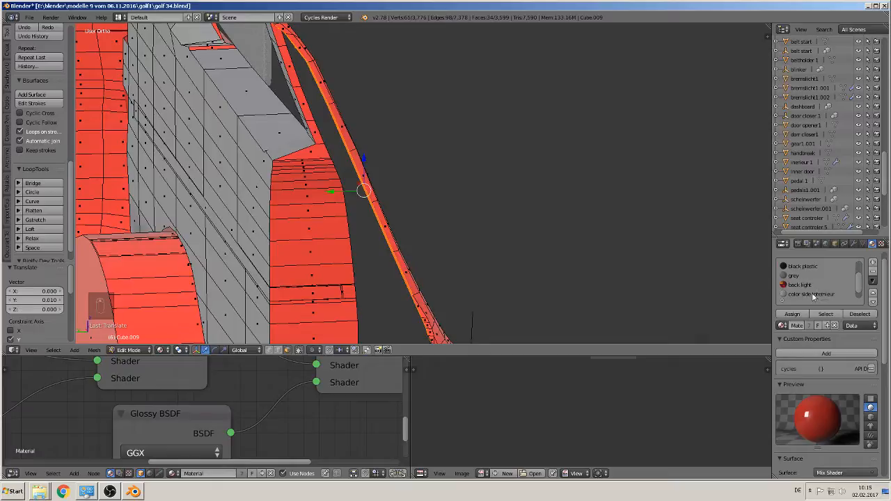
click(812, 293)
click(792, 314)
middle_drag(557, 264, 680, 274)
key(Tab)
scroll(356, 223, up, 7)
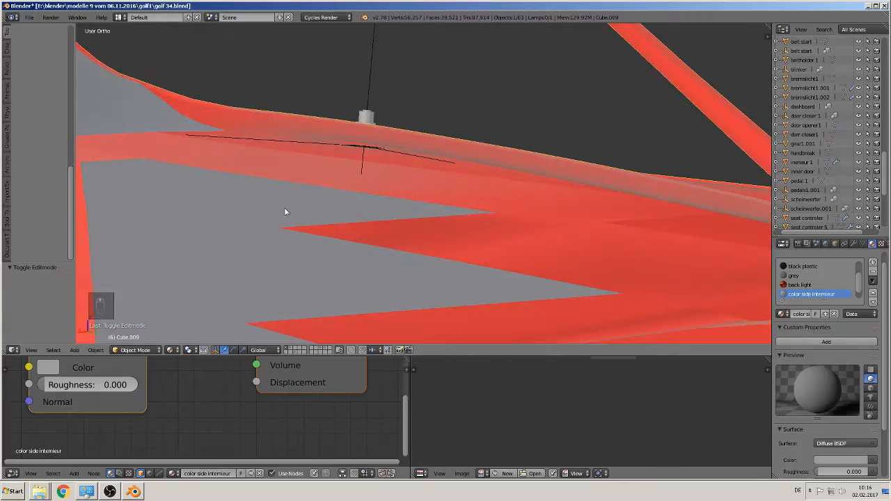
middle_drag(284, 212, 468, 209)
key(Tab)
right_click(337, 148)
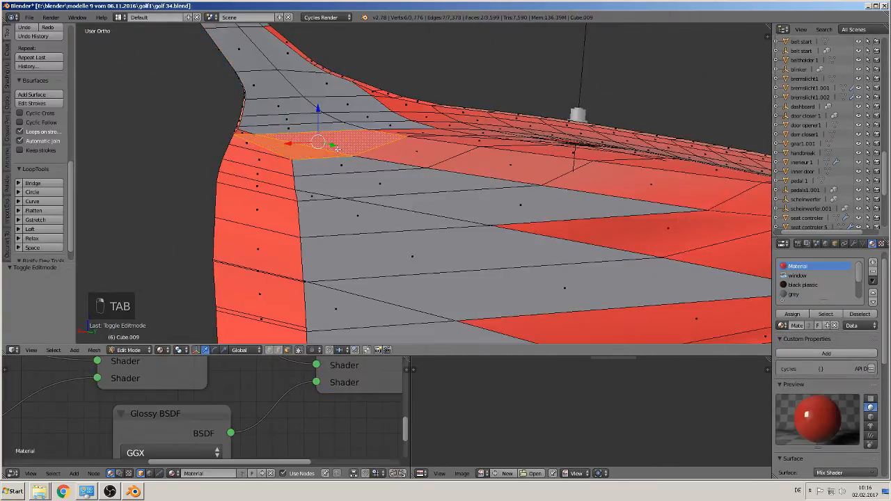
shift+right_click(415, 171)
shift+right_click(435, 162)
shift+right_click(518, 179)
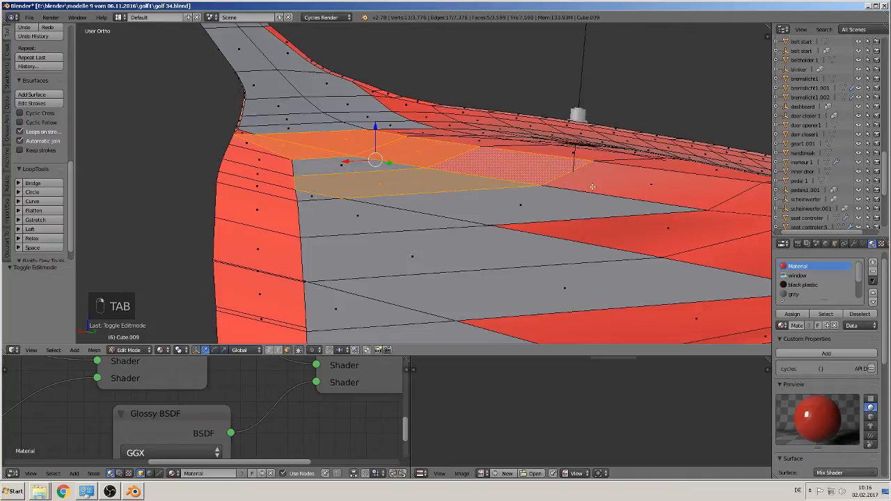
shift+right_click(592, 186)
- Select the upper rows of inner faces along the windscreen's lower rail, from the pillar foot across to the rail's far end
middle_drag(592, 187, 615, 221)
scroll(543, 198, up, 3)
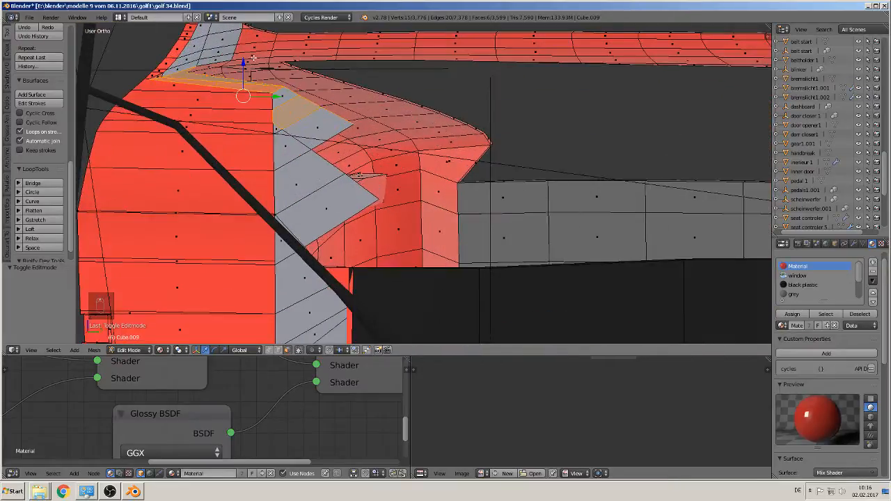
right_click(251, 47)
middle_drag(355, 94, 459, 126)
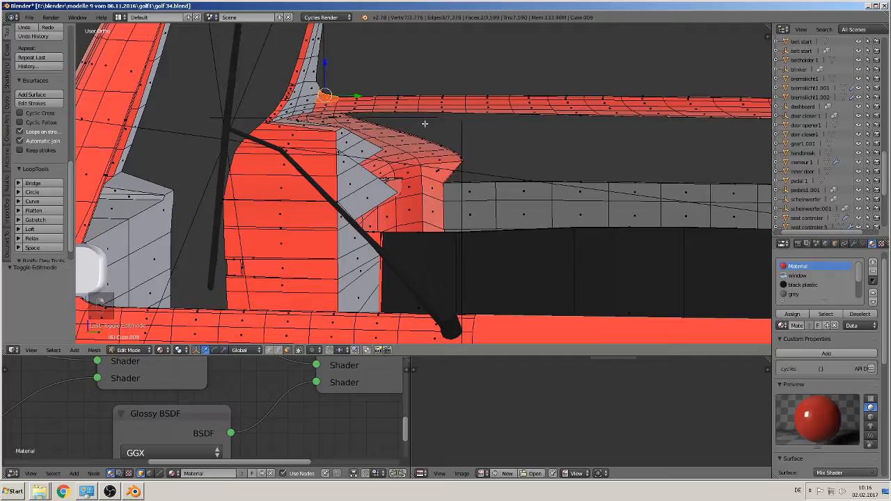
middle_drag(640, 148, 604, 179)
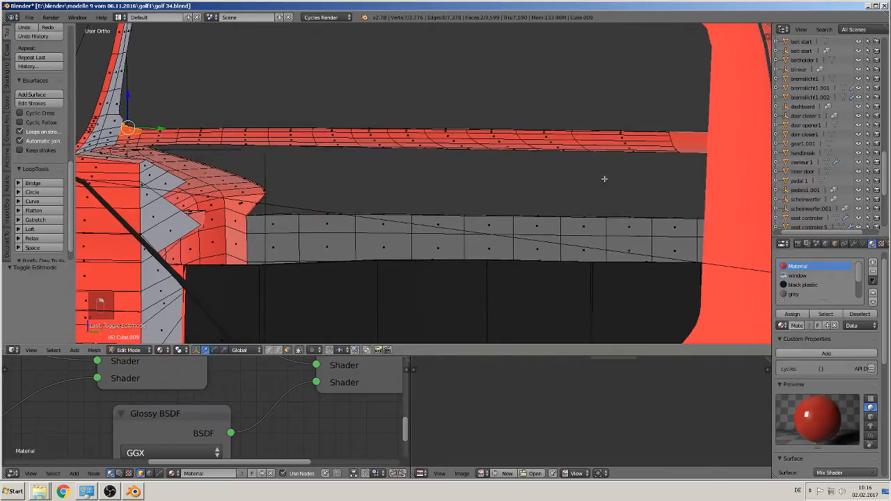
ctrl+shift+right_click(651, 136)
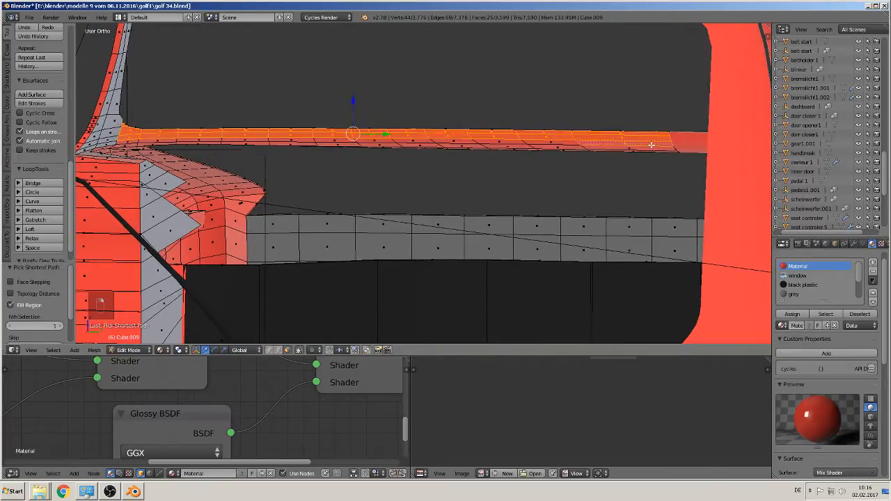
- Assign "color side internieur" to the selected upper faces of the windscreen's lower rail
middle_drag(644, 145, 604, 170)
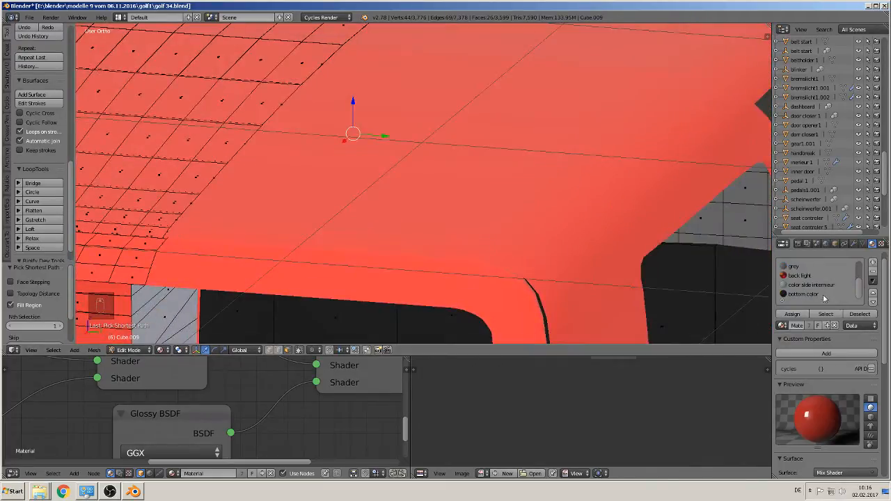
click(812, 285)
click(792, 314)
- Select the next row of faces down along the windscreen's lower rail and assign "color side internieur" to it
middle_drag(758, 311, 186, 113)
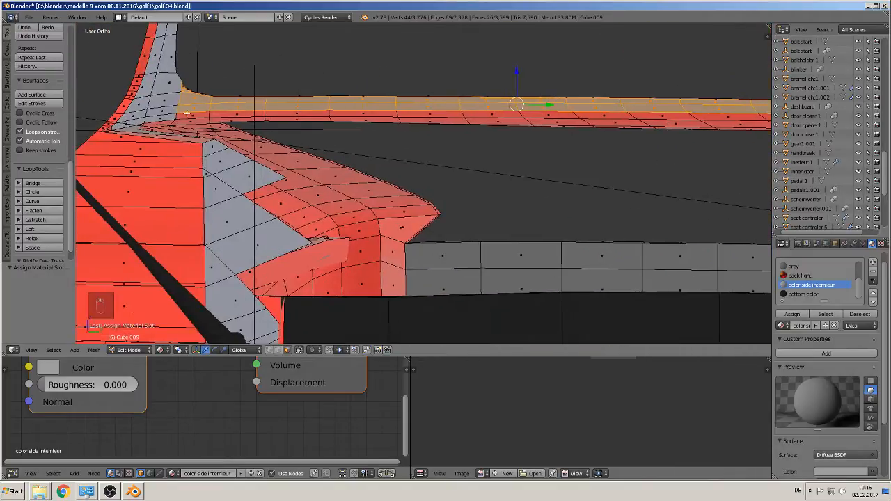
right_click(187, 114)
shift+middle_drag(516, 208, 380, 207)
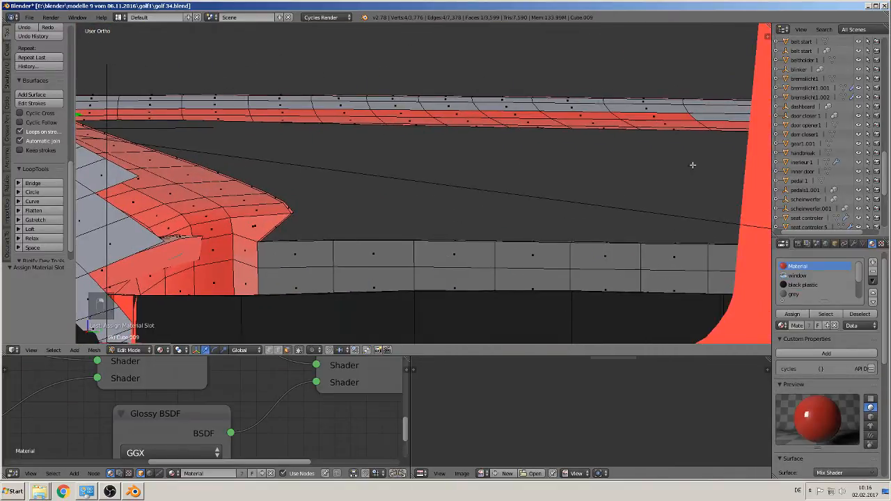
ctrl+shift+right_click(661, 117)
scroll(808, 296, down, 3)
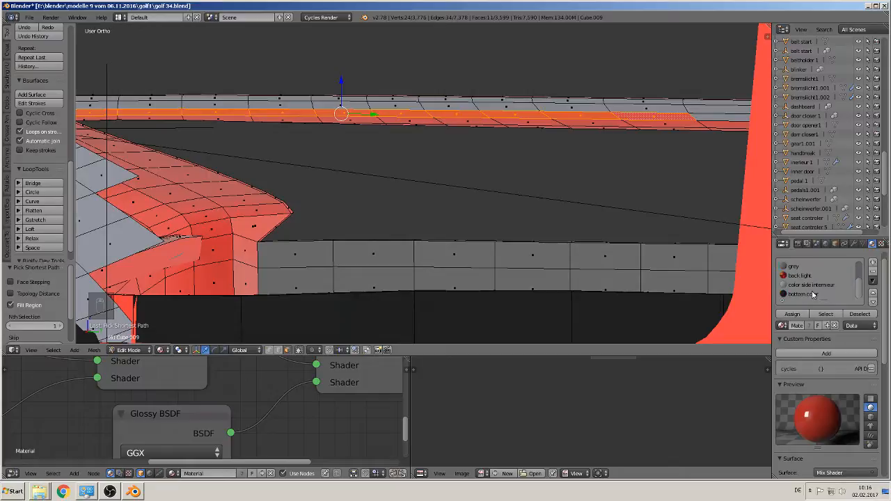
click(811, 285)
click(792, 314)
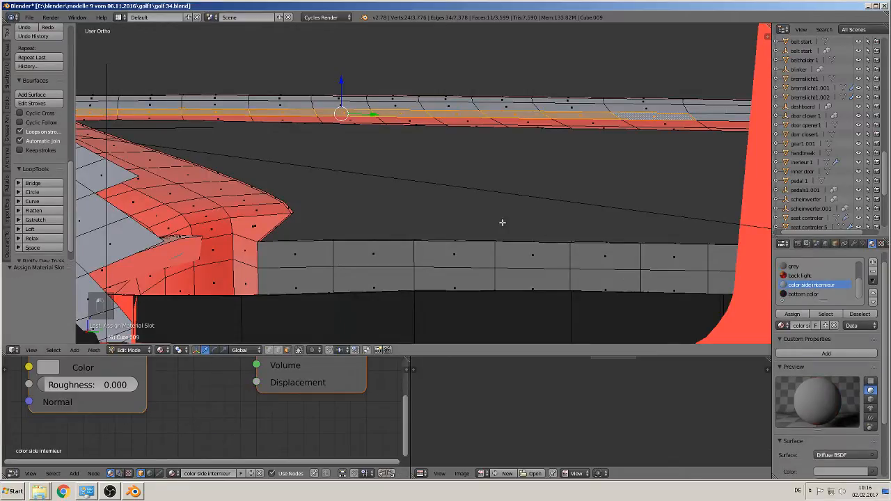
- Select the lowest rows of inner faces along the windscreen rail and give them the "color side internieur" material
shift+middle_drag(480, 211, 683, 237)
right_click(212, 147)
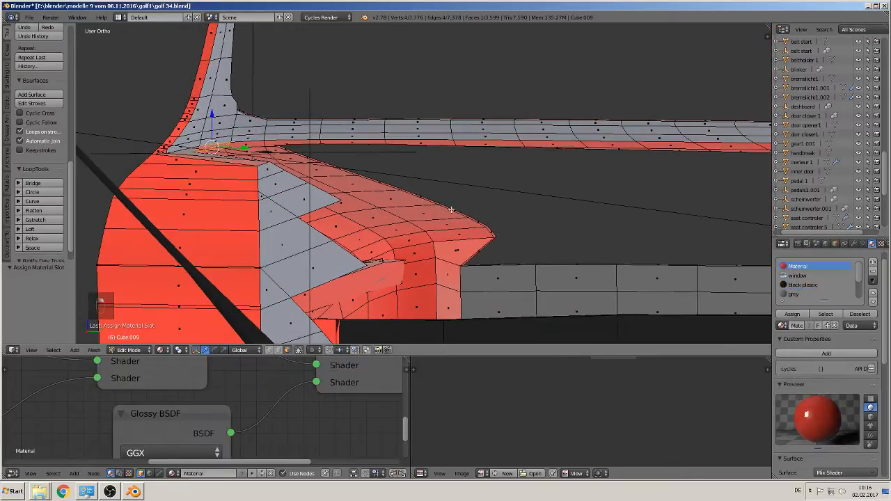
shift+middle_drag(537, 243, 291, 241)
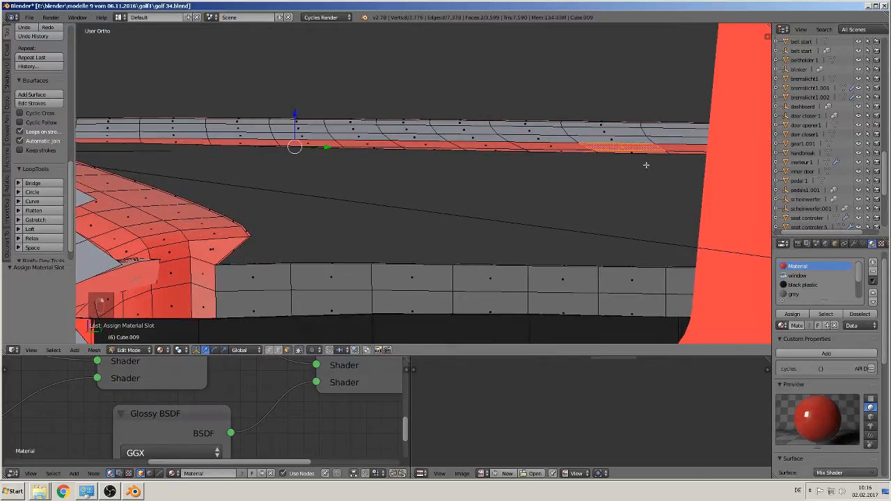
ctrl+shift+right_click(628, 149)
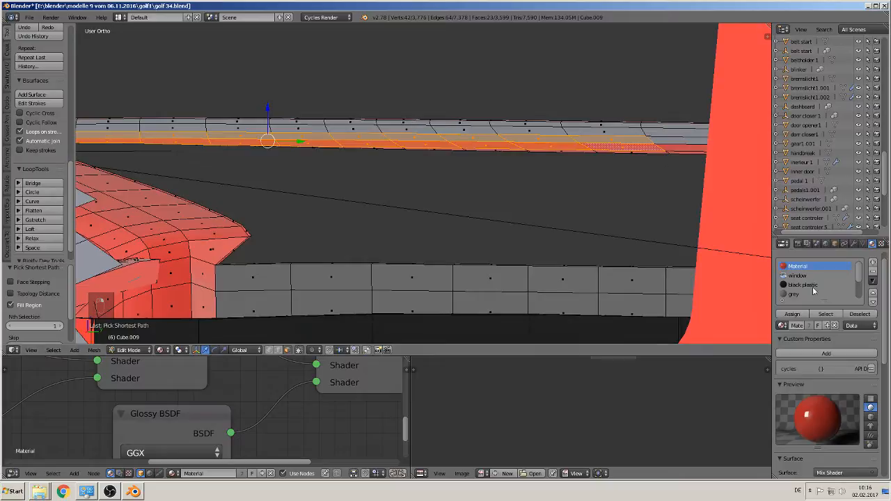
click(809, 294)
click(792, 314)
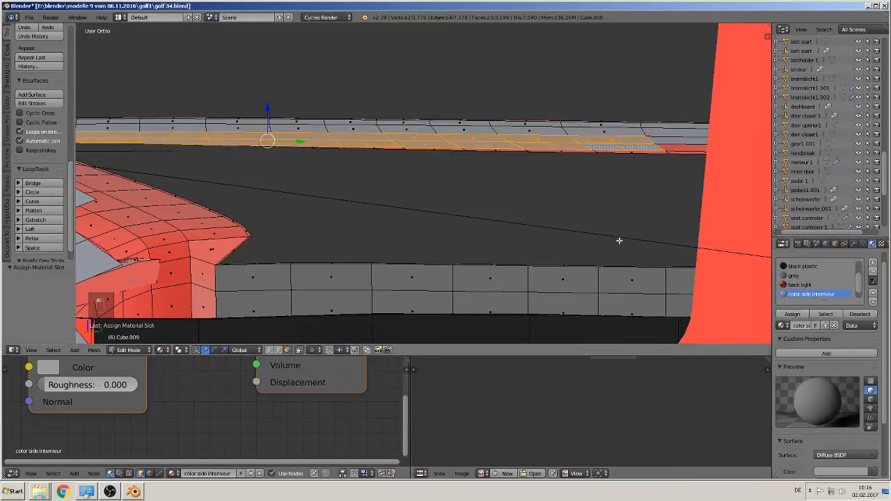
- Select the four red faces at the windscreen pillar's foot, just above the grey footwell side faces
middle_drag(617, 241, 392, 214)
right_click(135, 149)
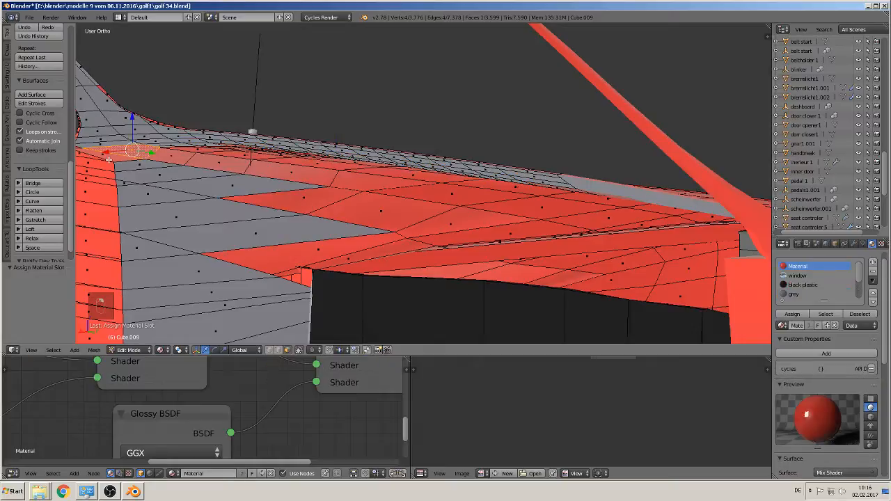
middle_drag(158, 178, 114, 161)
shift+right_click(114, 161)
shift+right_click(180, 157)
shift+right_click(219, 161)
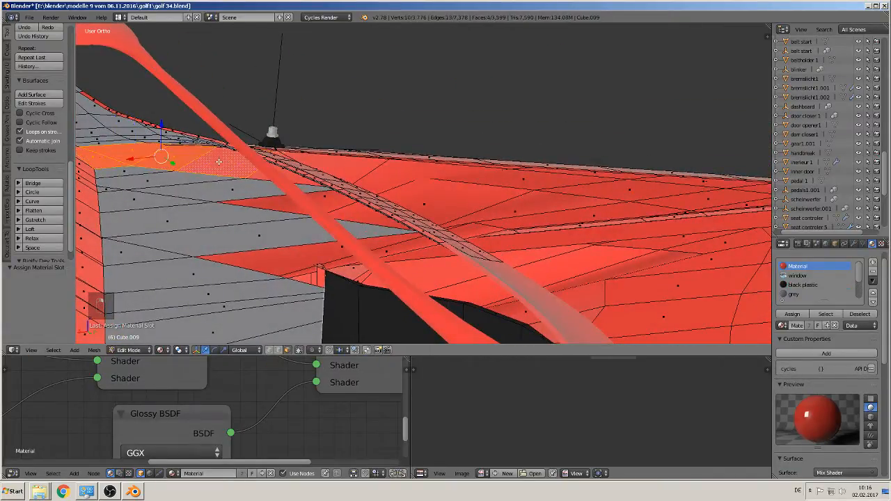
middle_drag(224, 177, 256, 180)
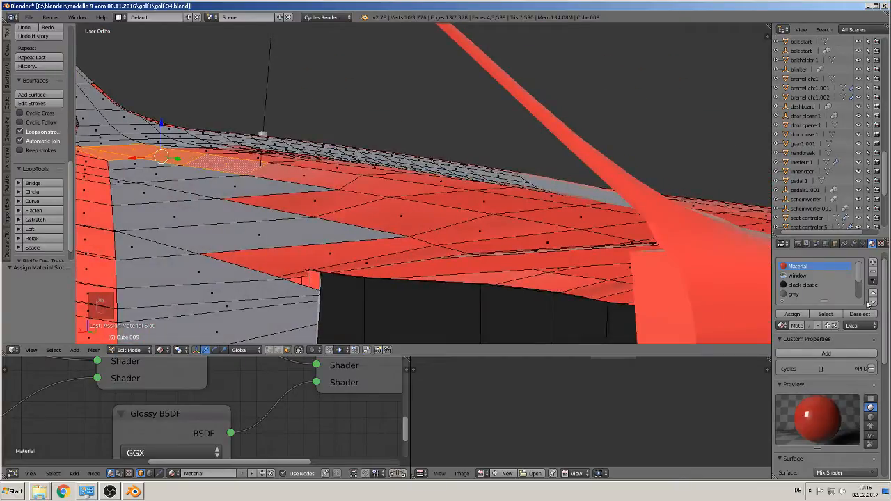
- Assign "color side internieur" to the selected pillar foot faces and leave Edit Mode
click(812, 286)
click(792, 314)
middle_drag(500, 287, 565, 149)
key(Tab)
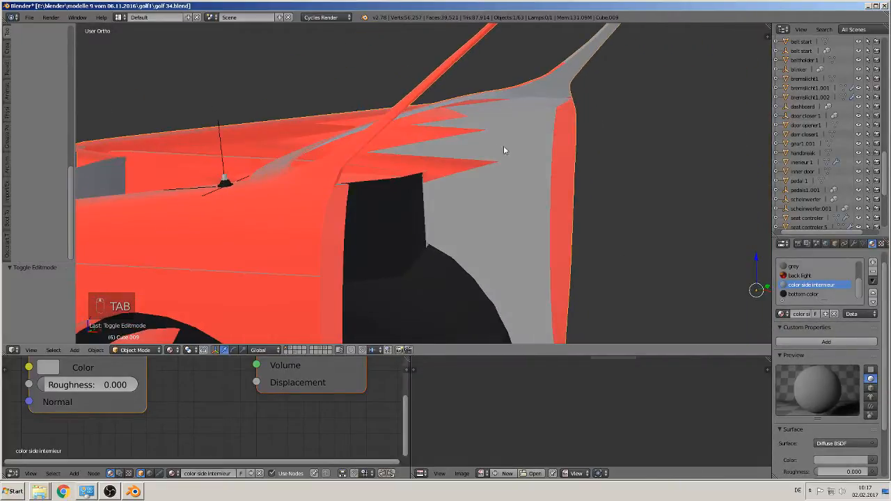
- In Edit Mode, select the row of inner roof-edge faces above the rear side window, from the rear pillar to the door pillar
middle_drag(503, 150, 554, 204)
scroll(567, 210, down, 6)
scroll(645, 160, up, 4)
scroll(584, 166, up, 3)
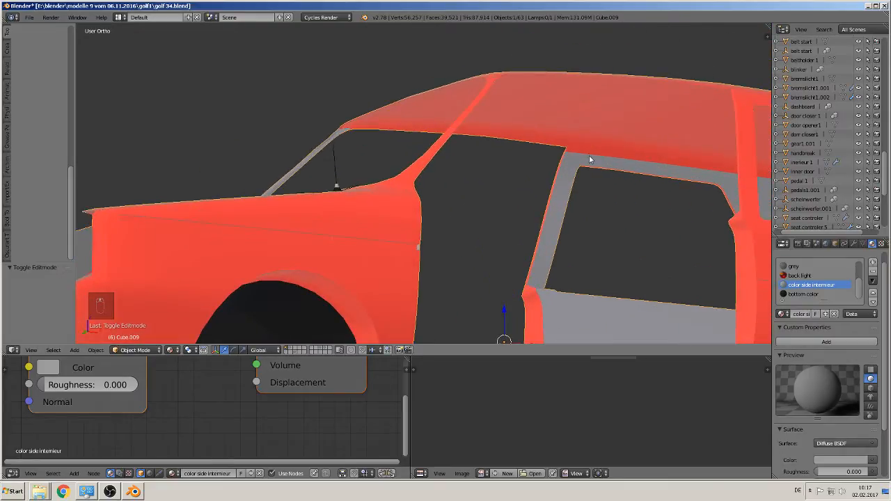
middle_drag(656, 169, 93, 203)
scroll(402, 211, up, 6)
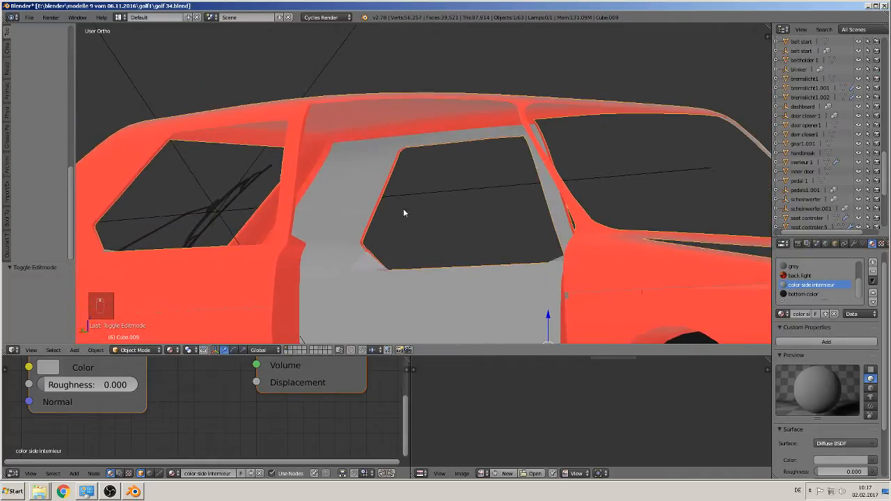
key(Tab)
right_click(184, 61)
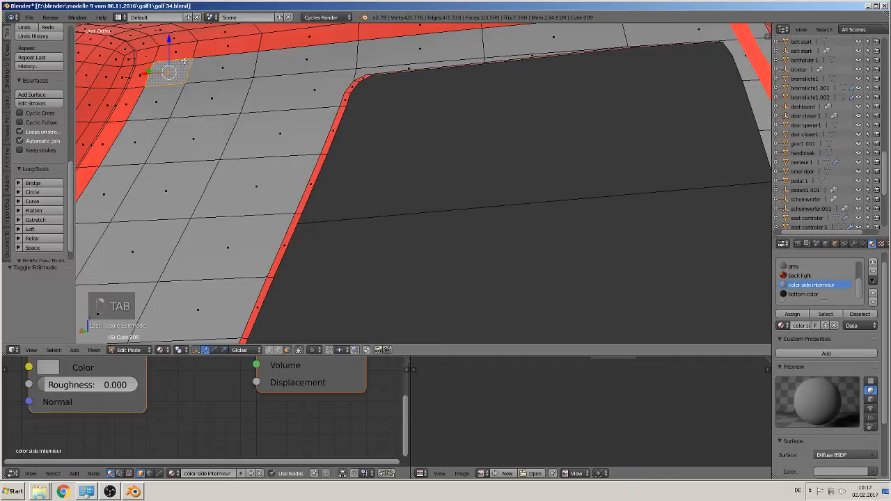
middle_drag(342, 123, 296, 285)
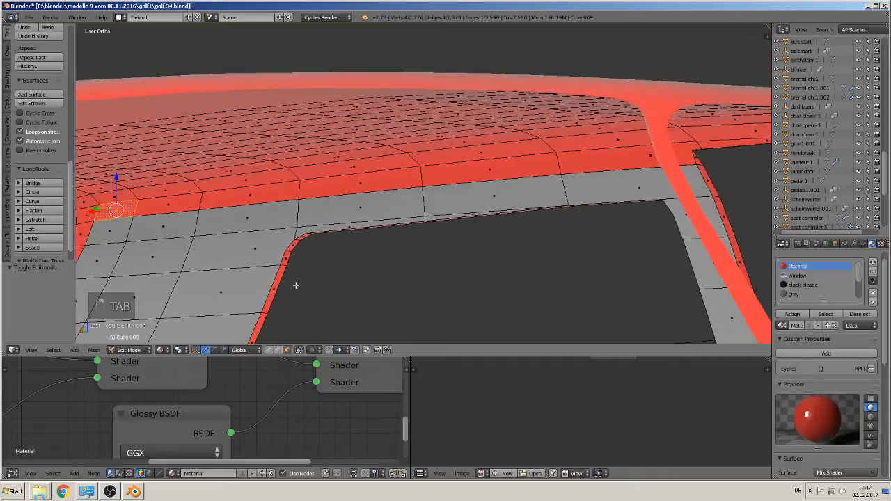
shift+right_click(686, 150)
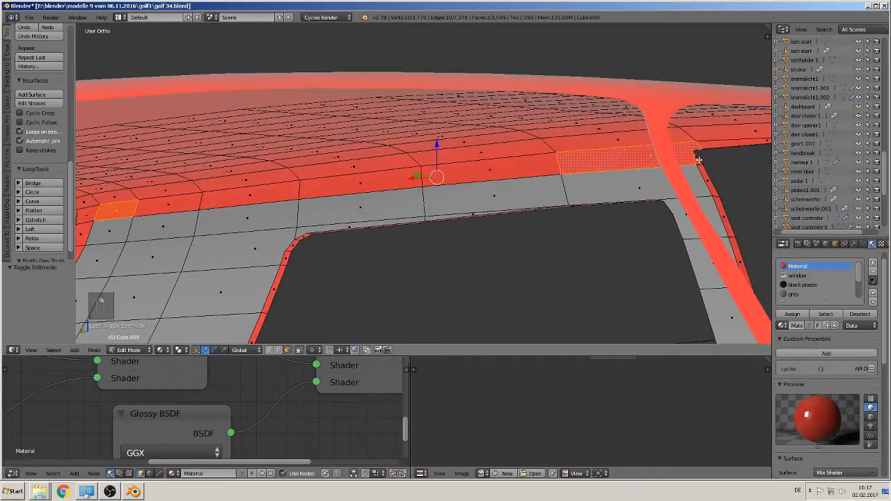
ctrl+shift+right_click(618, 163)
shift+right_click(634, 164)
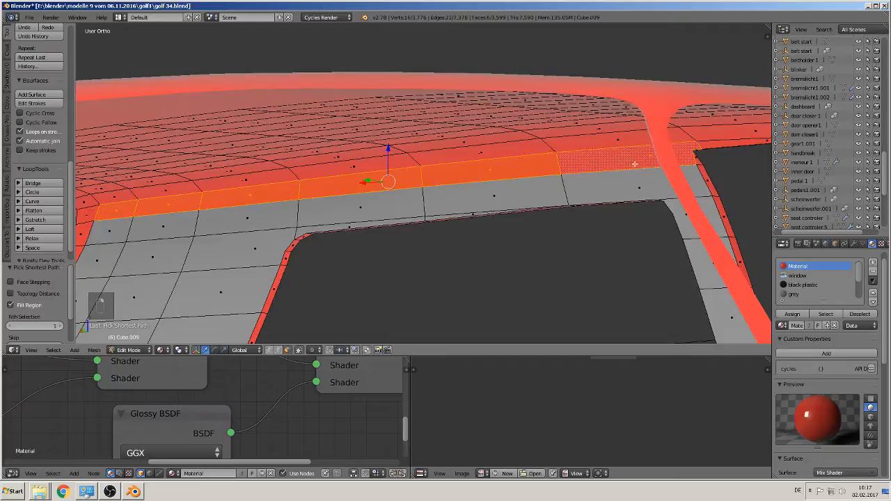
key(ctrl+z)
shift+right_click(688, 151)
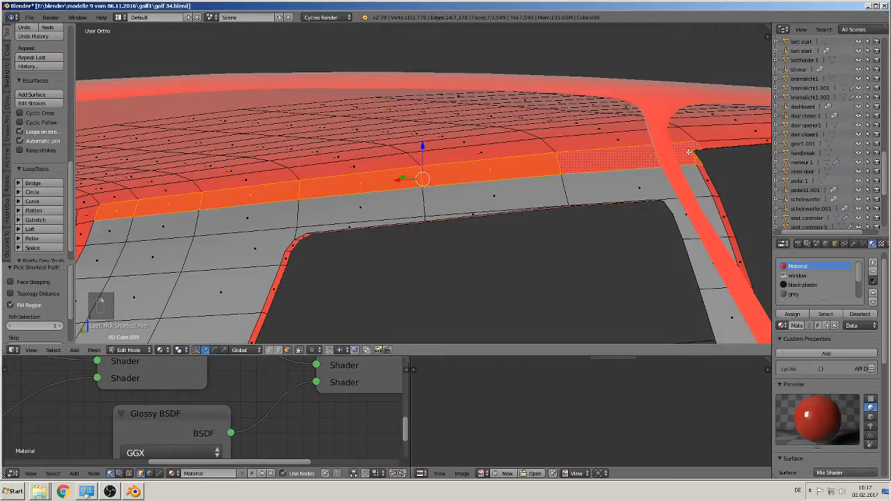
- Extend the roof-edge face selection forward along the upper edge of the front door opening
middle_drag(734, 150, 763, 149)
middle_drag(751, 178, 541, 204)
shift+right_click(681, 159)
scroll(541, 205, up, 3)
ctrl+right_click(563, 200)
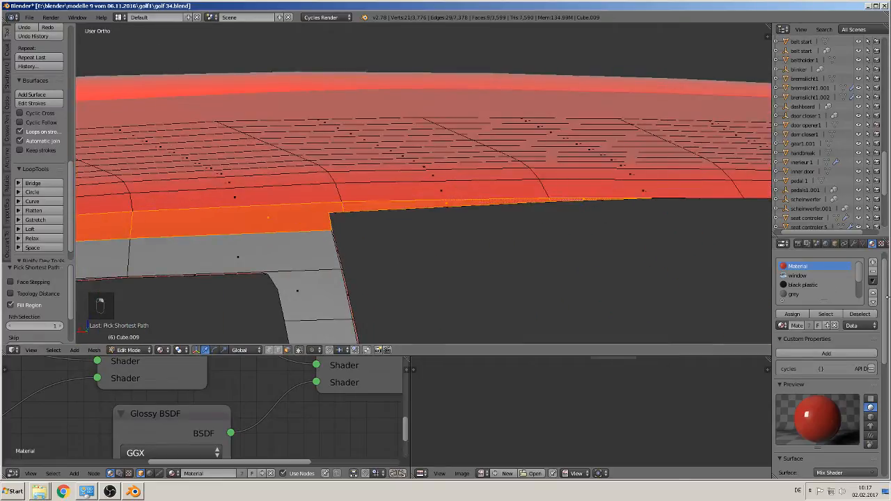
- Assign "color side internieur" to the selected roof-edge faces, deselect everything and leave Edit Mode
click(809, 285)
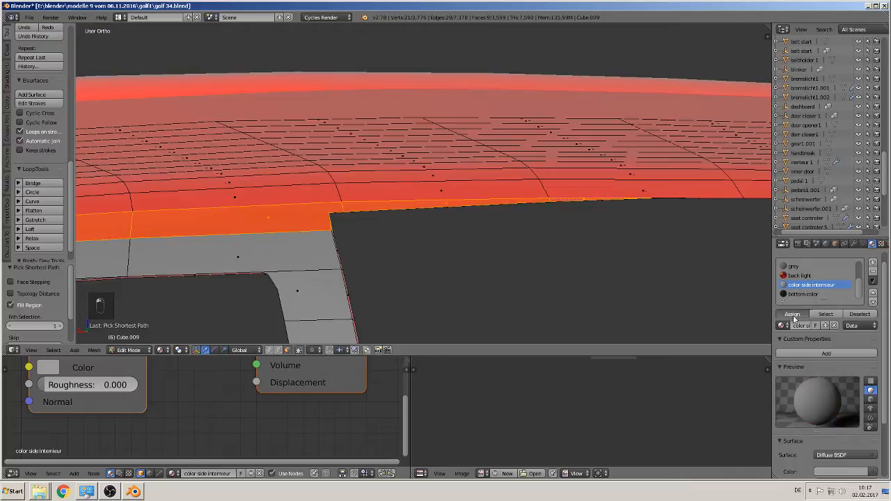
click(792, 314)
middle_drag(497, 288, 406, 299)
key(a)
scroll(466, 280, down, 3)
key(Tab)
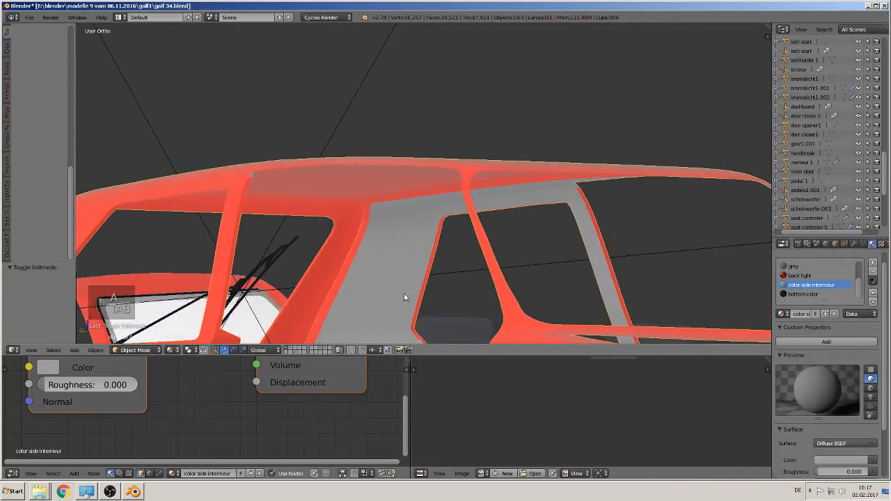
- Assign "color side internieur" to the strip of faces along the rear pillar's inner edge, beside the grey side panel, and leave Edit Mode
scroll(550, 213, up, 2)
scroll(534, 218, up, 2)
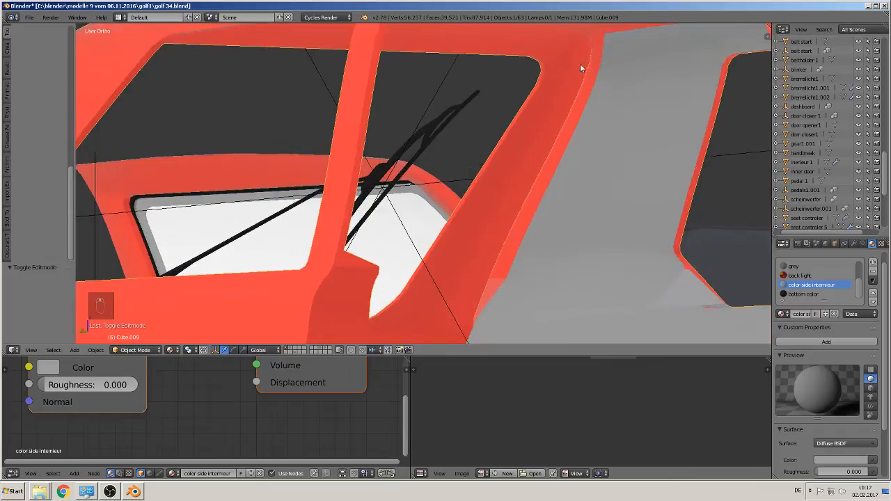
key(Tab)
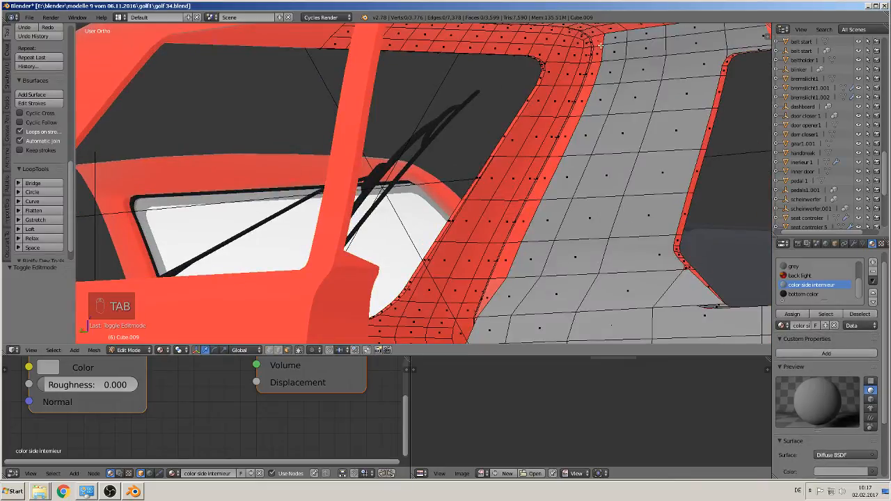
right_click(597, 43)
ctrl+right_click(494, 291)
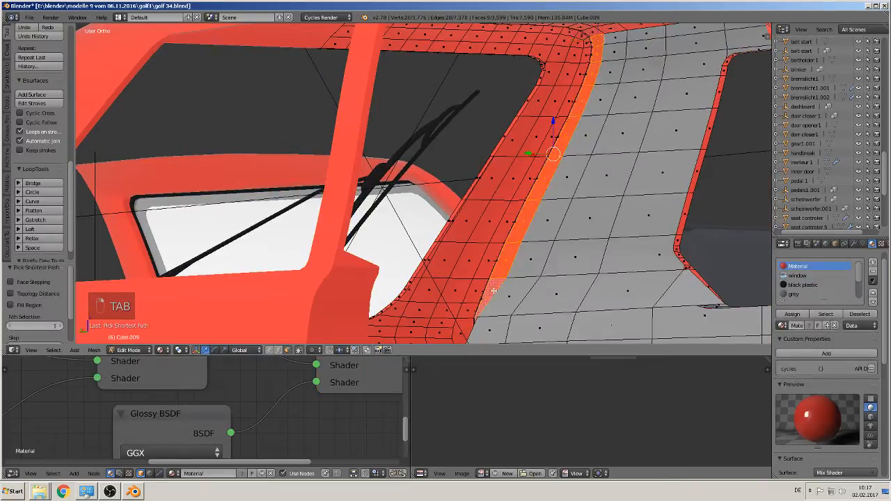
click(806, 294)
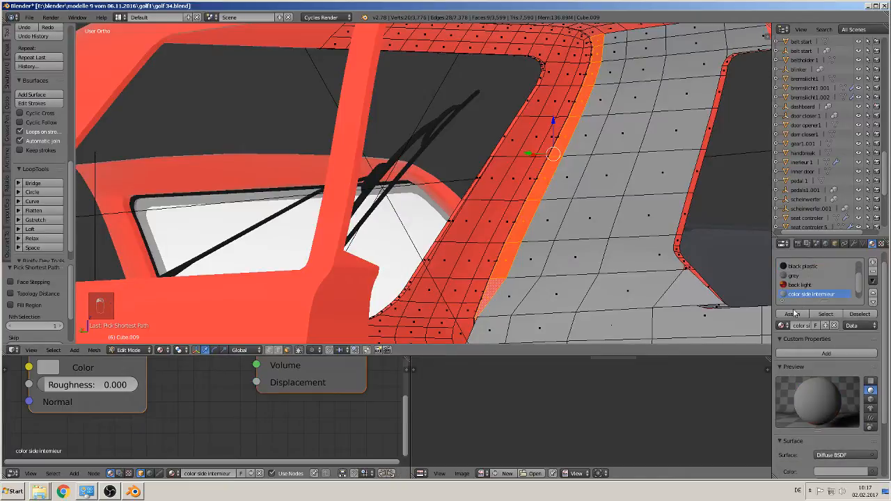
click(793, 314)
scroll(626, 299, down, 5)
key(Tab)
- Select the two small red faces at the rear side window's lower rear corner and assign "color side internieur" to them
scroll(626, 294, up, 8)
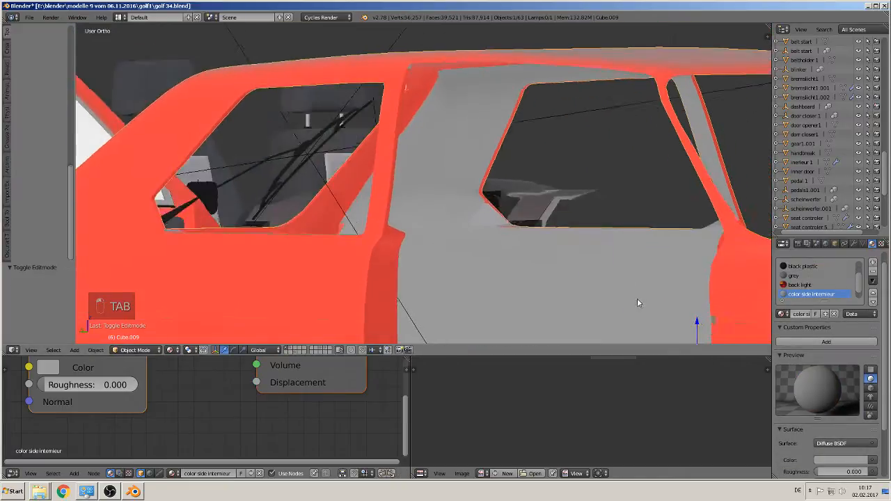
key(Tab)
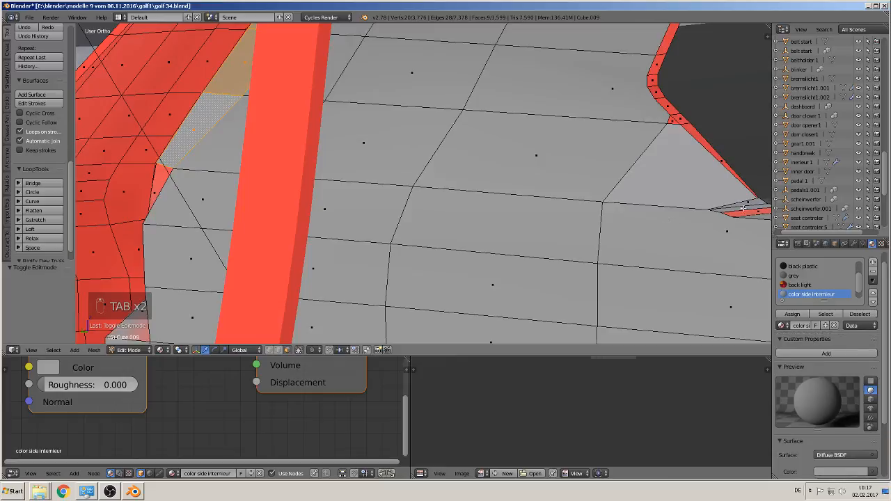
right_click(745, 208)
shift+right_click(670, 119)
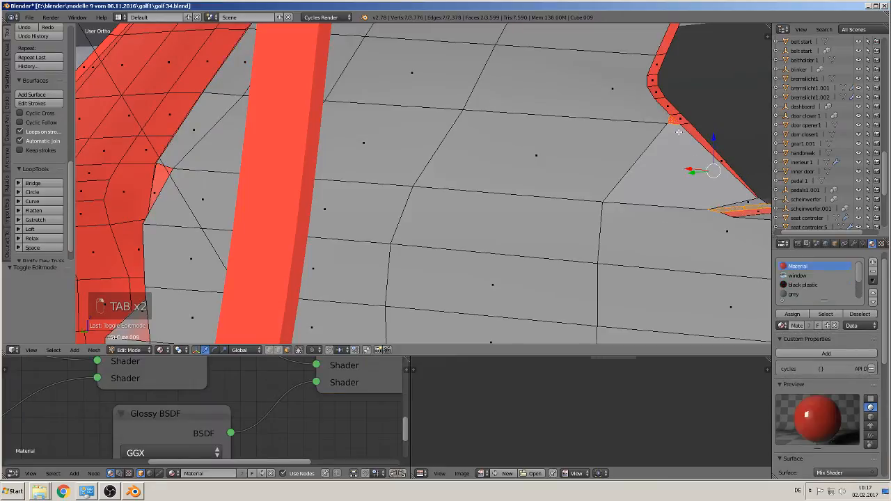
click(808, 285)
key(Tab)
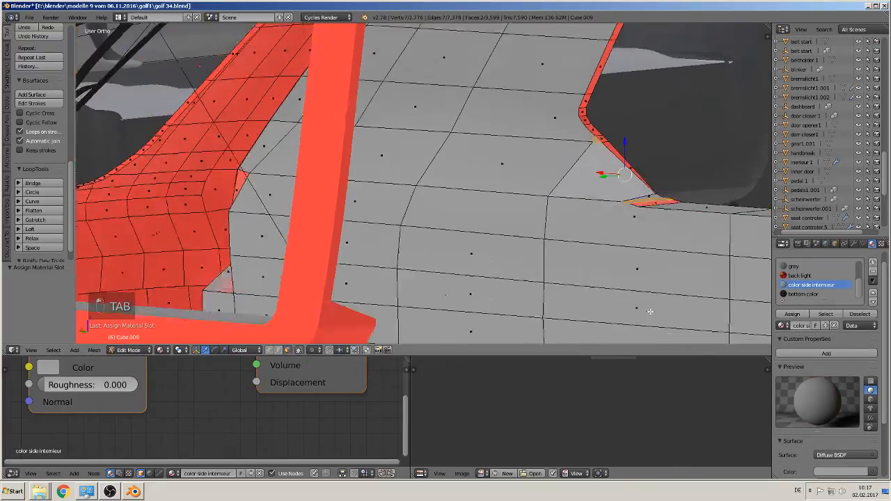
- Give the remaining red sliver face below the side window's corner the "color side internieur" material and clear the selection
key(Tab)
right_click(703, 207)
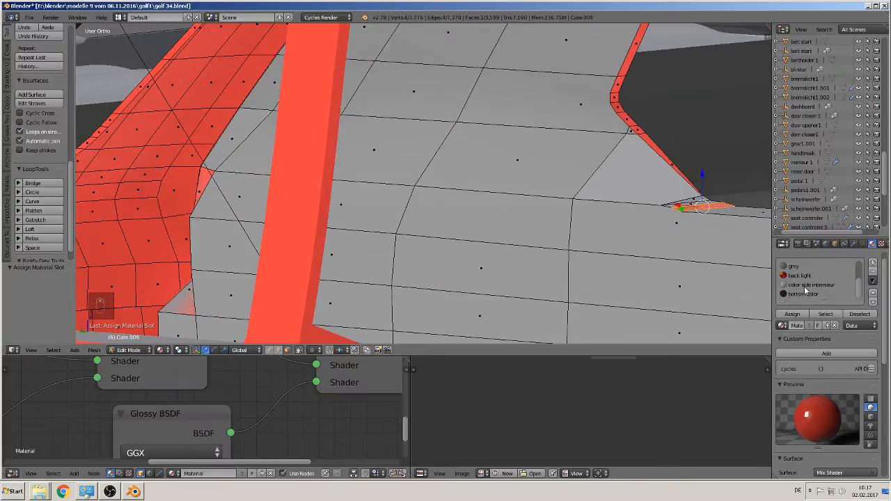
click(806, 286)
scroll(696, 288, down, 3)
key(a)
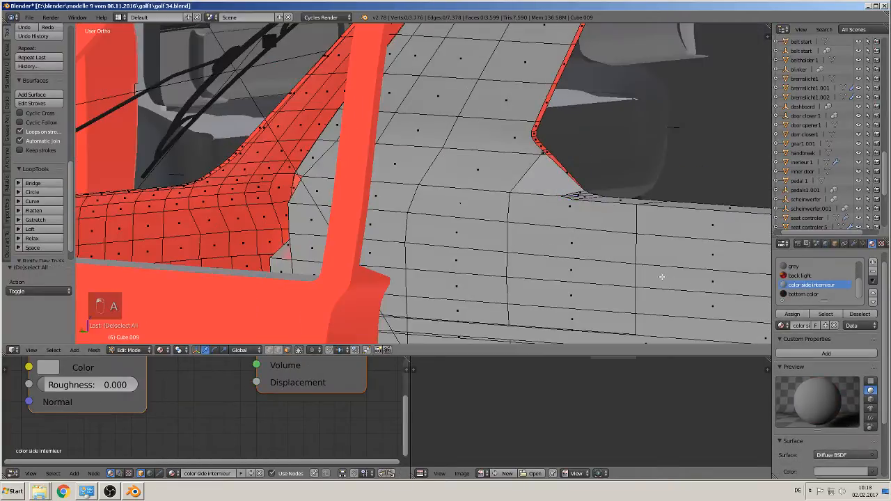
- Leave Edit Mode and examine the body's interior panels through the side window and door openings
middle_drag(658, 273, 676, 280)
scroll(675, 280, down, 3)
scroll(668, 274, down, 2)
key(Tab)
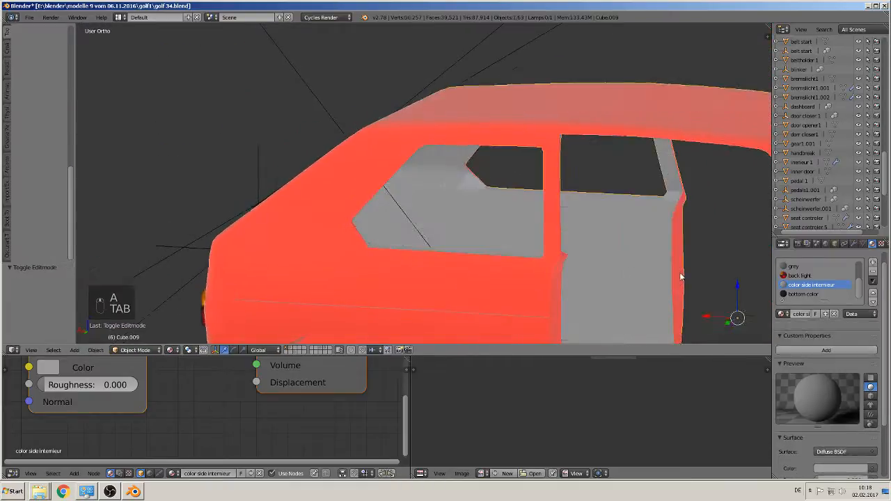
scroll(678, 271, down, 2)
scroll(701, 268, up, 3)
scroll(701, 270, down, 2)
middle_drag(700, 270, 743, 254)
scroll(416, 205, up, 6)
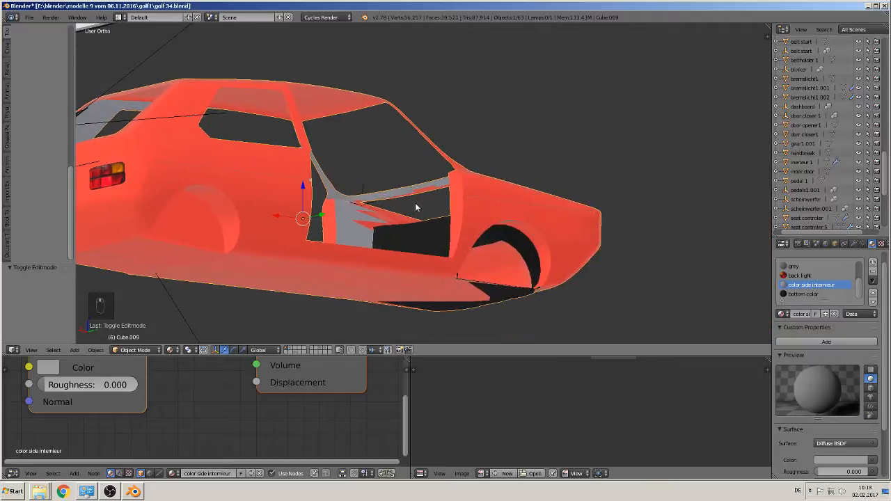
- Select the strip of red faces along the inner windscreen rail's lower edge, assign "color side internieur" to it and leave Edit Mode
key(Tab)
right_click(409, 206)
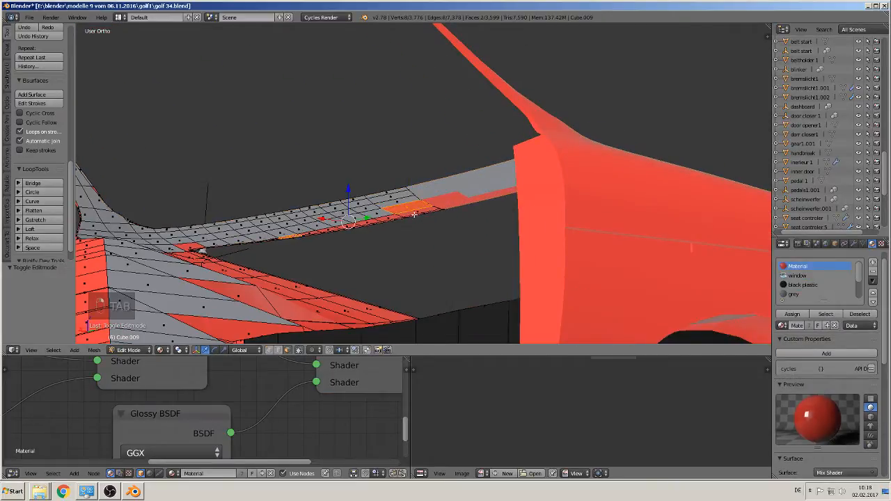
ctrl+shift+right_click(415, 212)
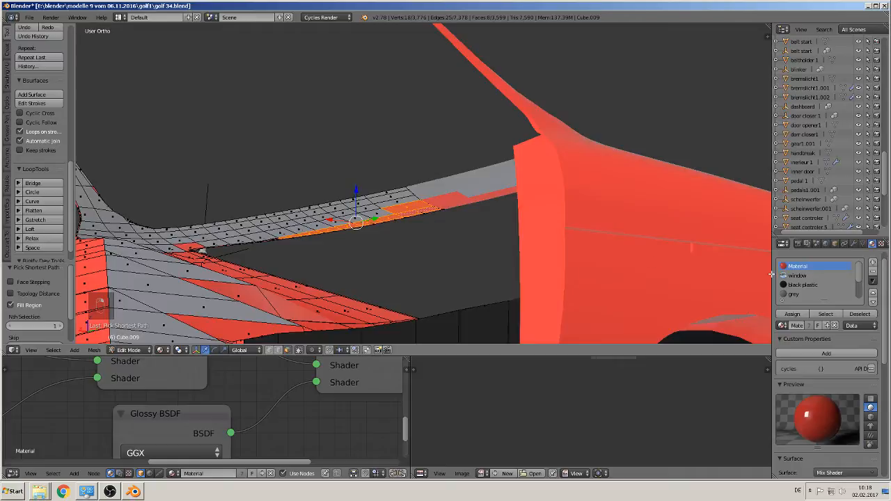
scroll(808, 292, down, 1)
click(811, 285)
click(792, 314)
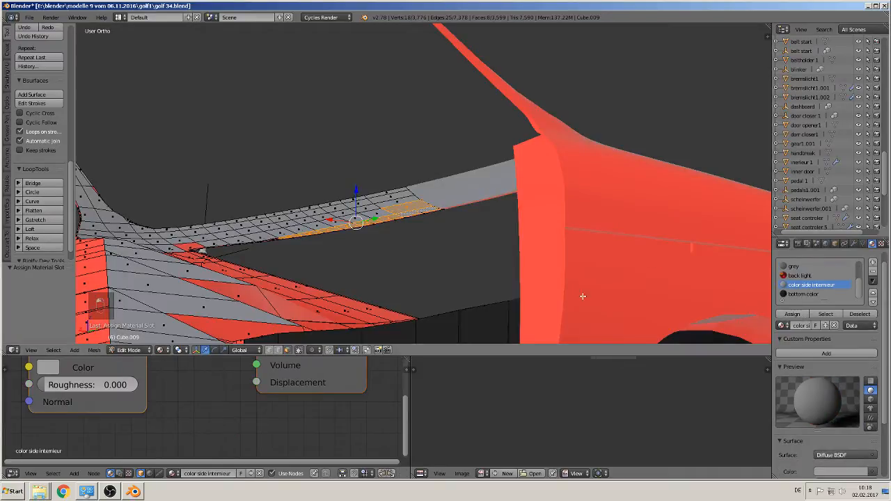
key(Tab)
- Assign "color side internieur" to the single red face where the windscreen rail meets the side panel, and return to Object Mode
scroll(440, 304, up, 5)
middle_drag(441, 305, 484, 271)
middle_drag(353, 276, 404, 225)
key(Tab)
right_click(313, 229)
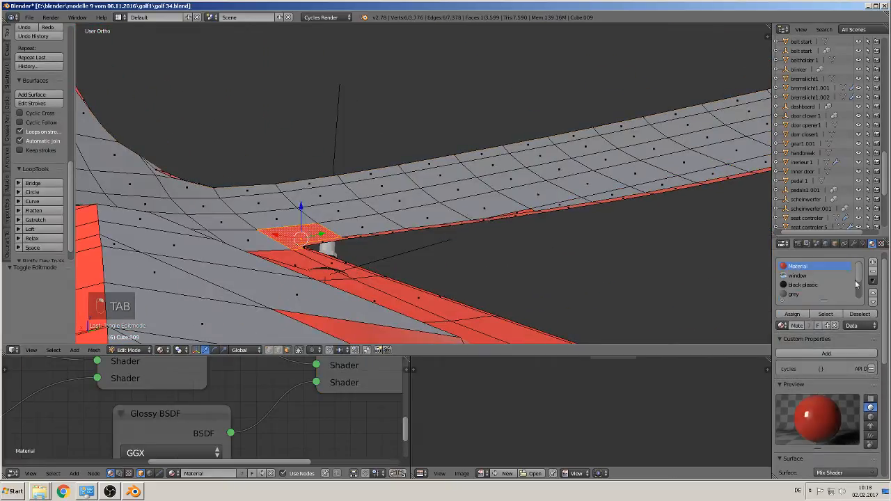
click(810, 285)
click(793, 314)
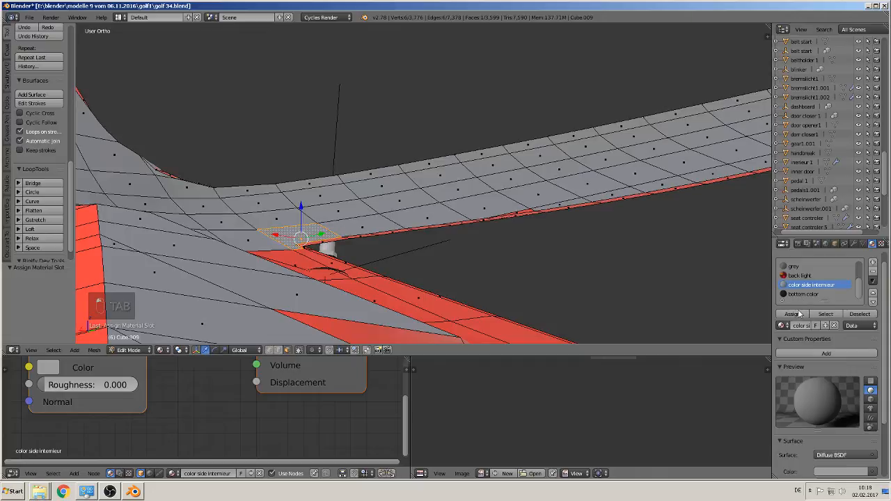
middle_drag(606, 310, 443, 197)
key(Tab)
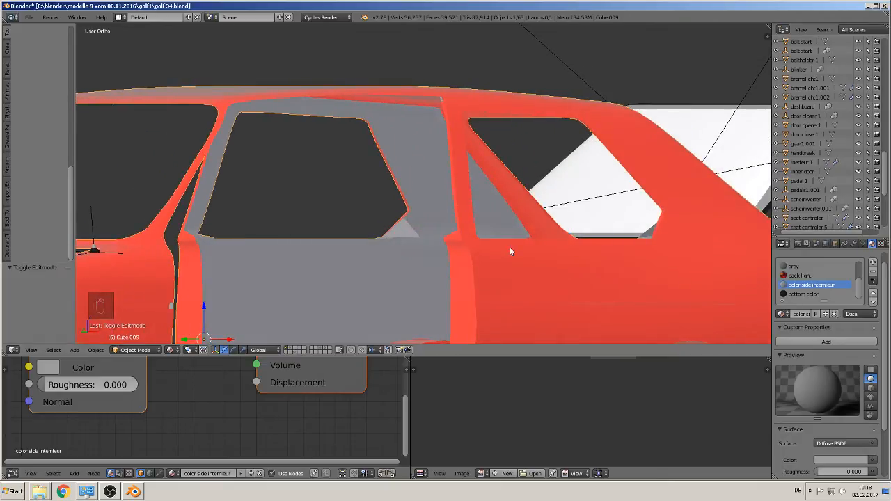
- Enter Edit Mode on the body mesh at the inner side of the rear window frame
middle_drag(579, 227, 219, 239)
key(Tab)
key(Tab)
key(Tab)
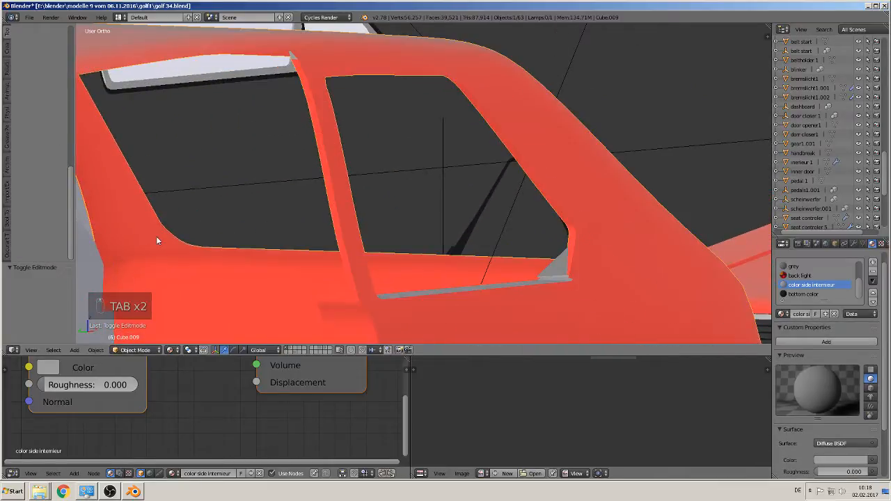
scroll(360, 251, up, 5)
shift+middle_drag(155, 219, 585, 206)
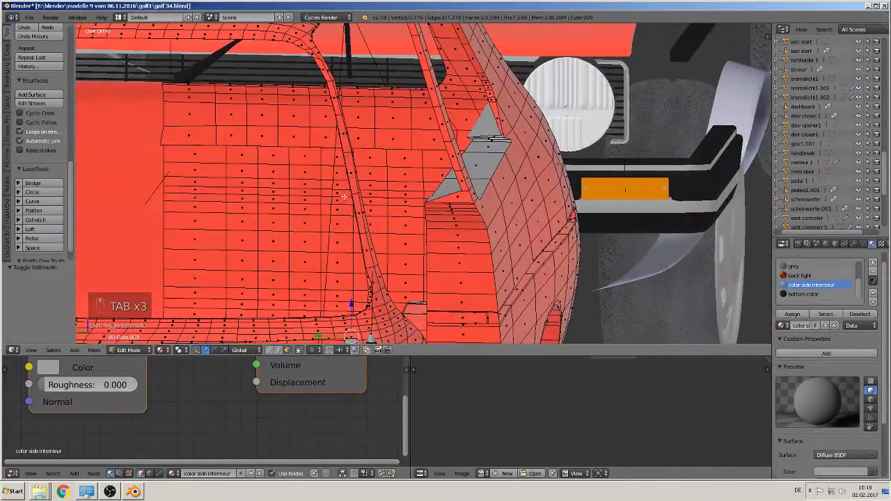
middle_drag(323, 189, 589, 115)
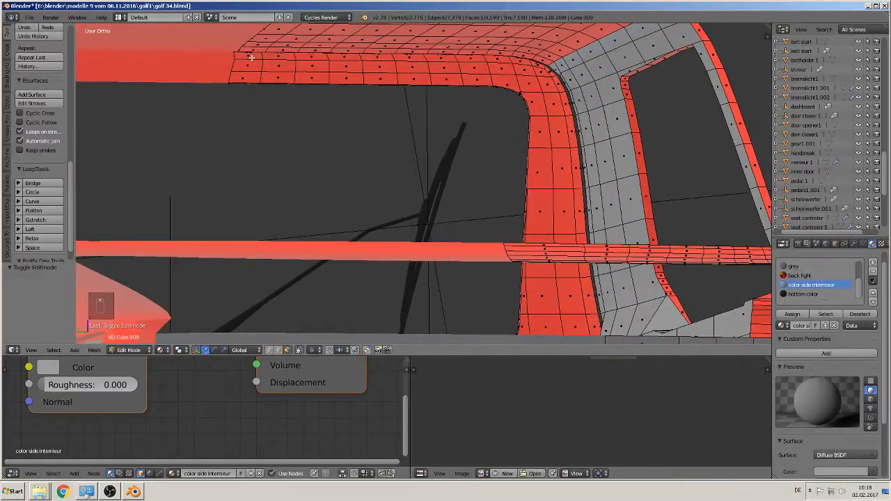
- Try to select the rear window frame's inner faces as whole face loops along its upper edge and pillar
right_click(251, 56)
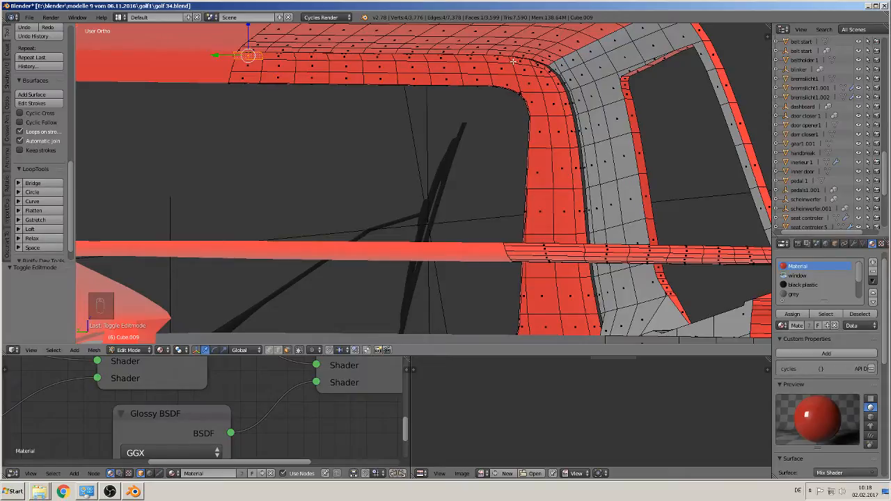
alt+right_click(513, 61)
alt+shift+right_click(364, 68)
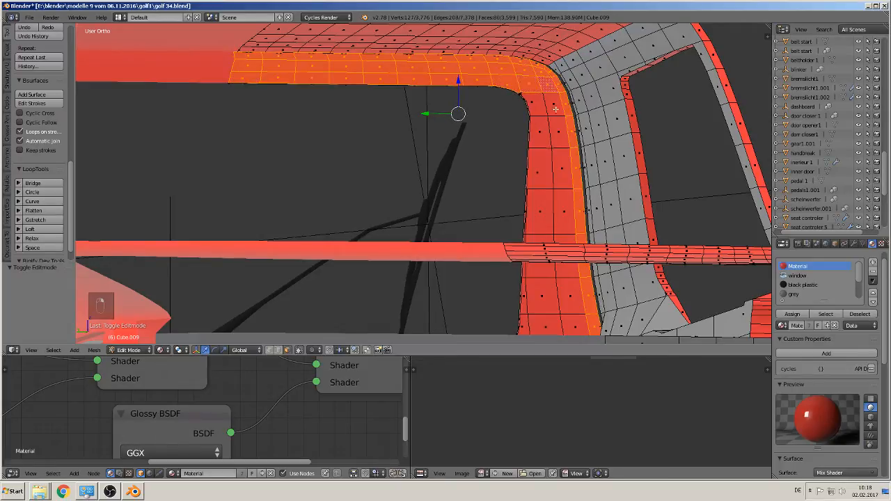
alt+shift+right_click(554, 113)
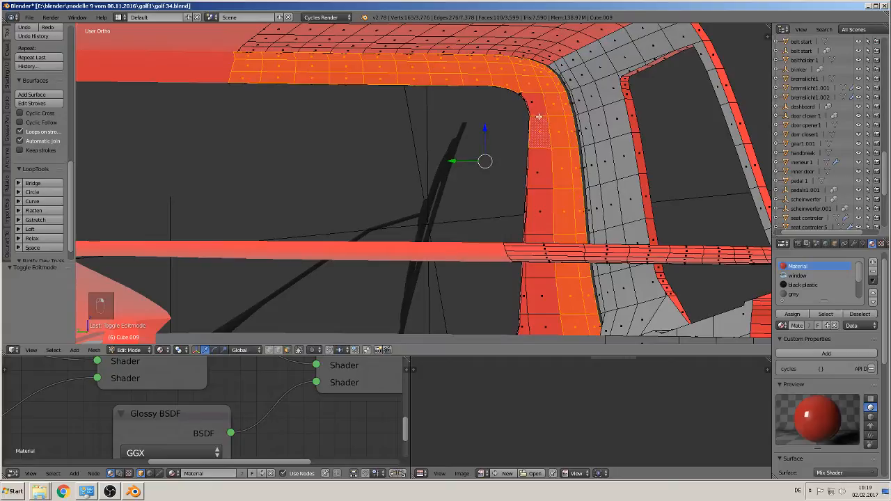
shift+middle_drag(563, 207, 304, 292)
scroll(327, 264, down, 2)
shift+middle_drag(372, 255, 373, 232)
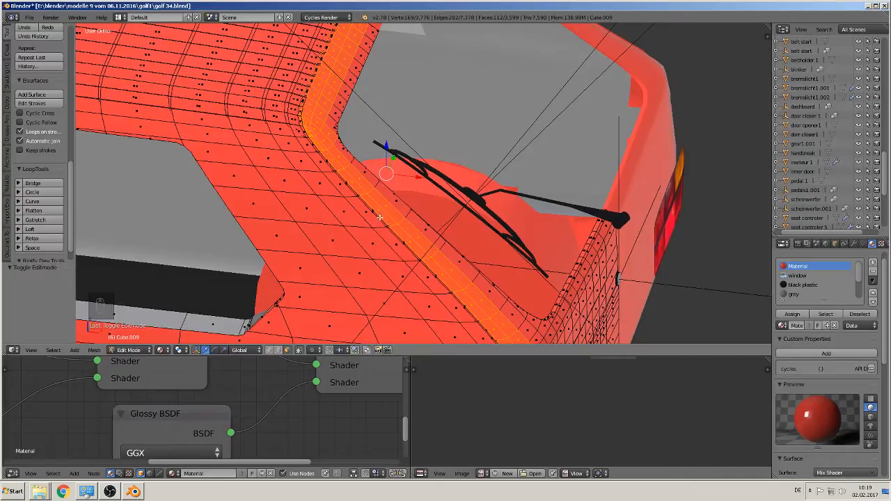
right_click(387, 195)
- Select the inner faces along the rear window's upper edge, around the corner and down the upper part of the pillar with circle select
middle_drag(390, 196, 495, 160)
shift+middle_drag(359, 160, 317, 173)
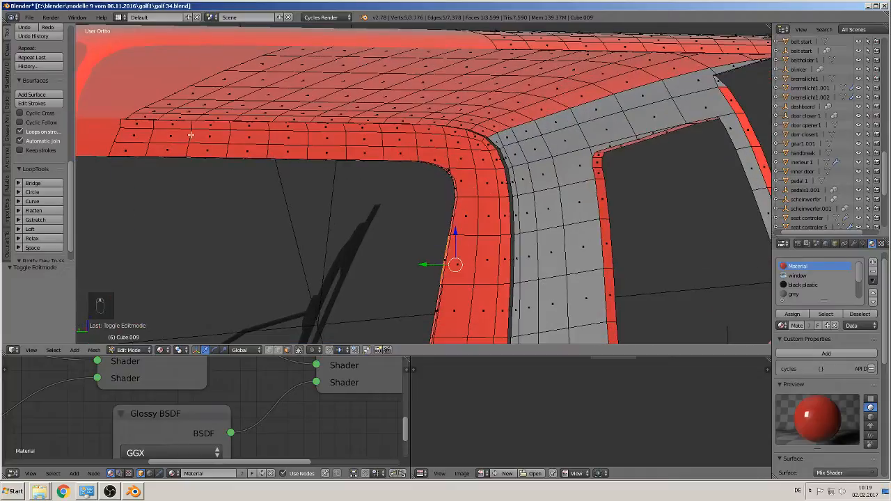
shift+right_click(135, 146)
mouse_move(169, 136)
mouse_down()
mouse_move(443, 142)
mouse_move(473, 154)
mouse_move(487, 178)
mouse_move(481, 294)
mouse_move(491, 243)
mouse_up()
right_click(491, 243)
shift+middle_drag(491, 243, 483, 137)
scroll(486, 171, down, 2)
shift+middle_drag(475, 209, 488, 151)
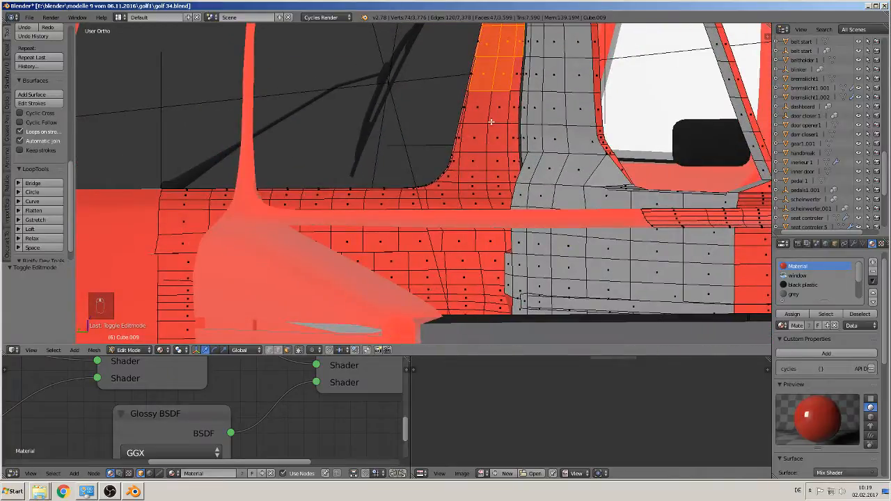
- Extend the selection down the rear pillar's inner faces to the rear window's lower corner
mouse_move(495, 97)
mouse_down()
mouse_move(488, 118)
mouse_move(507, 102)
mouse_up()
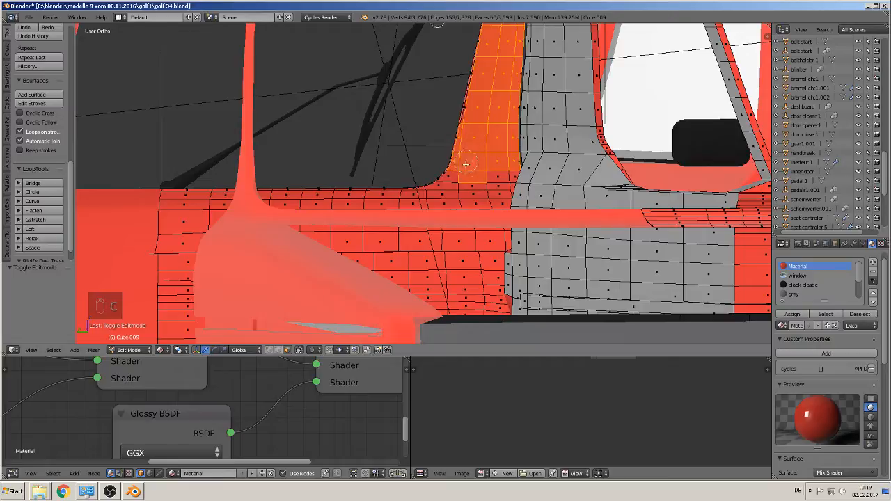
mouse_move(465, 162)
mouse_down()
mouse_move(446, 186)
mouse_move(494, 172)
mouse_up()
middle_drag(499, 174, 509, 180)
shift+middle_drag(385, 195, 432, 180)
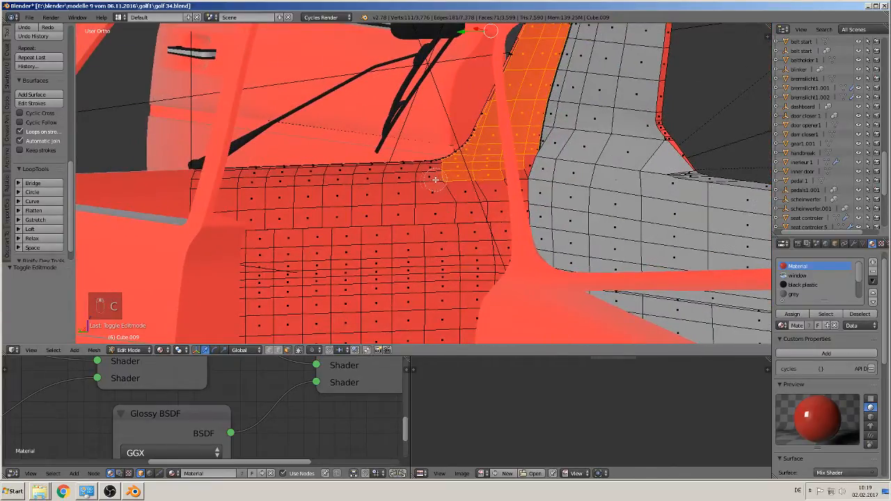
- Add the rows of inner faces directly below the rear window, including the remaining faces at the corner and upper edge
mouse_move(435, 180)
mouse_down()
mouse_move(231, 195)
mouse_move(241, 203)
mouse_move(493, 195)
mouse_up()
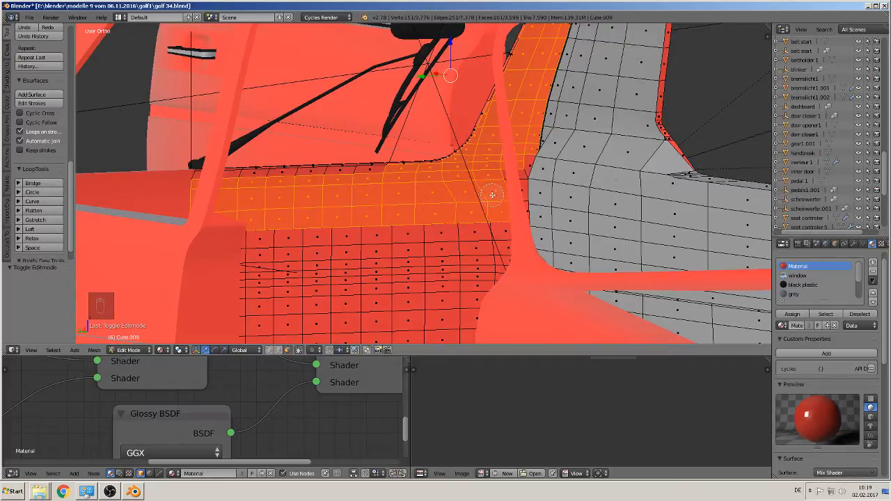
middle_drag(491, 195, 499, 189)
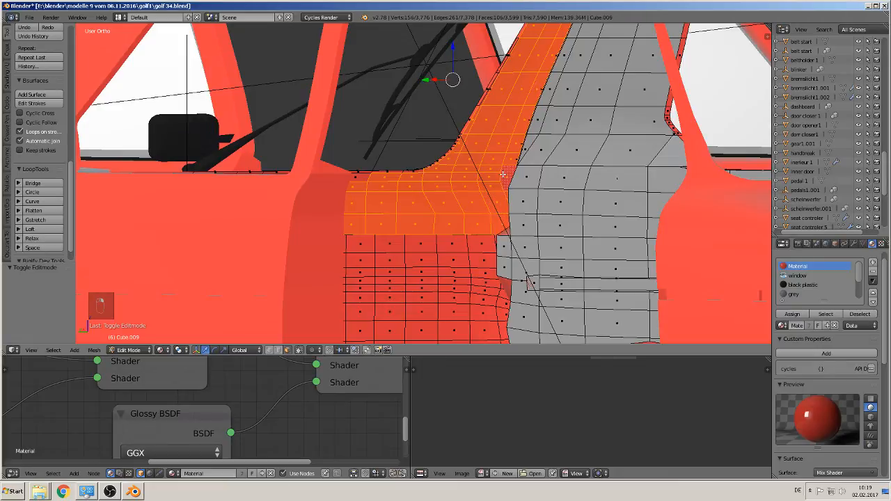
middle_drag(405, 180, 378, 185)
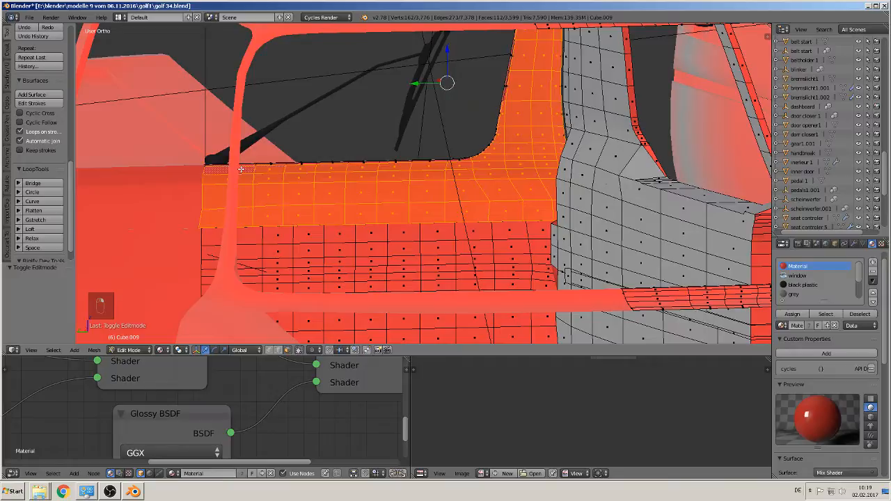
- Assign "color side internieur" to the selected rear window frame faces, leave Edit Mode and check the whole body
scroll(835, 276, down, 2)
click(814, 294)
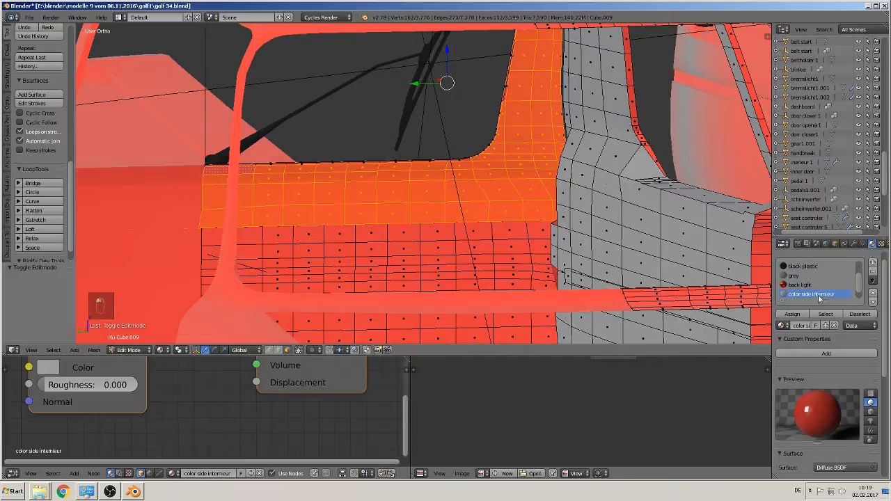
click(793, 314)
scroll(589, 244, down, 4)
middle_drag(516, 231, 375, 209)
scroll(456, 184, up, 4)
scroll(456, 183, up, 3)
key(Tab)
scroll(474, 169, down, 6)
scroll(476, 183, down, 2)
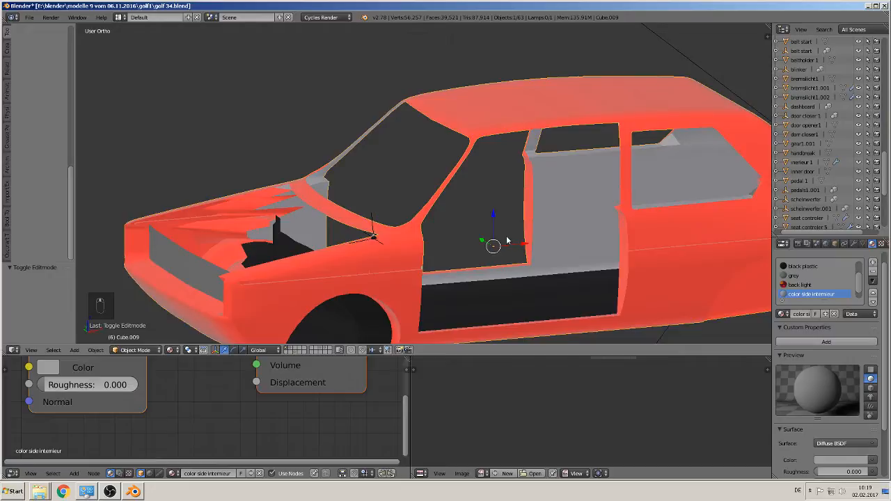
middle_drag(506, 241, 361, 228)
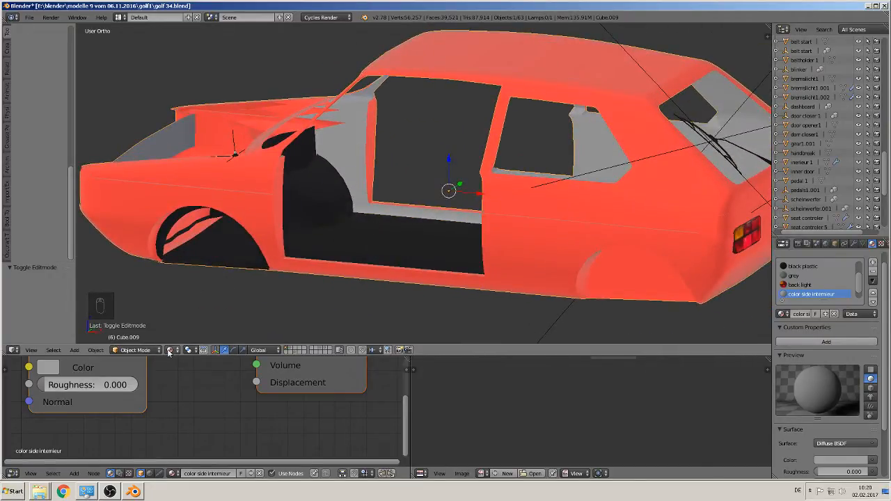